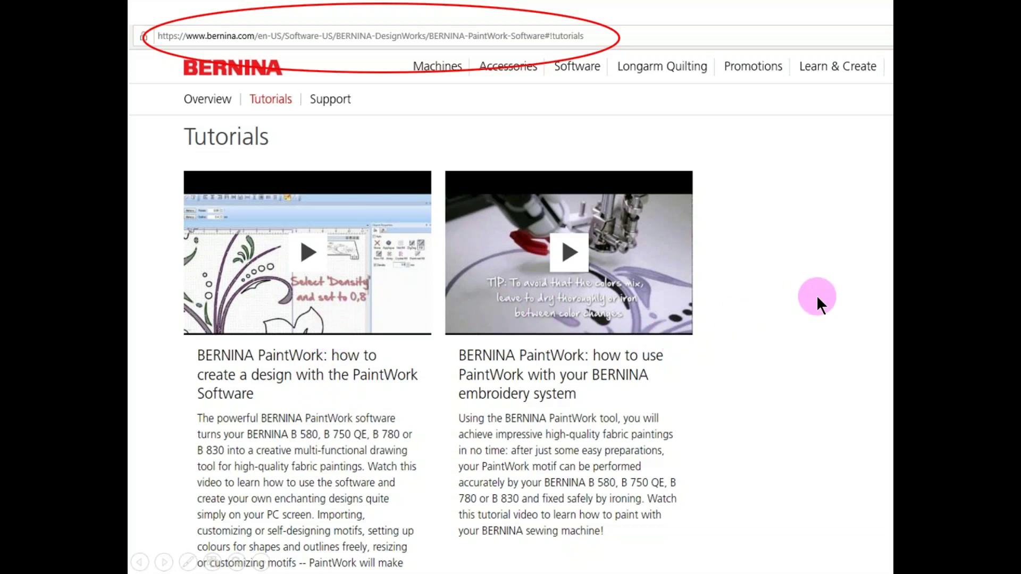
- Switch to Bernina DesignWorks and start a new design with the fabric left at <None>
left_click(818, 300)
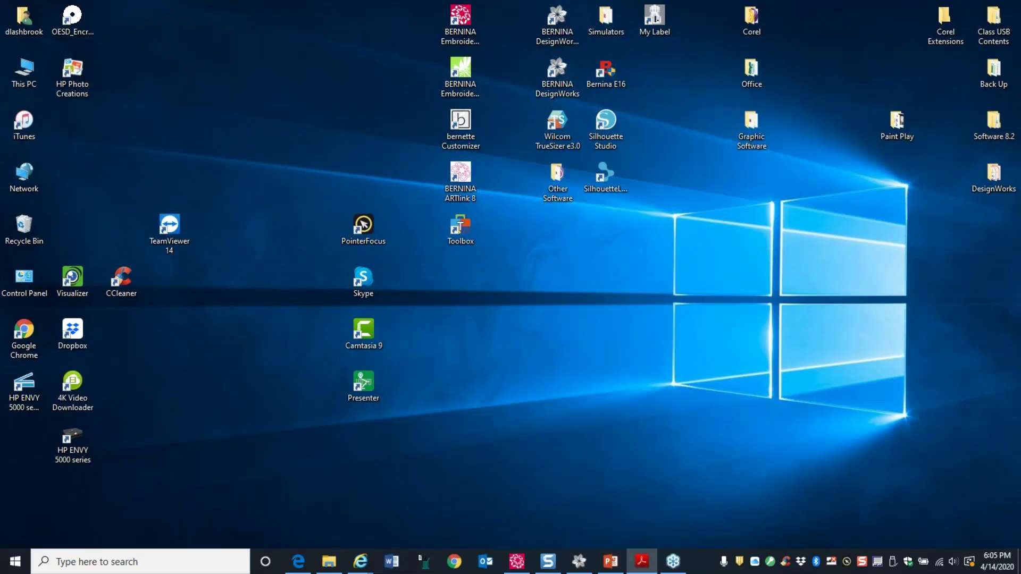
left_click(578, 564)
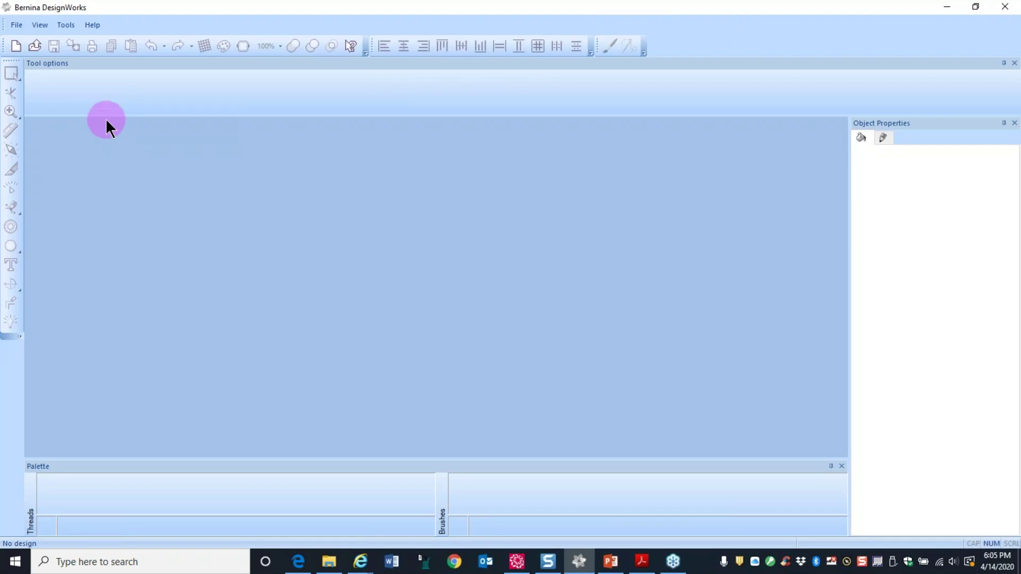
left_click(16, 25)
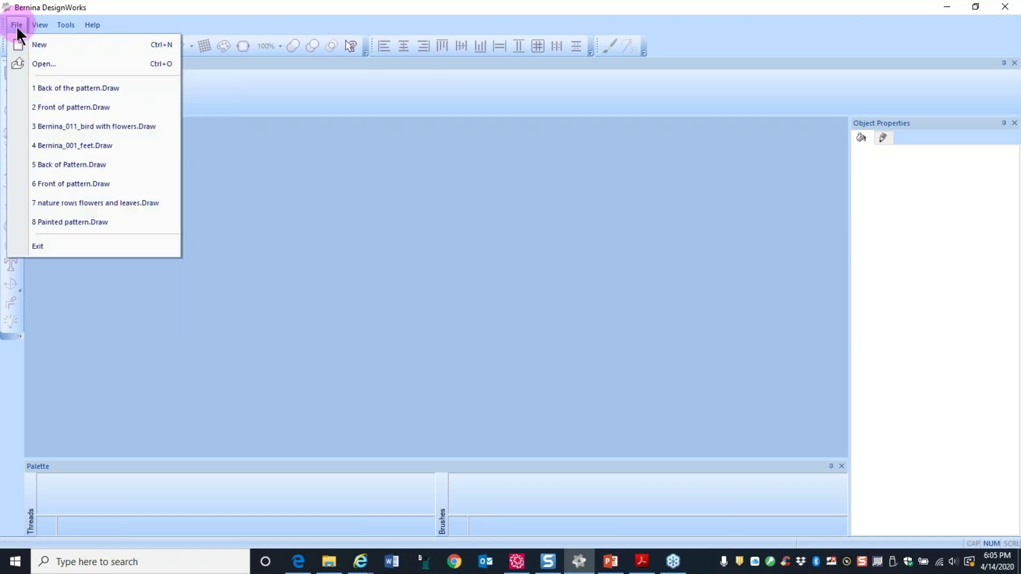
left_click(30, 45)
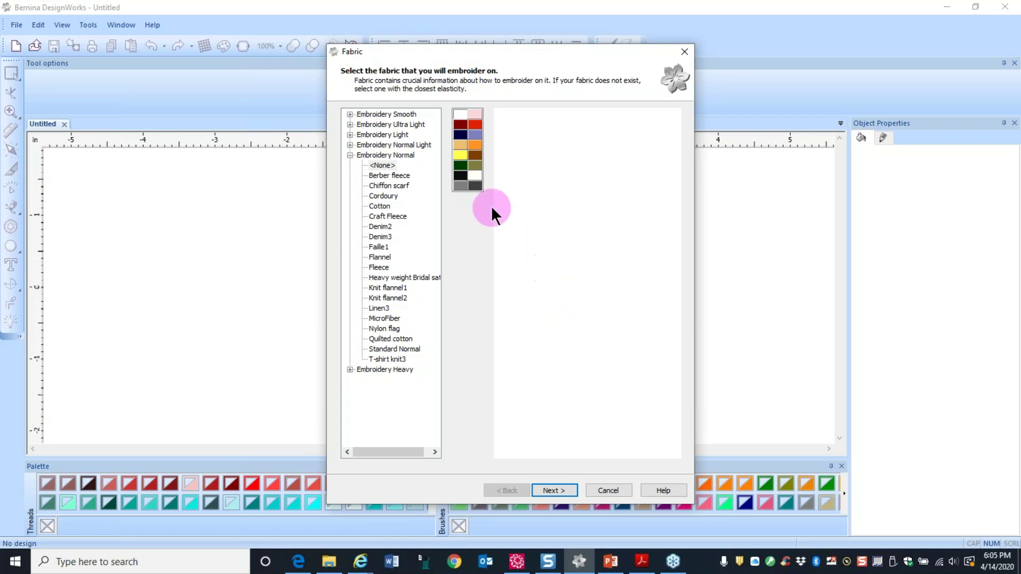
left_click(552, 491)
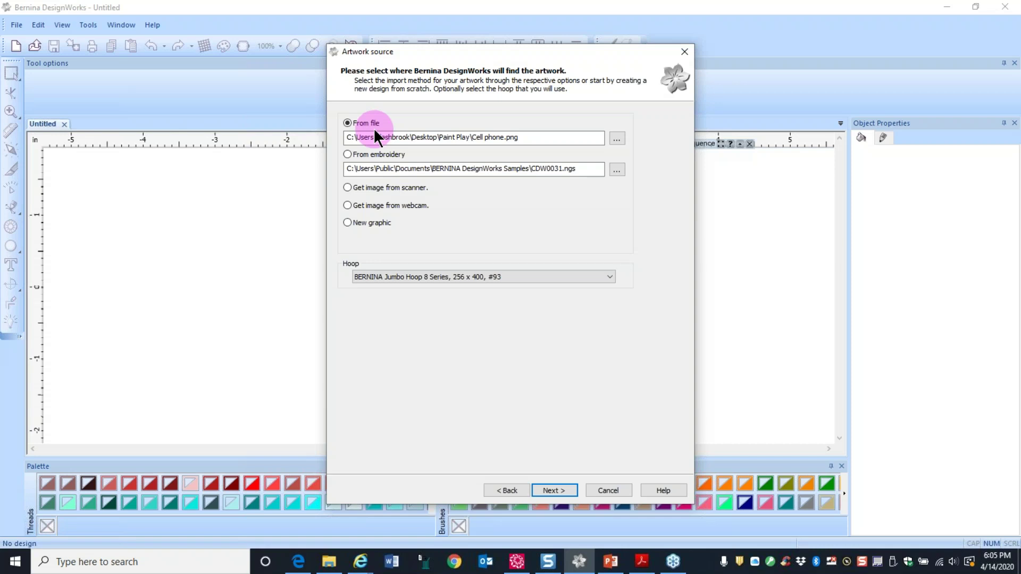
- Load Cell phone.png from the Paint Play folder as the new design's backdrop, in the BERNINA Jumbo Hoop 8 Series
left_click(617, 139)
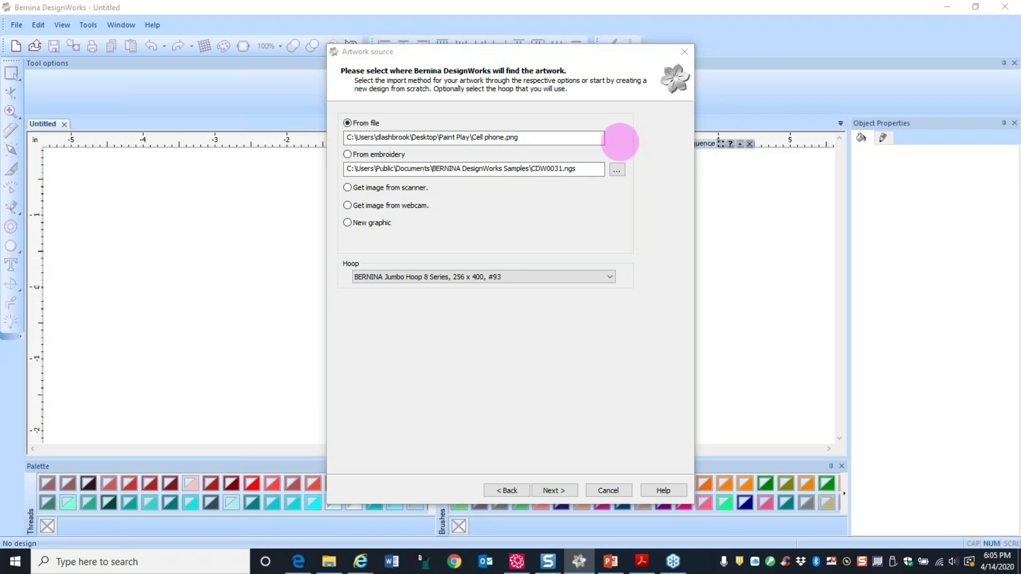
left_click(233, 170)
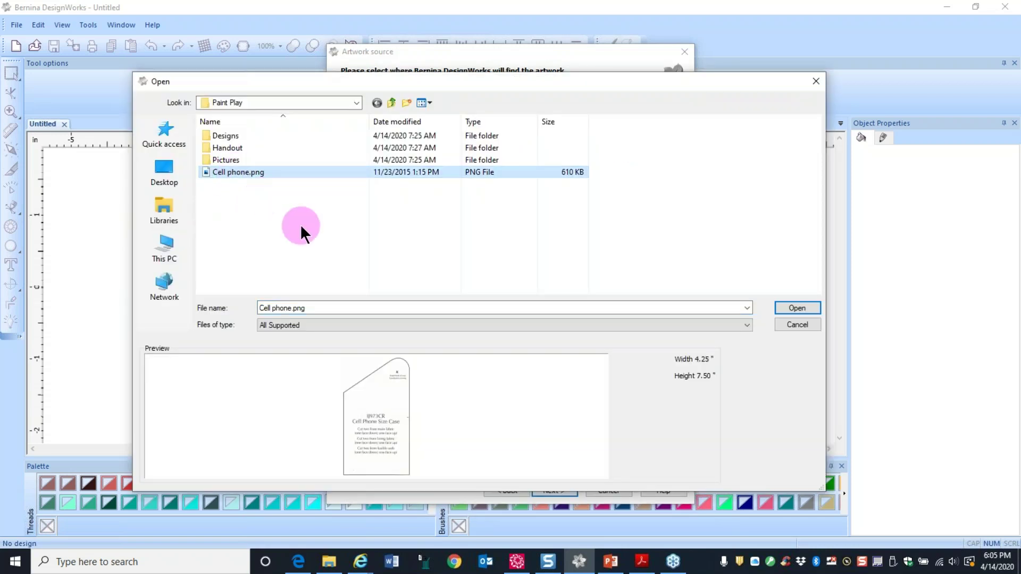
left_click(783, 307)
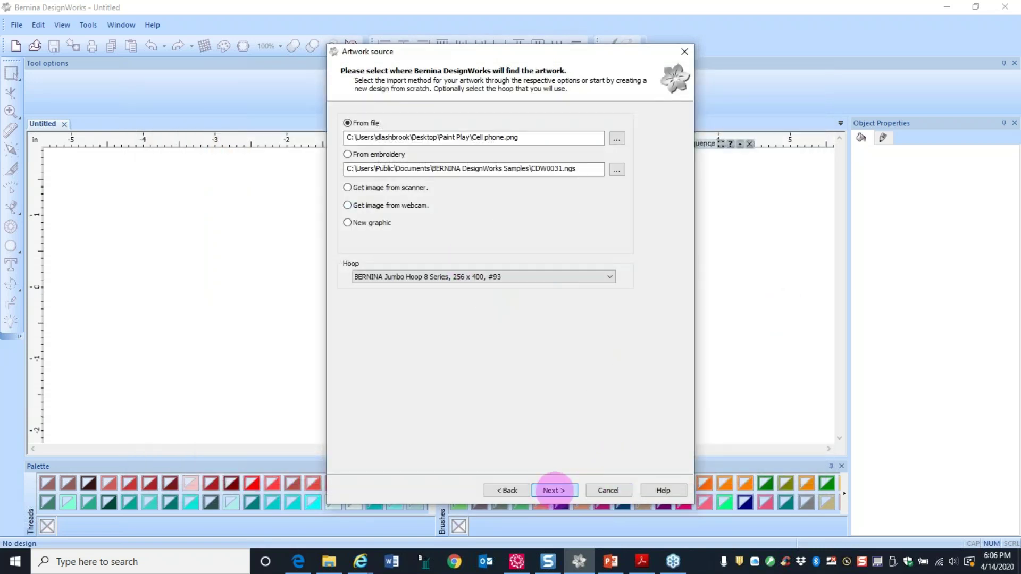
left_click(553, 490)
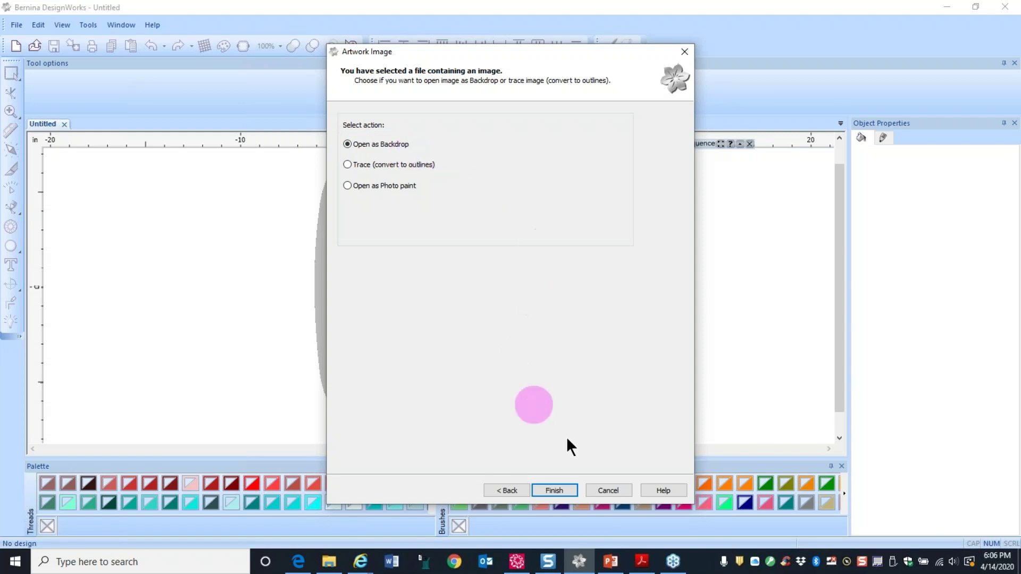
left_click(552, 491)
left_click(431, 319)
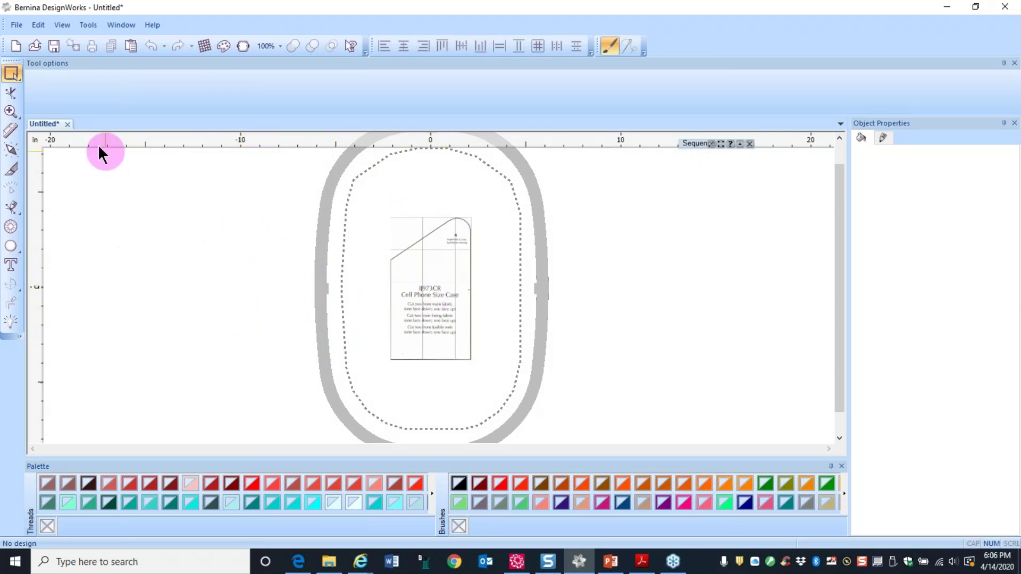
- Start opening an existing design and browse to the BERNINA DesignWorks Samples folder in the C: drive's Public Documents
left_click(17, 24)
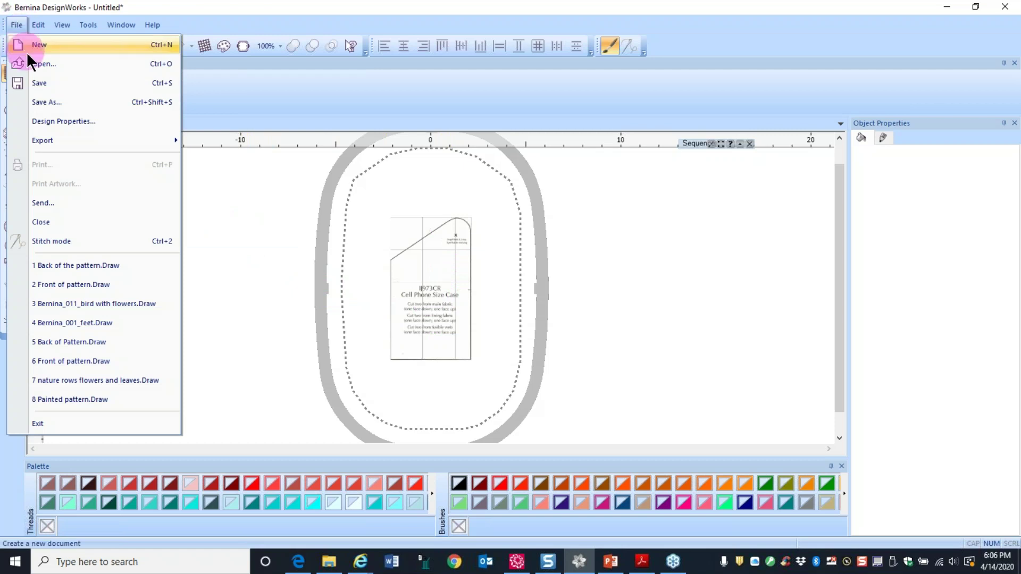
left_click(30, 61)
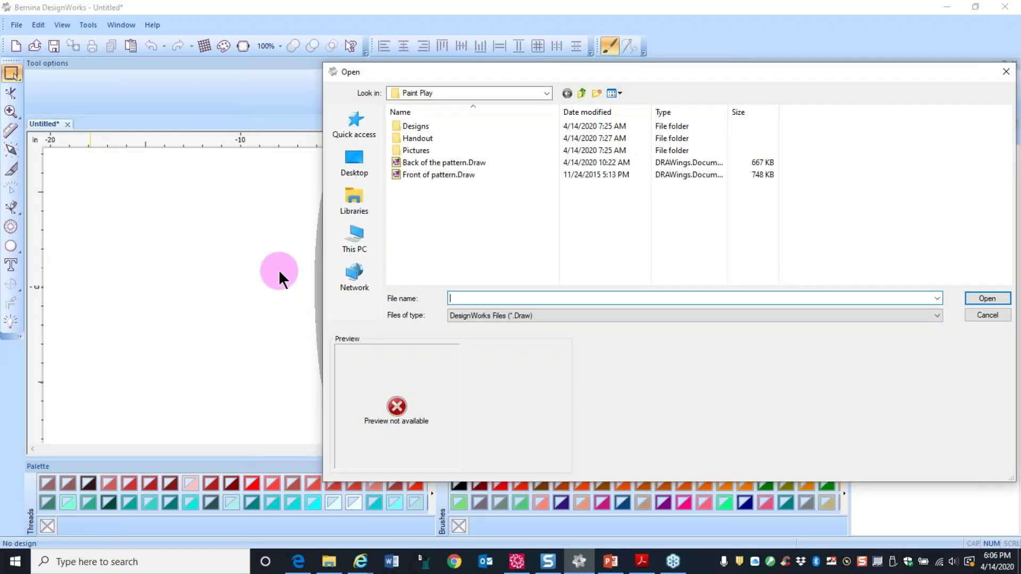
left_click(358, 243)
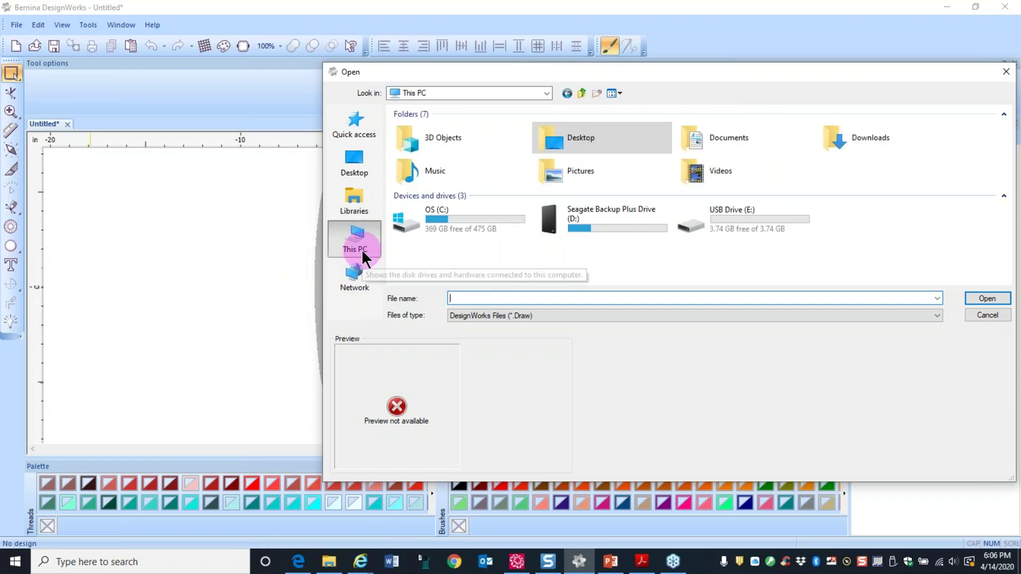
double_click(467, 222)
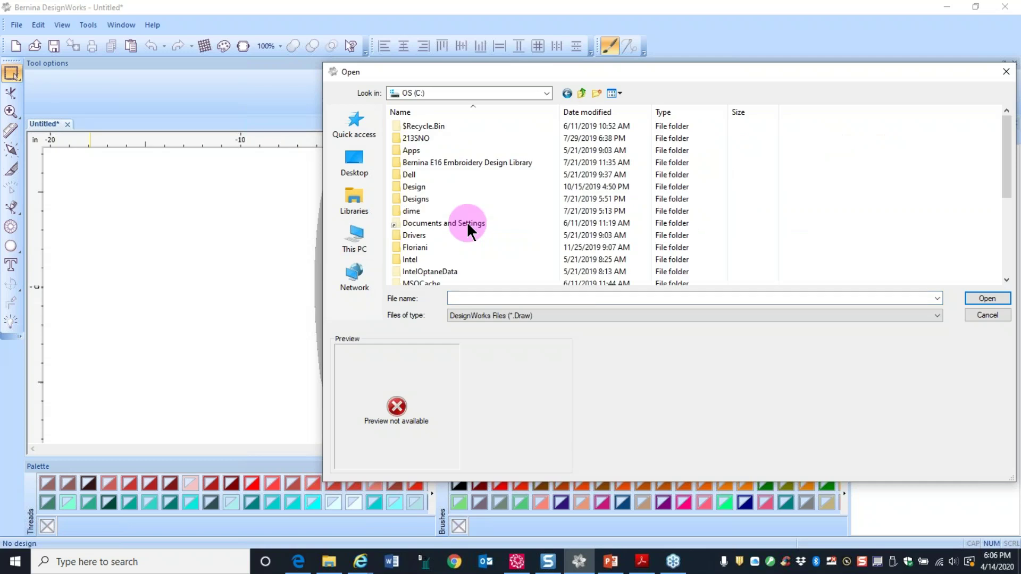
scroll(467, 224, "down", 4)
double_click(437, 258)
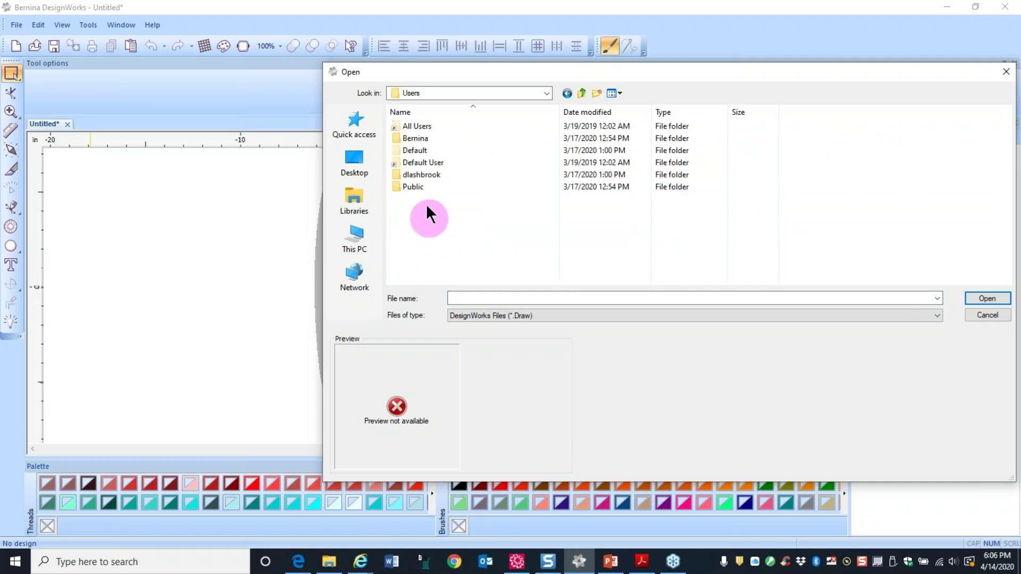
double_click(418, 187)
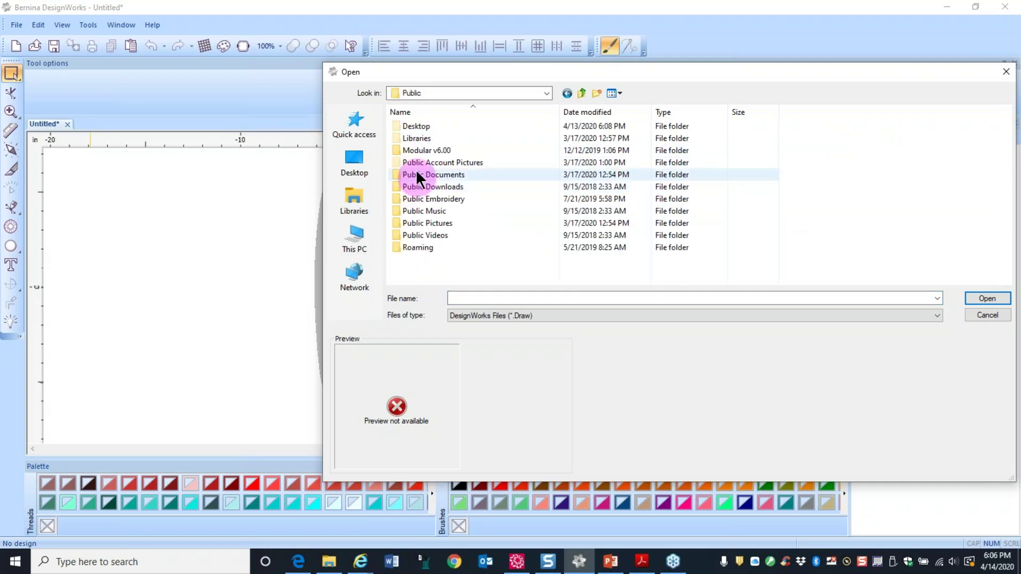
double_click(446, 174)
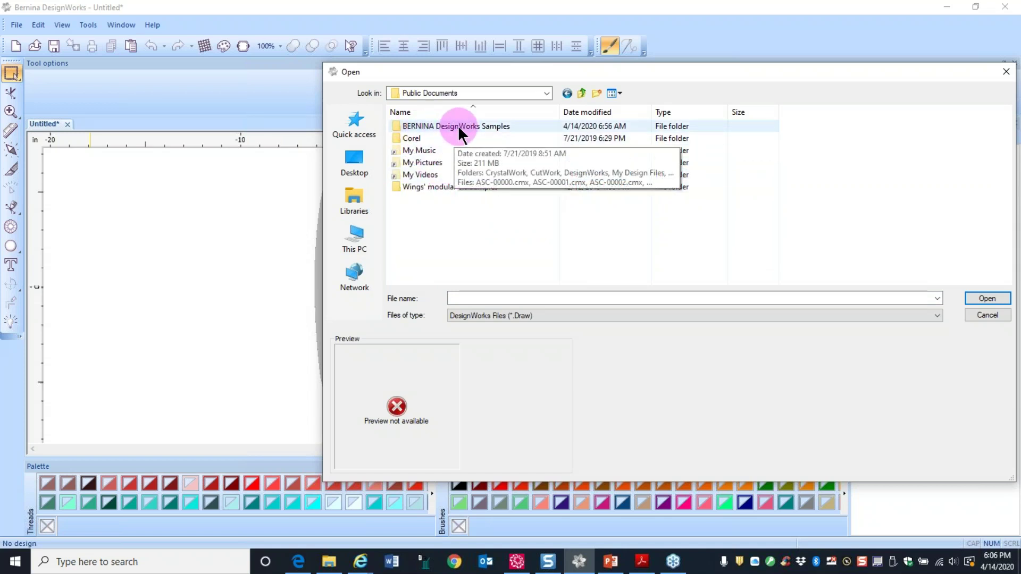
double_click(458, 129)
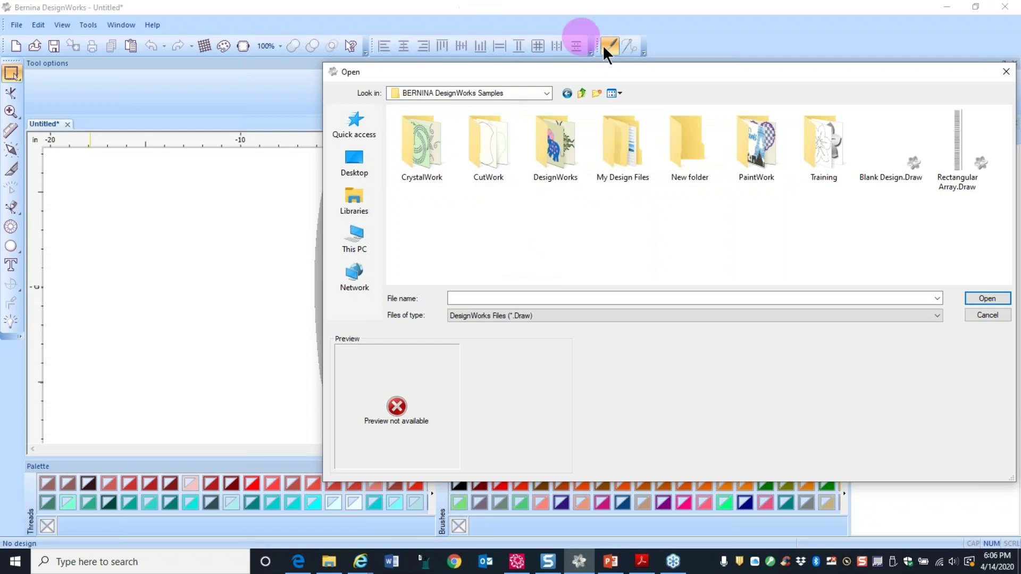
- Open the sample Bernina_011_bird with flowers.Draw from the PaintWork folder
left_click_drag(674, 72, 532, 74)
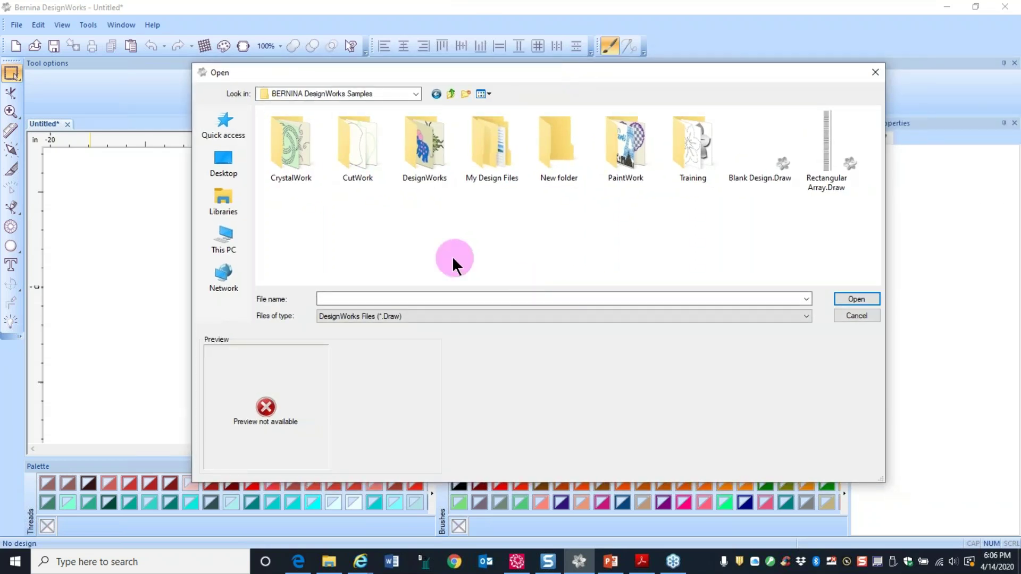
double_click(627, 152)
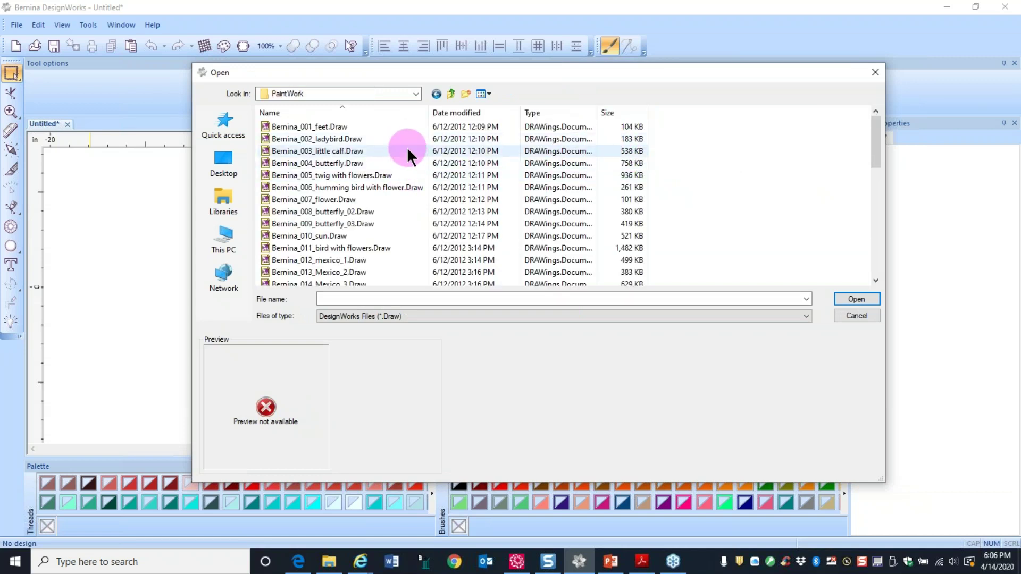
scroll(408, 160, "down", 4)
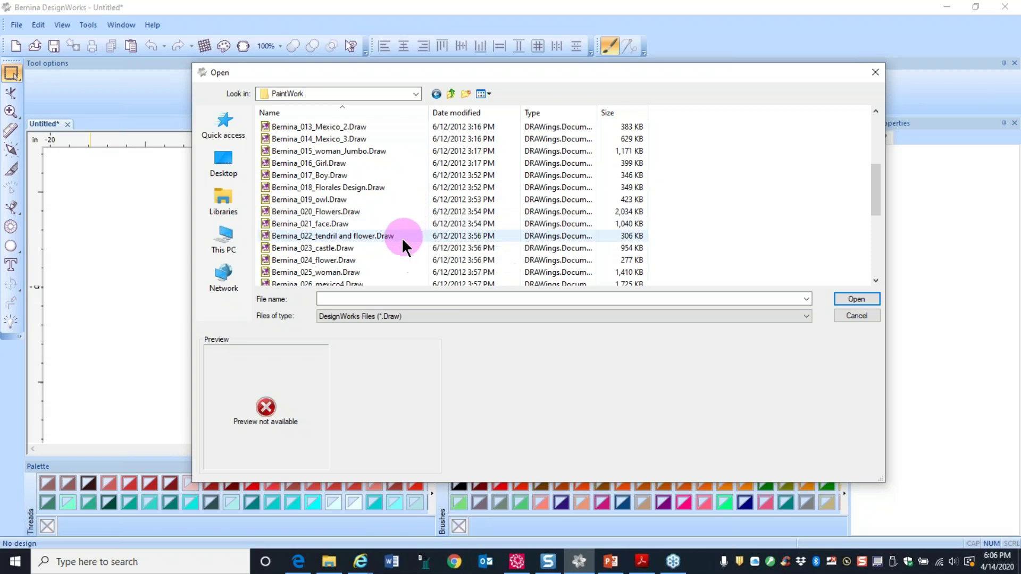
scroll(381, 177, "up", 4)
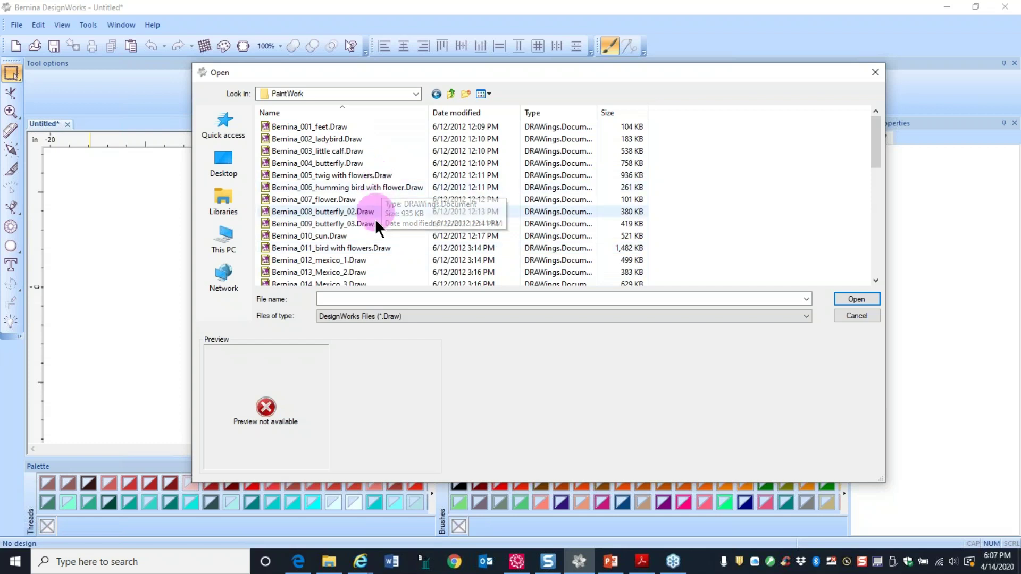
left_click(319, 251)
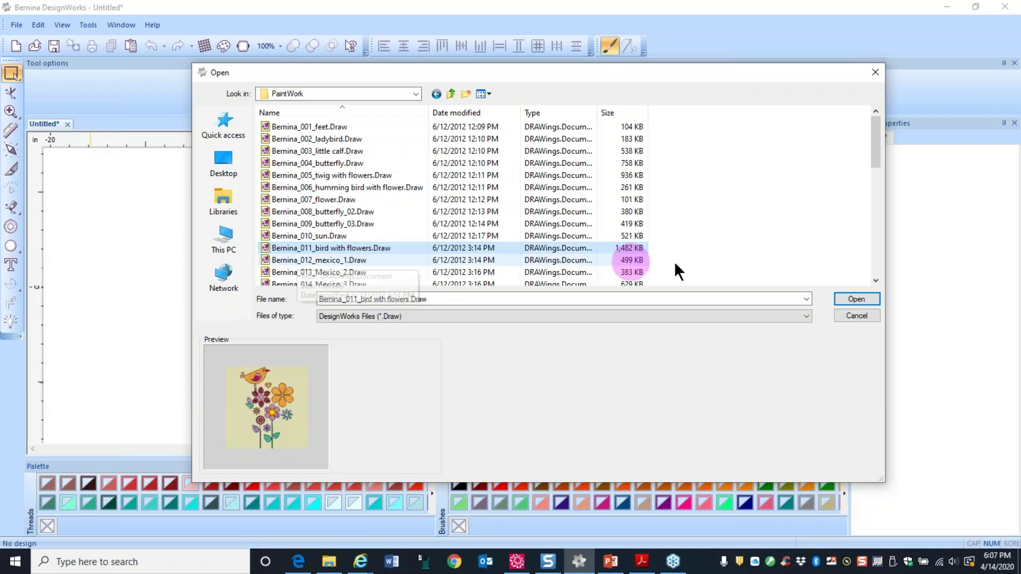
left_click(848, 297)
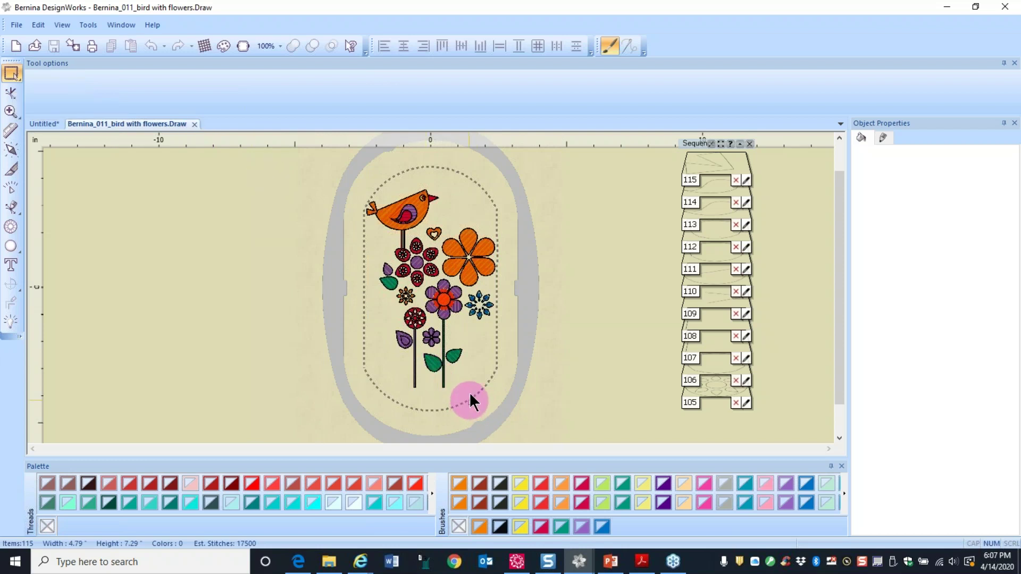
- Copy the purple flower with its stem, leaves and small blossom from the bird design into the untitled phone case design
left_click_drag(469, 404, 417, 270)
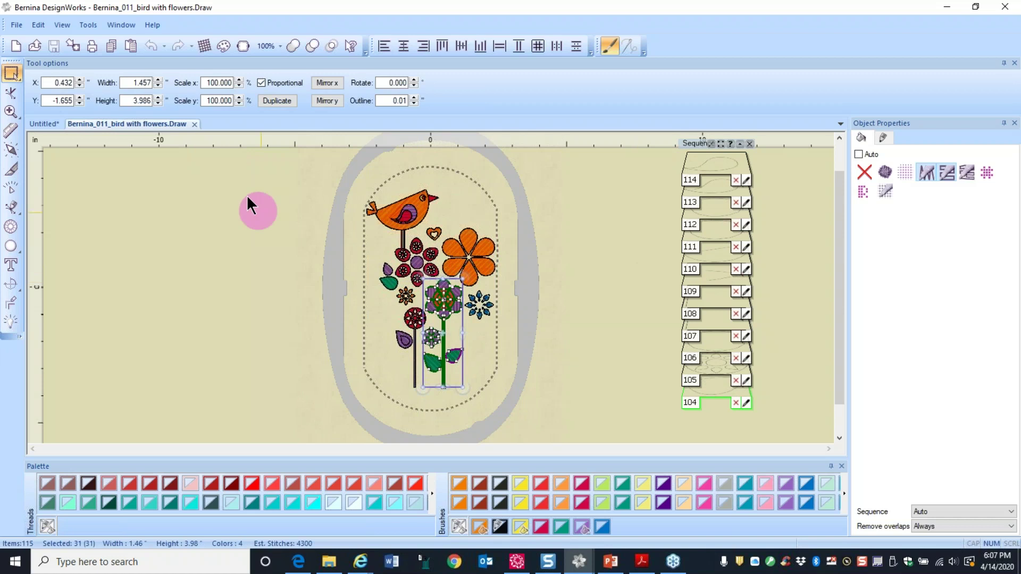
left_click(111, 45)
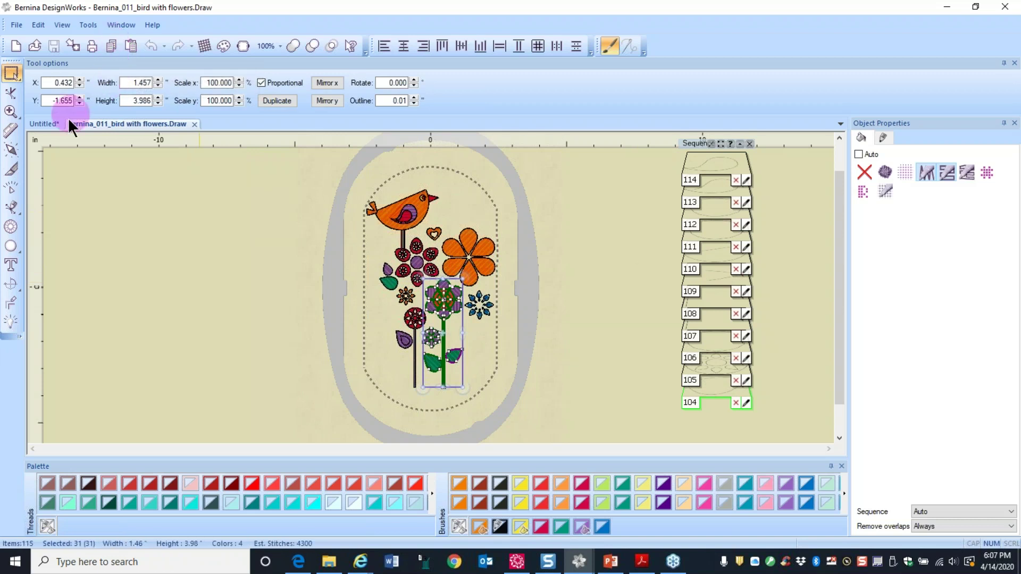
left_click(44, 122)
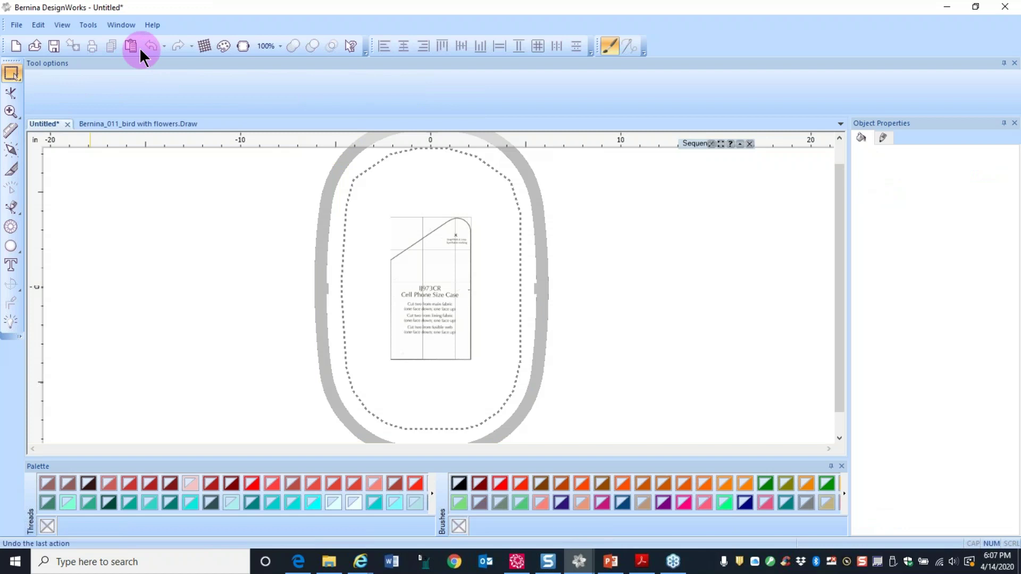
left_click(130, 45)
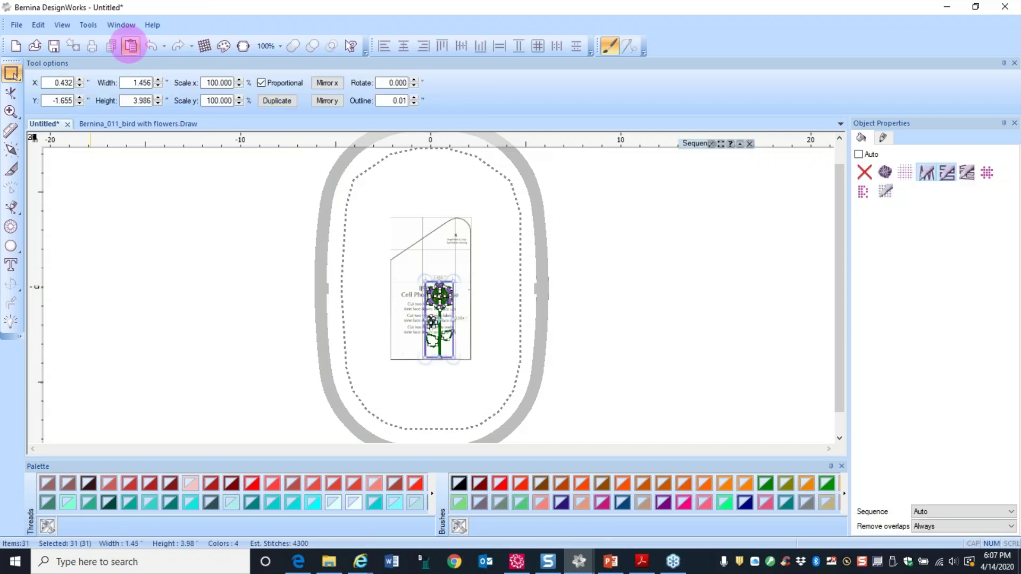
- Try moving the pasted flower slightly up and to the right on the phone case pattern, undo the move and deselect the flower
scroll(484, 308, "up", 5)
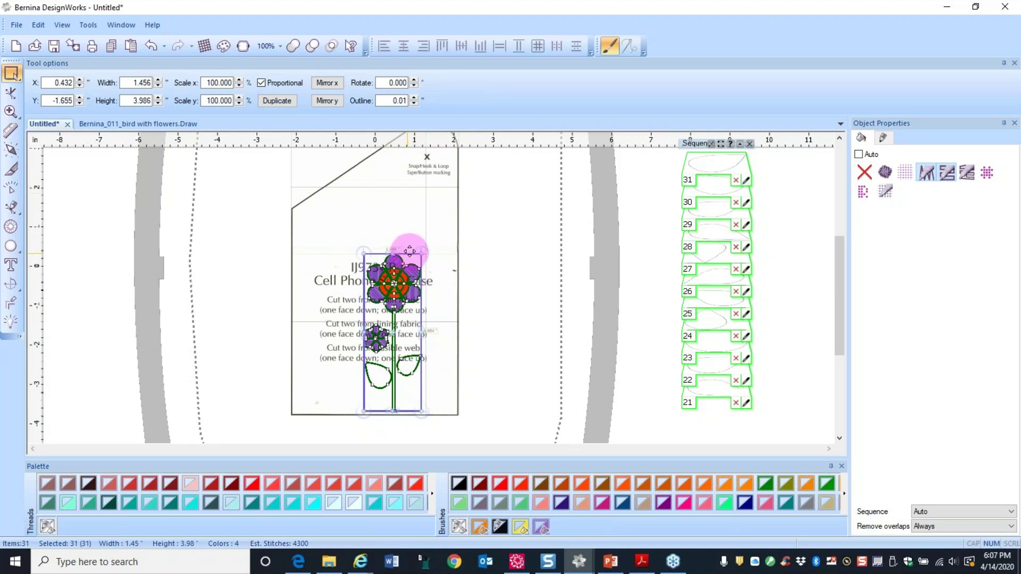
mouse_move(407, 253)
left_mouse_down()
mouse_move(415, 242)
mouse_move(410, 250)
left_mouse_up()
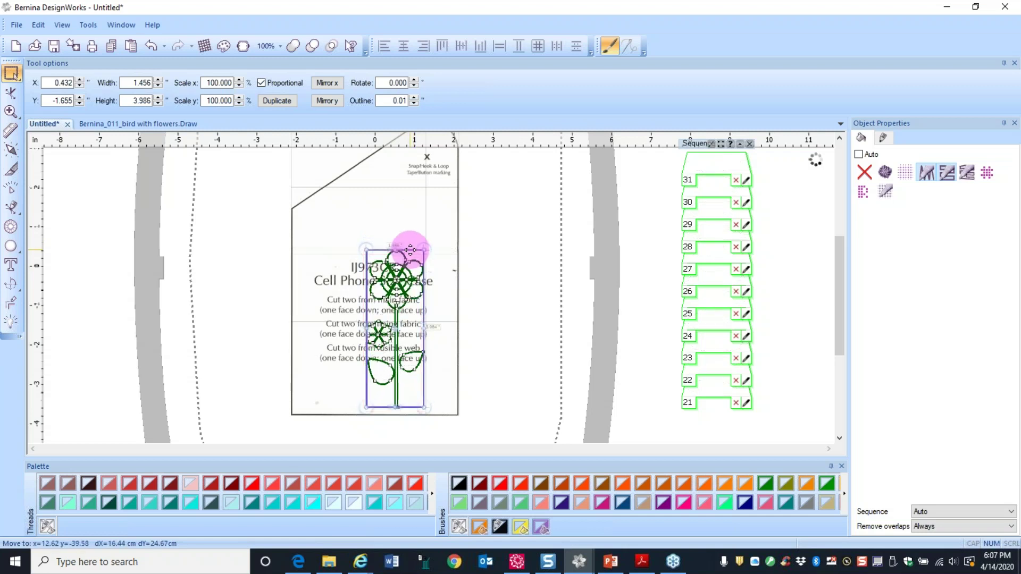
left_click(150, 45)
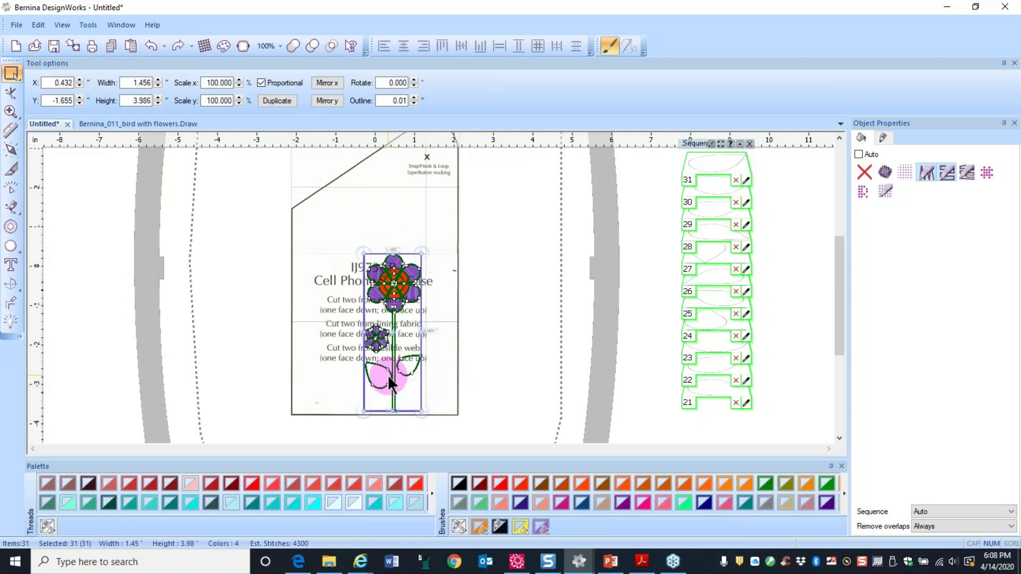
left_click(498, 330)
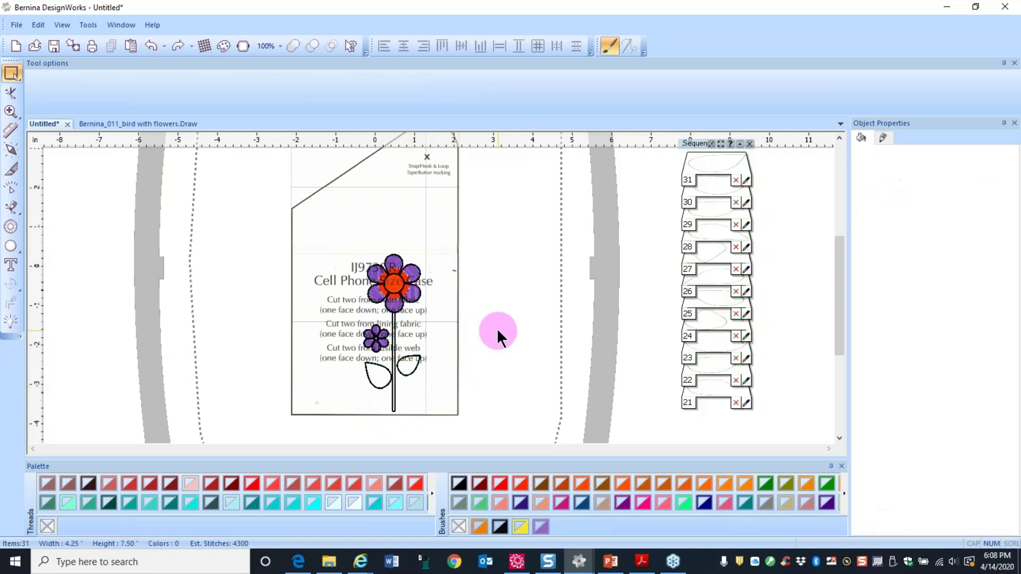
- Deselect the flower in the bird design and compare its colors with the pasted copy in the untitled design
left_click(123, 124)
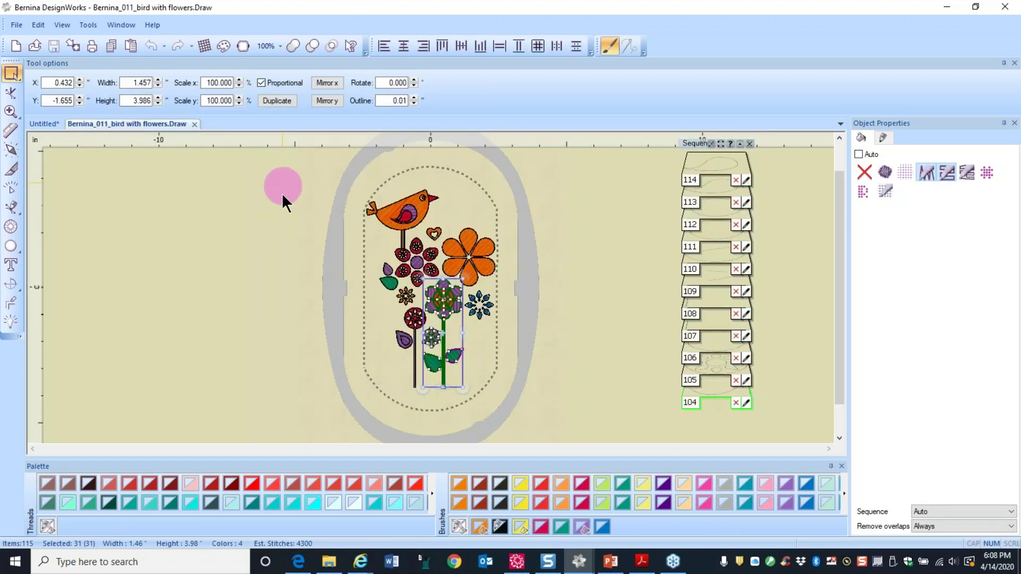
left_click(283, 297)
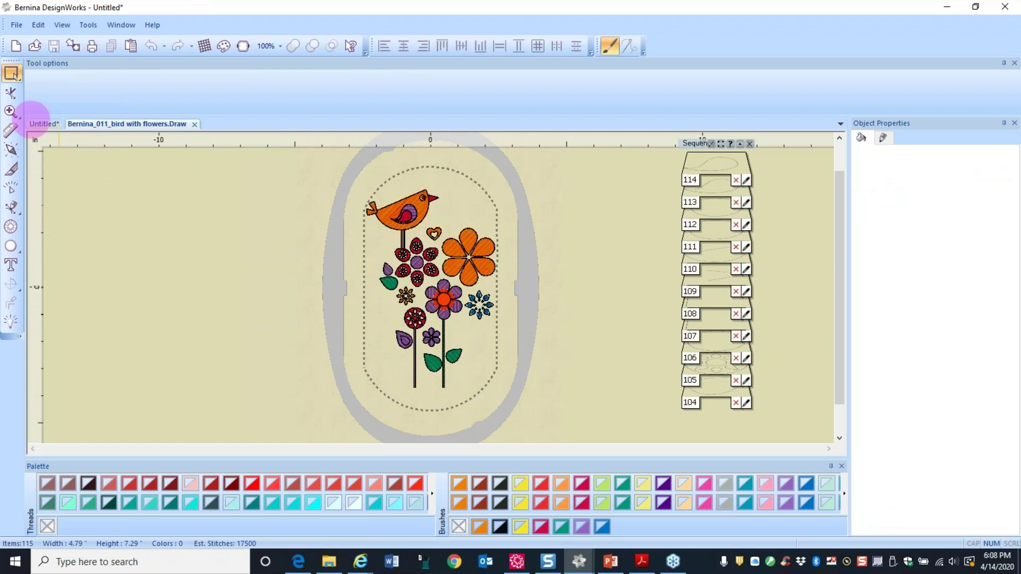
left_click(42, 123)
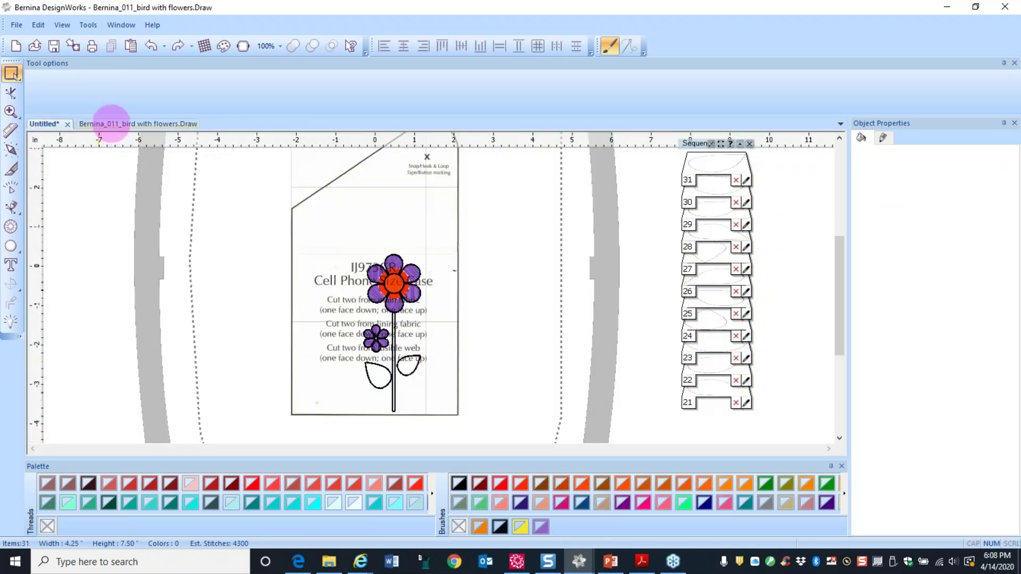
- In the bird with flowers design, select the green leaves and stem by fill color and copy them
left_click(107, 124)
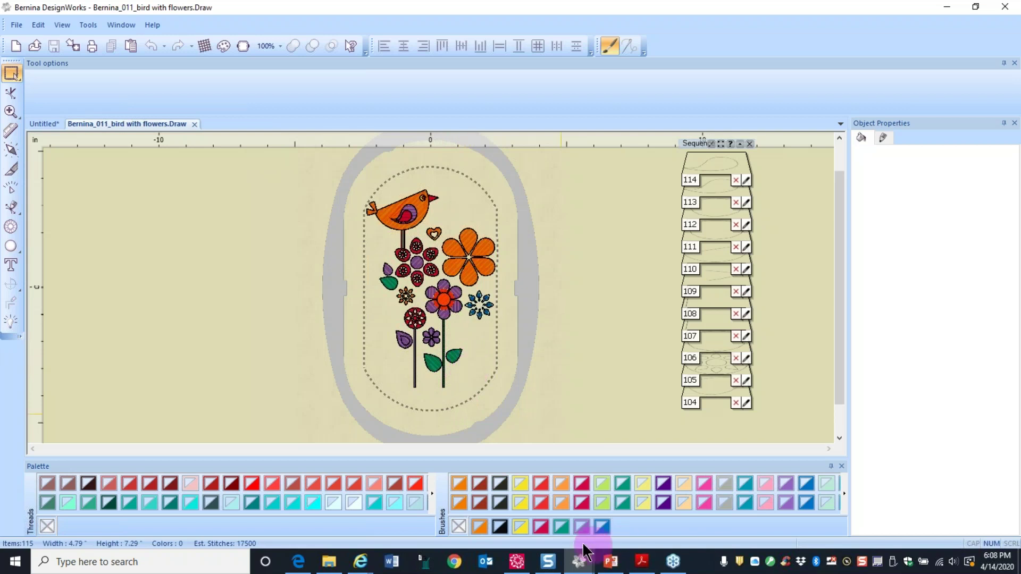
right_click(564, 531)
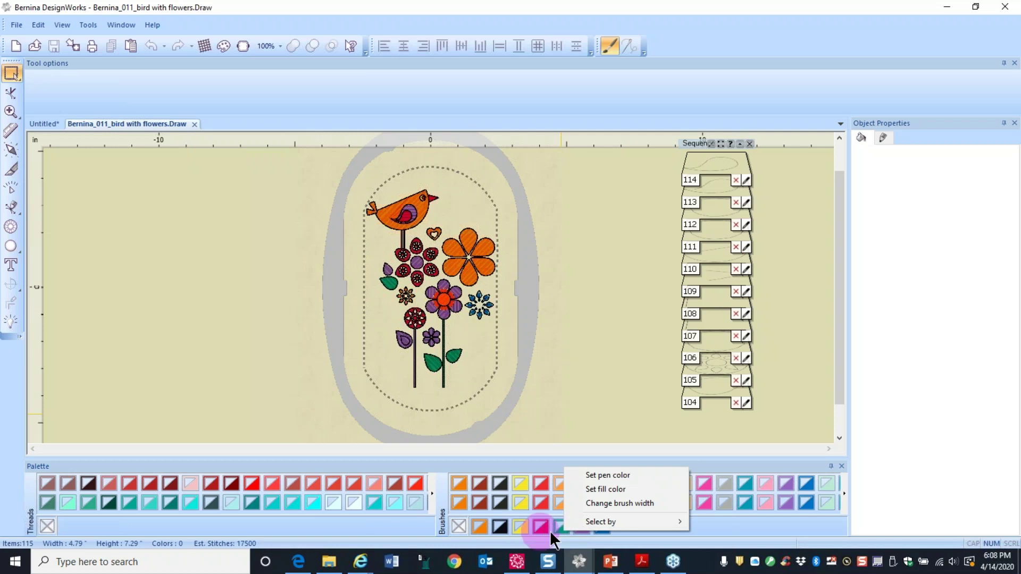
mouse_move(571, 524)
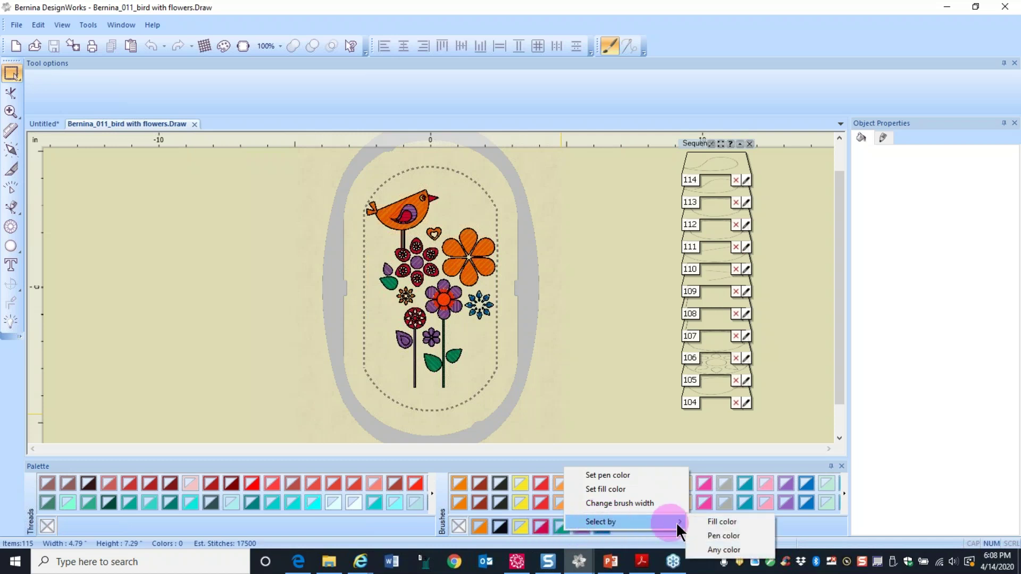
left_click(710, 522)
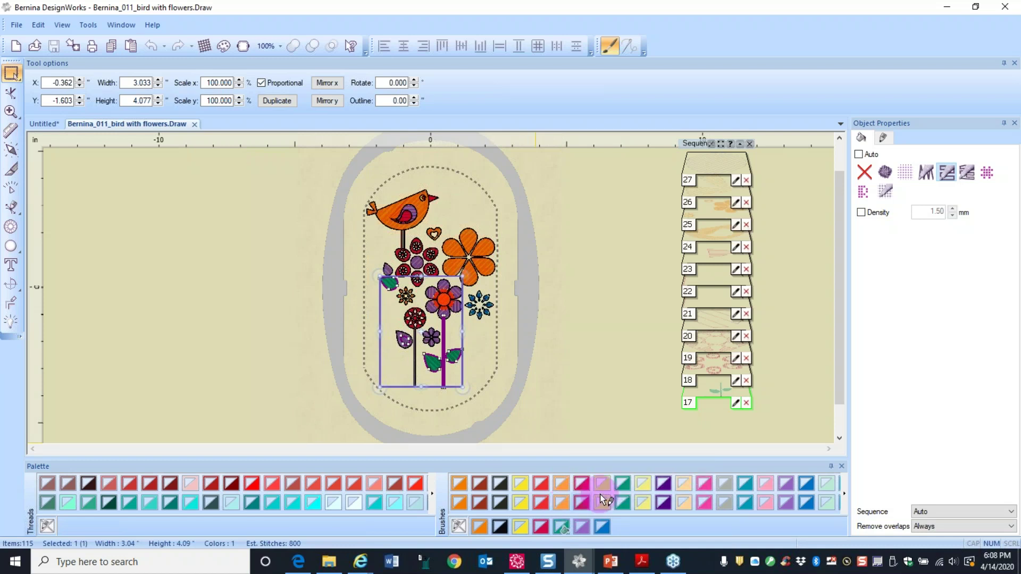
left_click(563, 526)
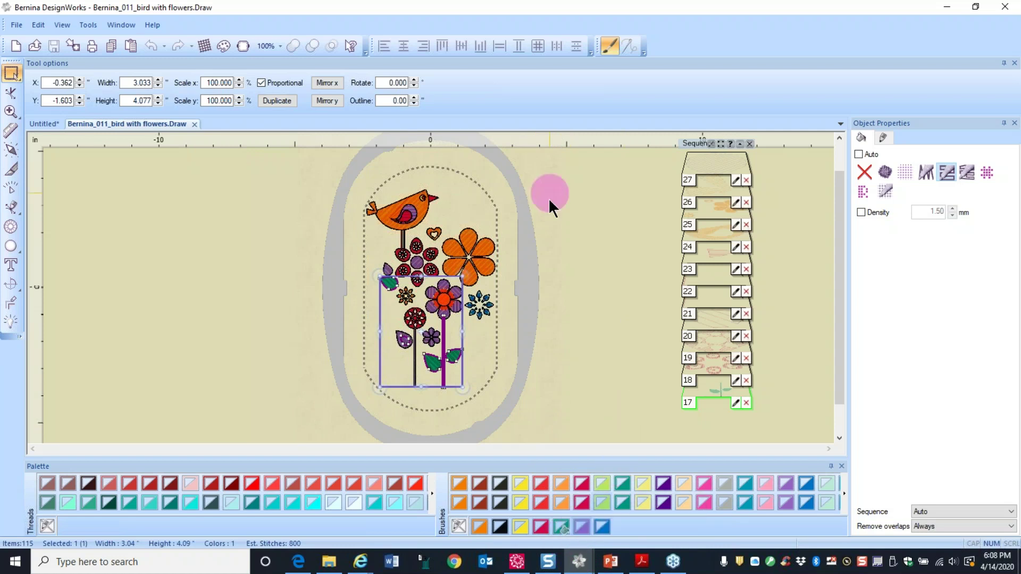
left_click(111, 46)
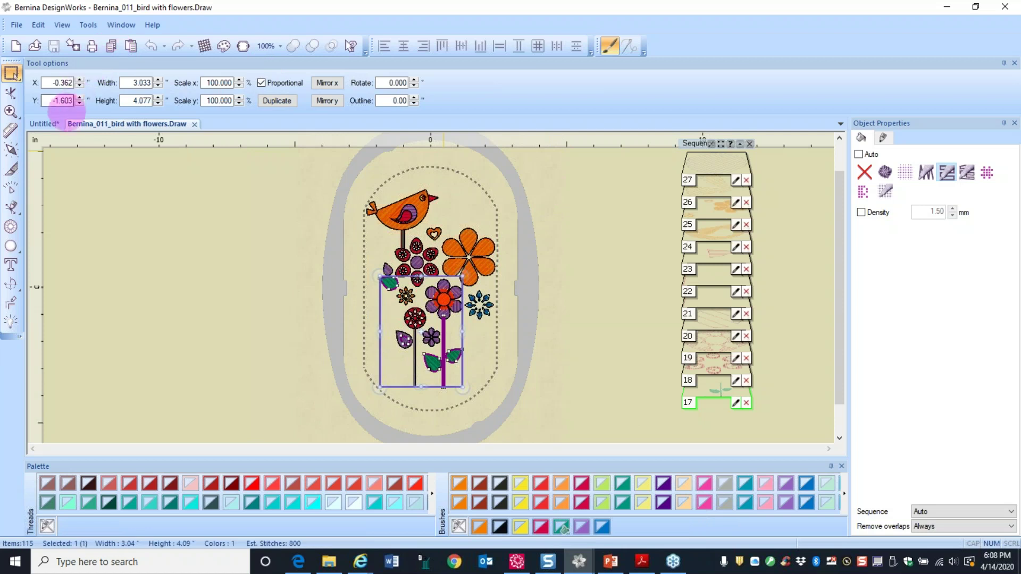
- Paste the copied green fills into the untitled phone case design and deselect them
left_click(43, 123)
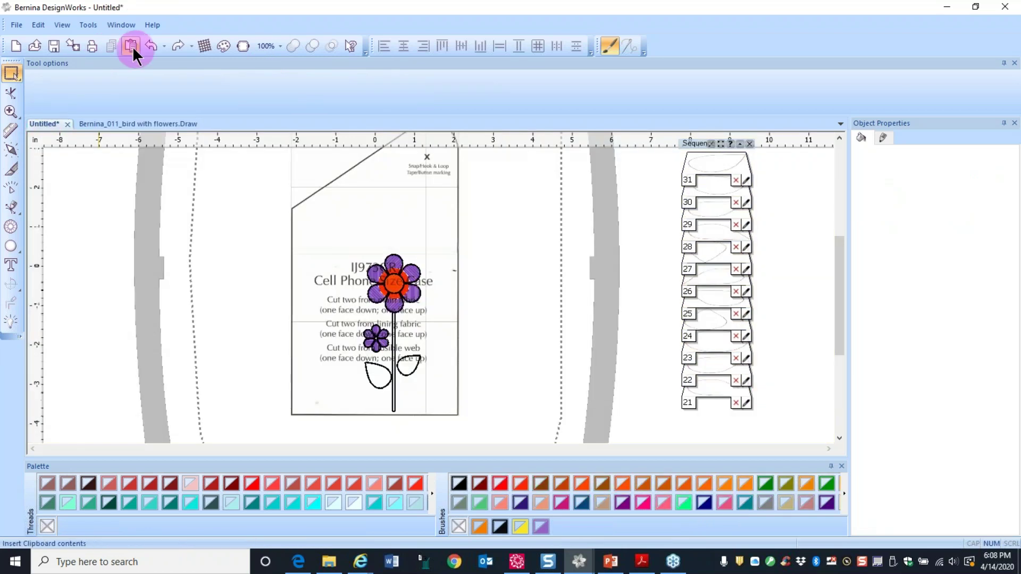
left_click(130, 47)
left_click(216, 321)
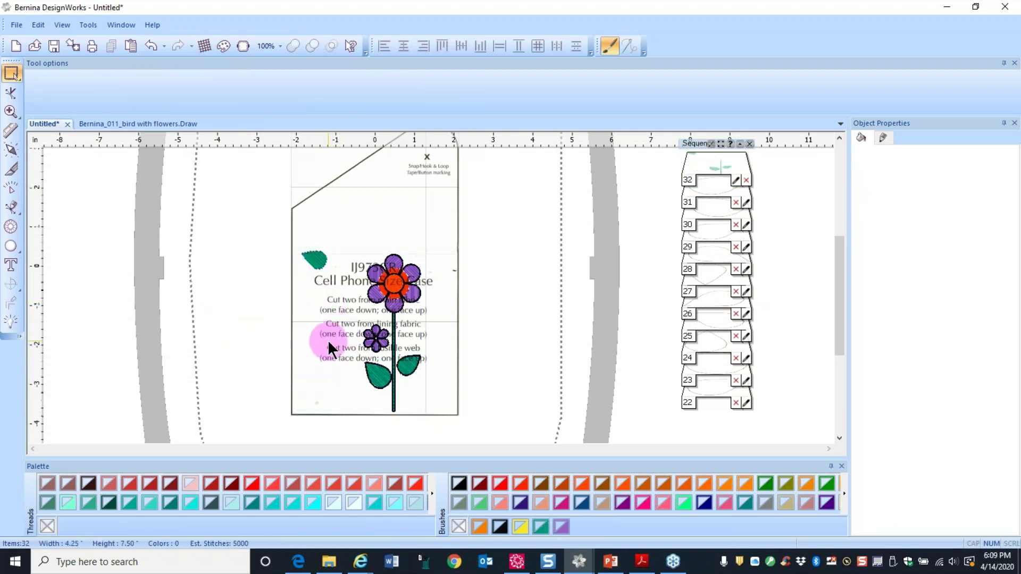
- Break apart the pasted green leaves and stem object into separate pieces
left_click(313, 261)
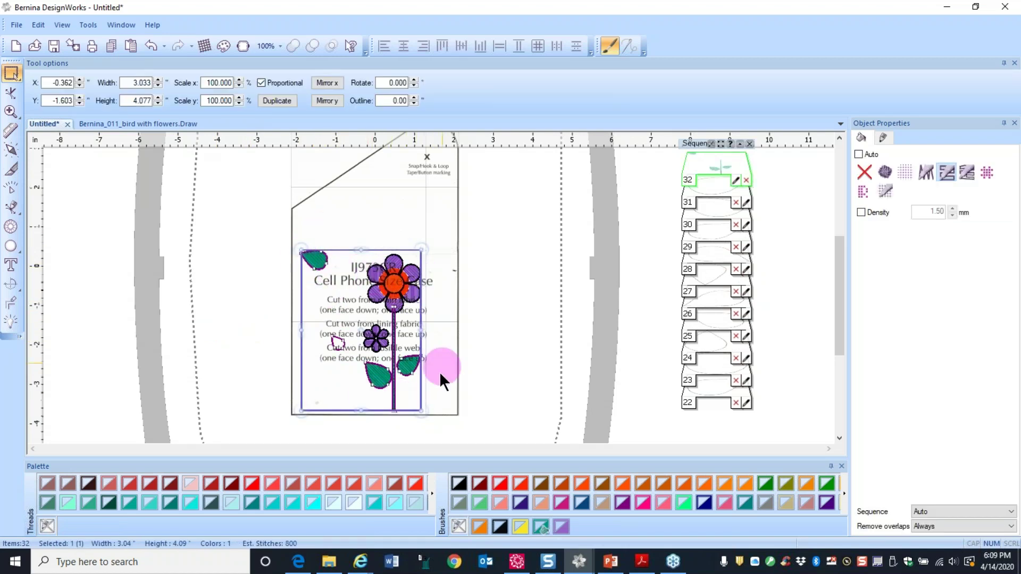
left_click_drag(420, 251, 421, 254)
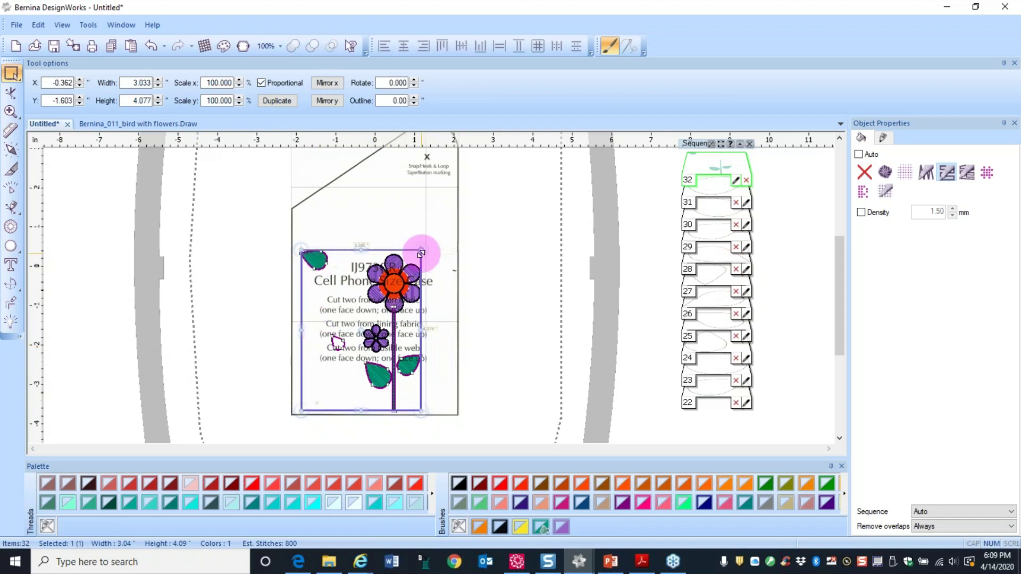
right_click(318, 259)
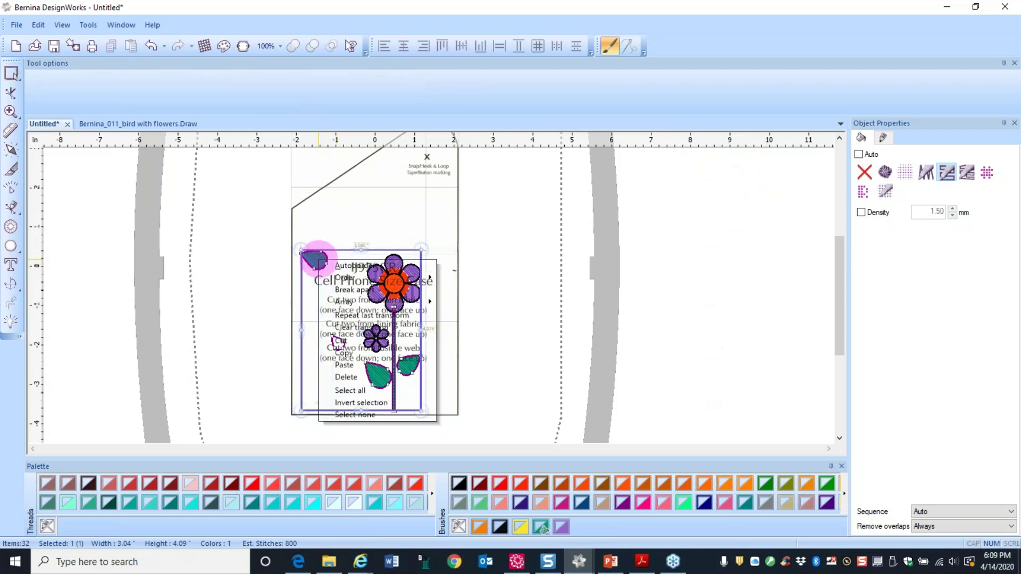
left_click(336, 290)
- Delete the two stray green leaves, one above and one beside the small purple blossom
left_click(318, 266)
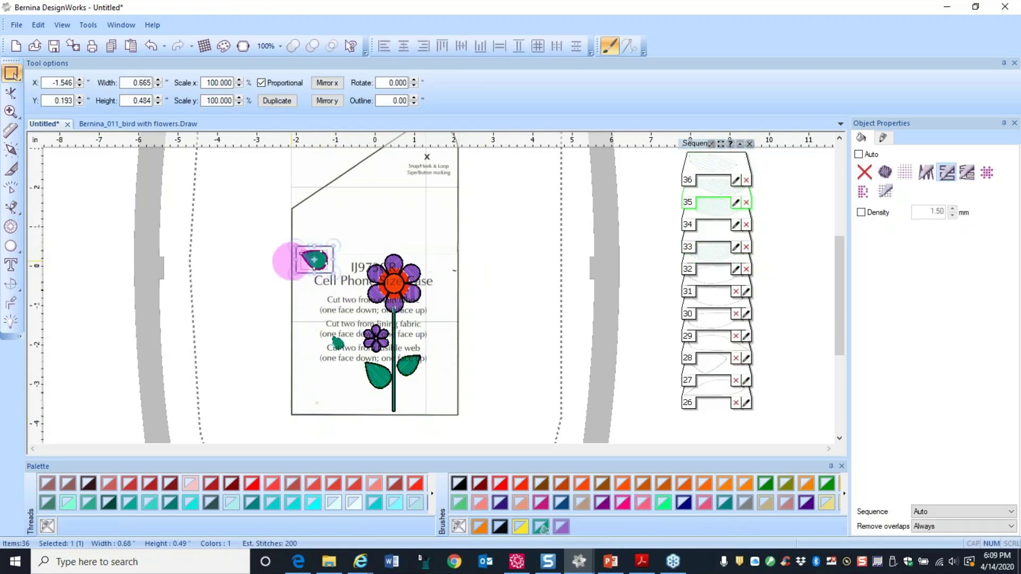
key("Delete")
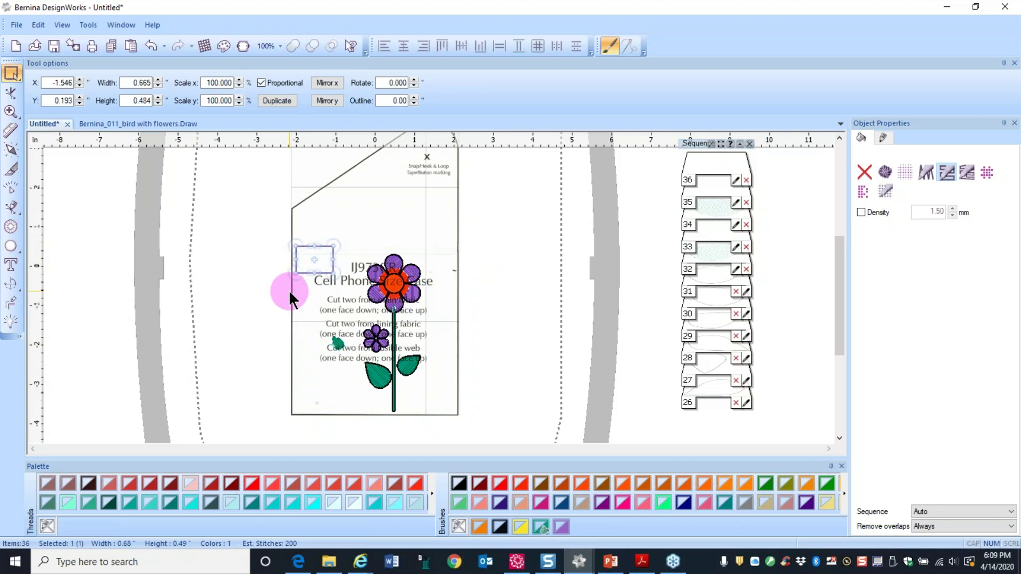
left_click(338, 345)
key("Delete")
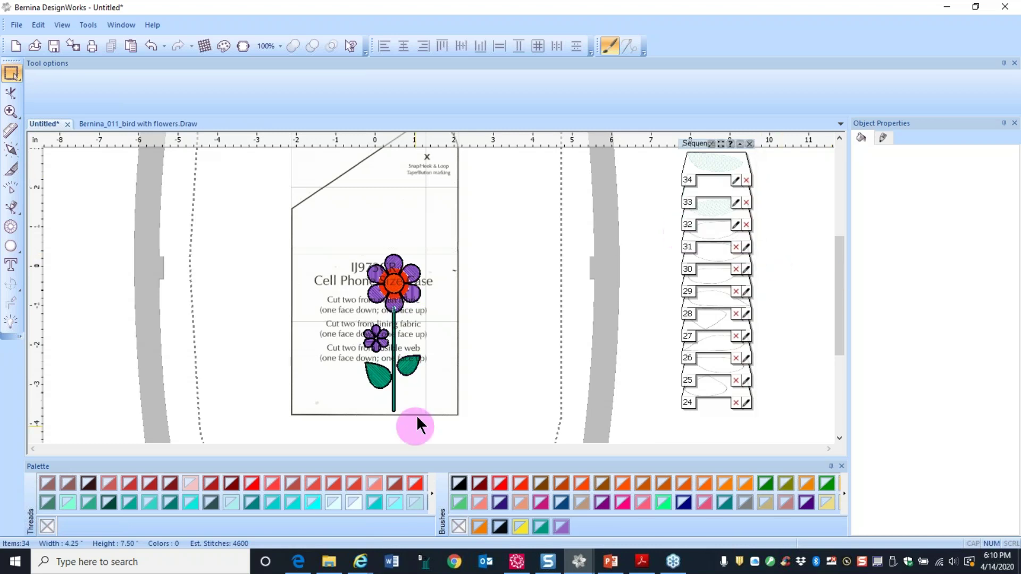
- Try auto-sequencing the flower design and turn it off again with the optimizer technique Nothing (Leave design as is)
scroll(401, 315, "up", 5)
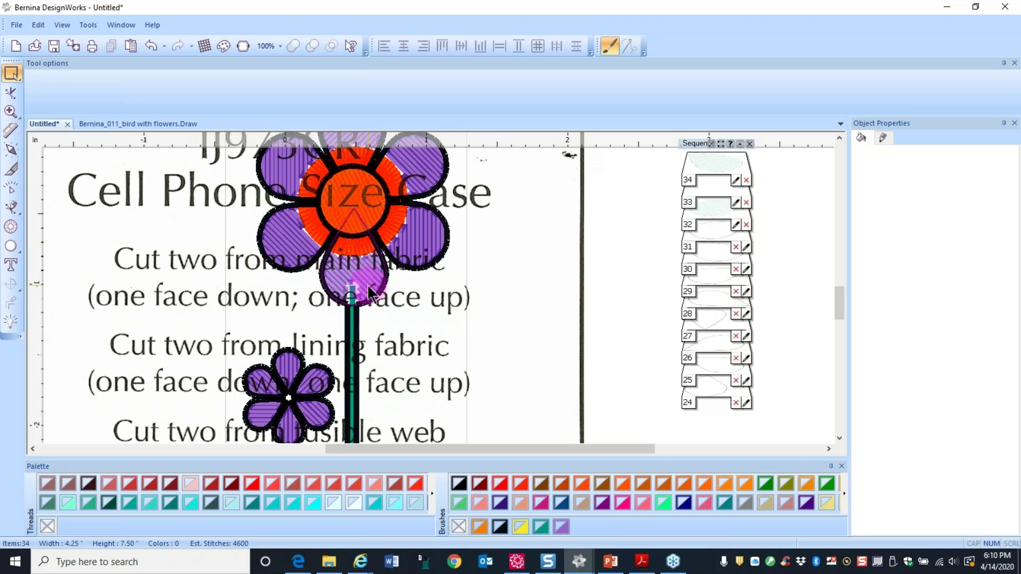
scroll(367, 284, "down", 3)
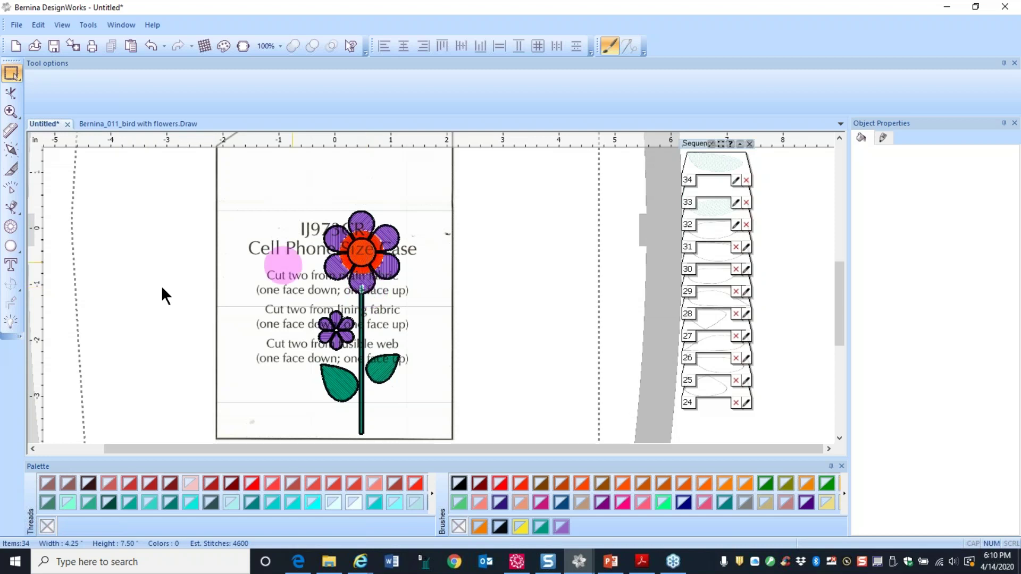
left_click(12, 331)
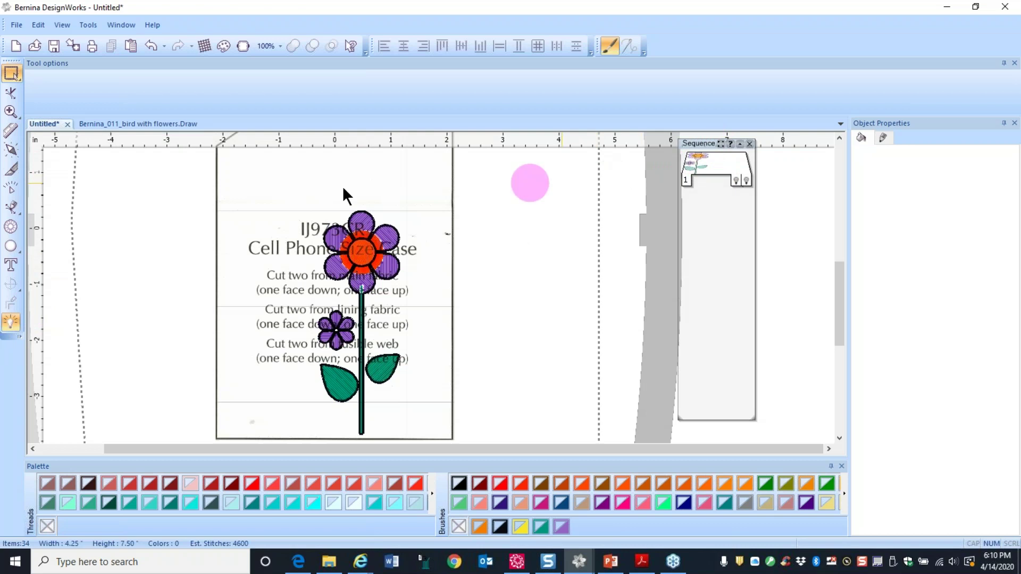
left_click(713, 168)
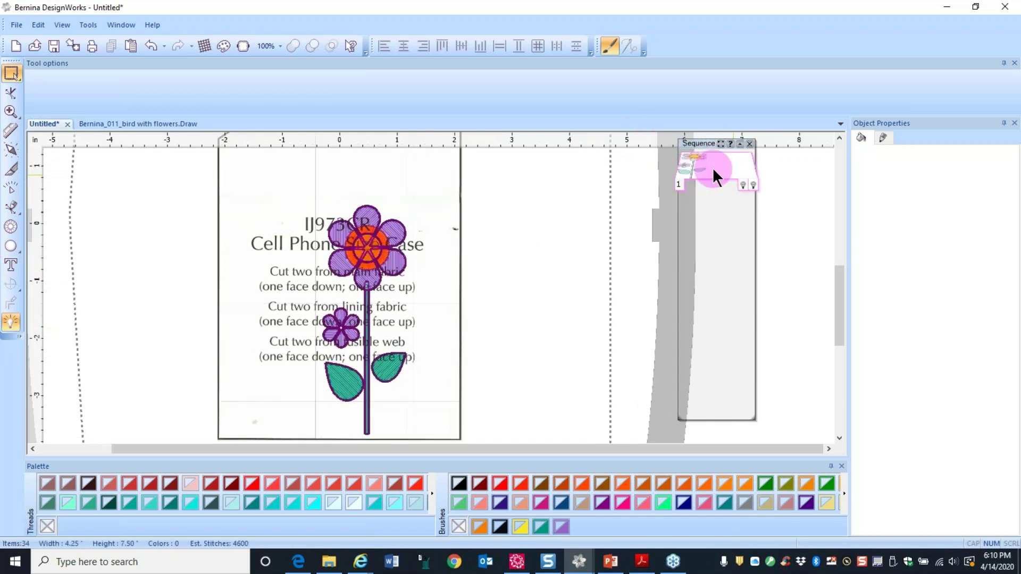
left_click(30, 333)
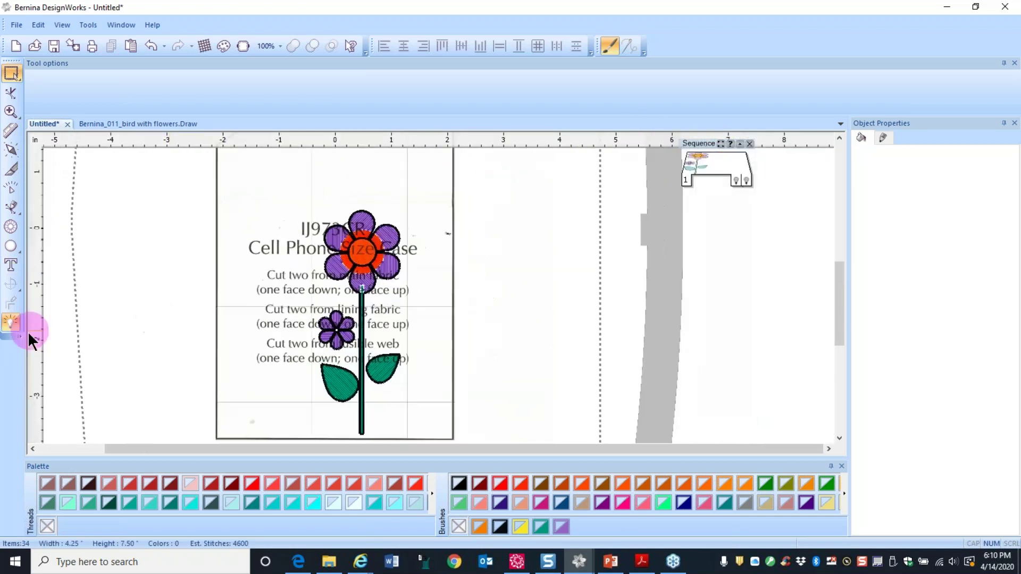
left_click(11, 322)
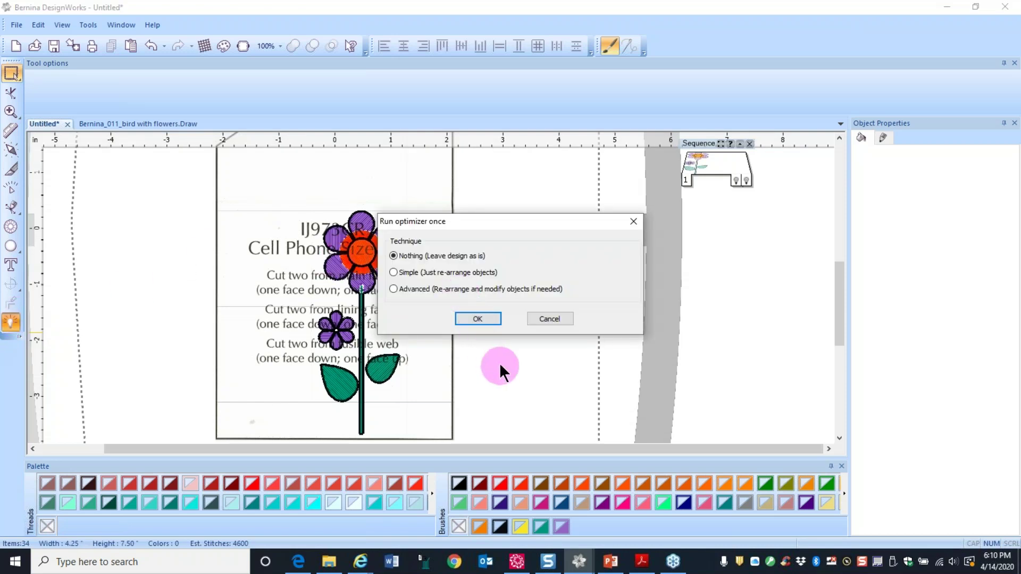
left_click(478, 319)
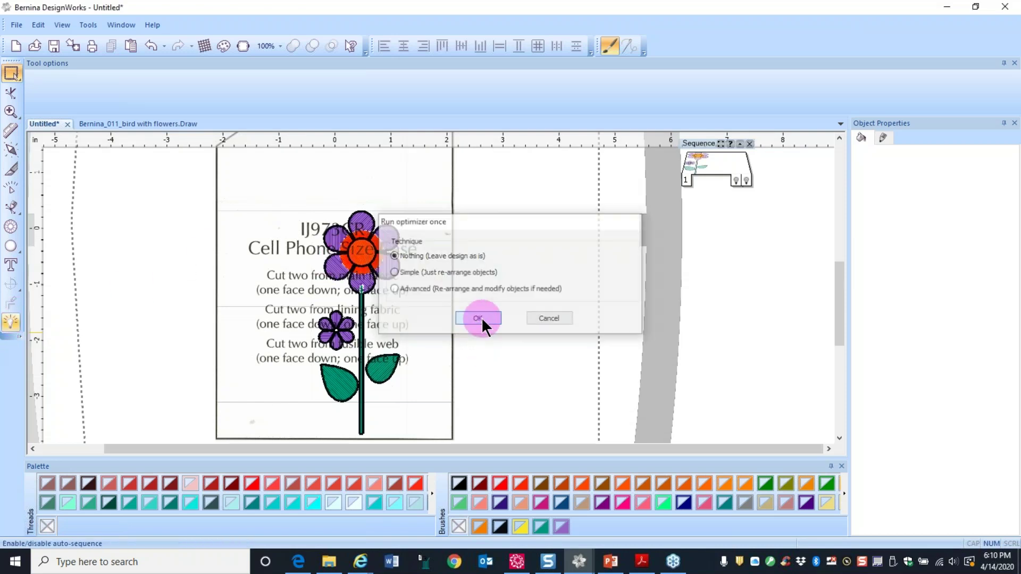
left_click_drag(710, 184, 711, 394)
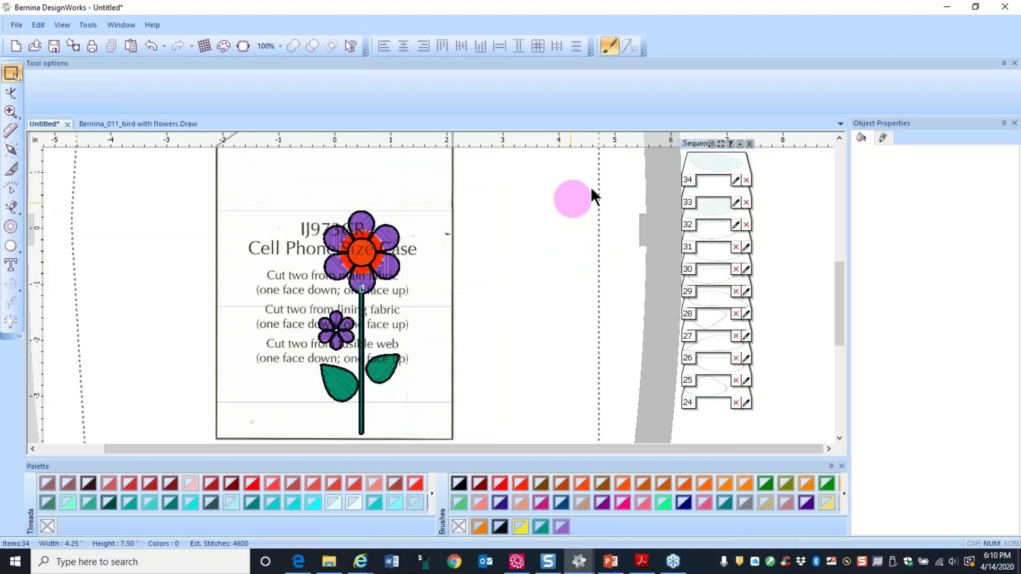
- Group the sequence blocks by color and move the green leaves and stem block to position 1, leaving nothing selected
left_click(715, 152)
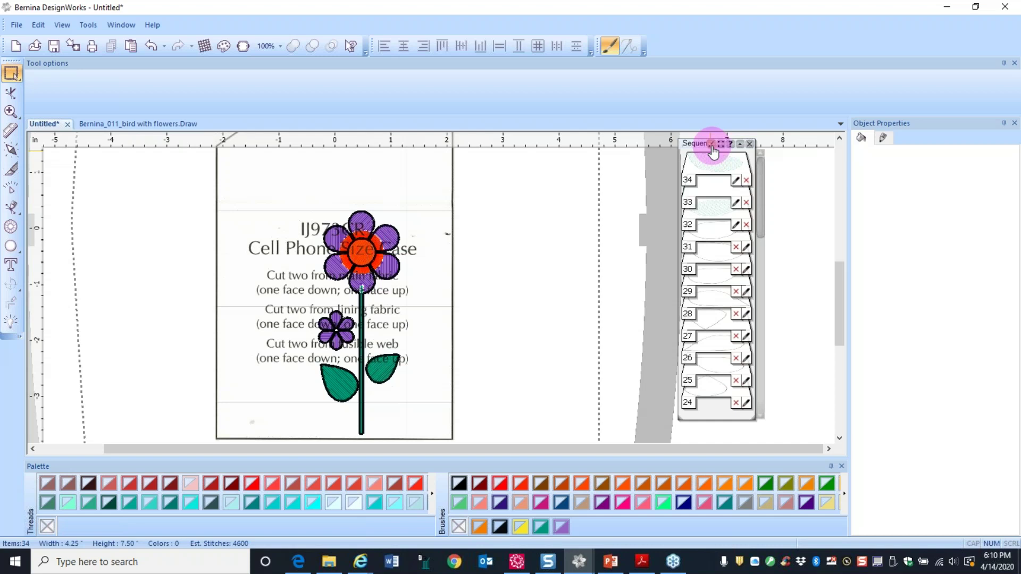
left_click(712, 145)
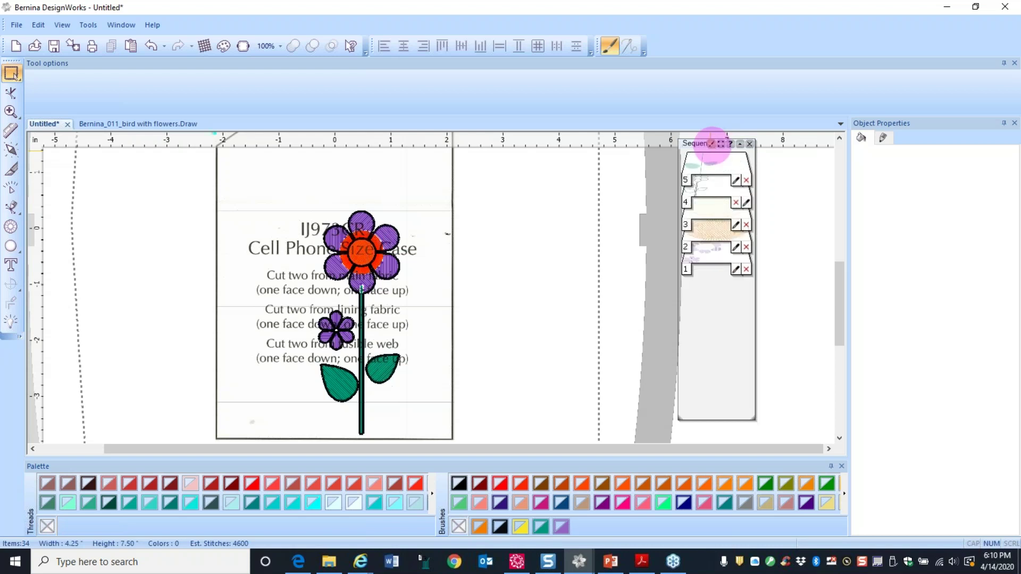
left_click(716, 168)
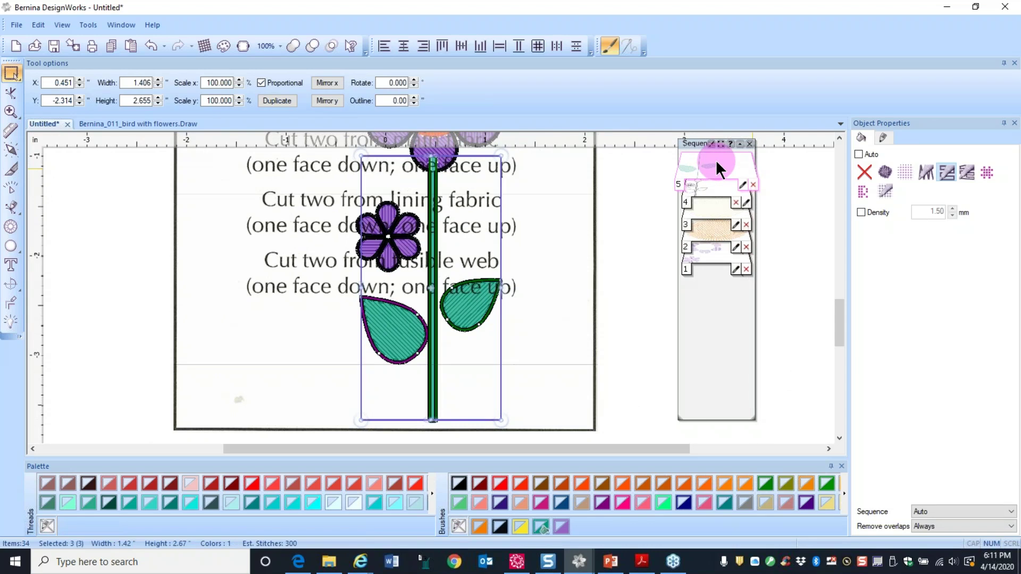
left_click_drag(716, 162, 716, 271)
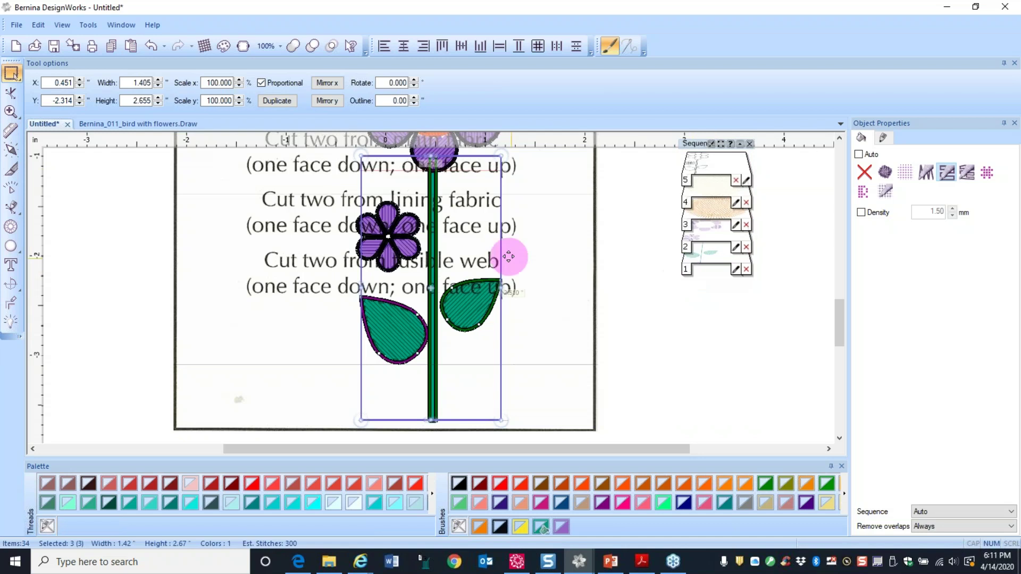
left_click(545, 230)
- Ungroup the purple flower with its stem and small blossom and clear the selection
scroll(438, 160, "up", 4)
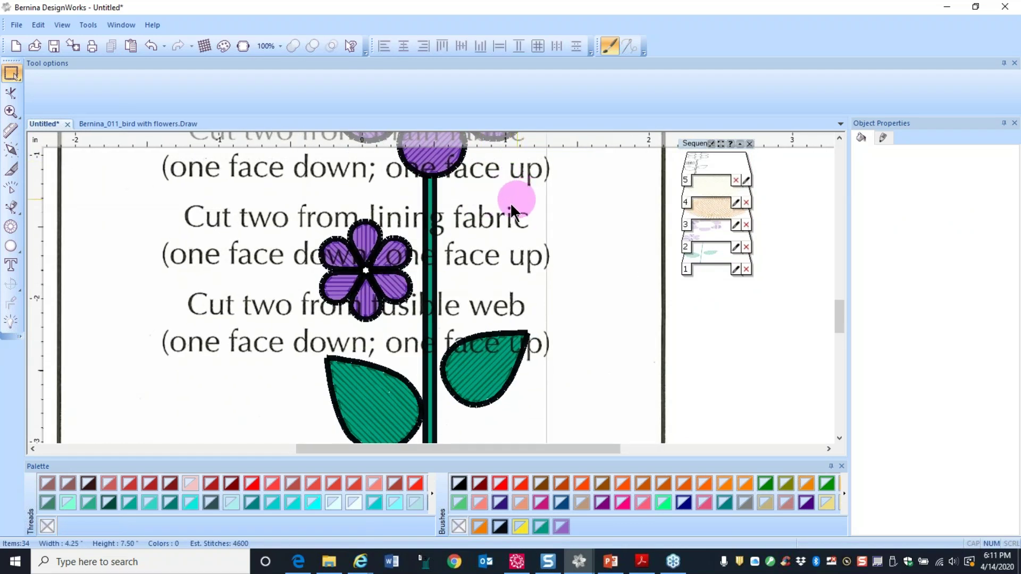
scroll(487, 228, "down", 3)
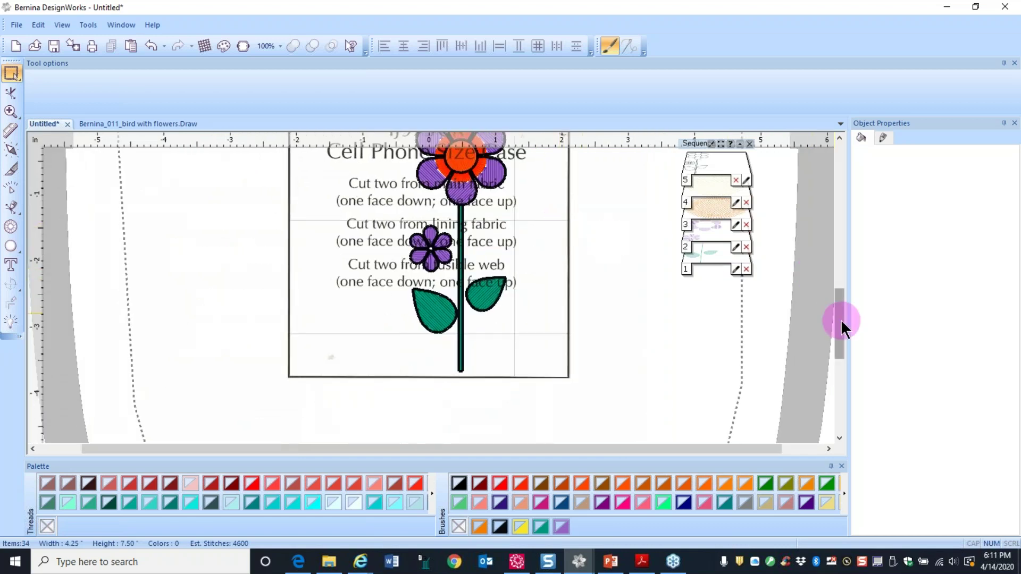
left_click_drag(840, 319, 840, 296)
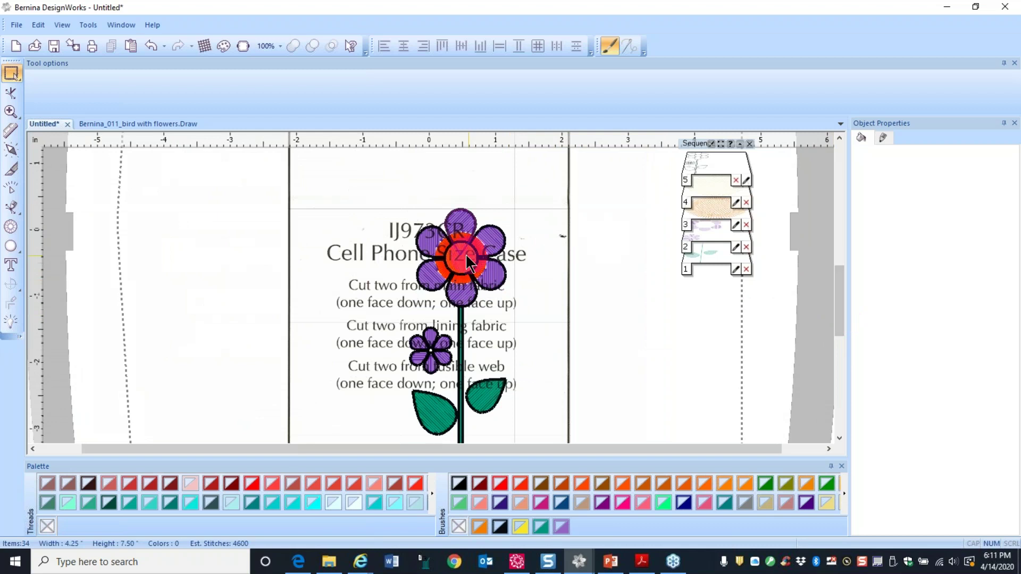
left_click(464, 284)
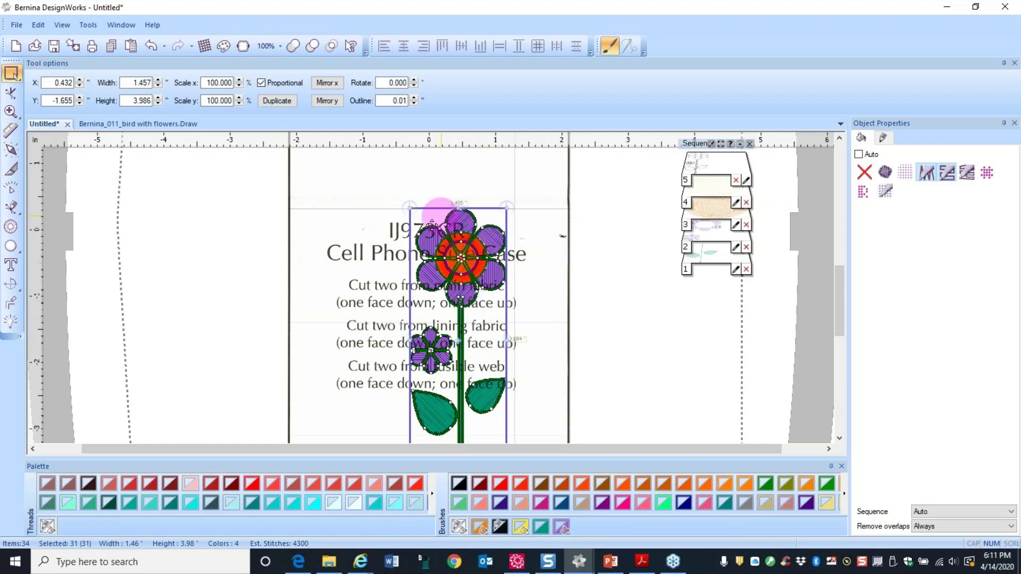
right_click(502, 271)
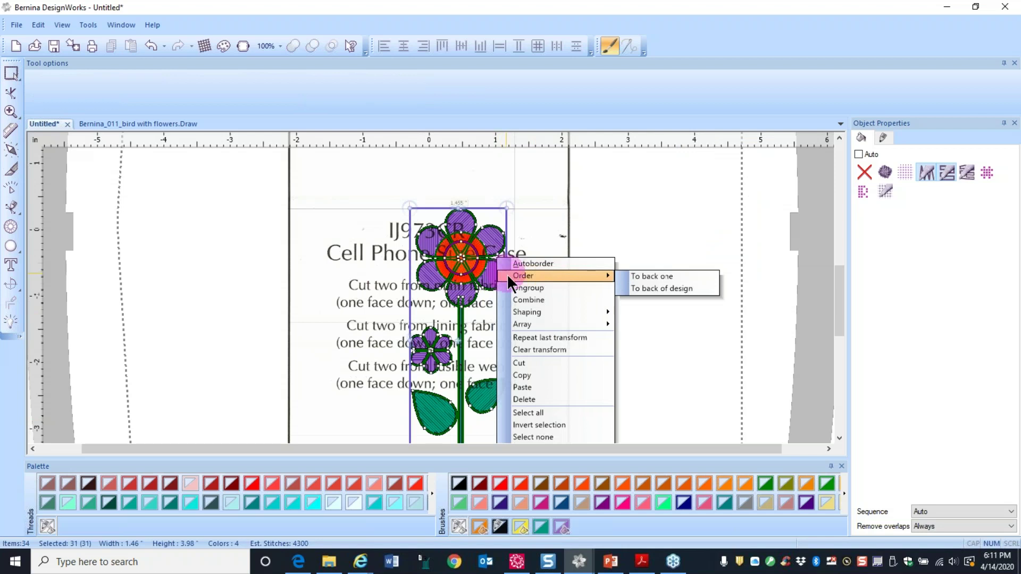
left_click(518, 287)
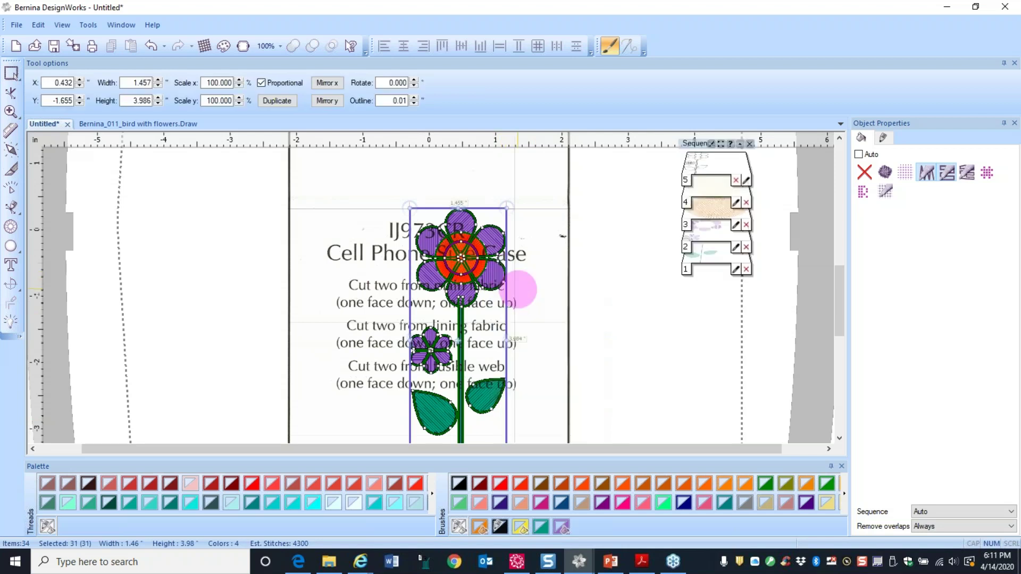
left_click(548, 189)
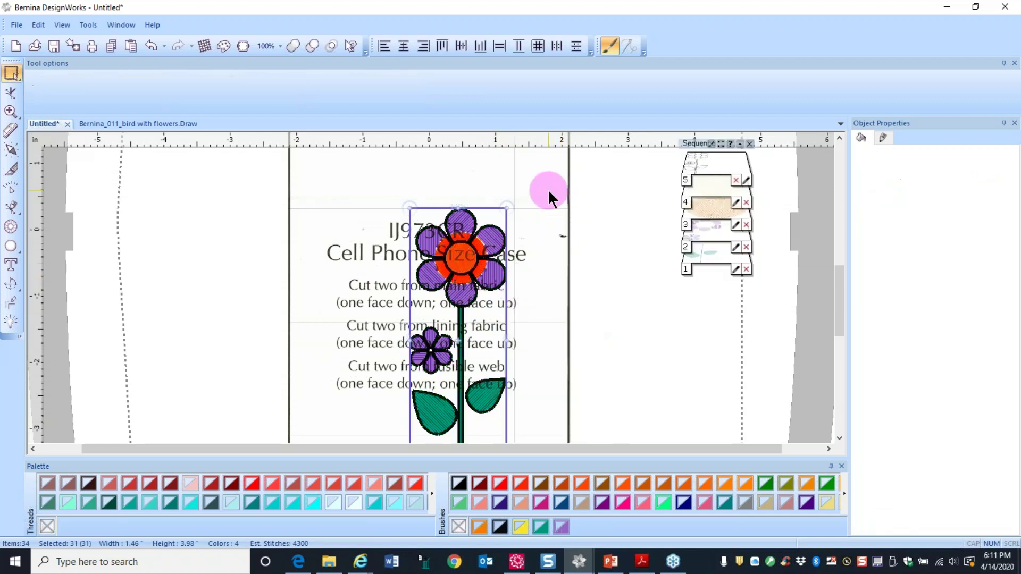
- Delete the large orange circle that surrounds and overlays the center of the big purple flower
left_click(468, 264)
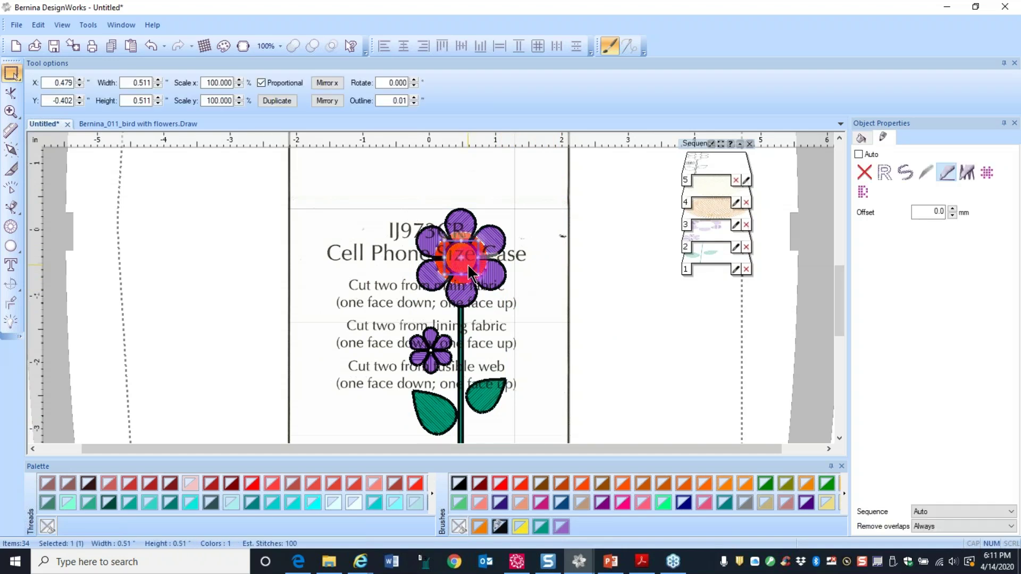
scroll(467, 264, "up", 4)
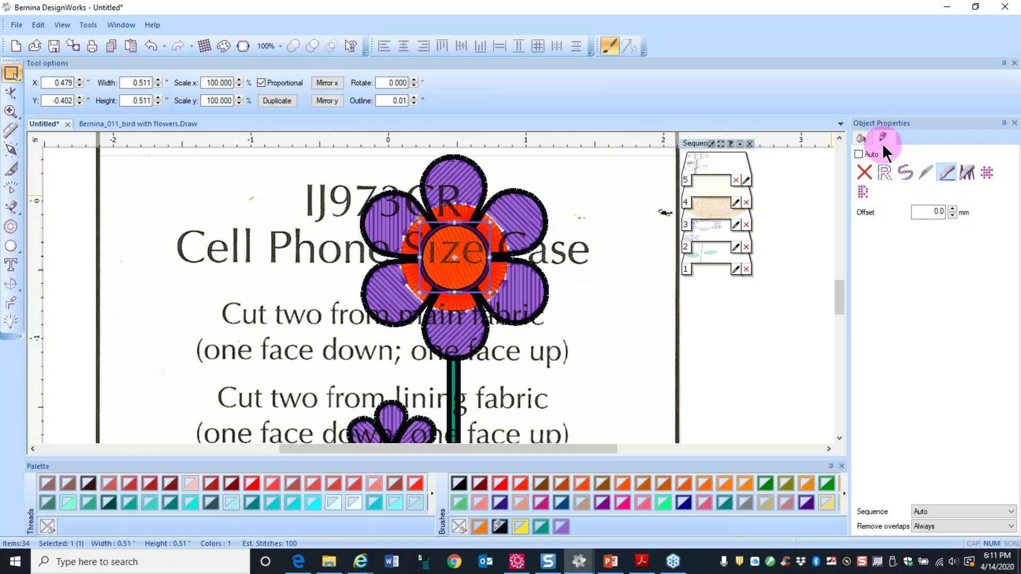
left_click(605, 203)
left_click(498, 237)
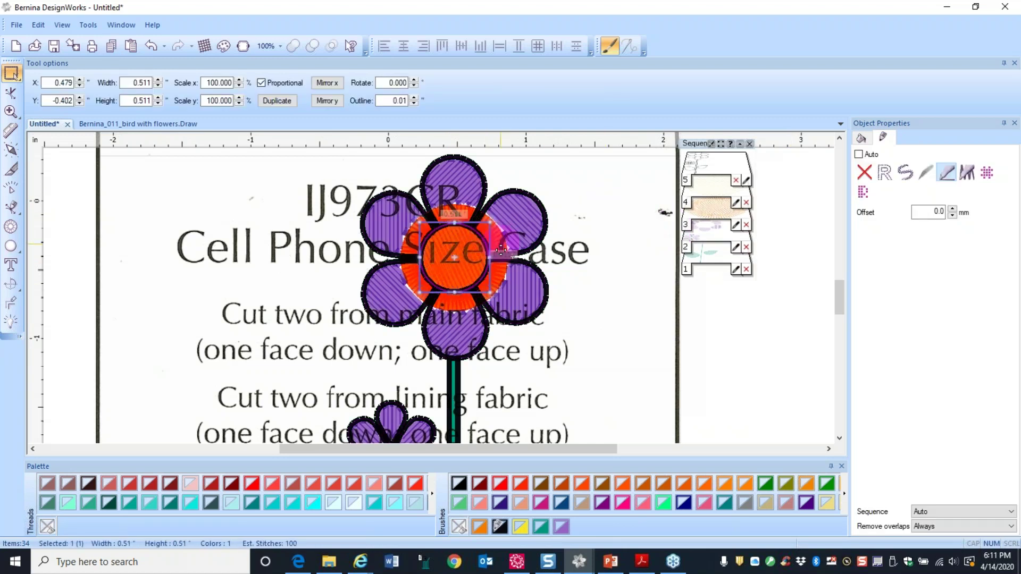
left_click_drag(493, 267, 509, 257)
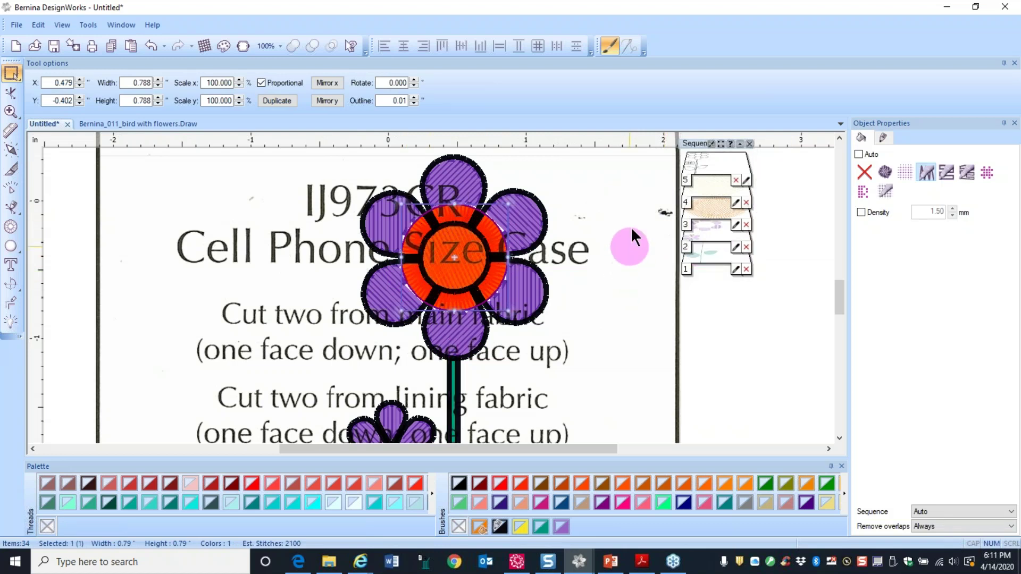
left_click_drag(723, 248, 715, 211)
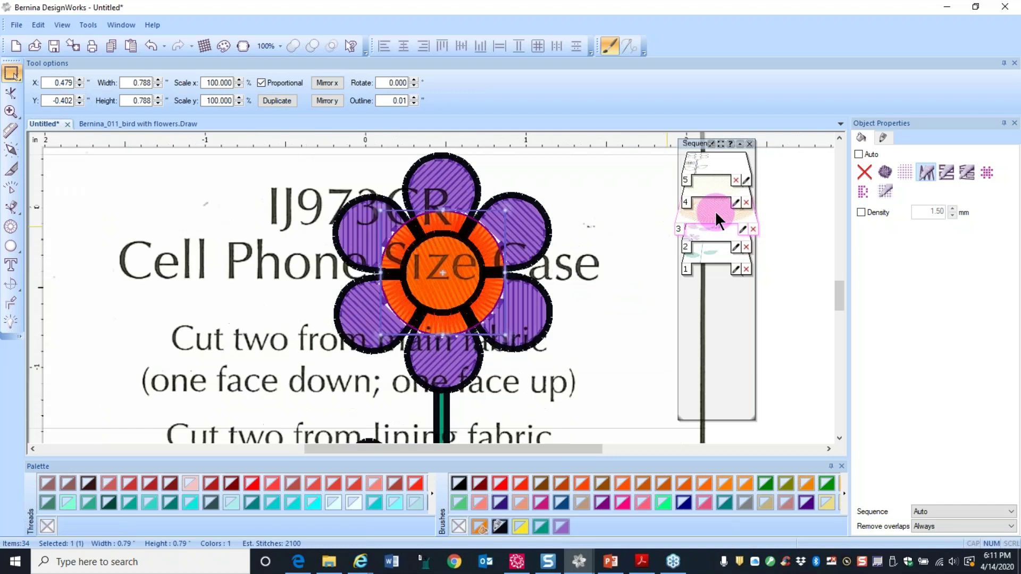
scroll(715, 210, "up", 3)
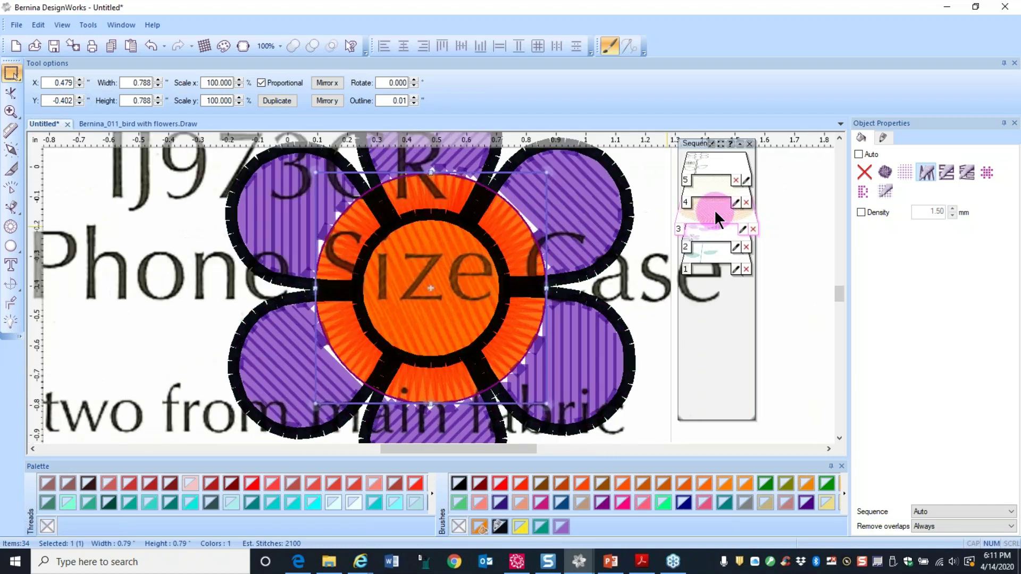
scroll(713, 209, "up", 1)
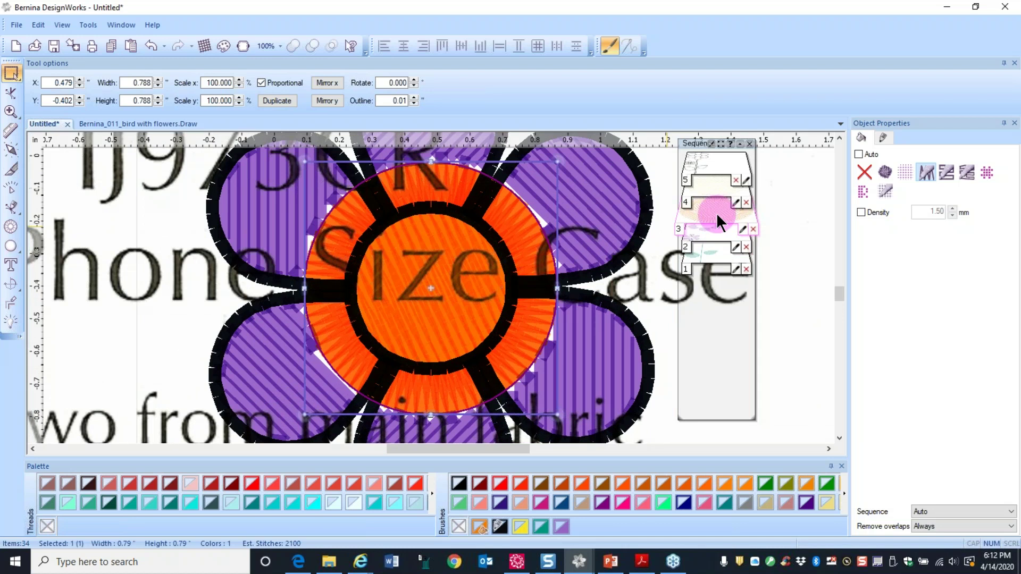
left_click_drag(717, 221, 716, 212)
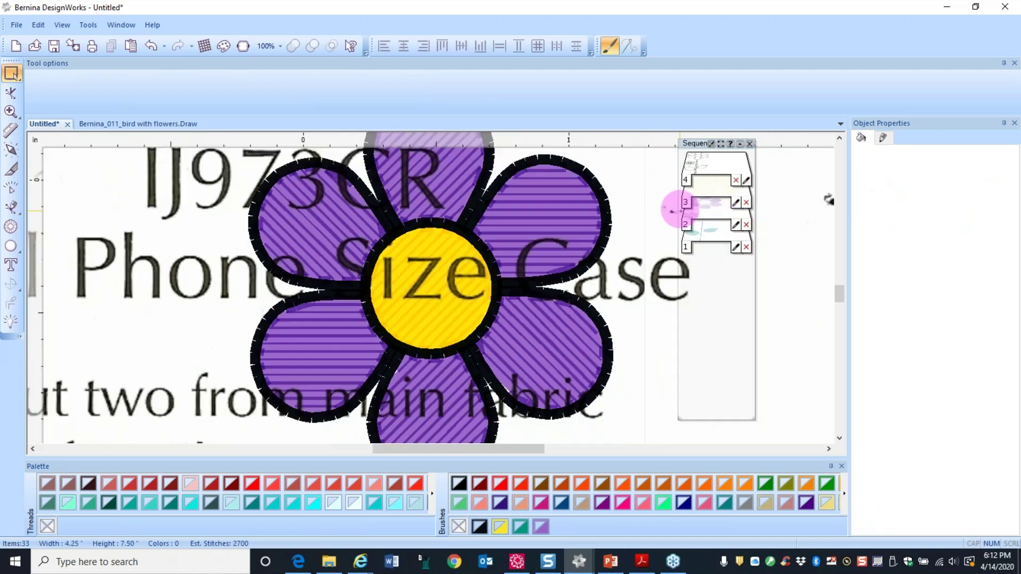
- Examine the big flower's overlapping petals and the outline properties of its center circle
scroll(465, 314, "down", 1)
left_click(465, 314)
scroll(464, 314, "down", 2)
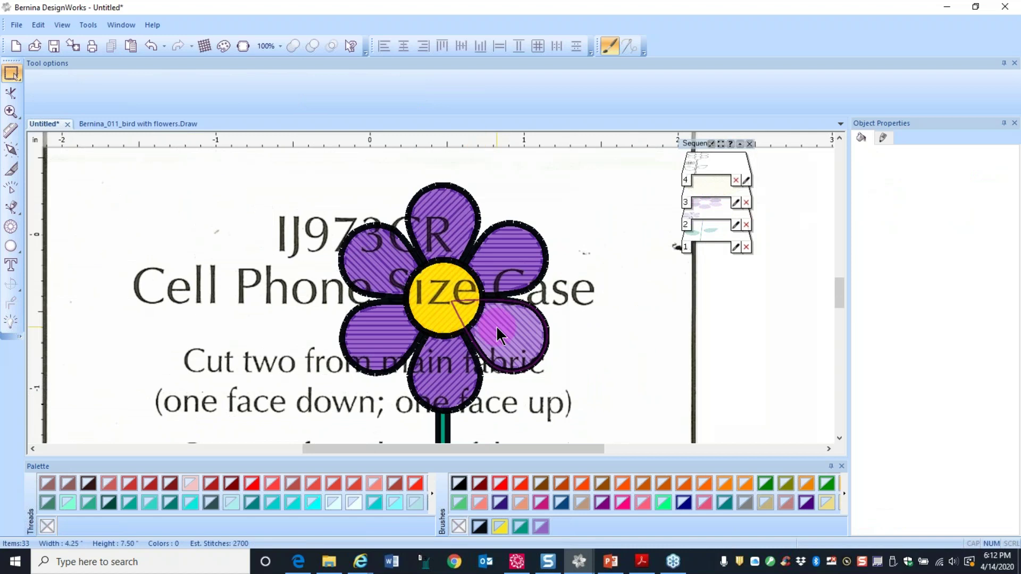
left_click(496, 325)
left_click(605, 283)
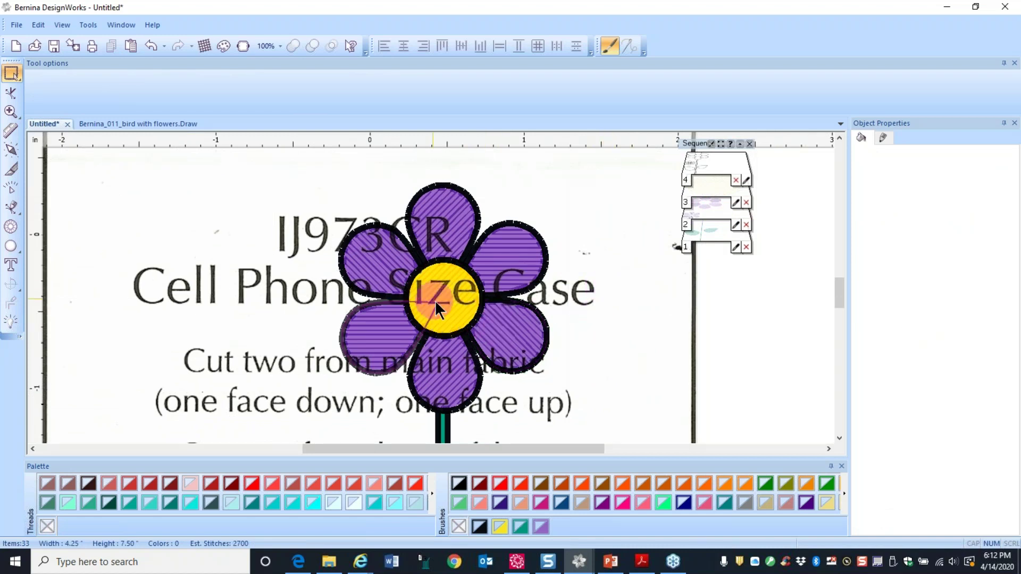
left_click(462, 333)
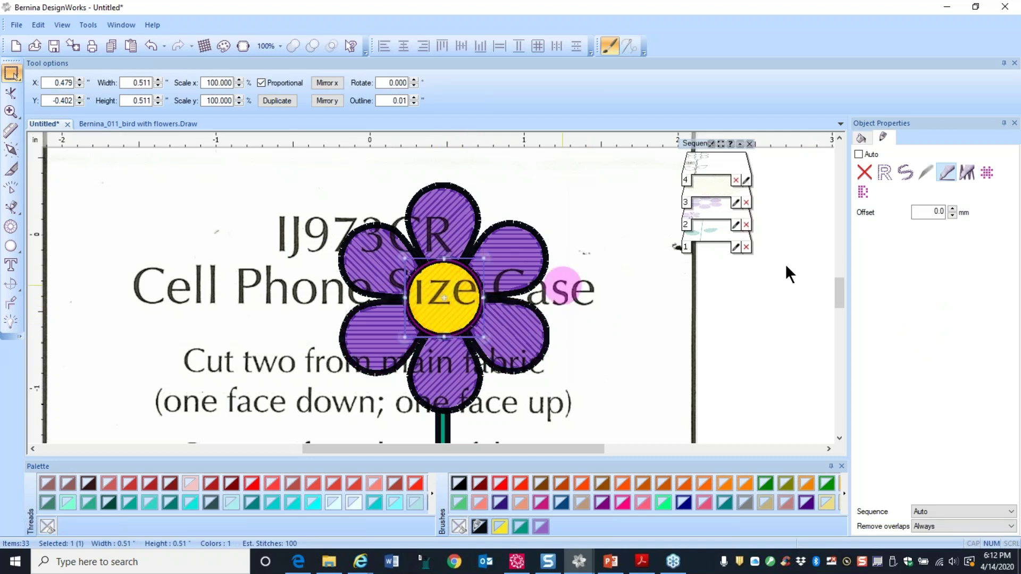
left_click(883, 140)
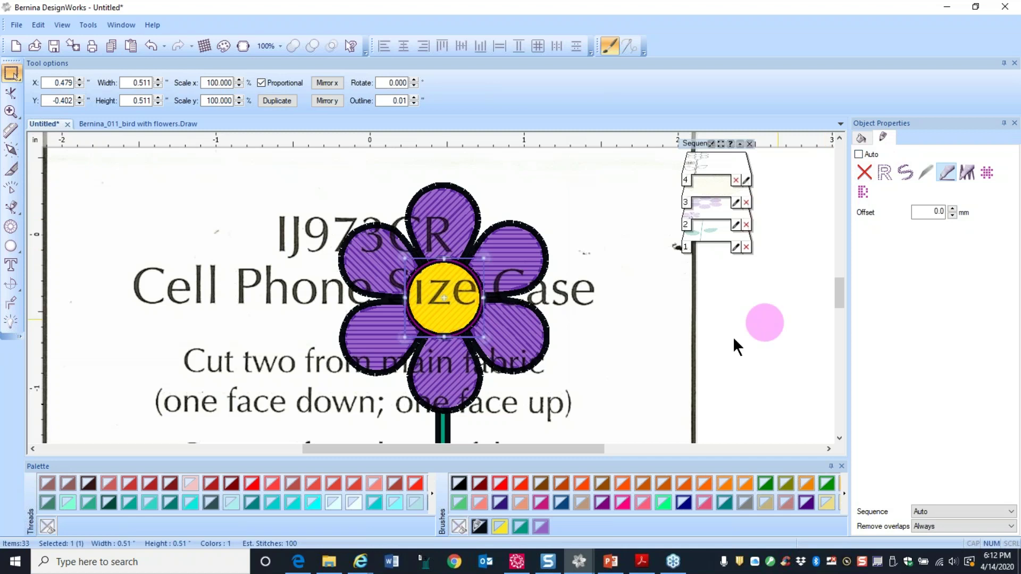
left_click(649, 401)
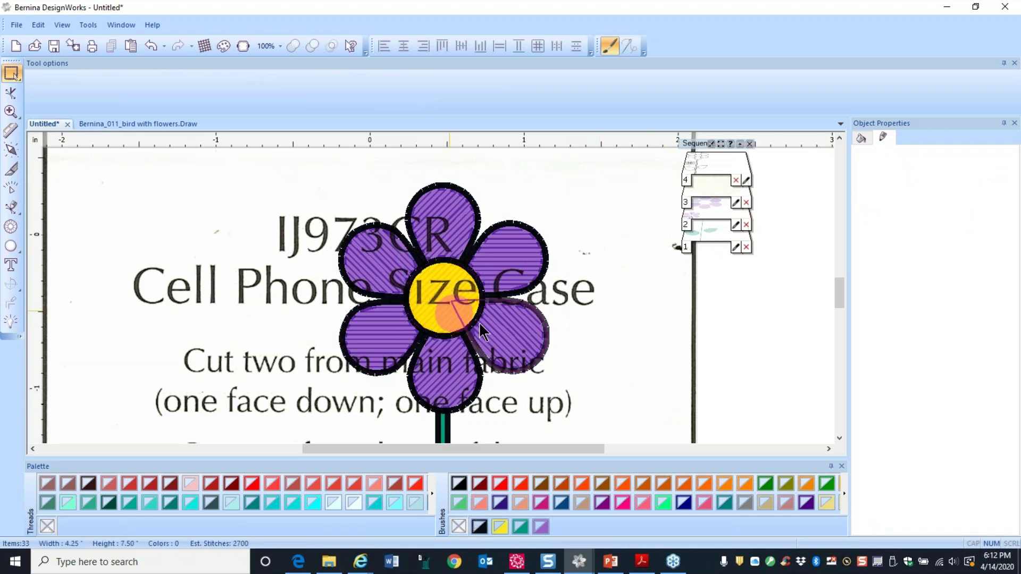
left_click(722, 201)
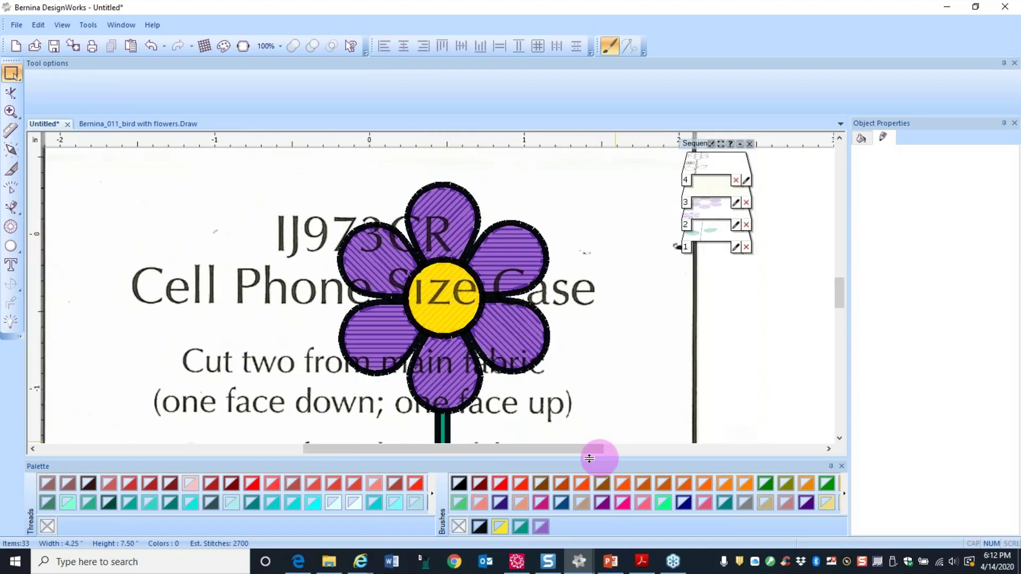
- Select all objects with the yellow fill color, recolor the flower's center red, and clear the selection
right_click(503, 531)
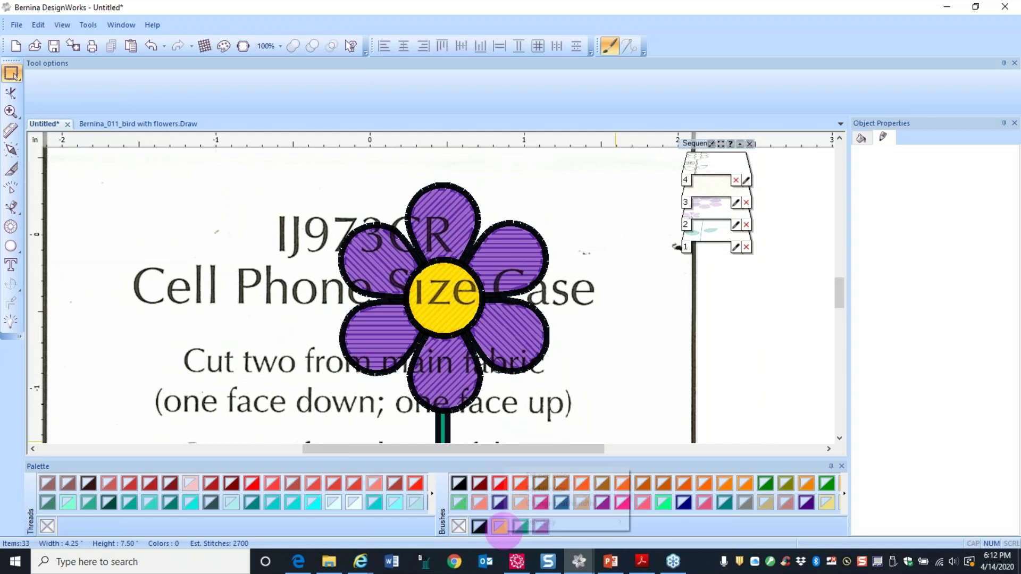
mouse_move(506, 524)
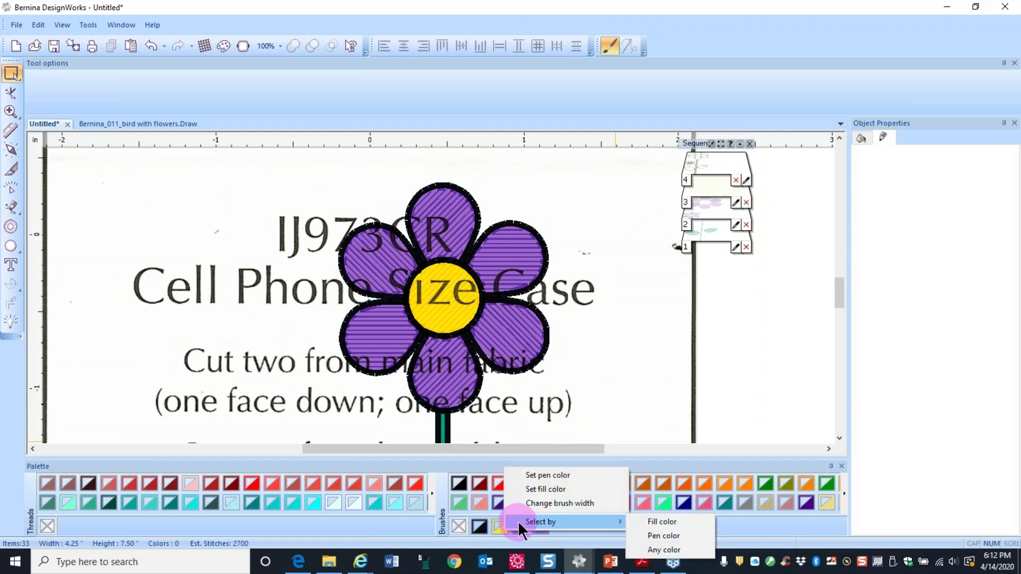
left_click(671, 524)
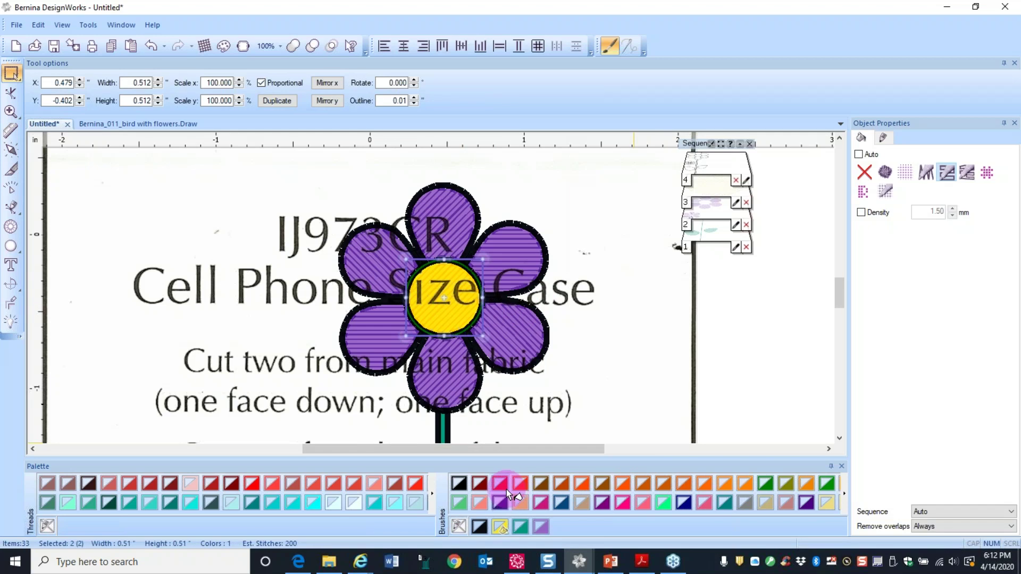
left_click(587, 486)
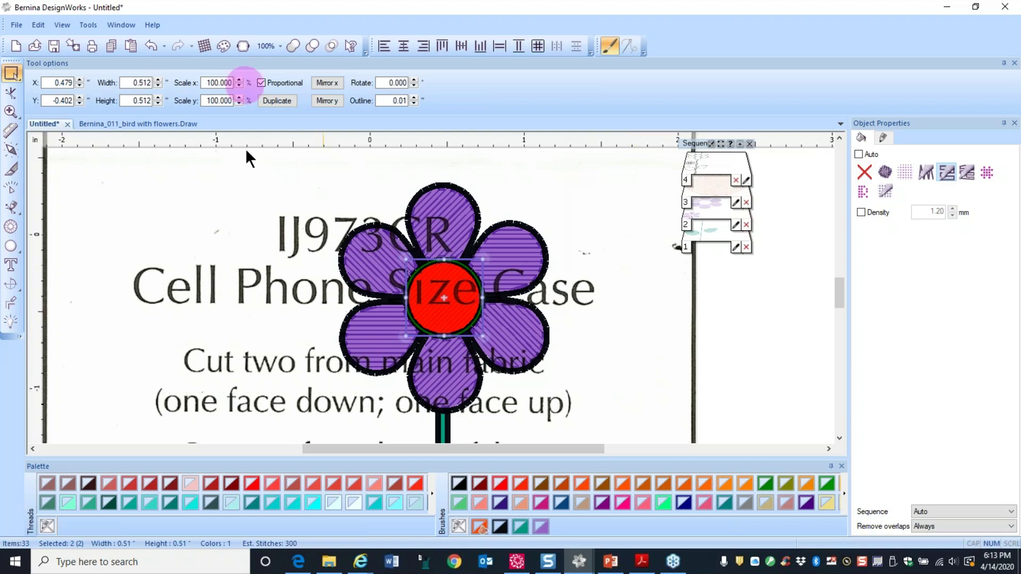
left_click(588, 208)
- Change the big flower's top, lower-right and lower-left petals to the zigzag-style fill type
left_click(455, 223)
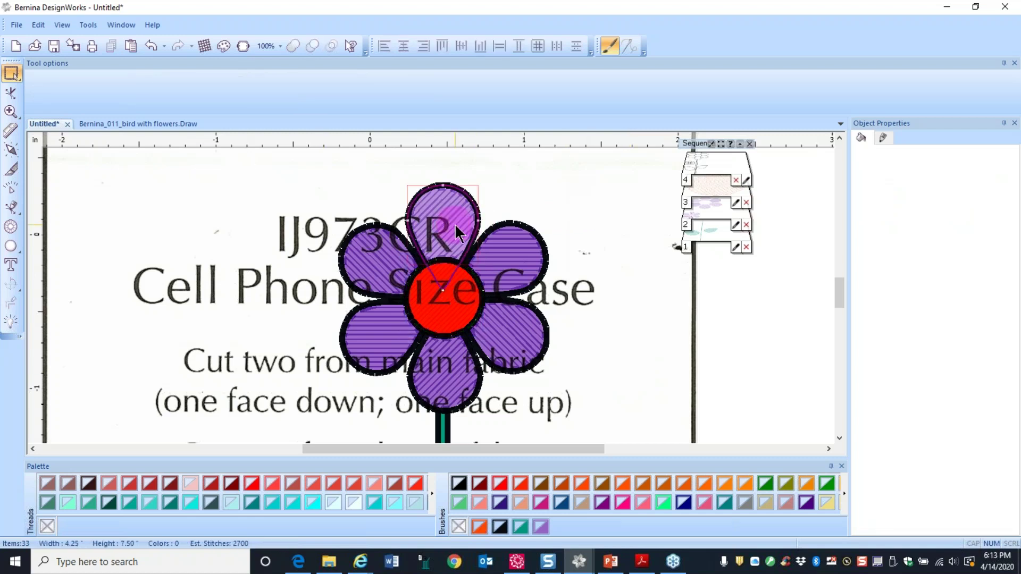
left_click(455, 223)
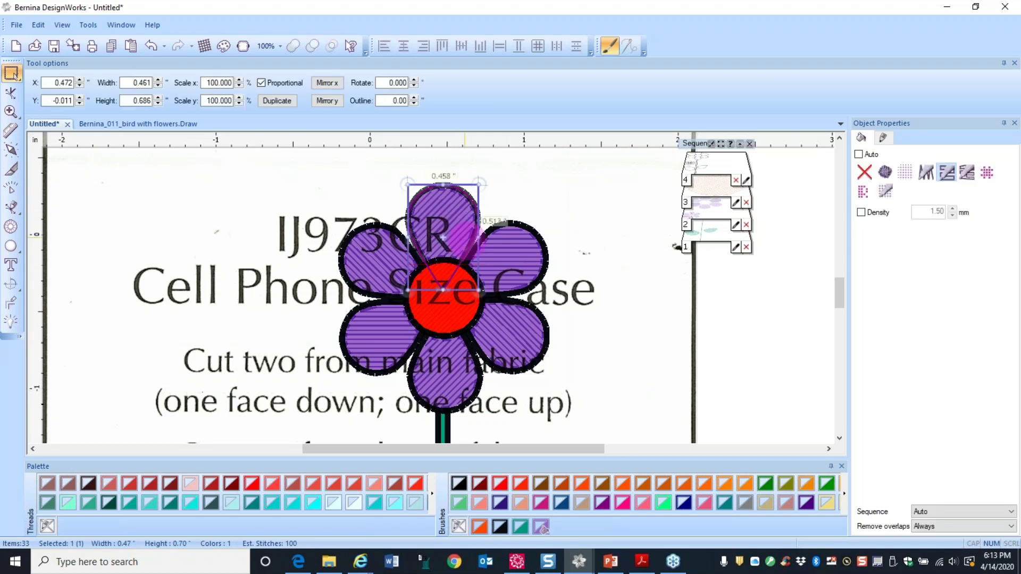
left_click(529, 339, "shift")
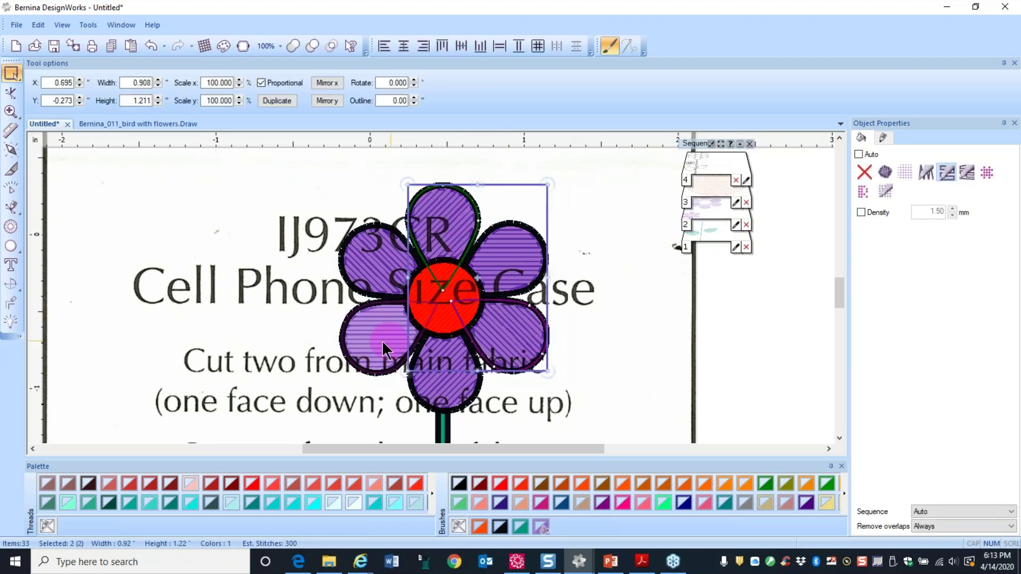
left_click(376, 347, "shift")
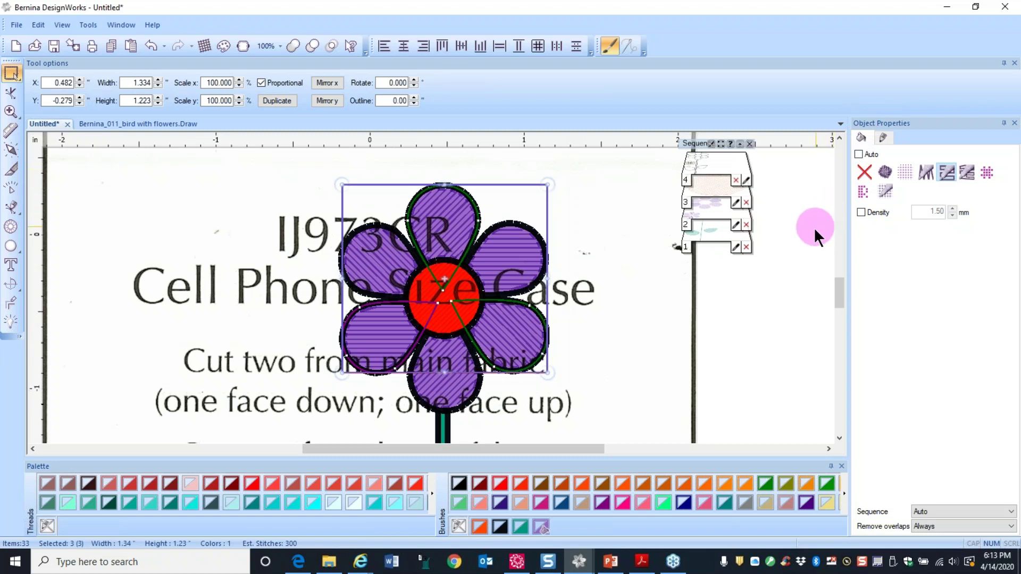
left_click(925, 172)
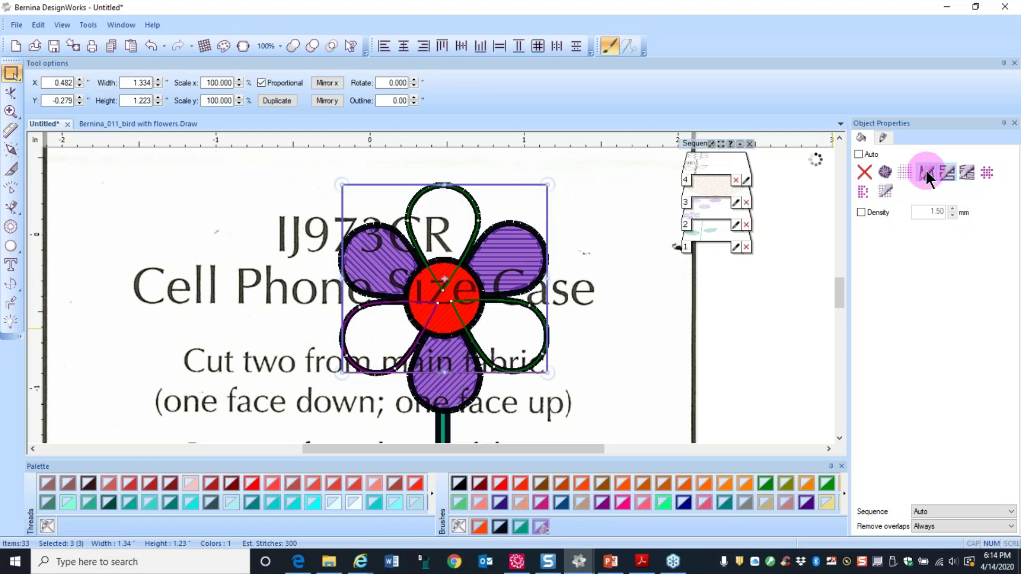
left_click(887, 229)
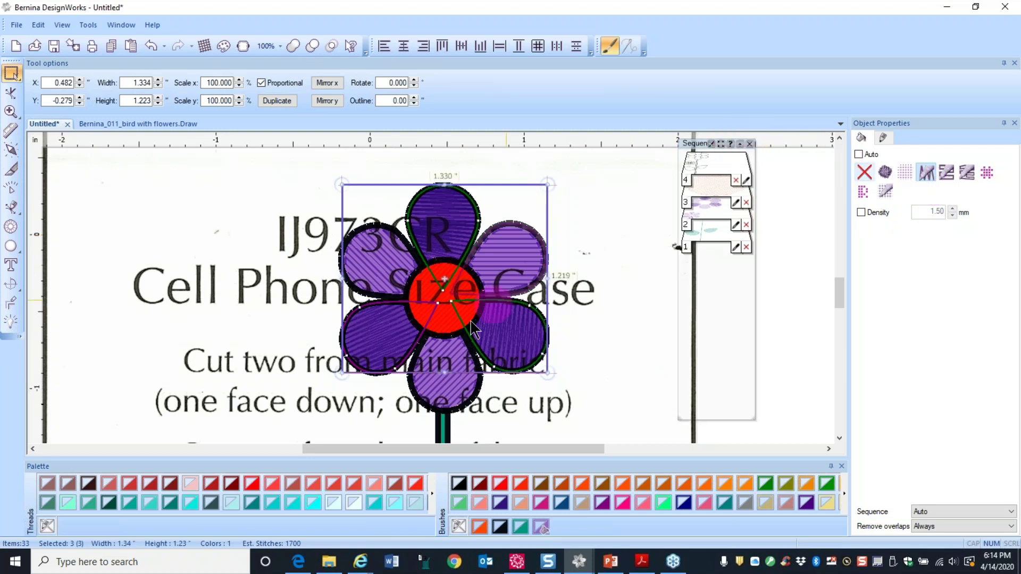
- Turn on a custom density for the red center's fill and set it to 0.80 mm
left_click(710, 189)
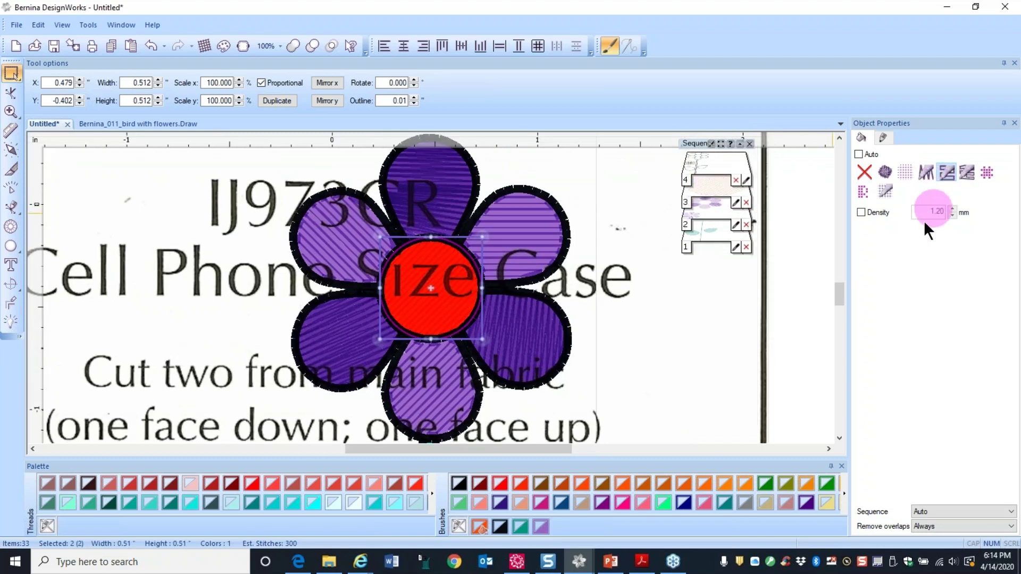
left_click(860, 211)
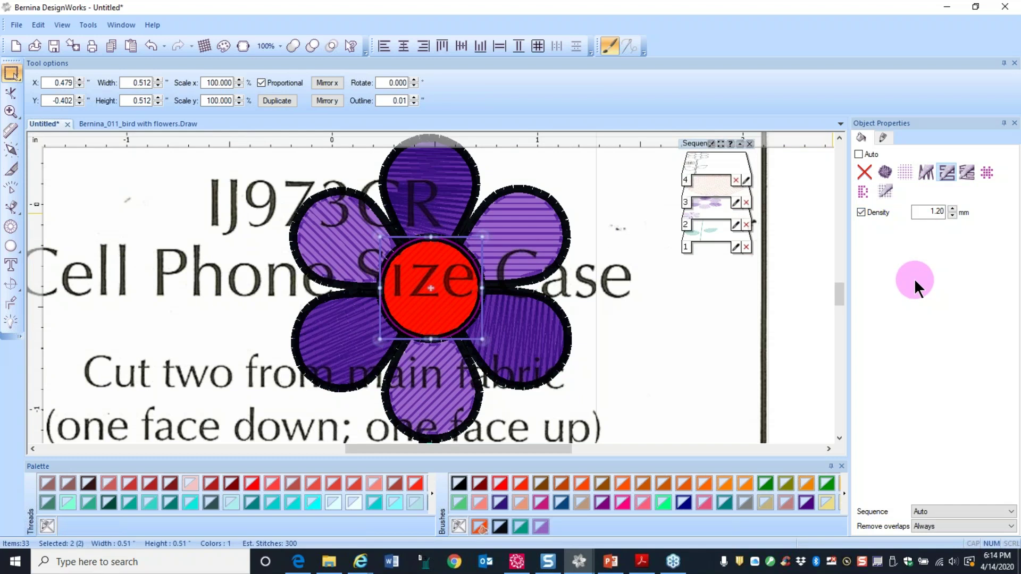
double_click(926, 214)
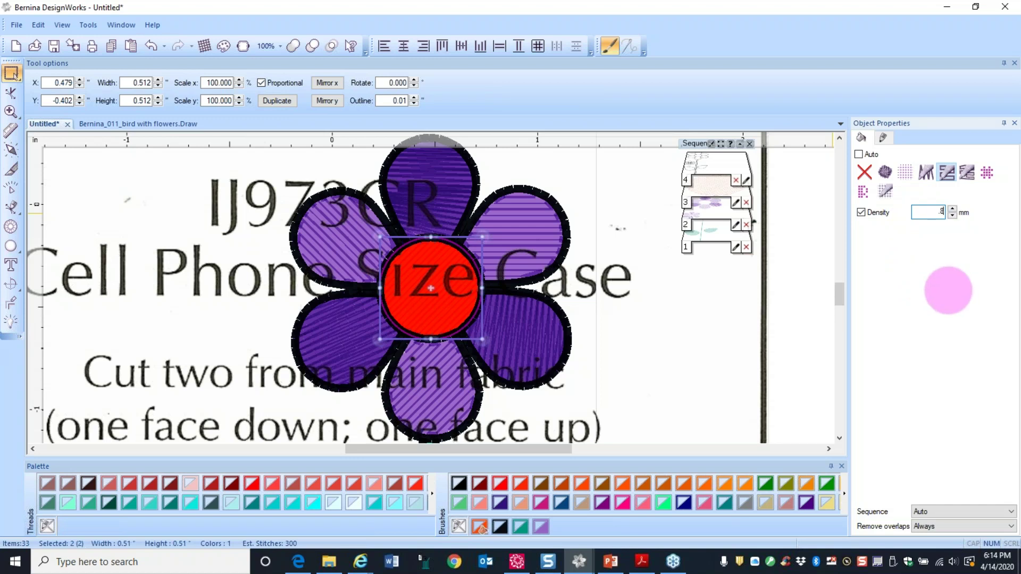
key("Return")
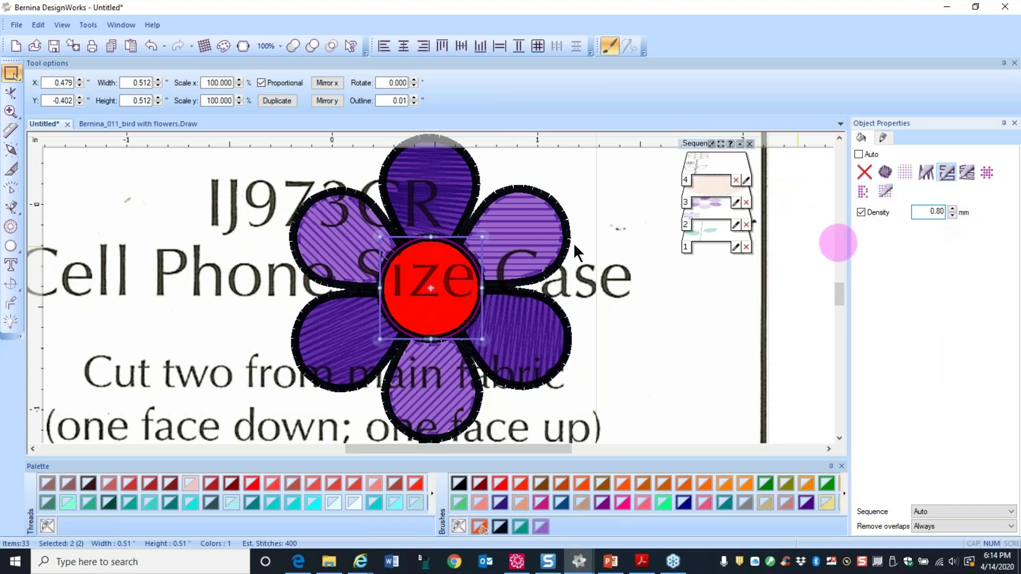
left_click(412, 322)
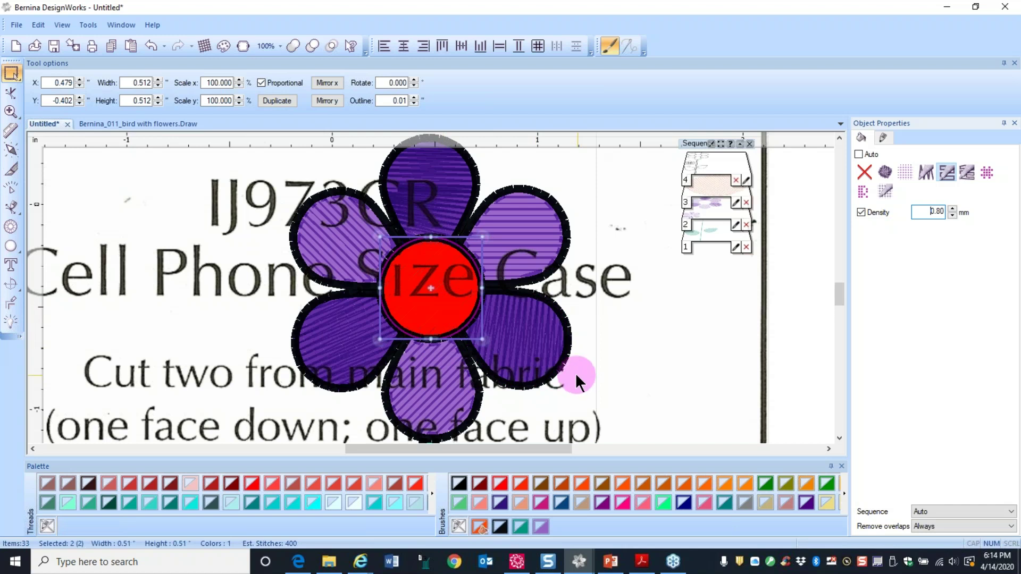
- Change all six petals of the small flower to the checkered fill type with a cell size of 1.5 mm
left_click_drag(835, 306, 835, 331)
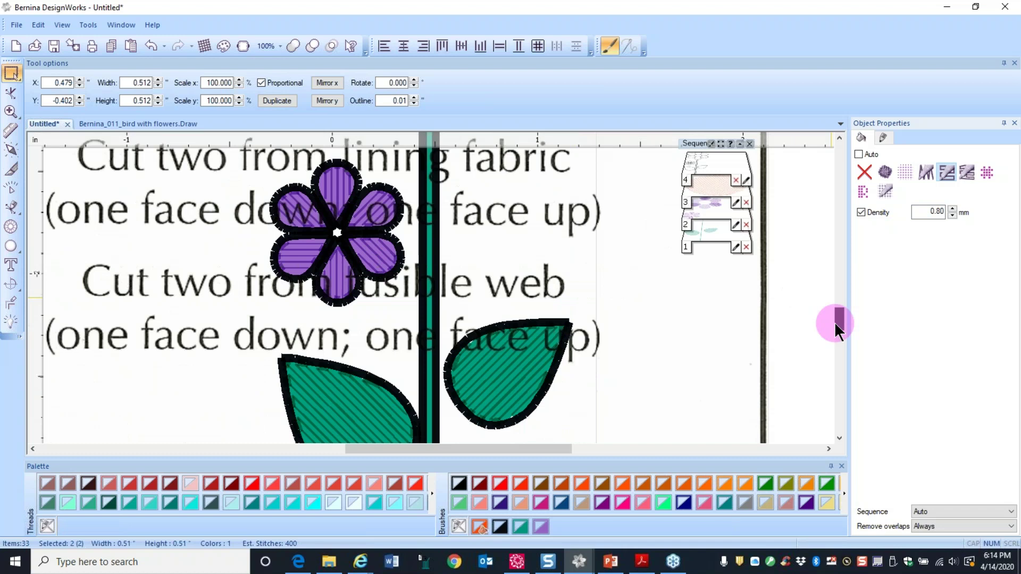
left_click(382, 223)
left_click(382, 256, "shift")
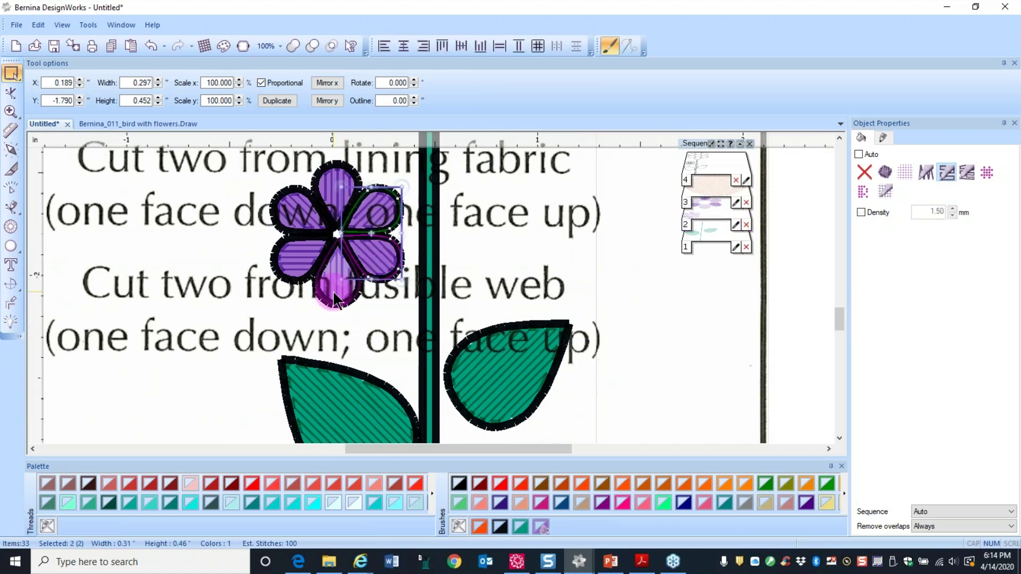
left_click(335, 298, "shift")
left_click(293, 260, "shift")
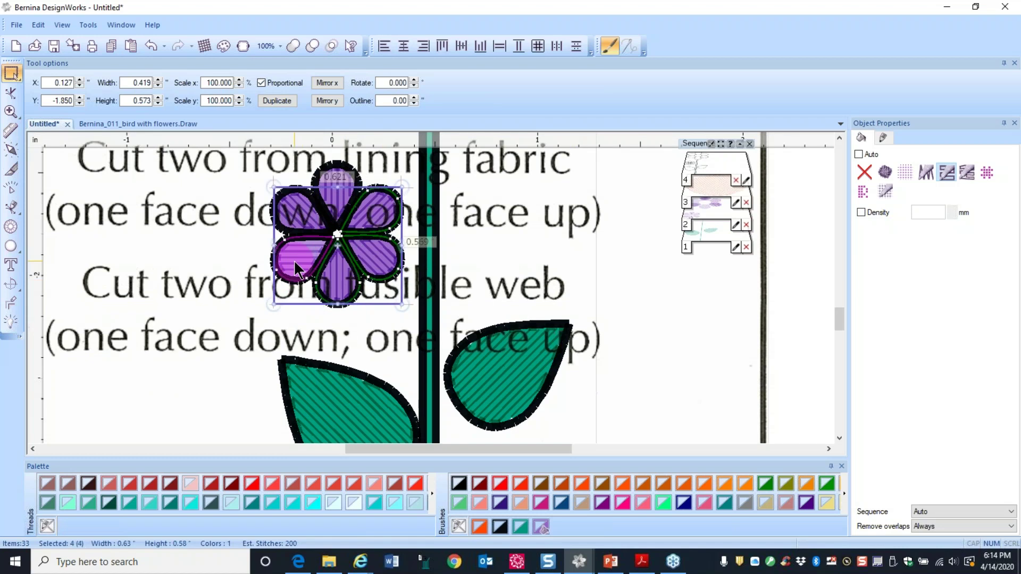
left_click(294, 218, "shift")
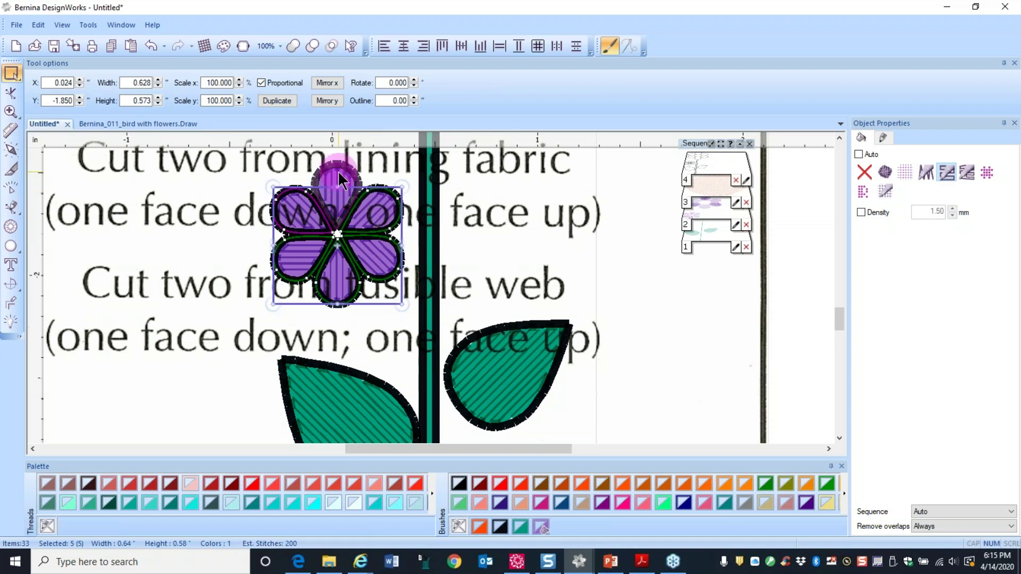
scroll(338, 181, "up", 3)
left_click(336, 190, "shift")
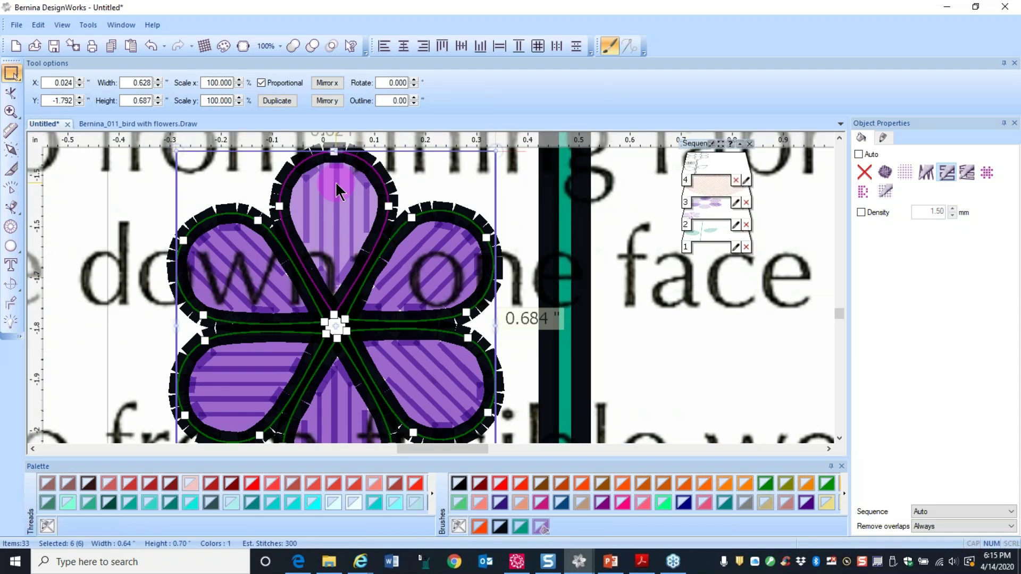
scroll(351, 205, "down", 4)
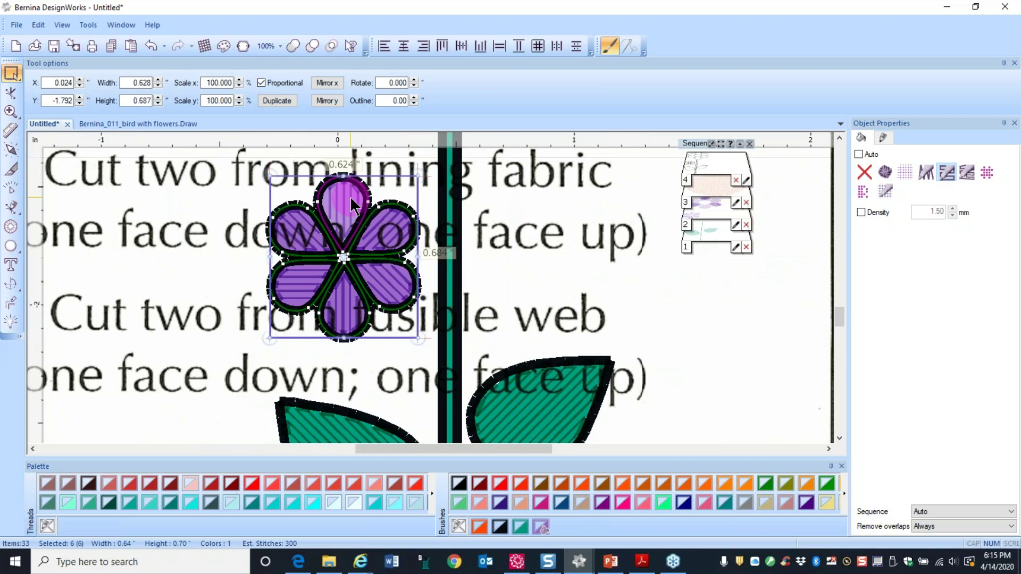
left_click(889, 196)
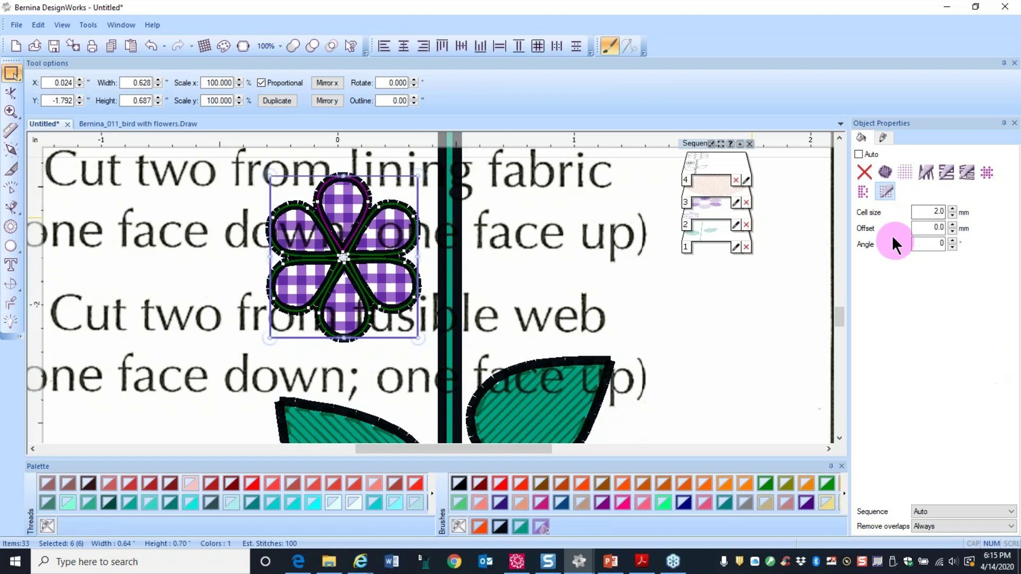
left_click(932, 213)
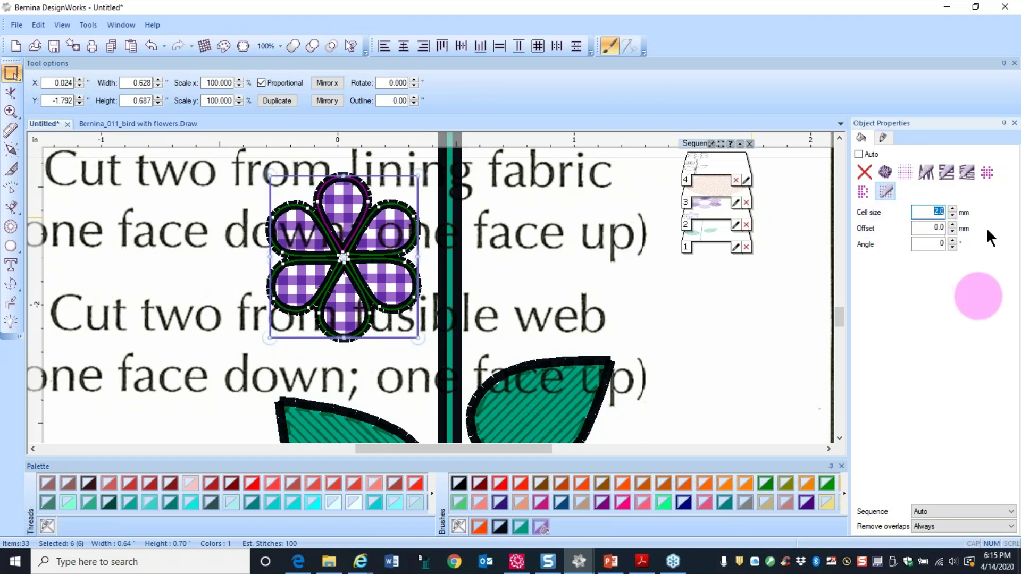
type("1.5")
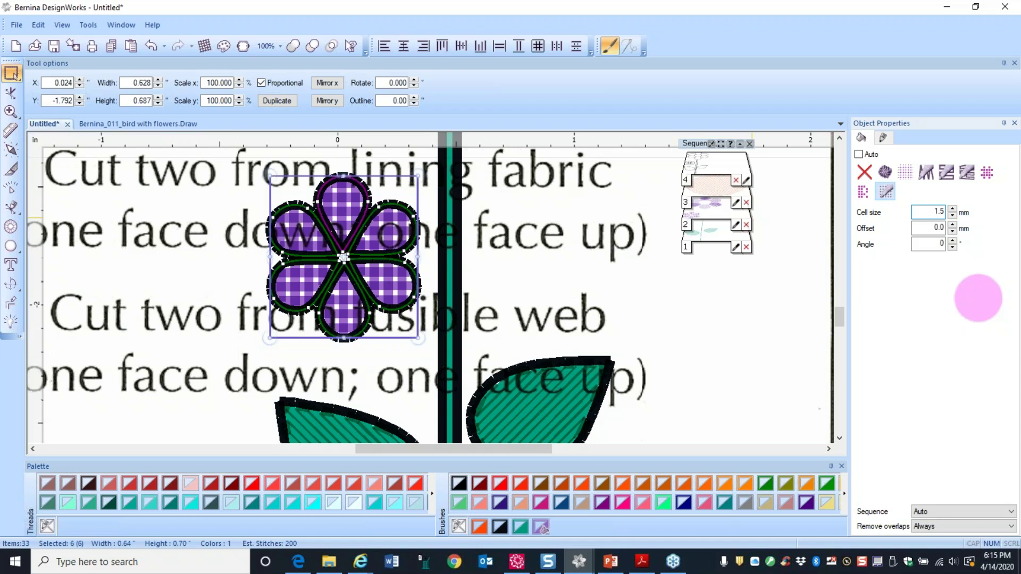
- Hide the pattern backdrop behind the flower design
scroll(500, 238, "down", 1)
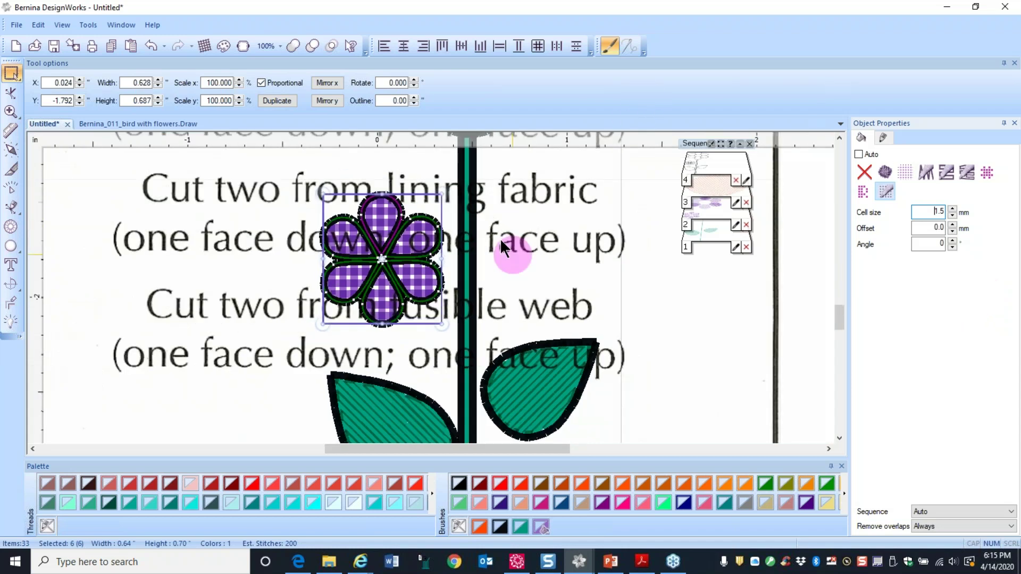
scroll(500, 238, "down", 4)
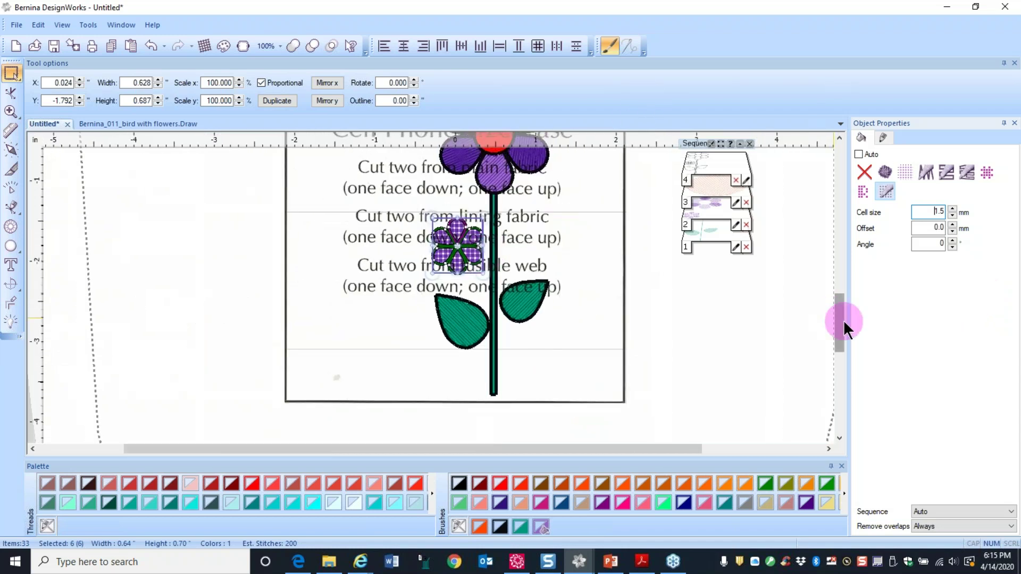
left_click_drag(844, 320, 515, 364)
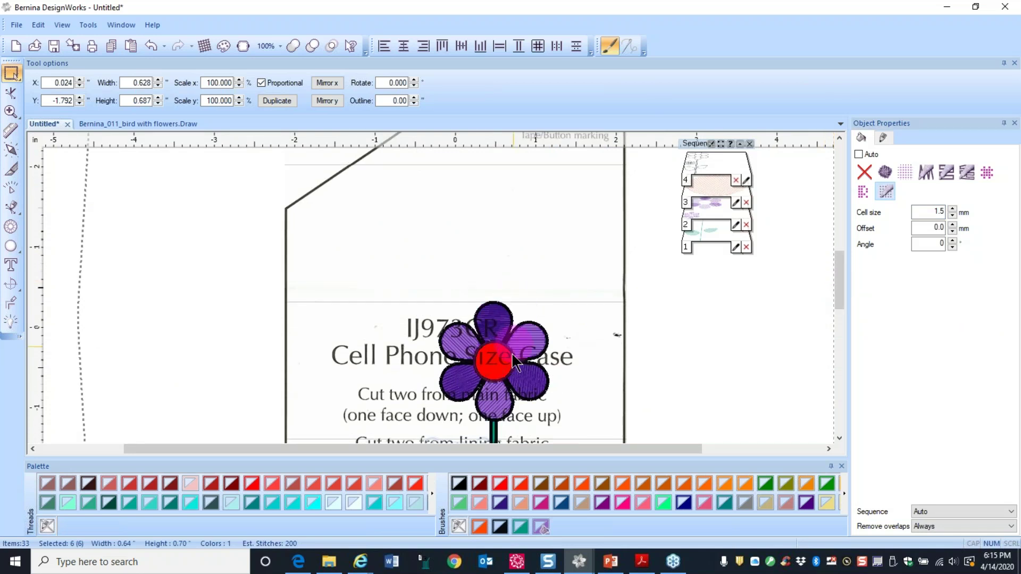
scroll(522, 381, "up", 3)
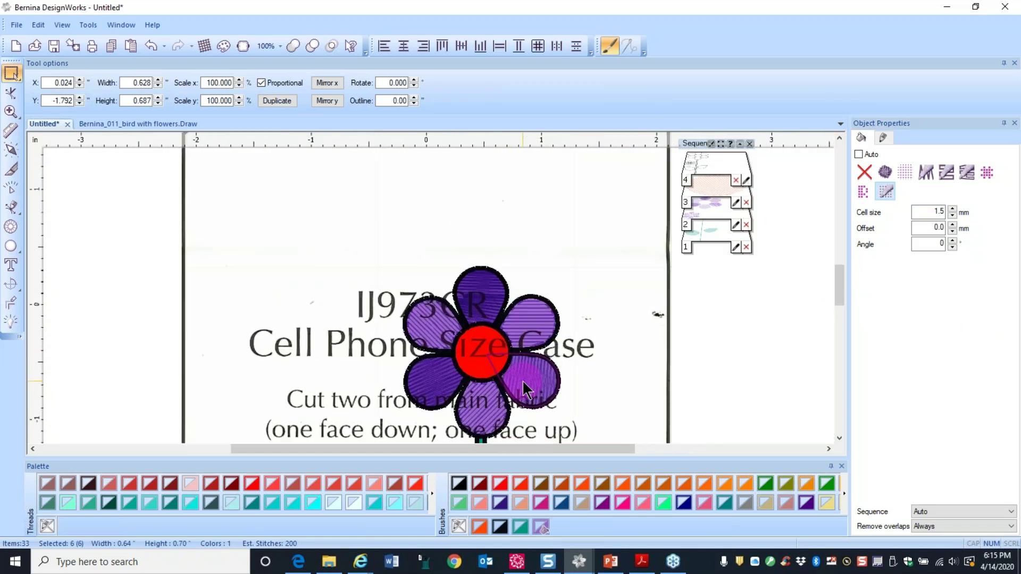
left_click(432, 252)
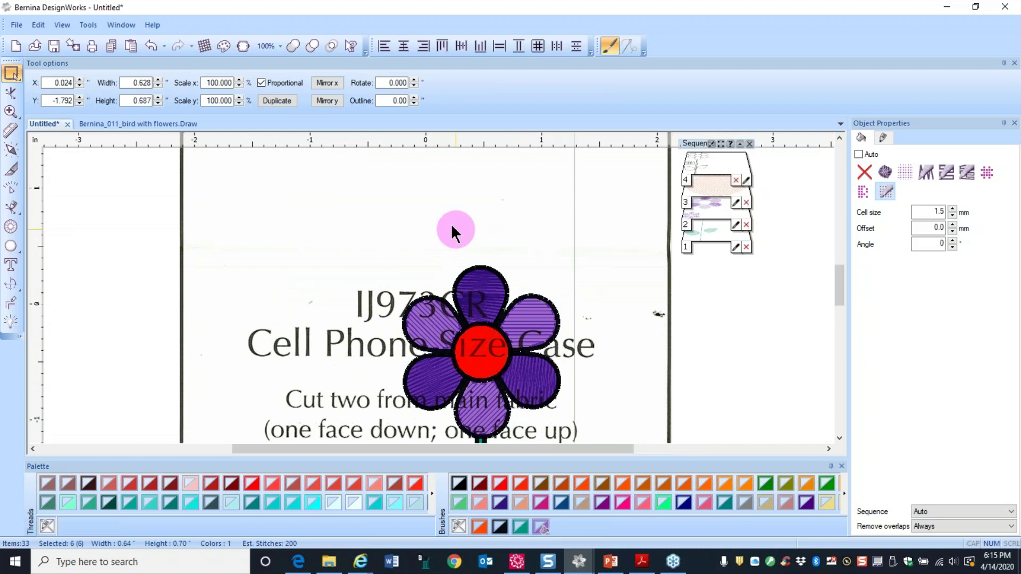
left_click(62, 25)
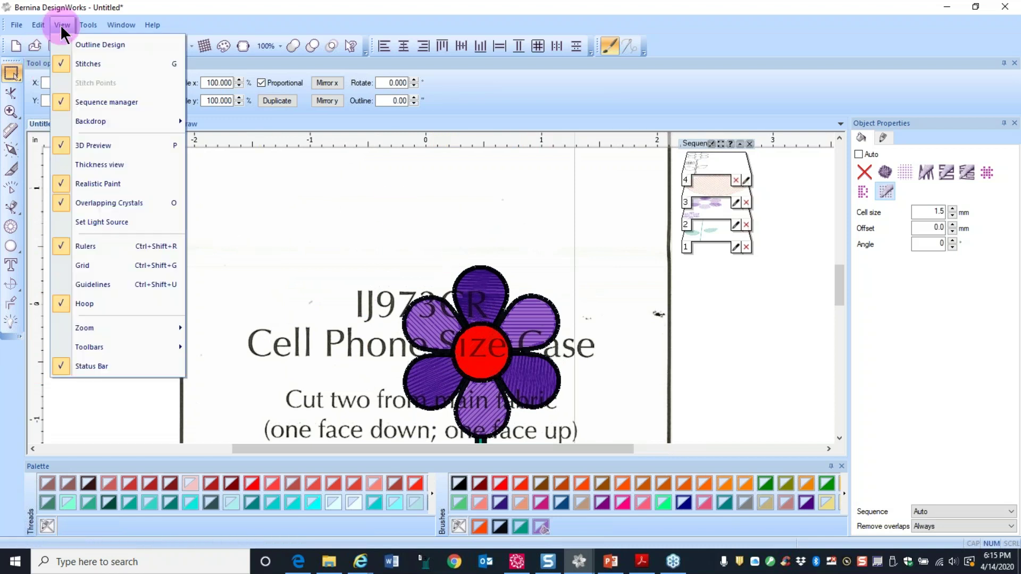
mouse_move(101, 120)
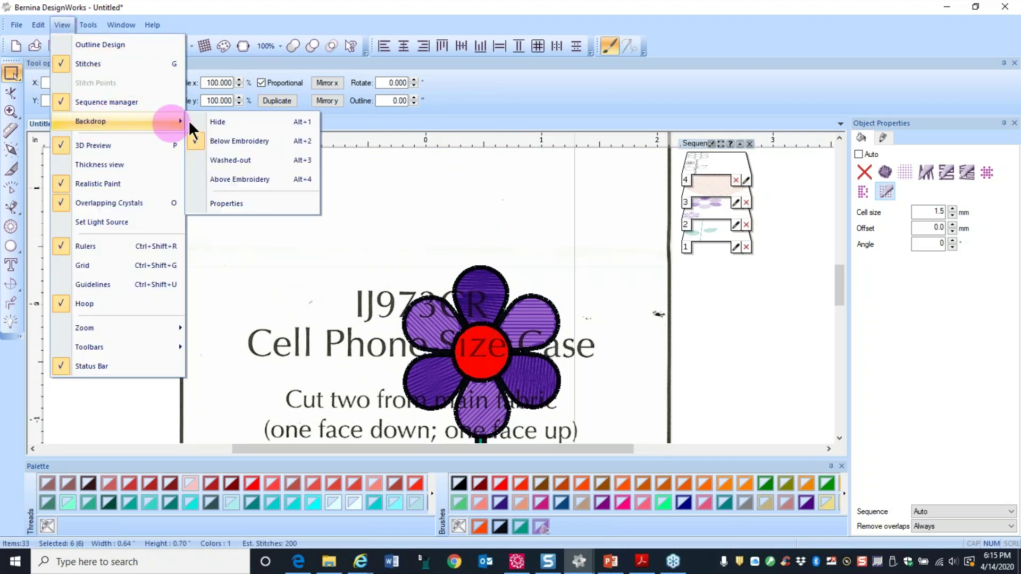
left_click(222, 123)
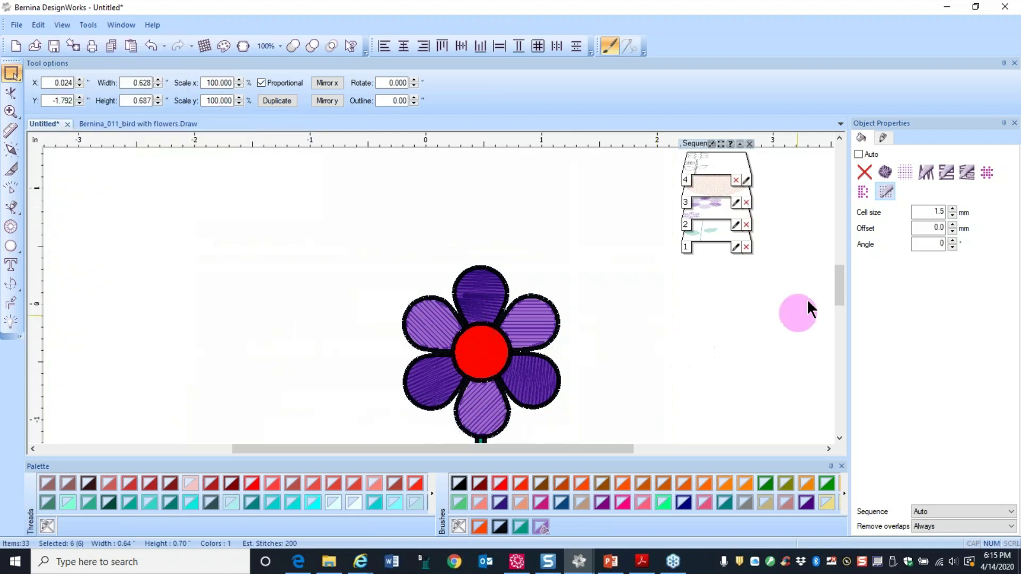
- Draw new diagonal fill-direction lines across the big flower's upper-right and lower-right petals
left_click_drag(843, 288, 841, 296)
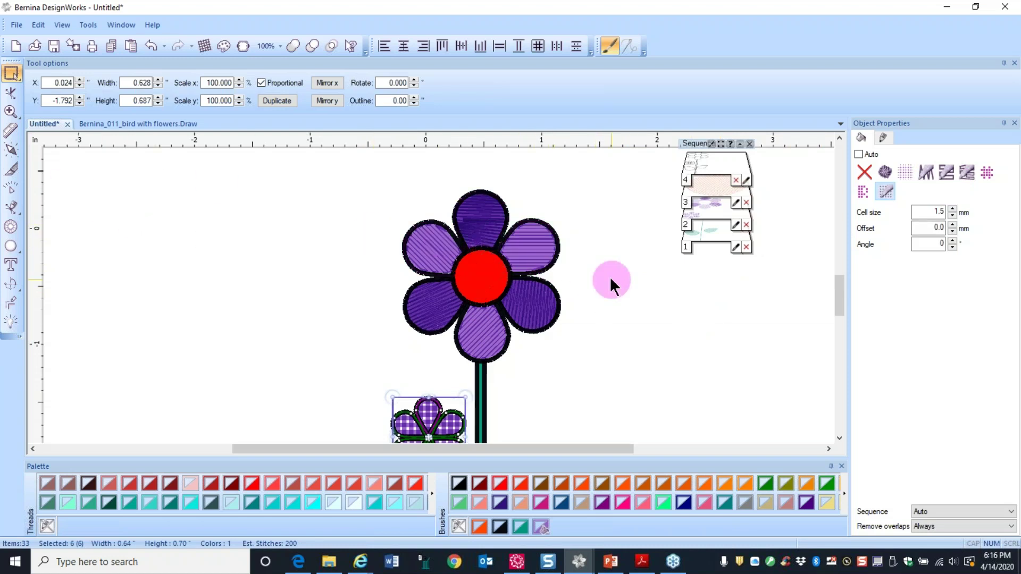
left_click(267, 221)
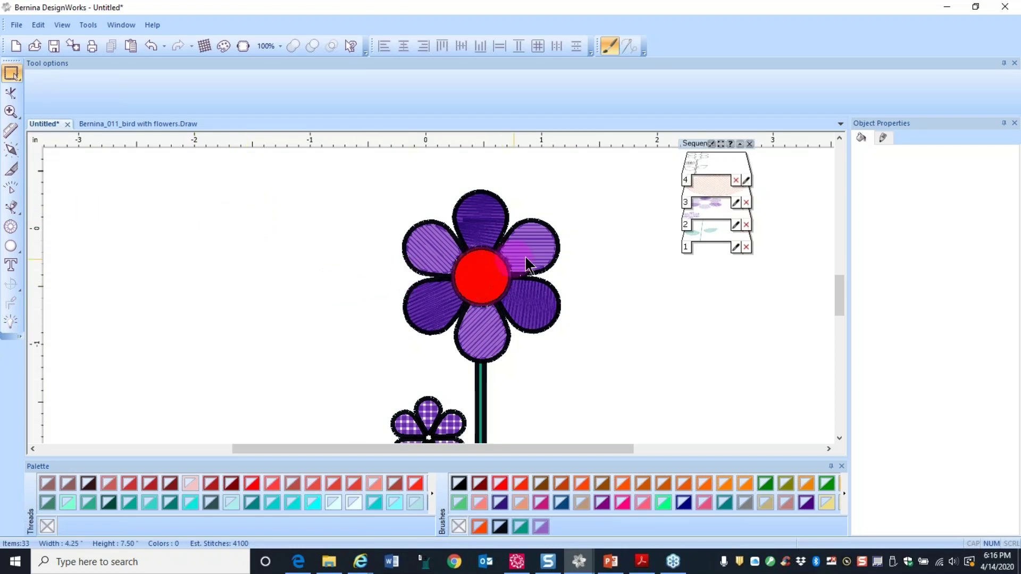
left_click(541, 249)
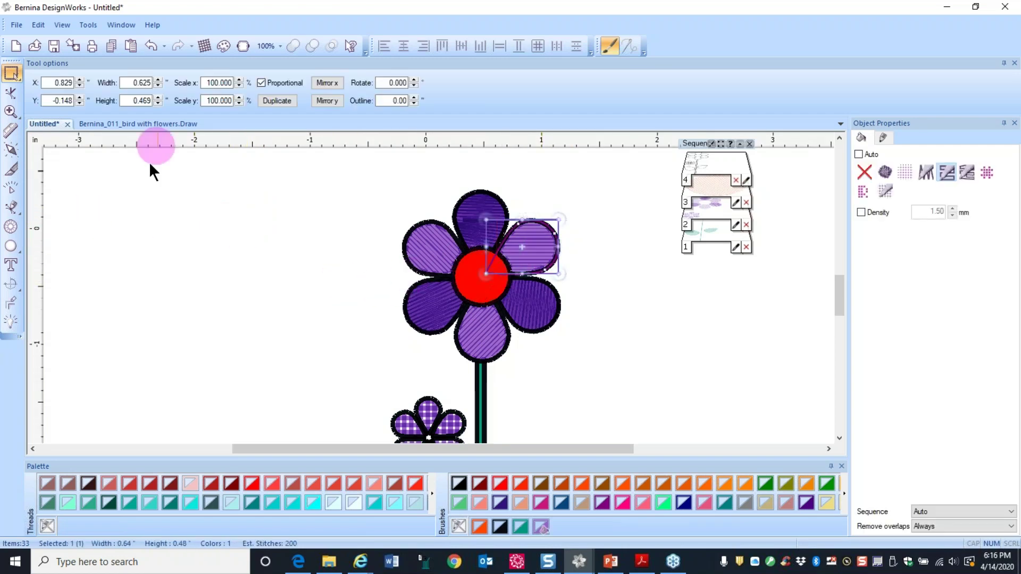
left_click(12, 151)
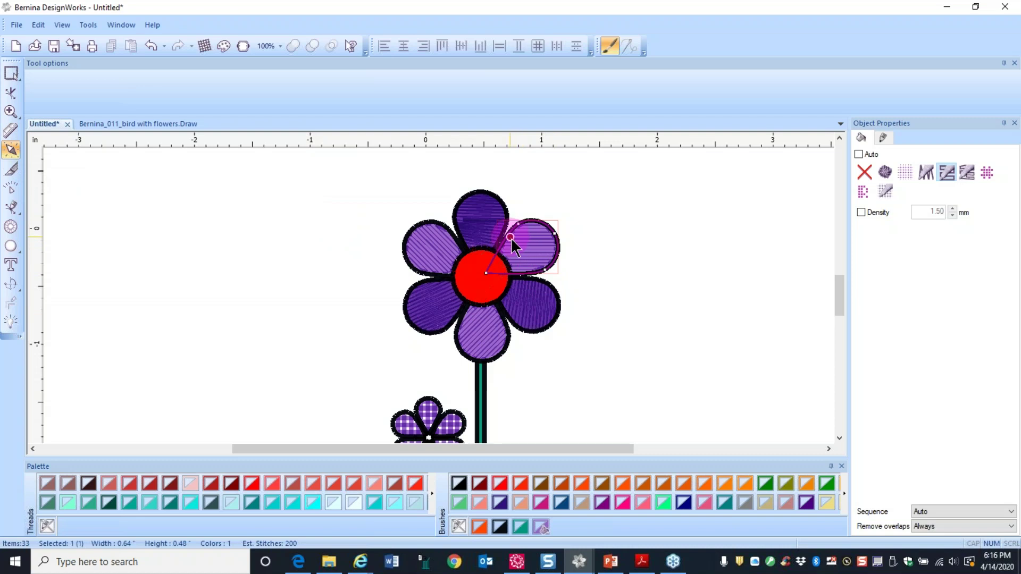
left_click_drag(511, 238, 541, 273)
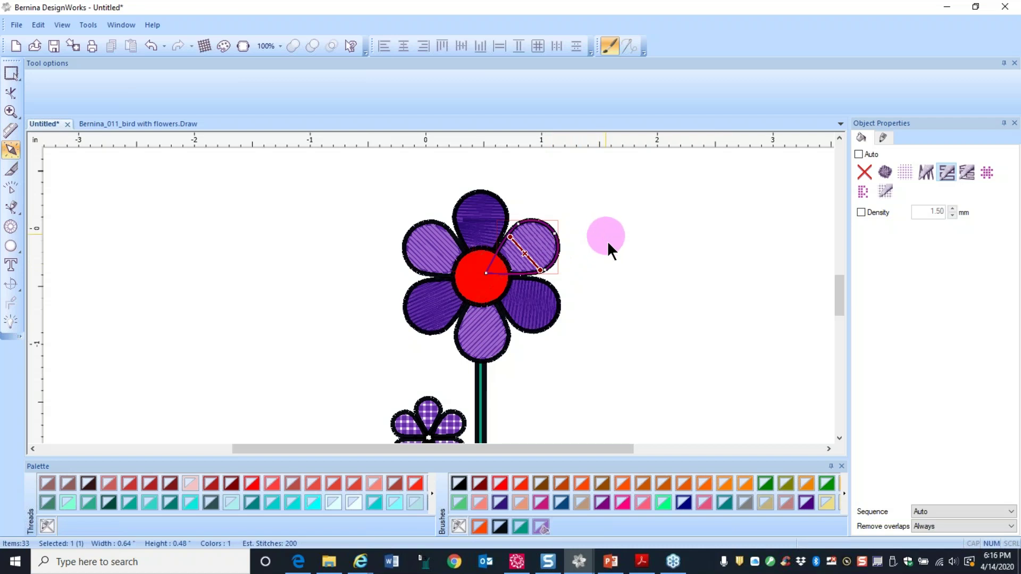
left_click(516, 322)
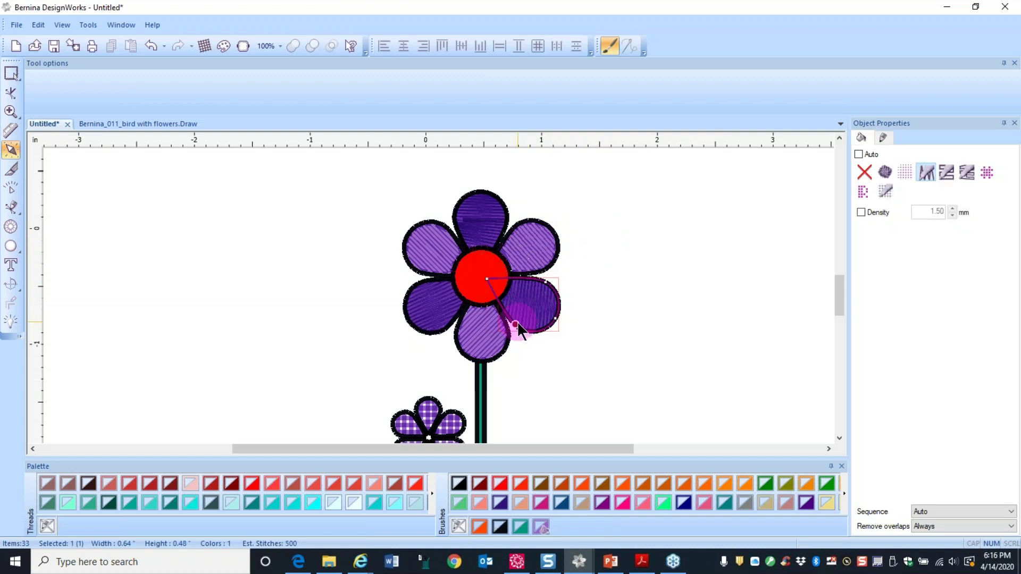
left_click_drag(516, 321, 535, 295)
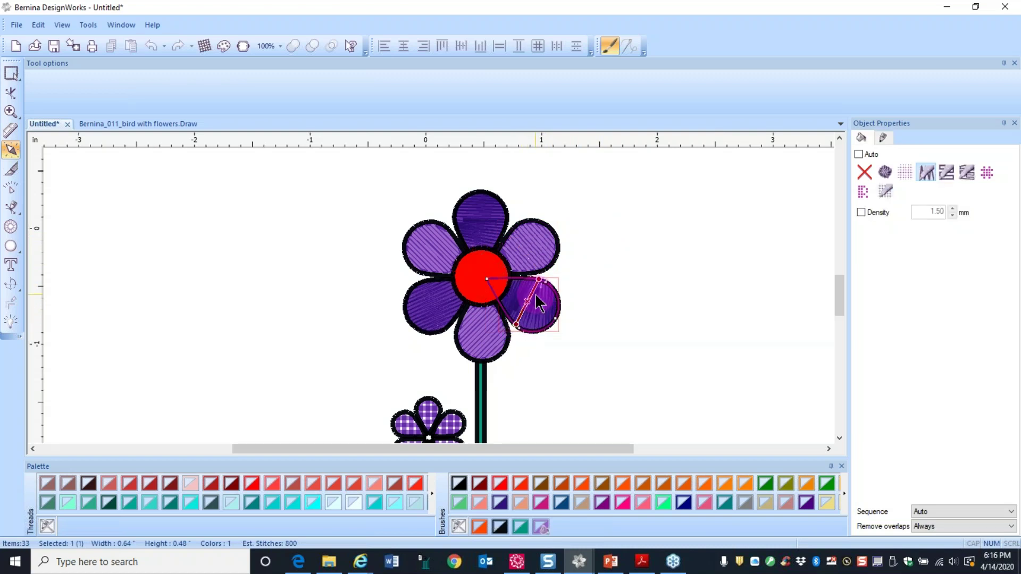
- Draw a horizontal fill-direction line across the big flower's bottom petal
left_click(473, 337)
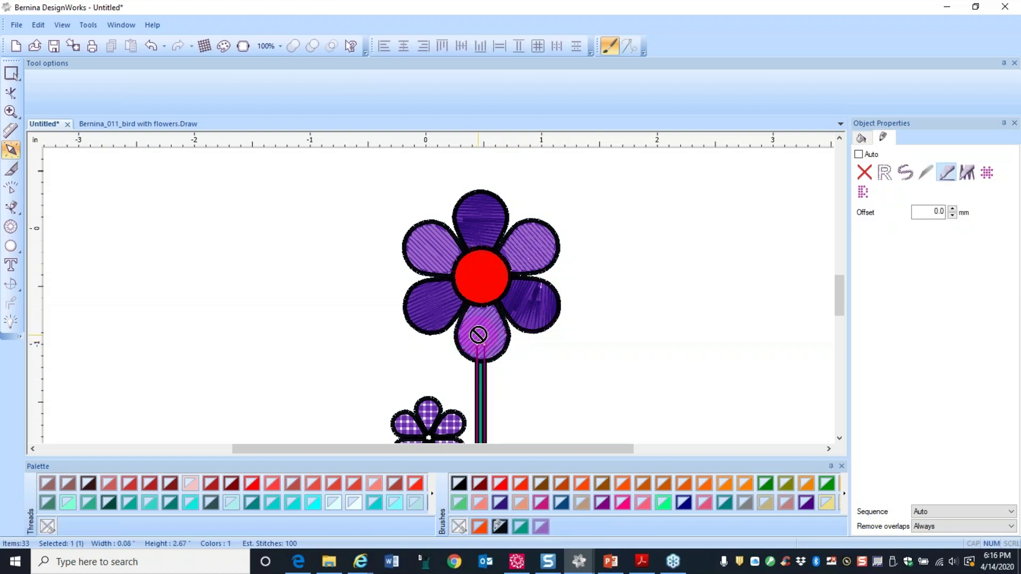
left_click(469, 343)
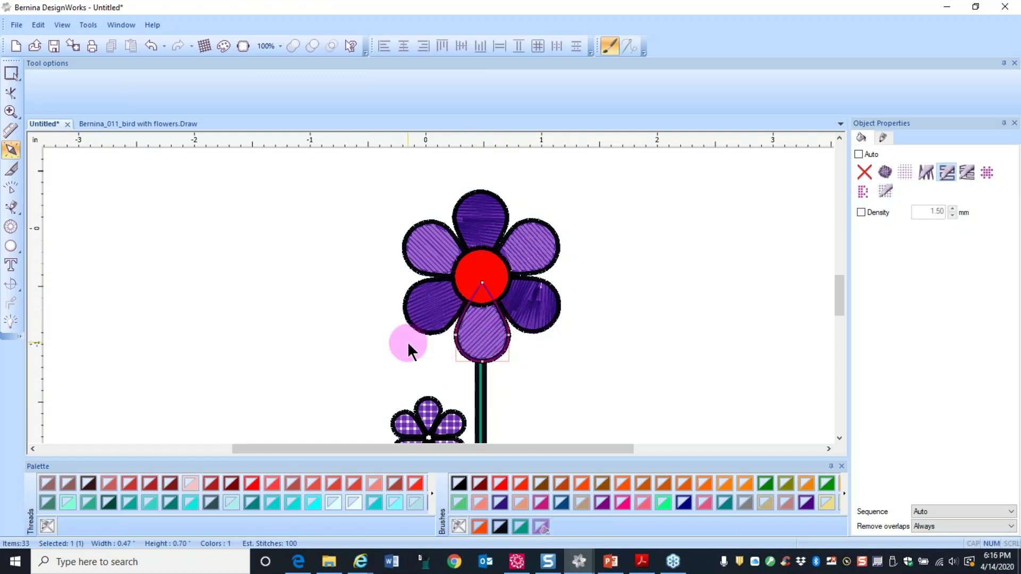
left_click(409, 345)
left_click(467, 338)
left_click(457, 343)
left_click(369, 353)
left_click(462, 346)
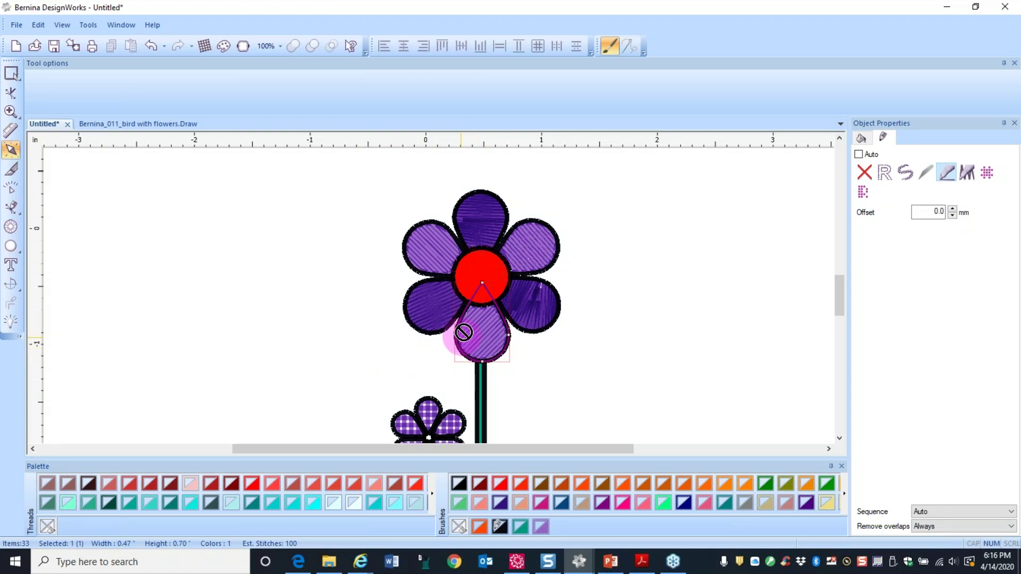
left_click(482, 349)
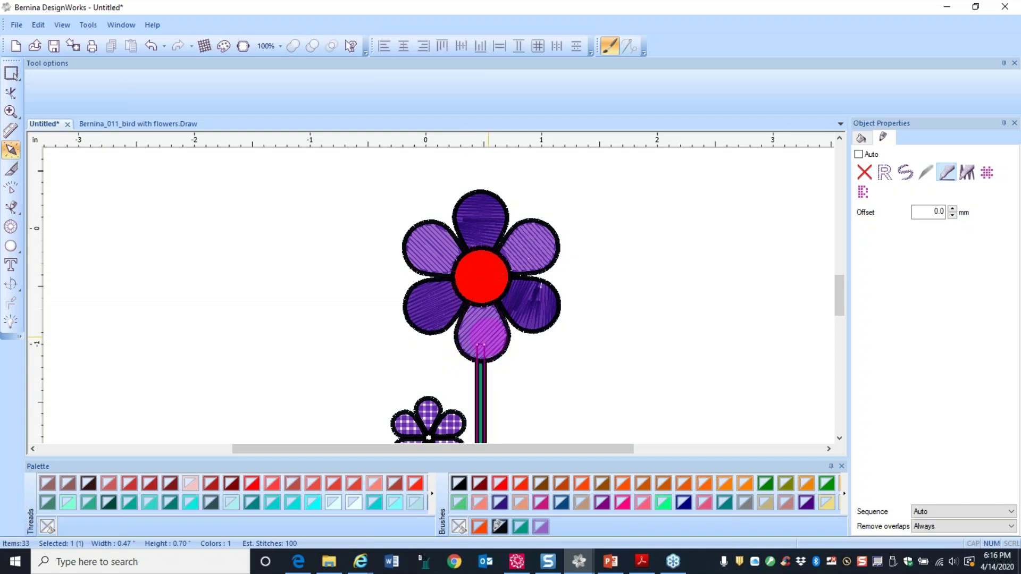
left_click(481, 333)
left_click_drag(459, 334, 504, 334)
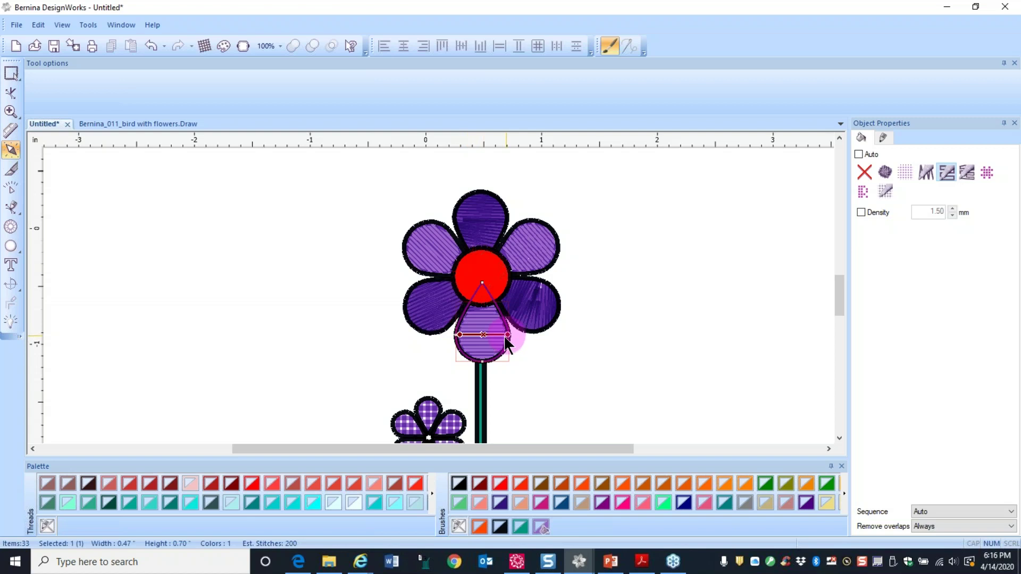
- Draw new diagonal fill-direction lines across the big flower's lower-left and upper-left petals
left_click(425, 316)
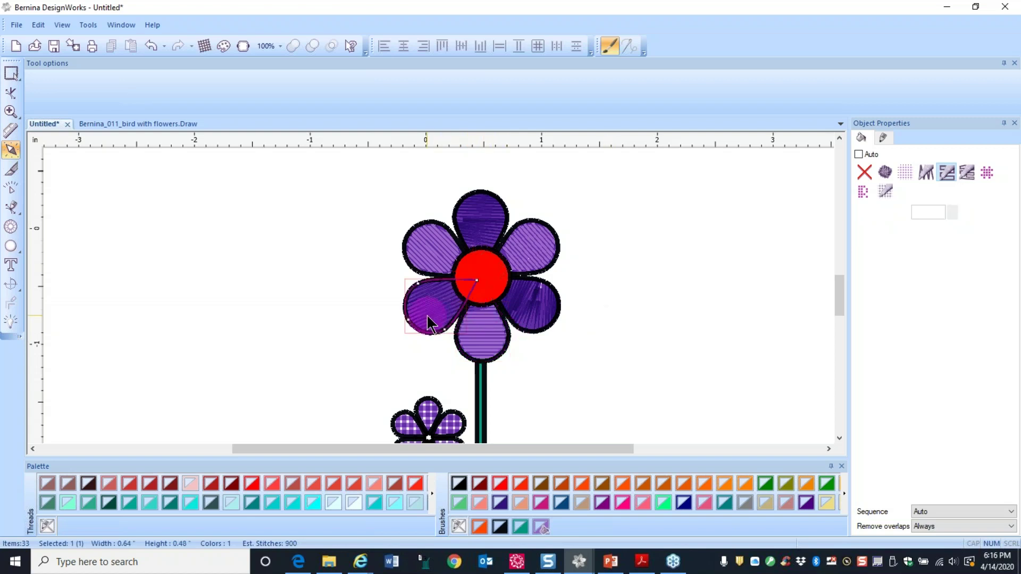
left_click_drag(426, 281, 450, 321)
left_click(424, 267)
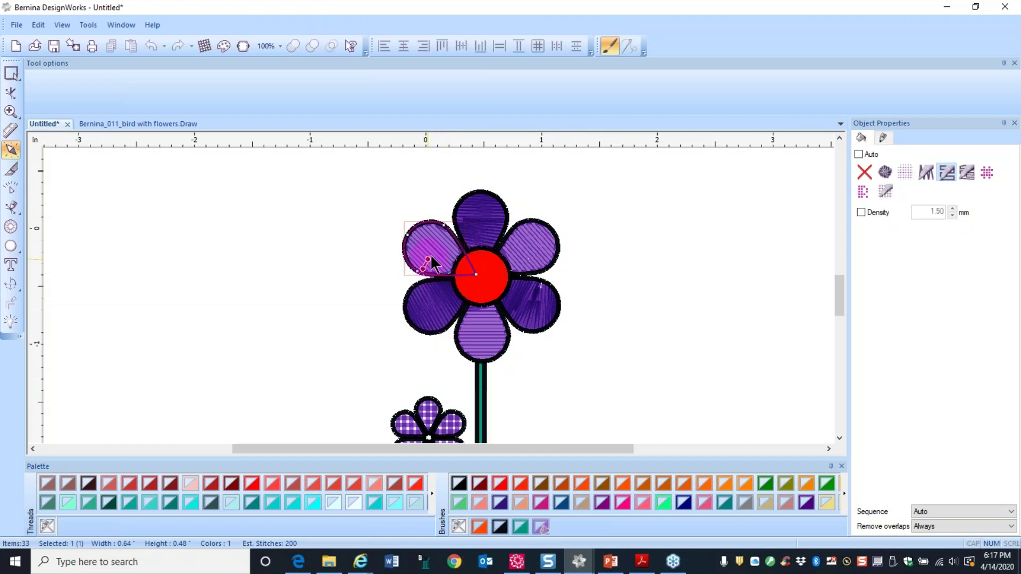
left_click_drag(430, 256, 450, 238)
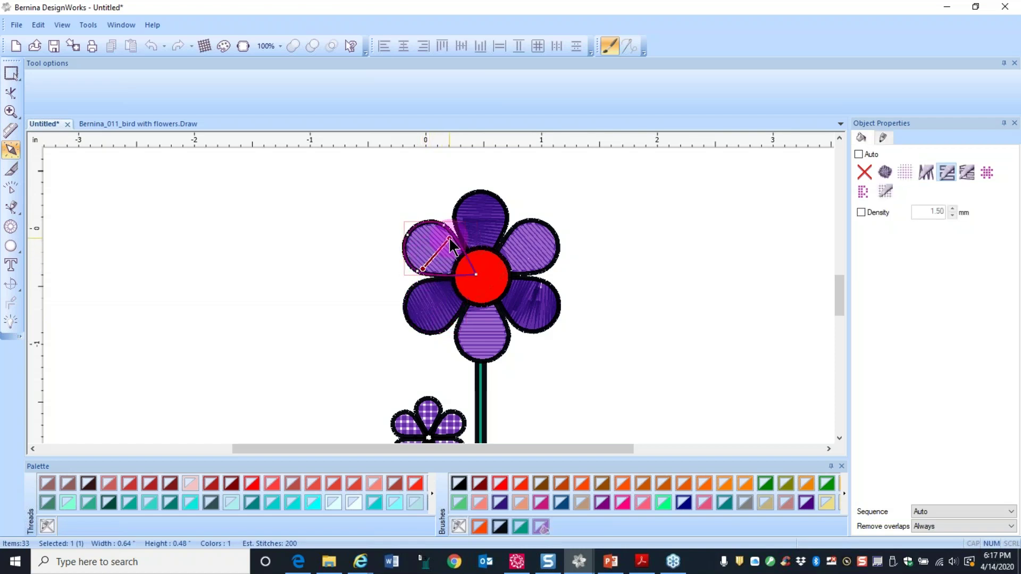
- Draw a roughly horizontal fill-direction line across the big flower's top petal and return to the selection tool
left_click(486, 216)
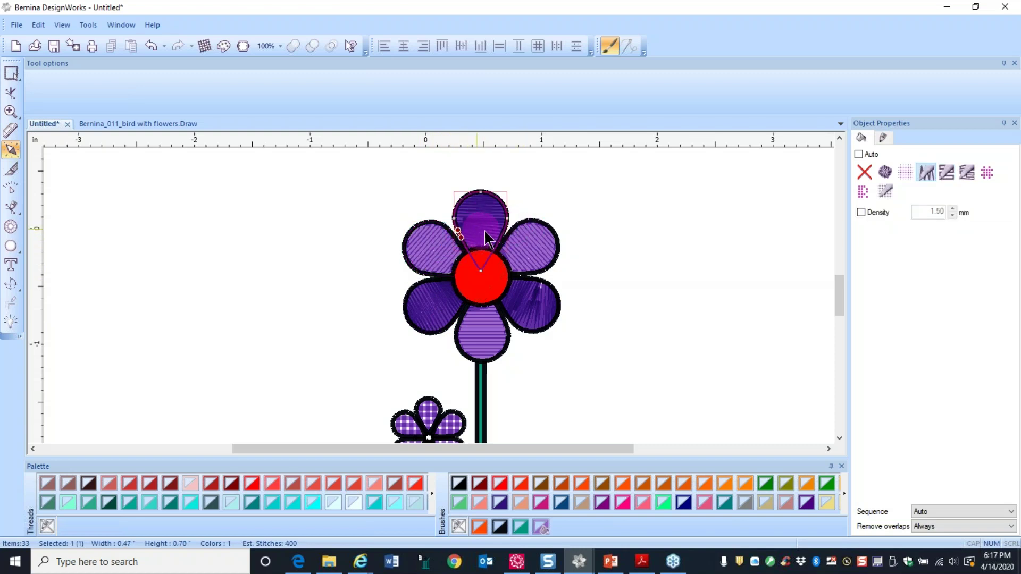
left_click_drag(457, 230, 503, 227)
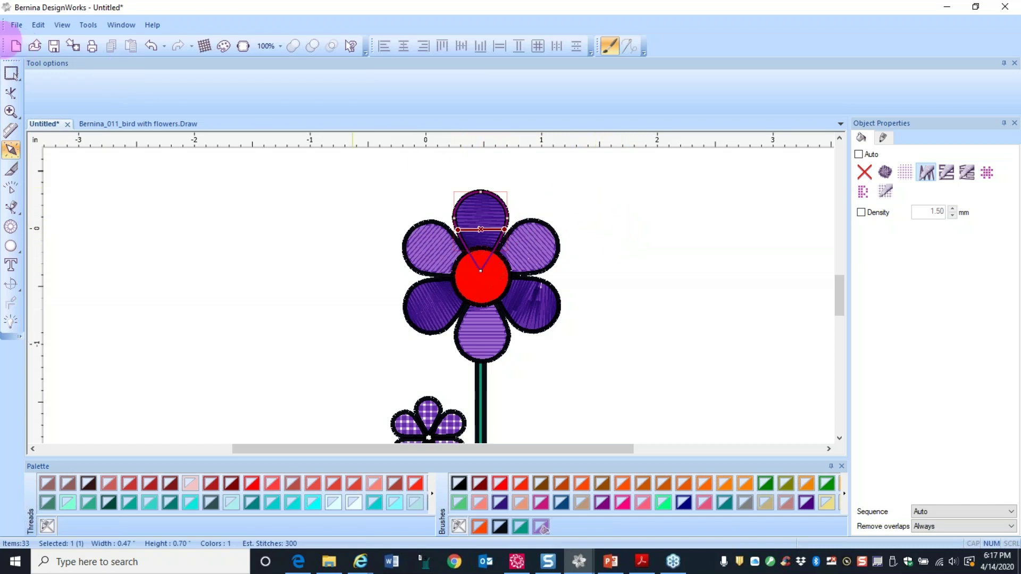
left_click(11, 74)
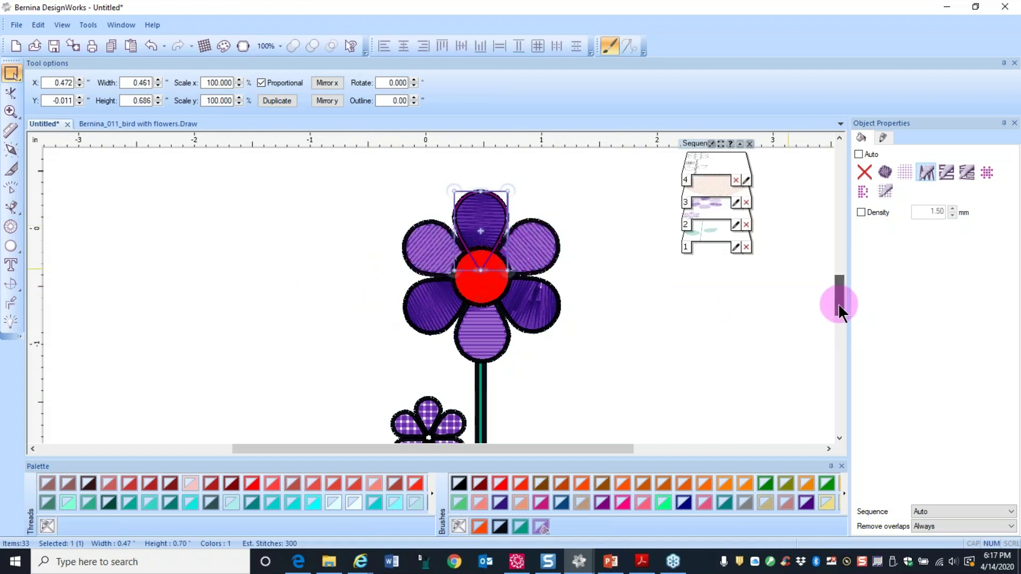
- Select both leaves beside the stem and apply the same fill type used on the big flower's petals
left_click_drag(839, 306, 848, 334)
left_click(532, 292)
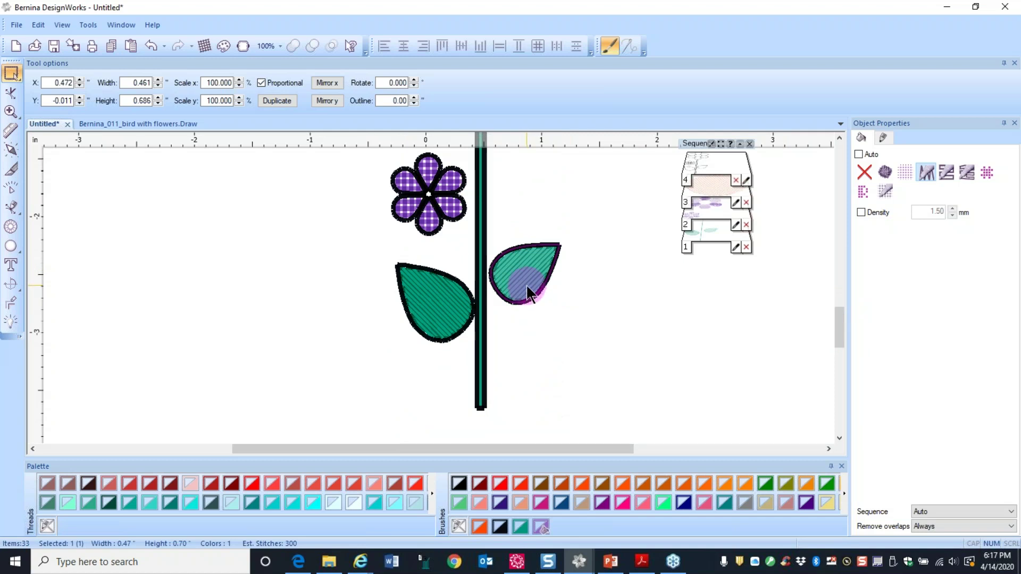
left_click(526, 288)
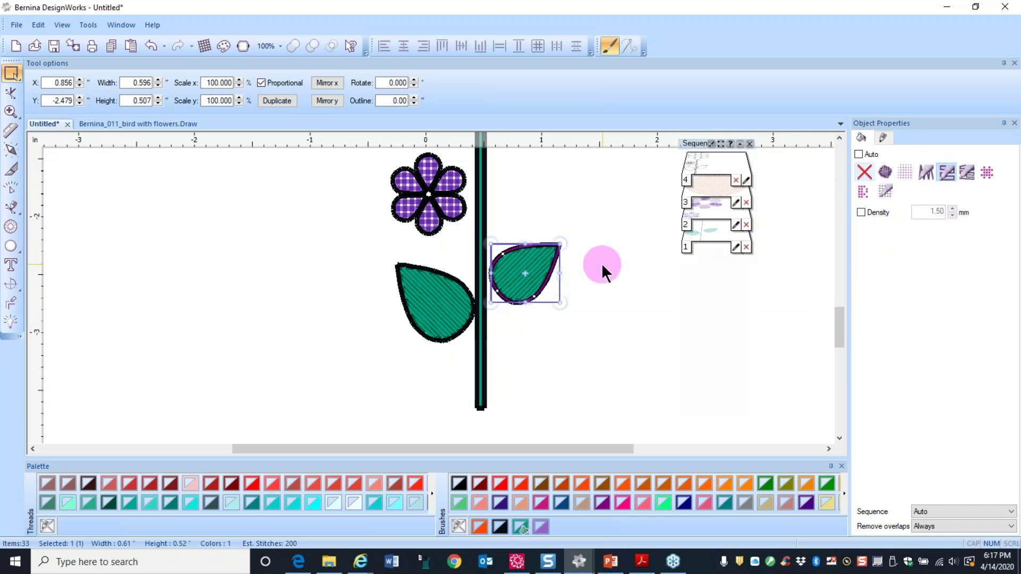
left_click(449, 326, "shift")
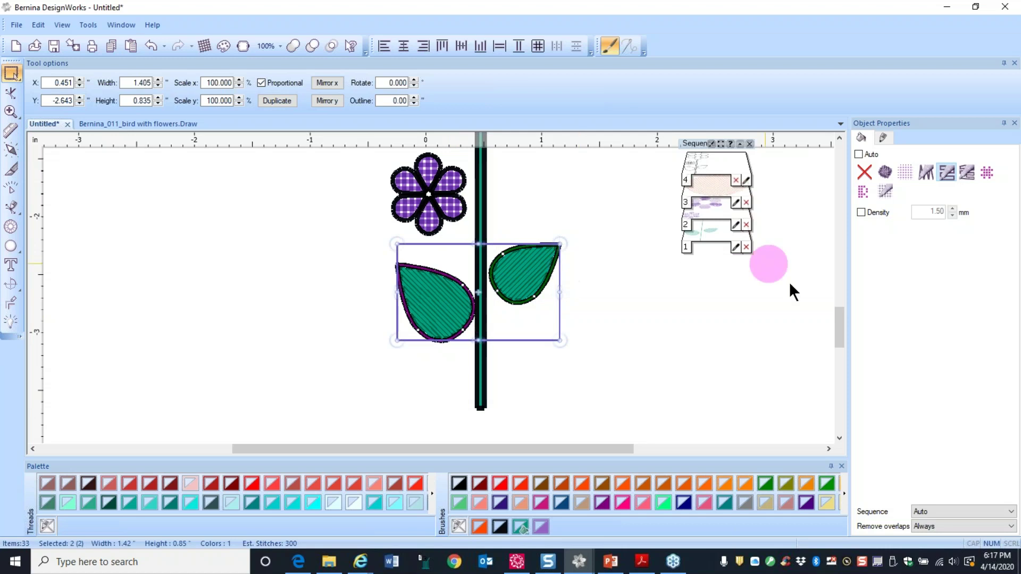
left_click(925, 171)
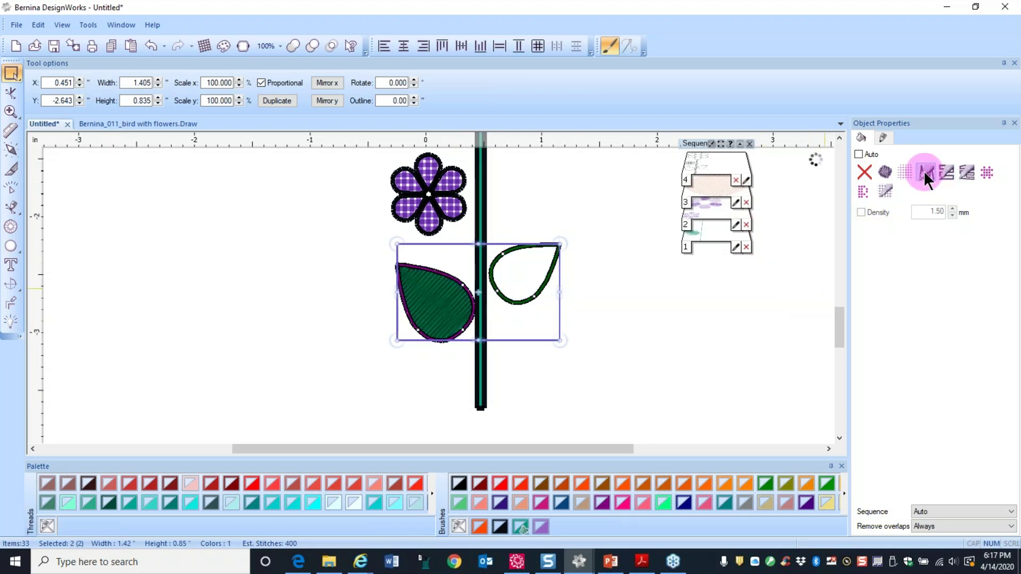
left_click(627, 301)
- Slice the right leaf's fill with a diagonal line from its lower-left edge to its tip
left_click(524, 289)
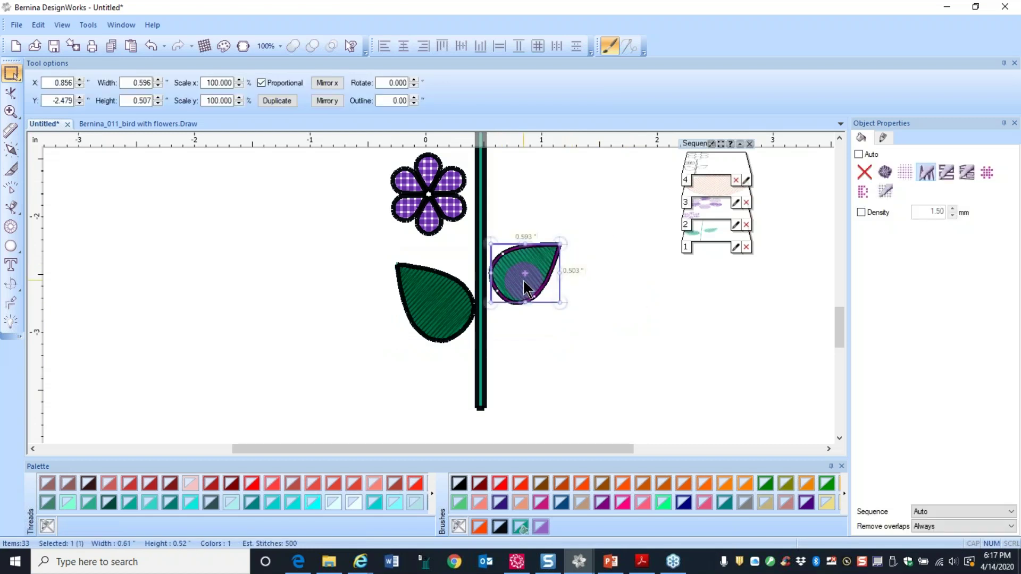
left_click(12, 151)
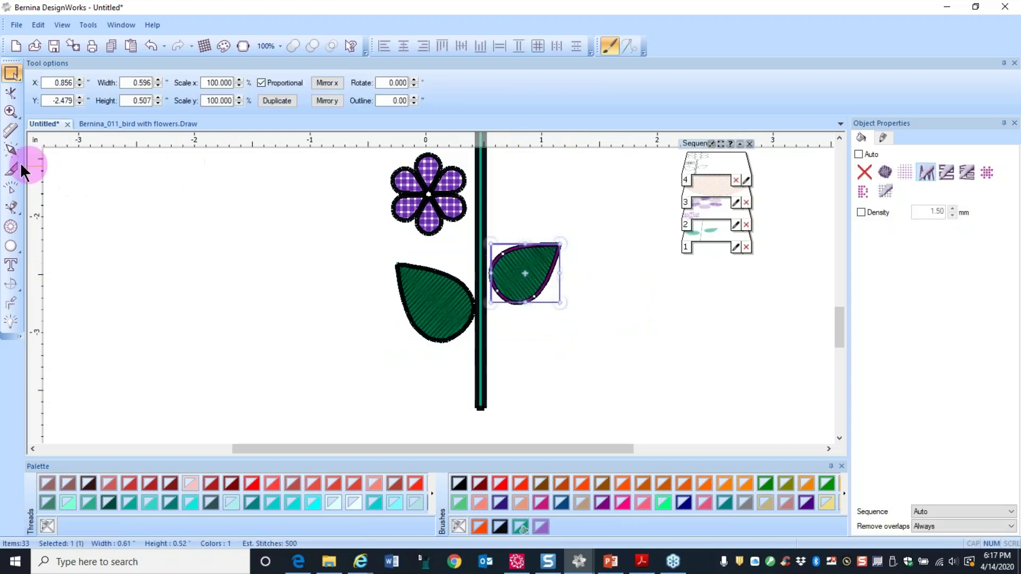
left_click(12, 171)
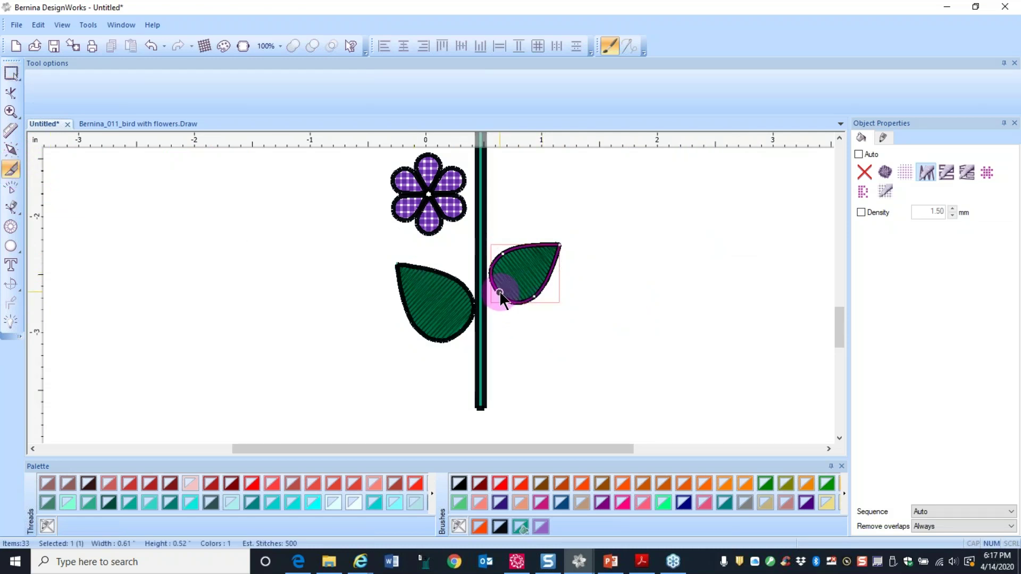
left_click_drag(504, 286, 556, 244)
left_click(550, 317)
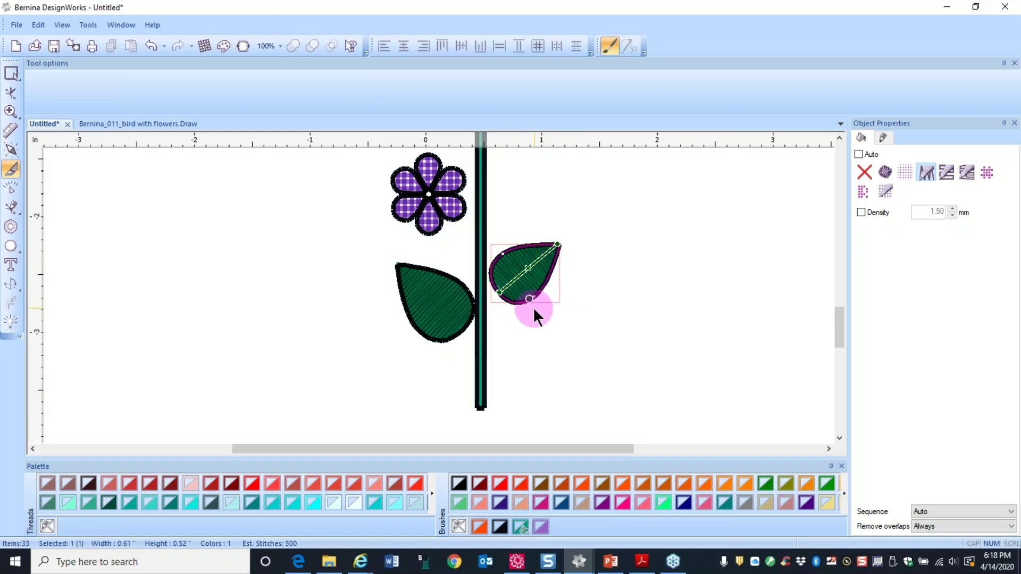
scroll(545, 264, "up", 3)
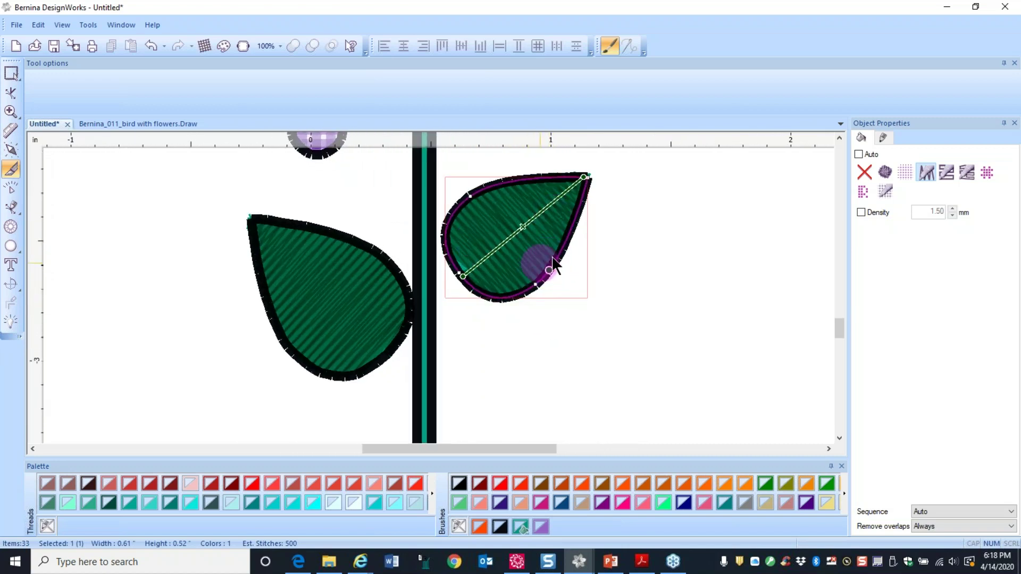
left_click(667, 291)
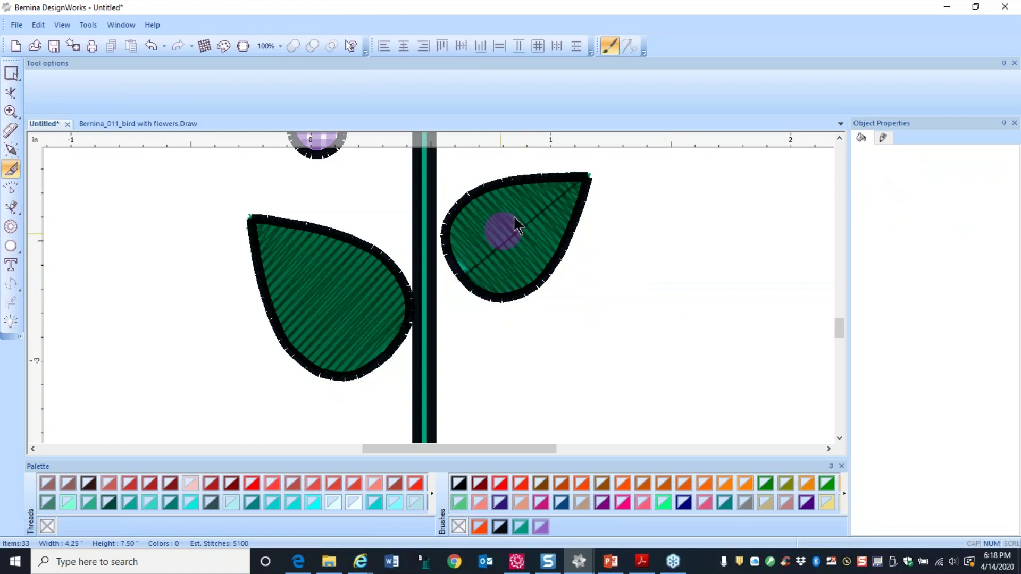
- Slice the left leaf's fill with a diagonal line from its lower-right edge to its upper-left tip
left_click_drag(578, 180, 456, 317)
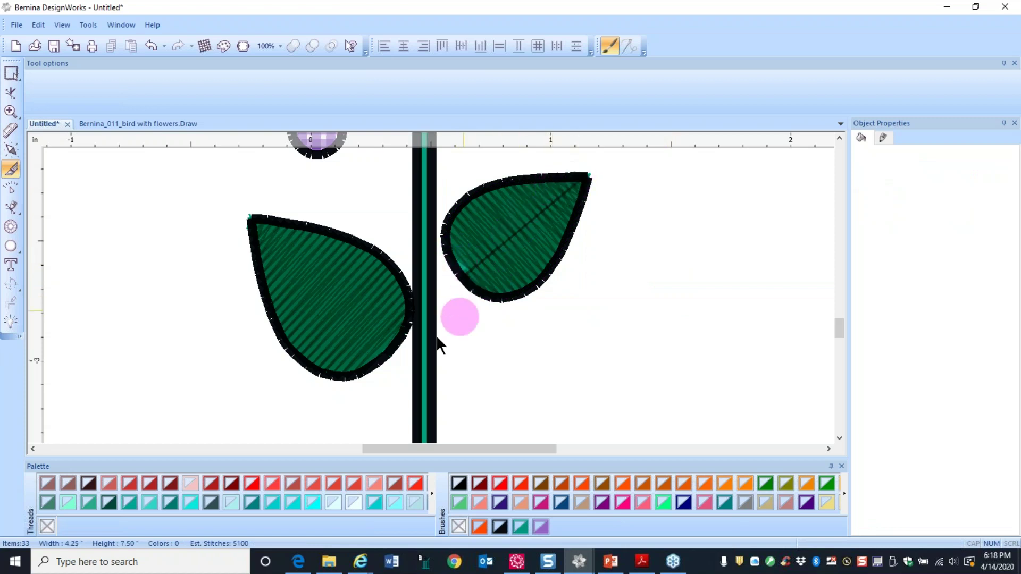
left_click(354, 339)
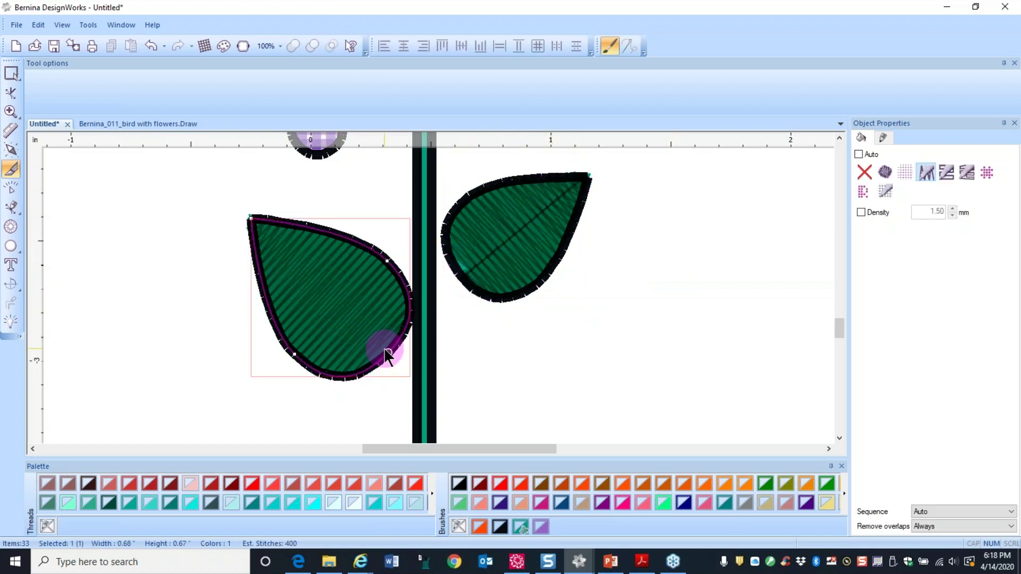
left_click_drag(385, 349, 254, 222)
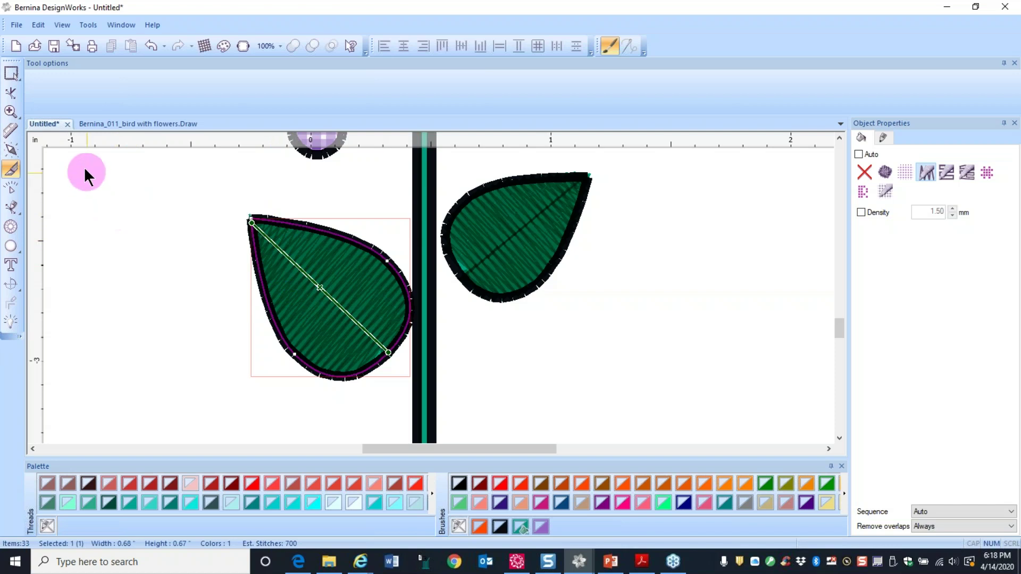
- Draw fill-direction lines on the left leaf, a near-vertical one in the upper half and a horizontal one in the lower half
left_click(12, 151)
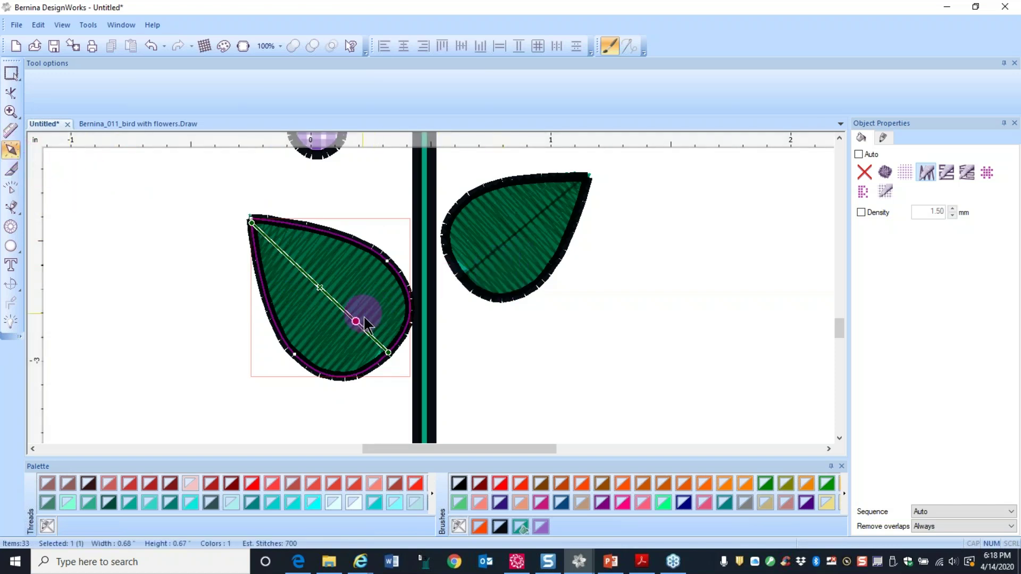
left_click_drag(360, 324, 343, 236)
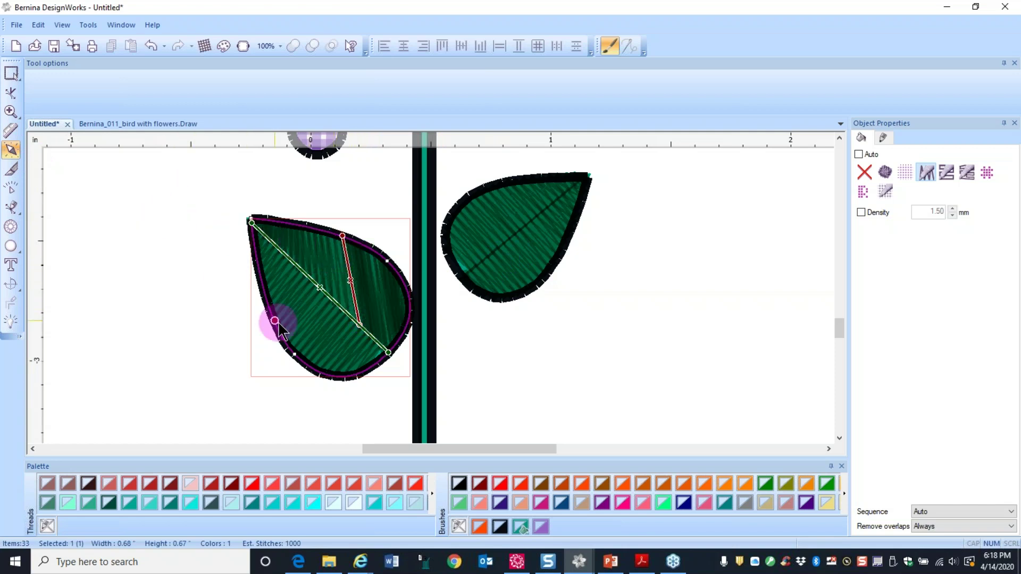
left_click_drag(366, 336, 282, 335)
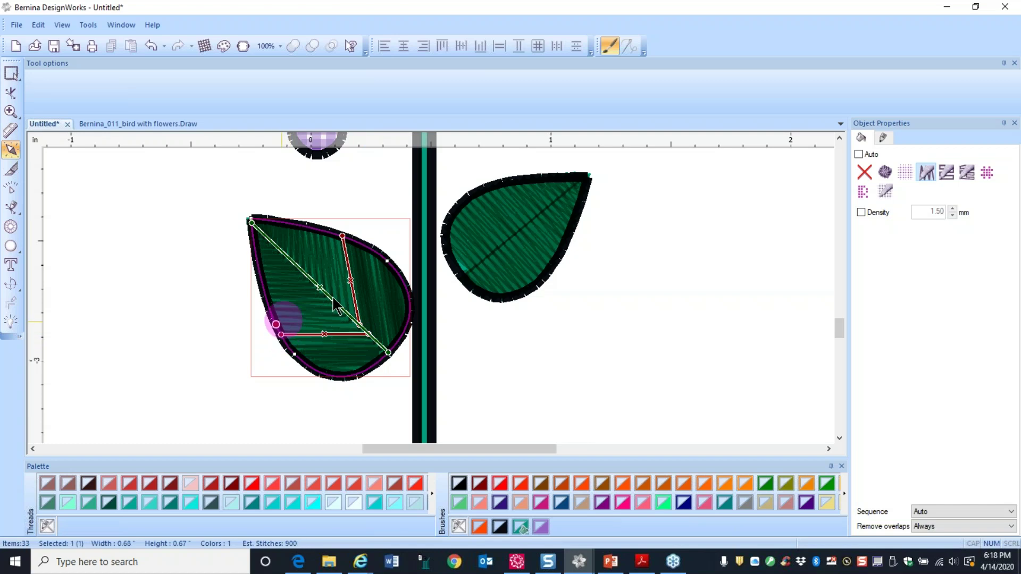
- Draw fill-direction lines on the right leaf, a near-vertical one in the upper half and a slightly sloped one in the lower half
left_click(483, 255)
left_click_drag(548, 268, 480, 264)
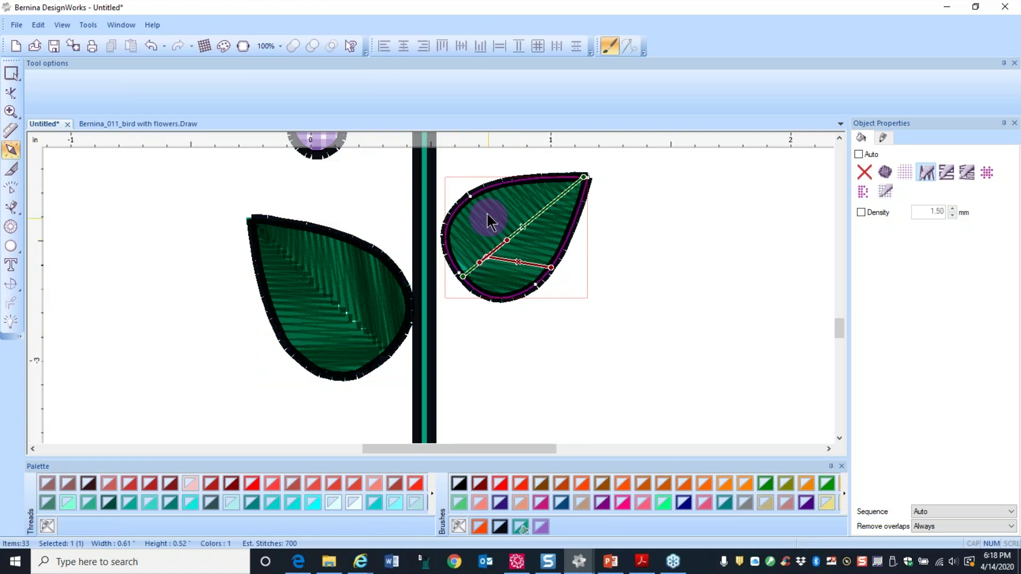
left_click(480, 191)
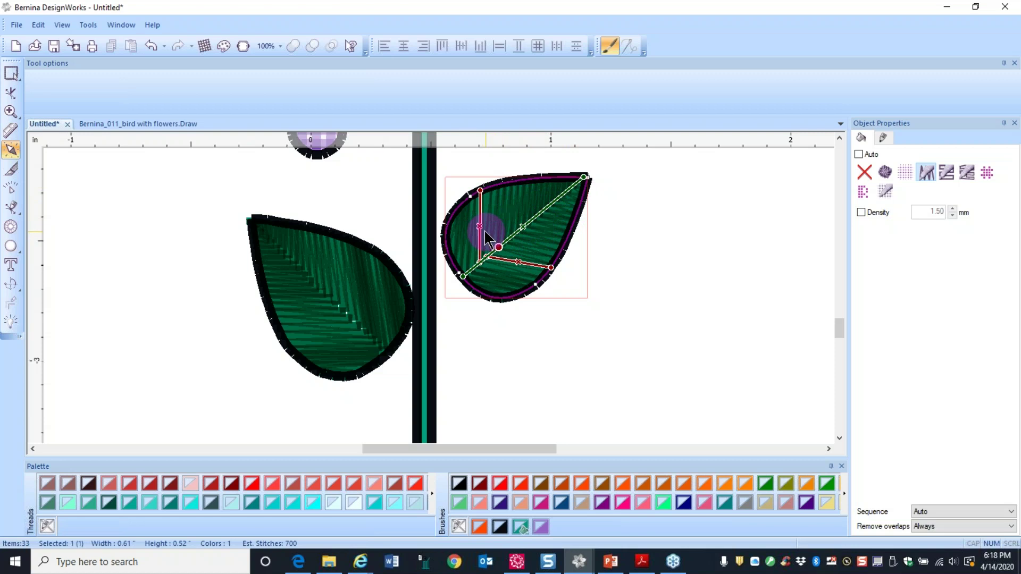
key("BackSpace")
left_click(495, 317)
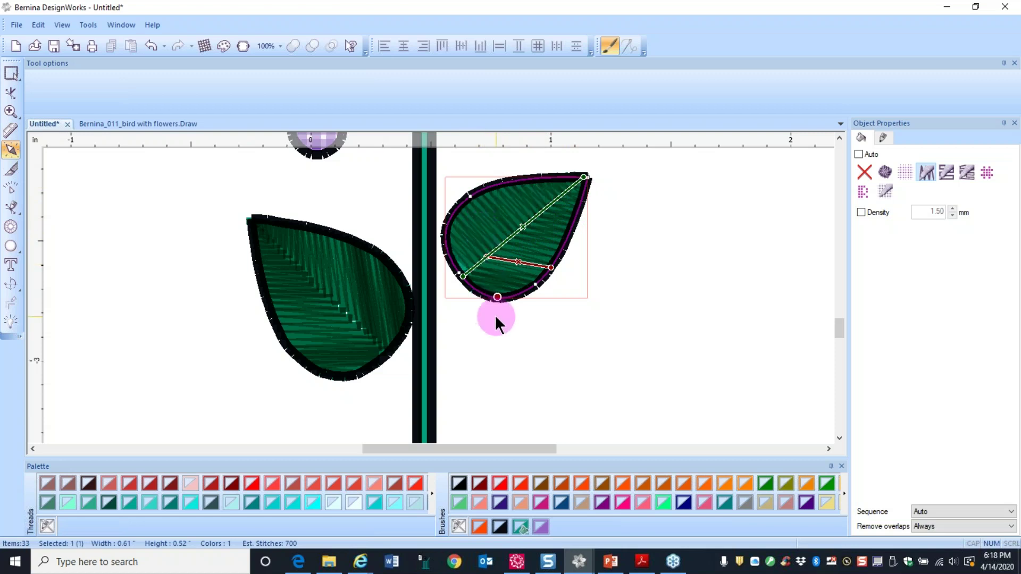
left_click_drag(499, 294, 498, 198)
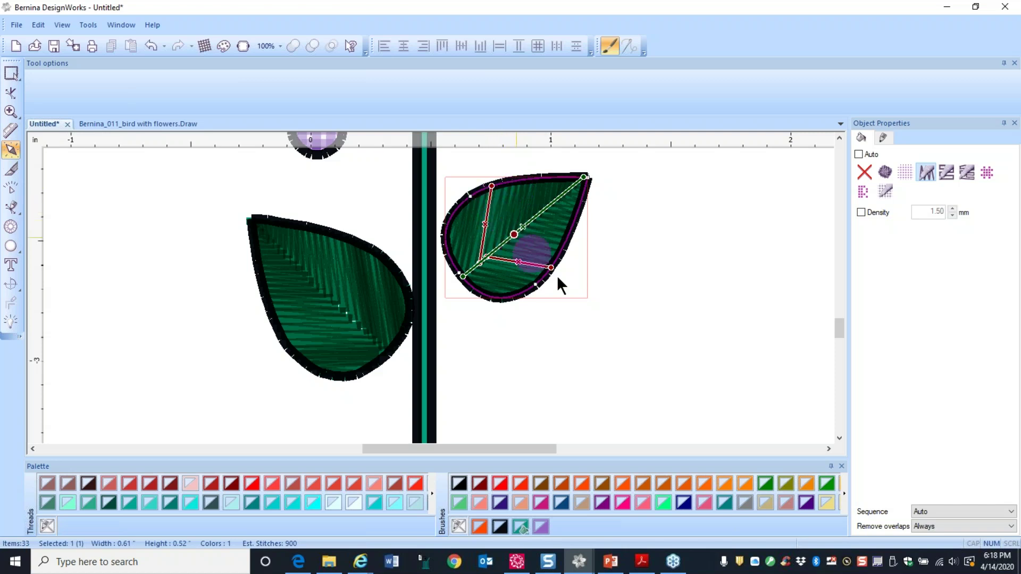
- Raise the outer end of the right leaf's lower fill-direction line until it runs horizontally, and return to the selection tool
left_click_drag(551, 268, 557, 255)
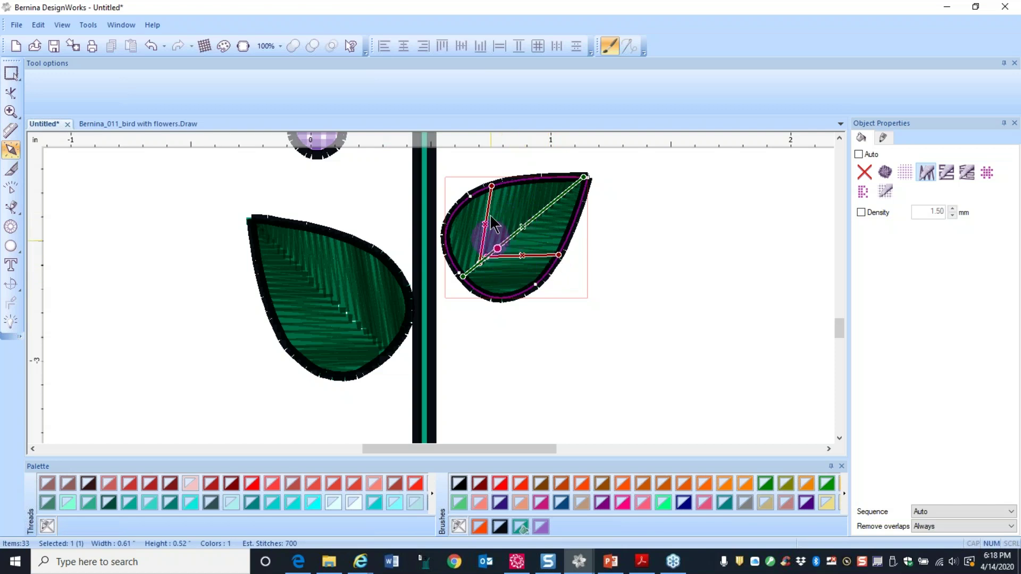
left_click(524, 225)
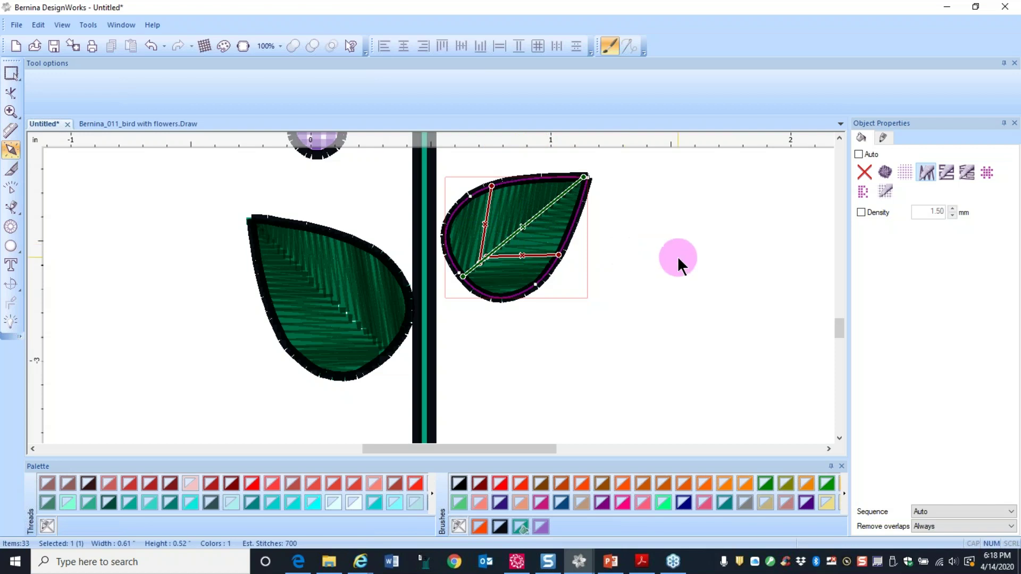
left_click(690, 266)
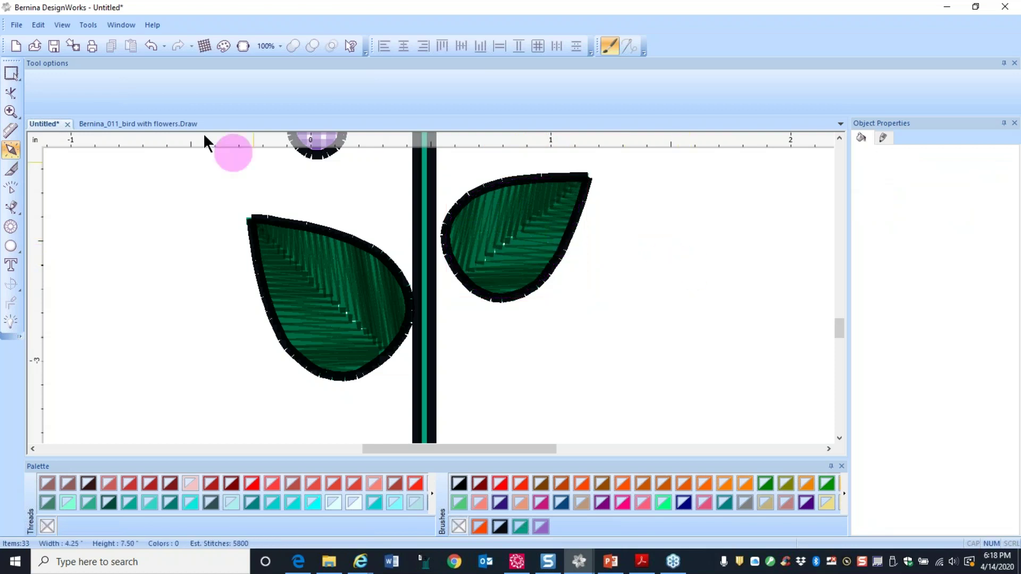
left_click(12, 74)
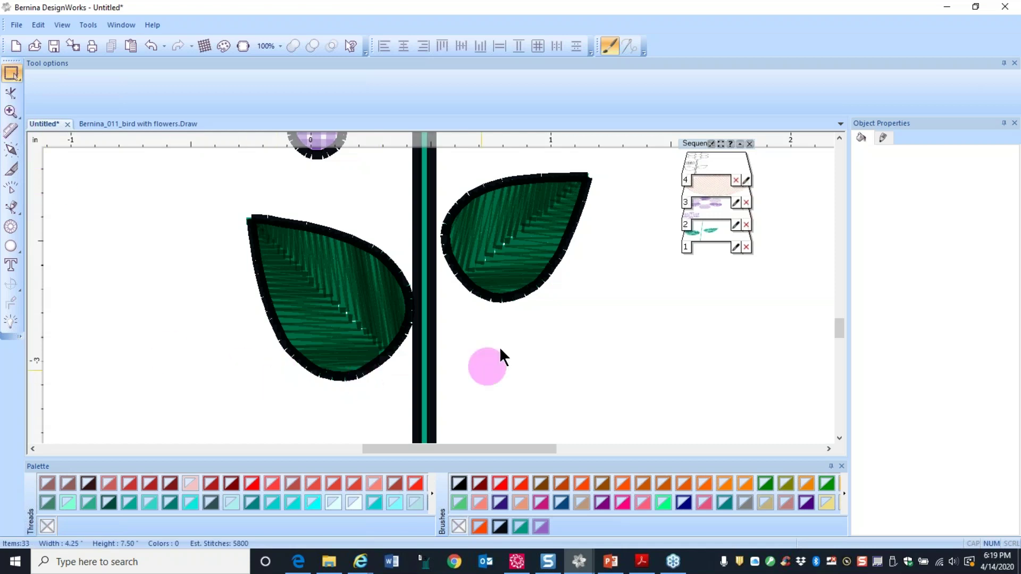
- Show the phone case pattern backdrop below the embroidery, with the whole flower design in view
scroll(492, 199, "down", 2)
scroll(490, 193, "down", 1)
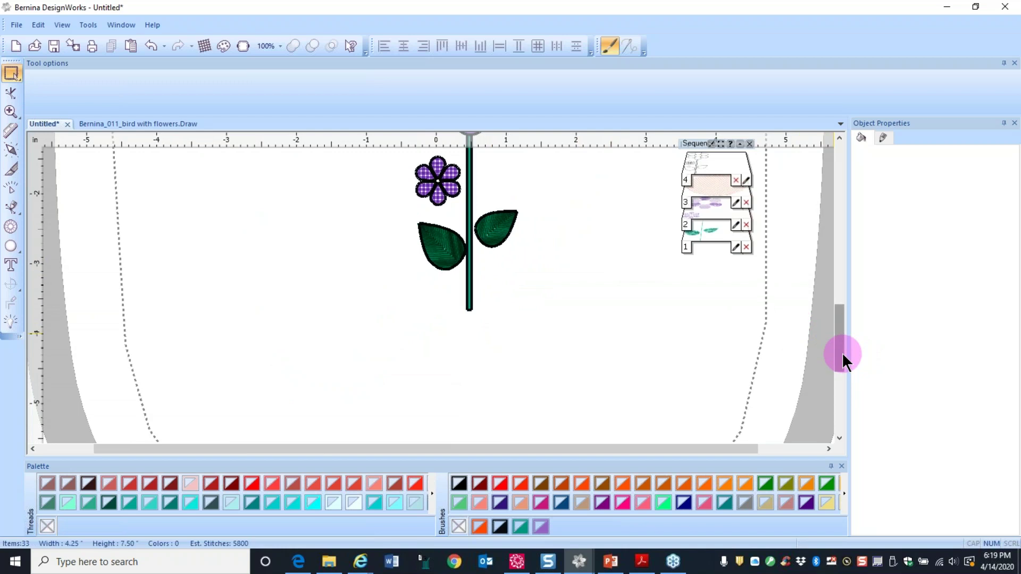
left_click_drag(841, 357, 841, 332)
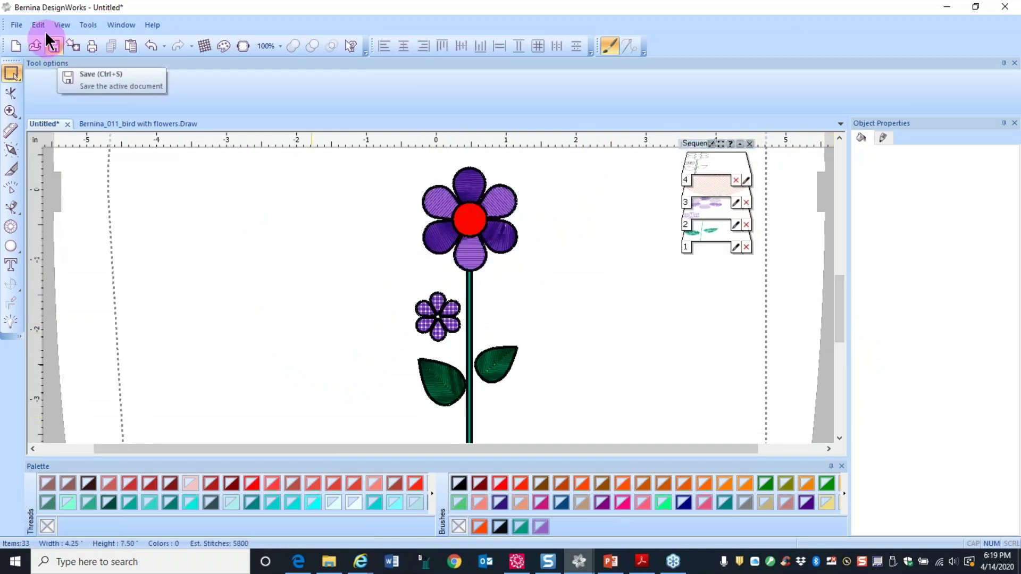
left_click(62, 25)
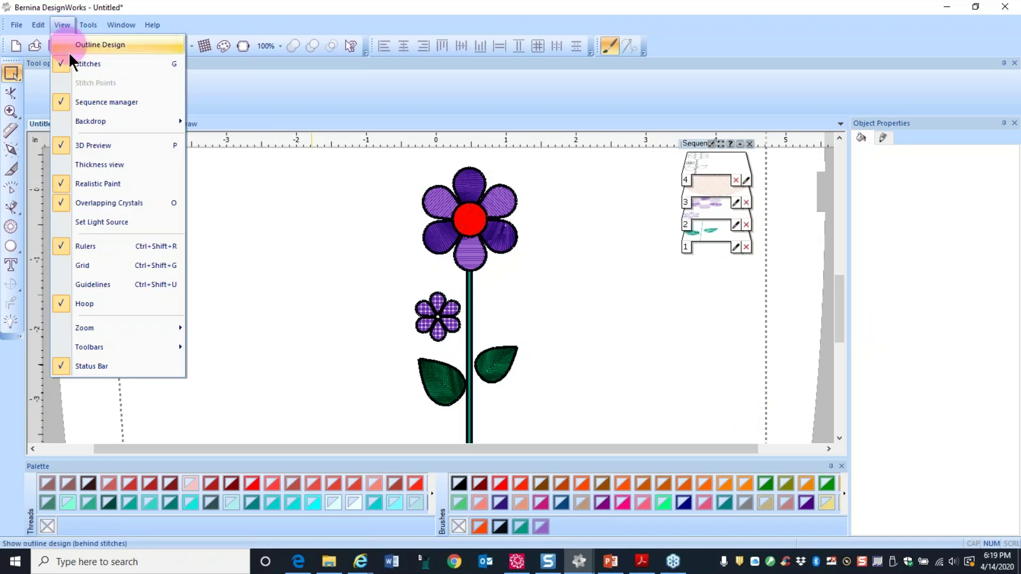
mouse_move(84, 121)
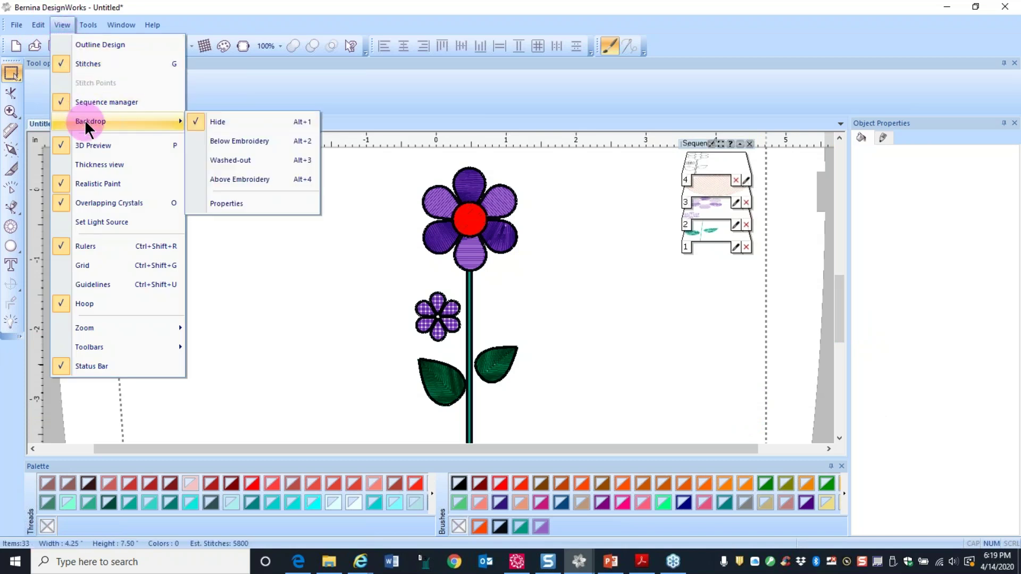
left_click(214, 139)
scroll(512, 272, "down", 2)
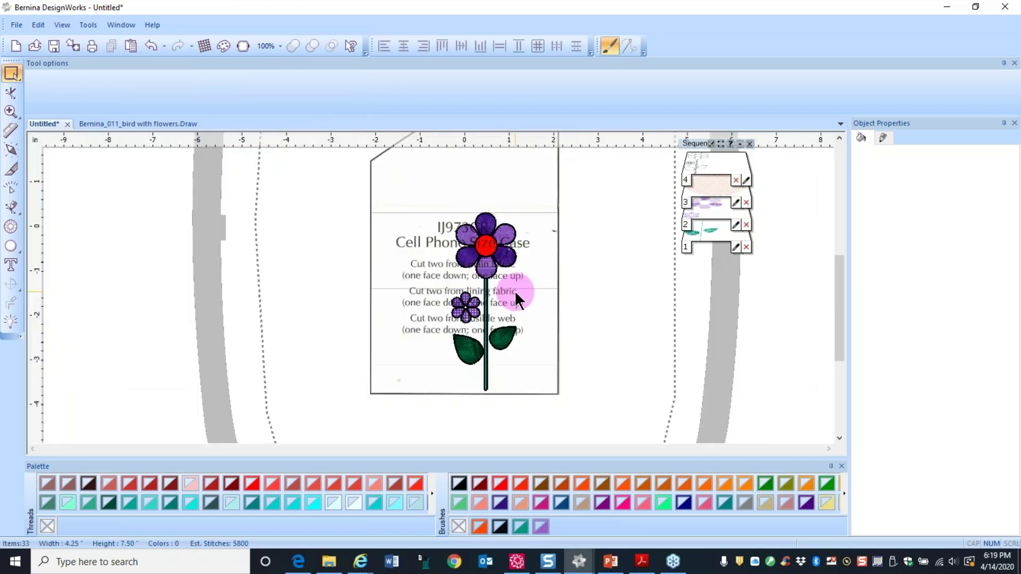
scroll(515, 290, "down", 1)
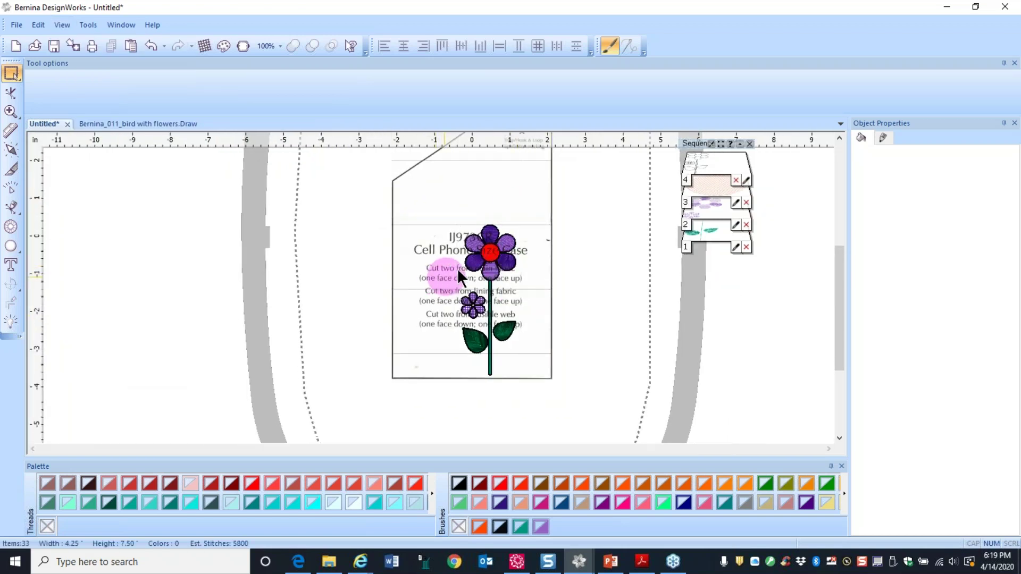
- Select the whole flower design and enlarge it proportionally to about 1.77 by 4.85 inches, then deselect it
left_click_drag(443, 208, 542, 384)
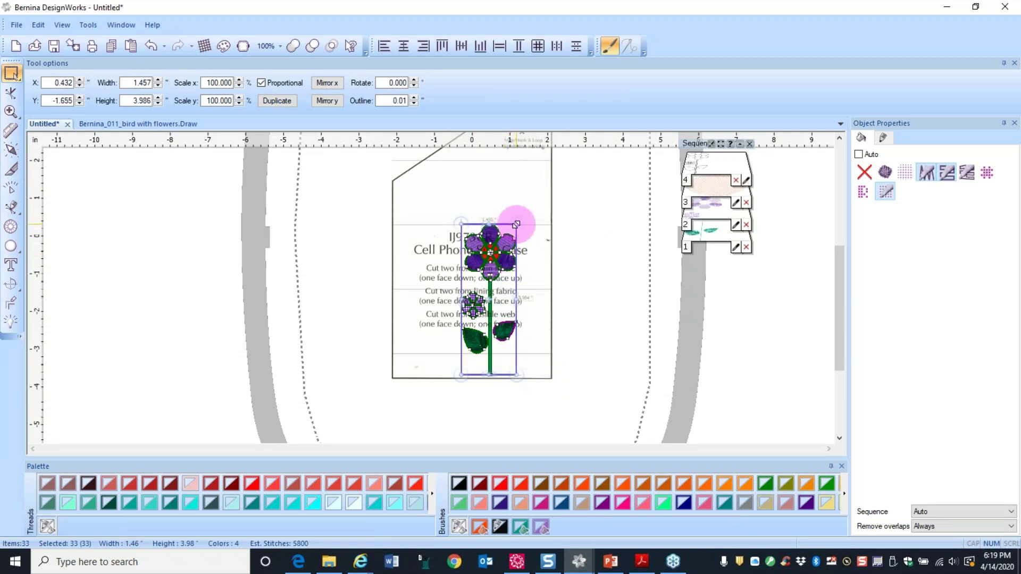
left_click_drag(516, 224, 531, 194)
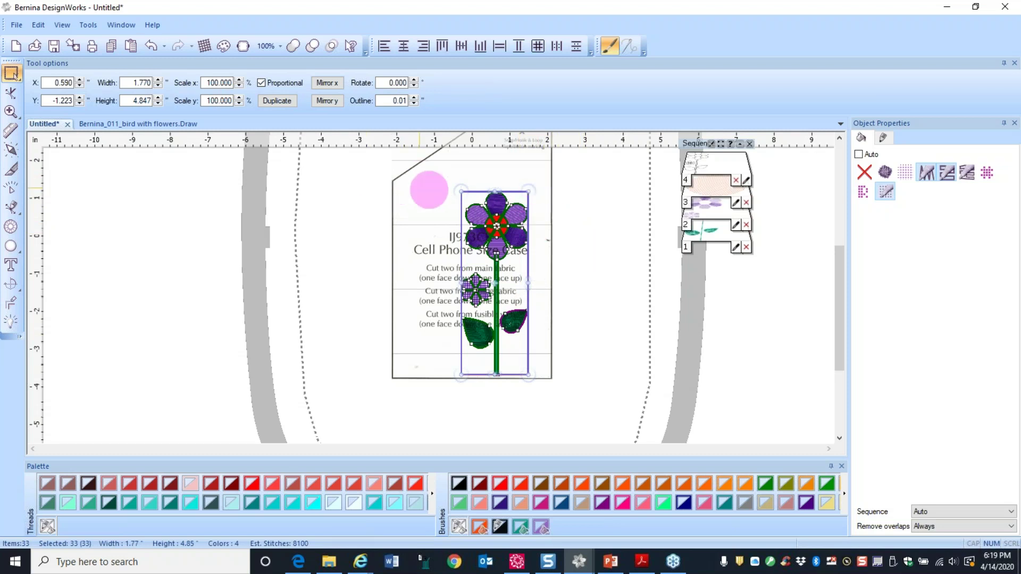
left_click(337, 232)
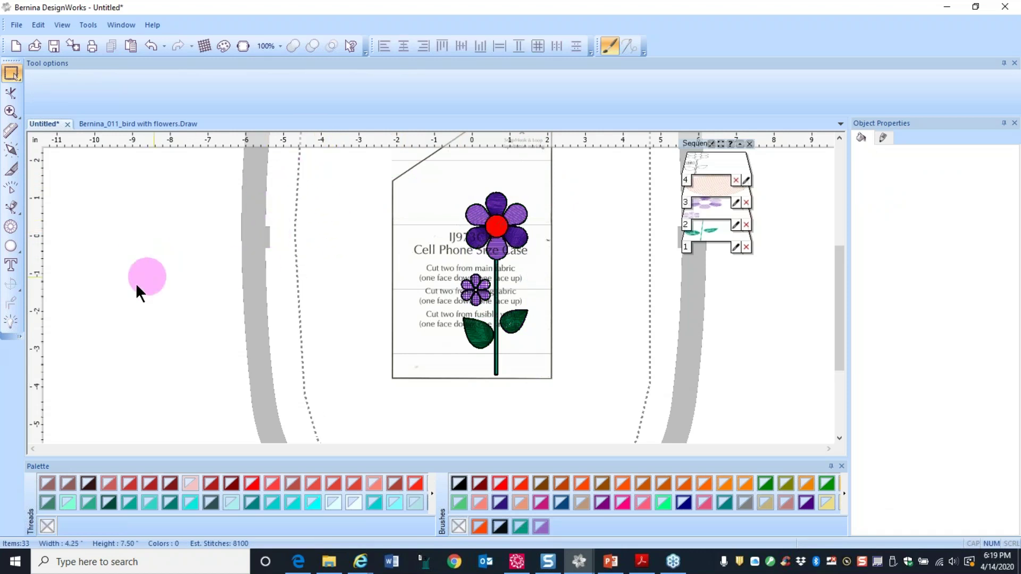
- Add the letter J as 0.39-inch Curlz MT text beside the large flower and select it as an object
left_click(12, 268)
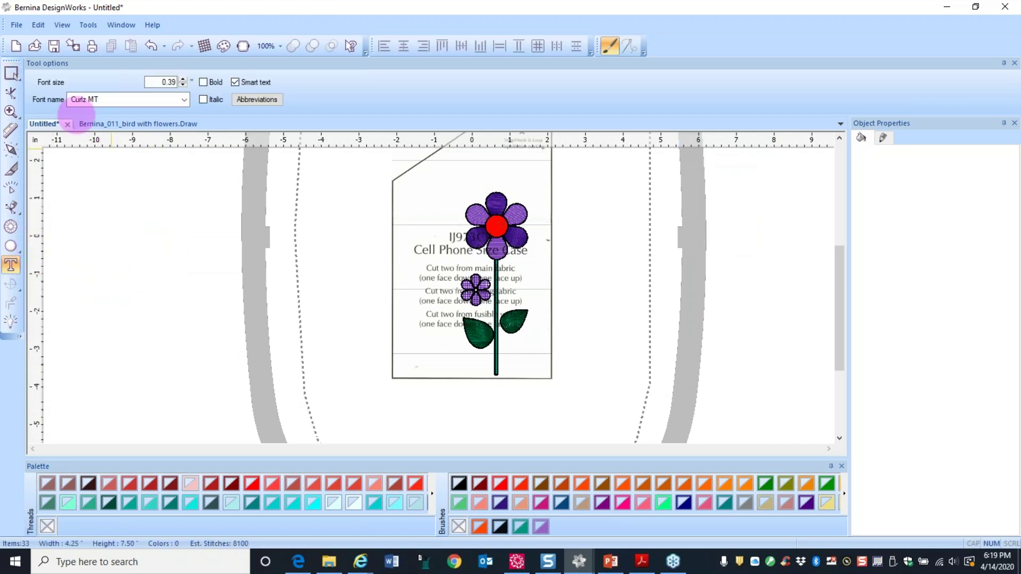
left_click(185, 99)
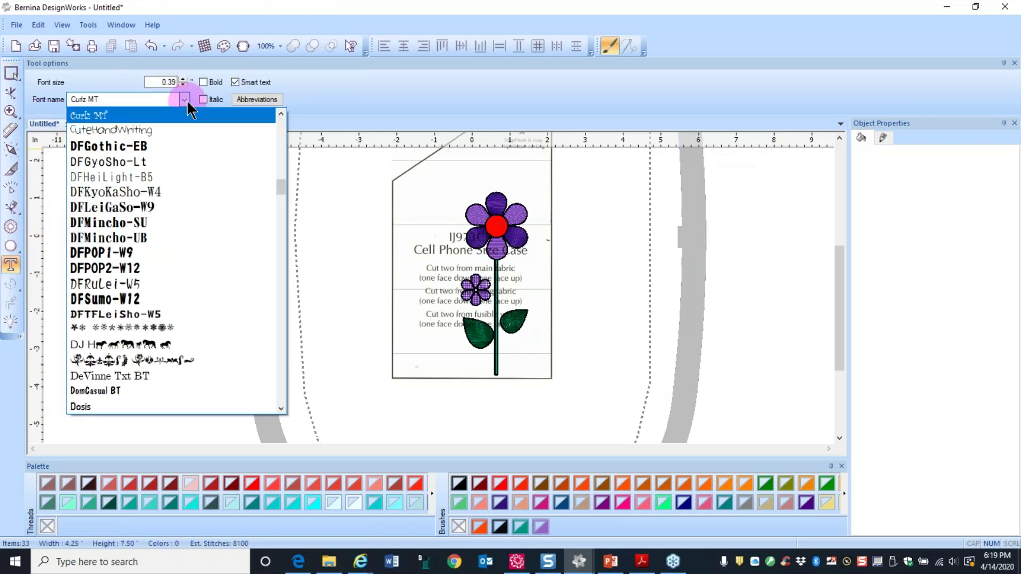
left_click(184, 101)
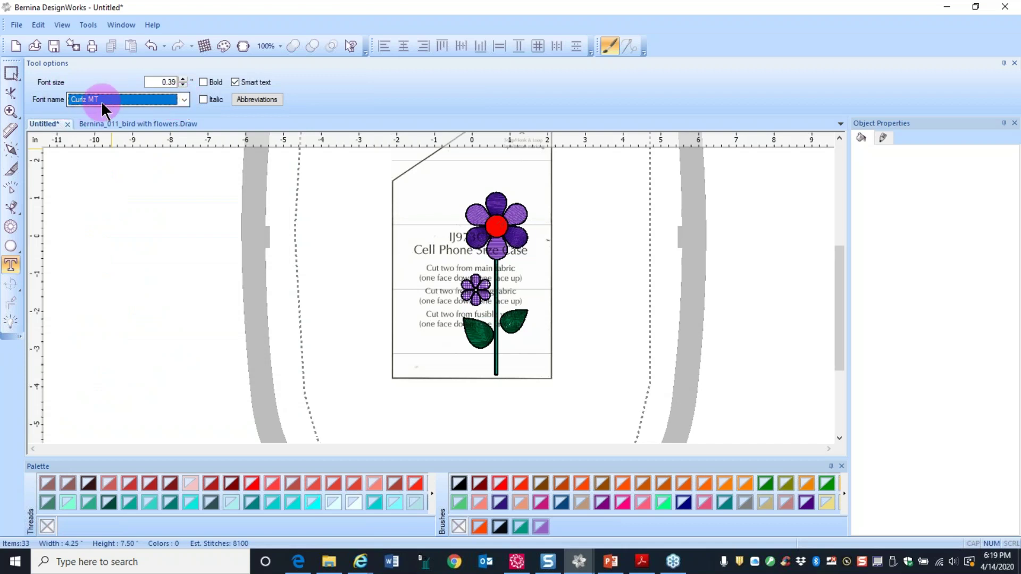
left_click(422, 250)
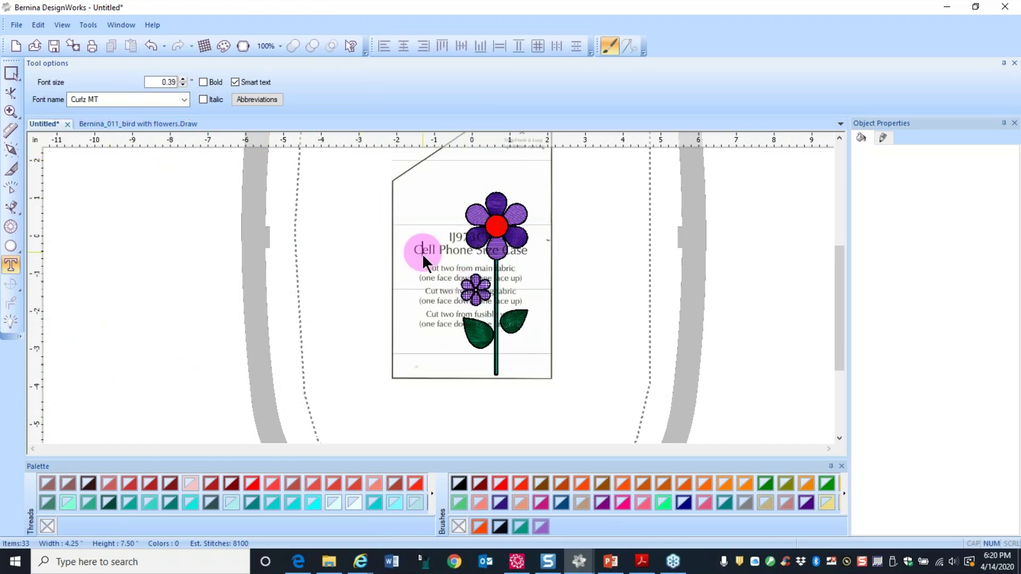
left_click(253, 270)
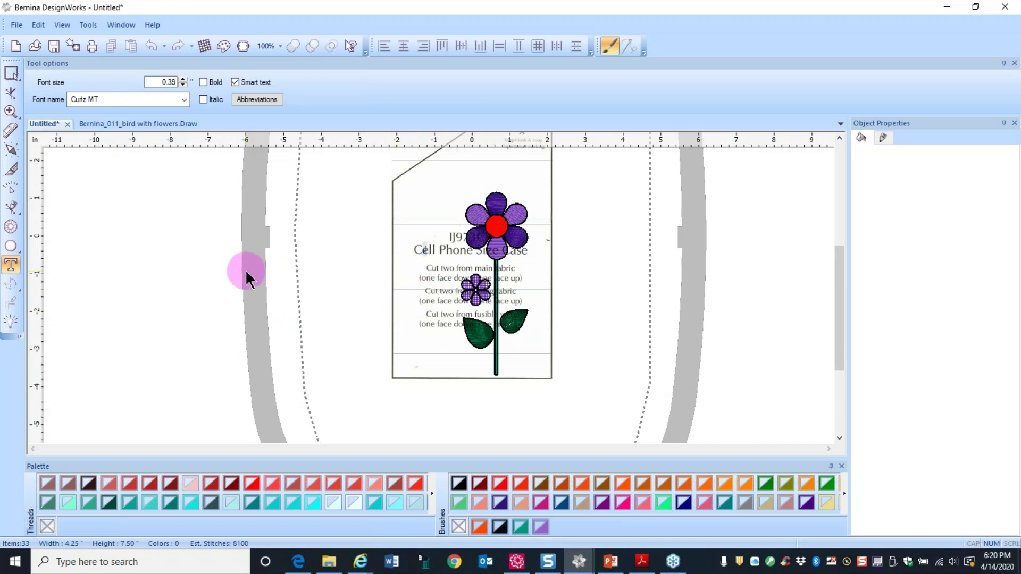
left_click(11, 74)
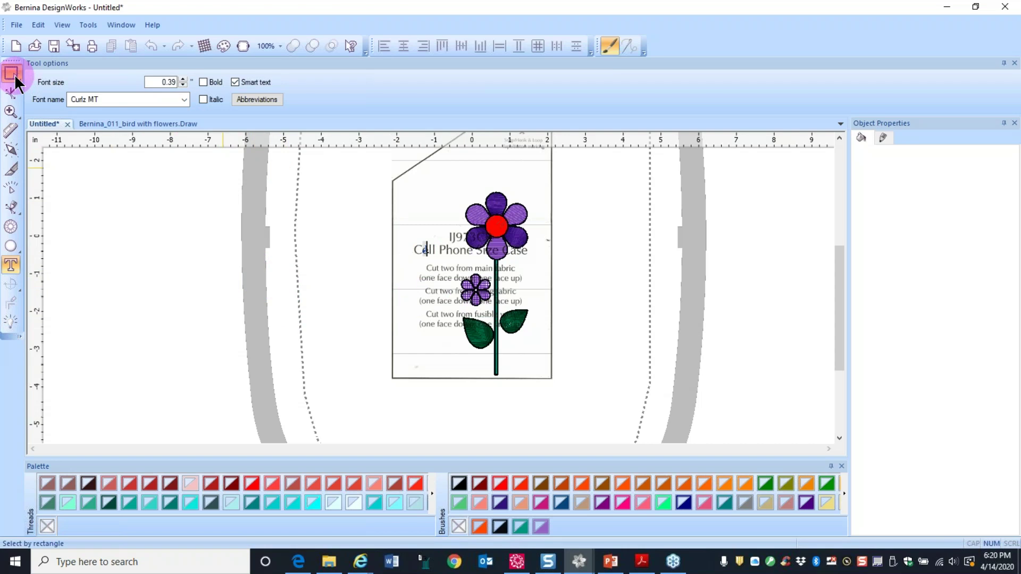
left_click(432, 262)
- Enlarge the letter J proportionally to about 0.71 by 1.23 inches and shift it into the empty area left of the flower
scroll(432, 262, "up", 5)
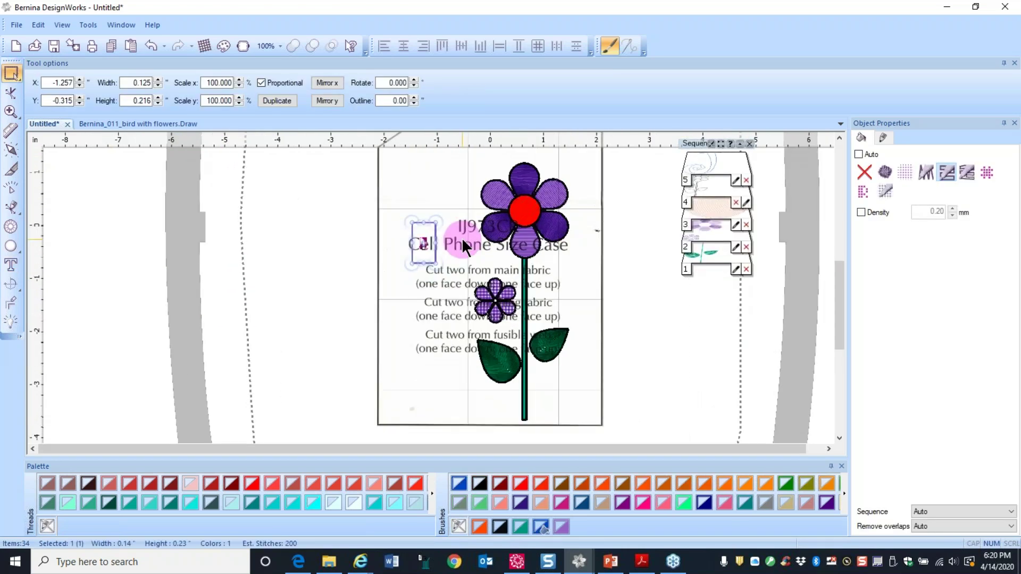
scroll(386, 257, "up", 1)
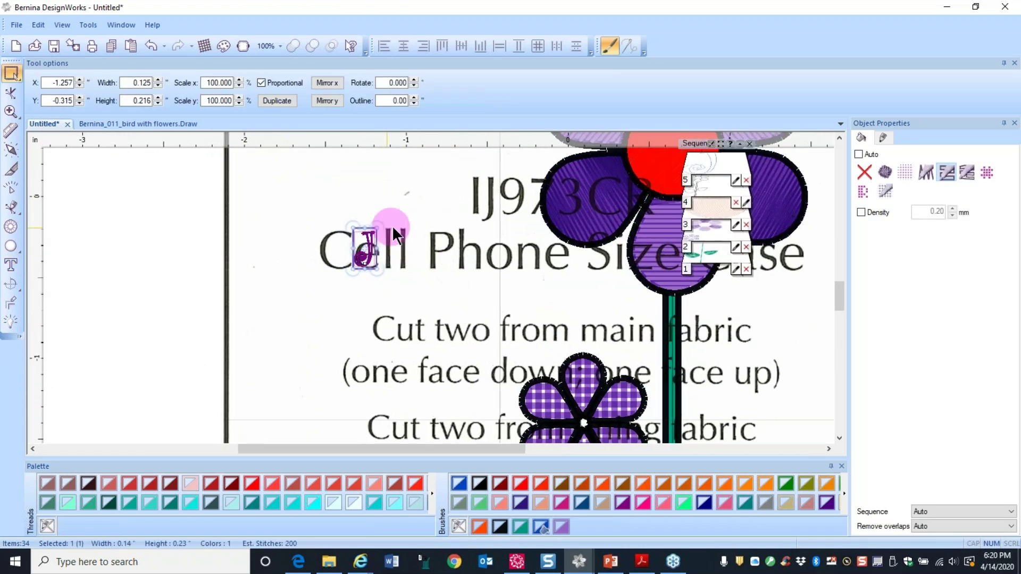
left_click_drag(377, 228, 458, 343)
left_click_drag(467, 216, 407, 234)
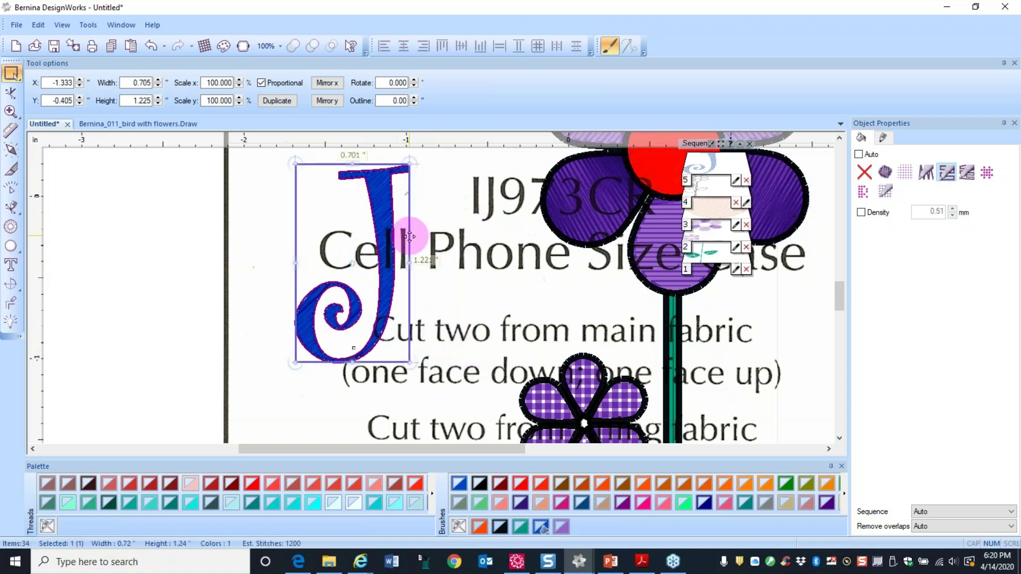
left_click(11, 264)
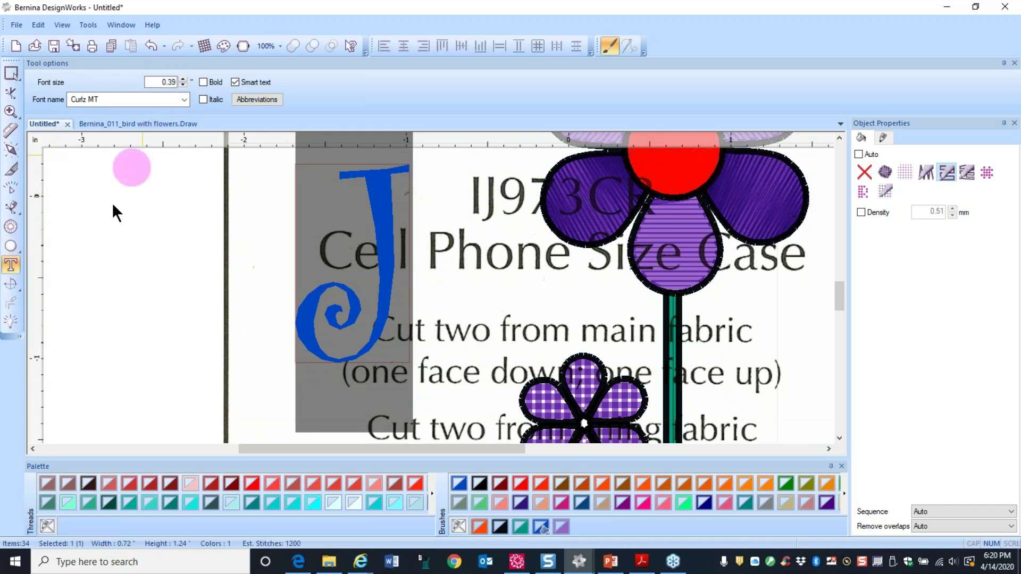
left_click(13, 80)
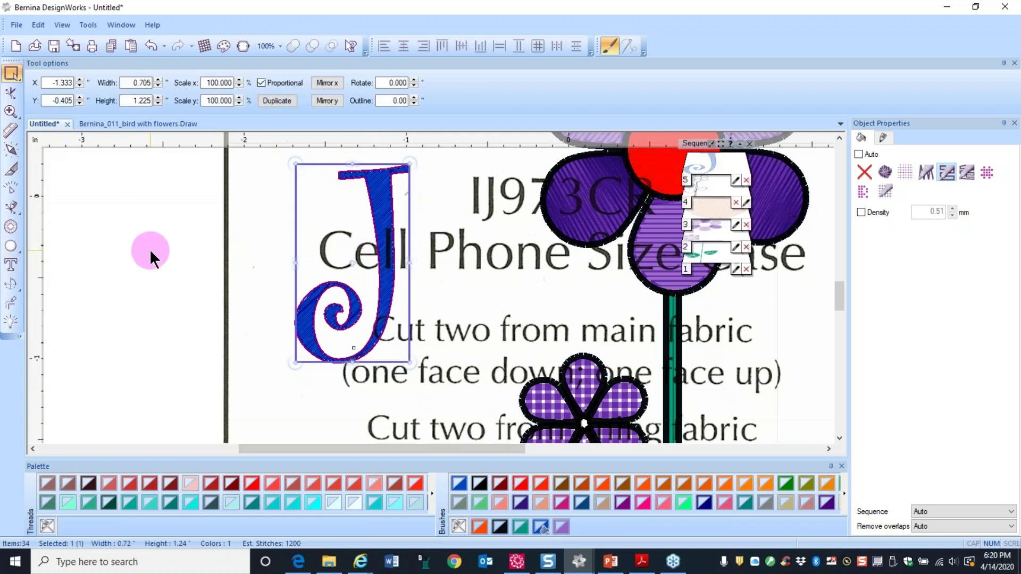
- Give the letter J an outline in the blue paint brush colour R:000, G:069, B:192, and examine its stitched edges
left_click(188, 251)
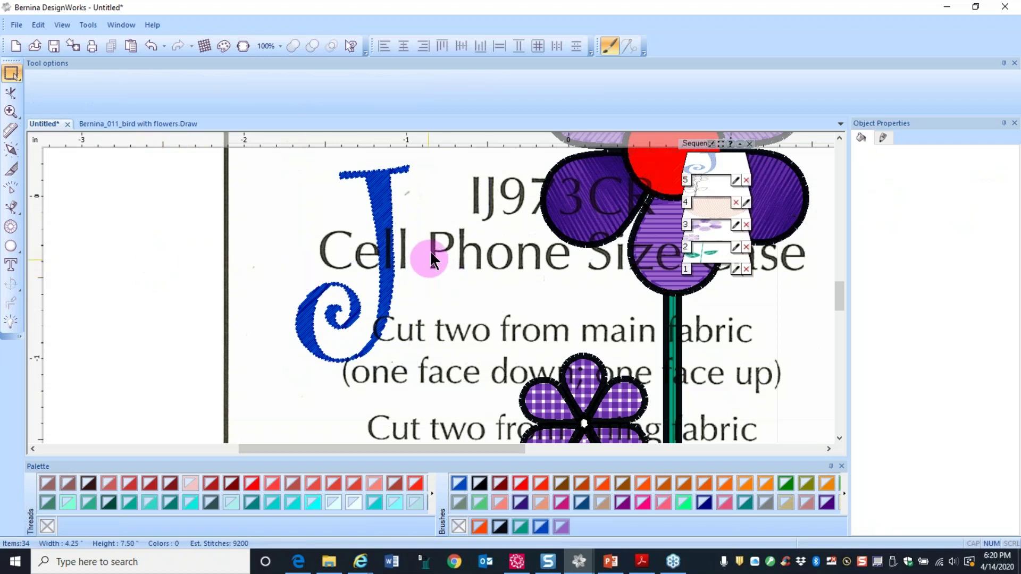
scroll(417, 194, "up", 4)
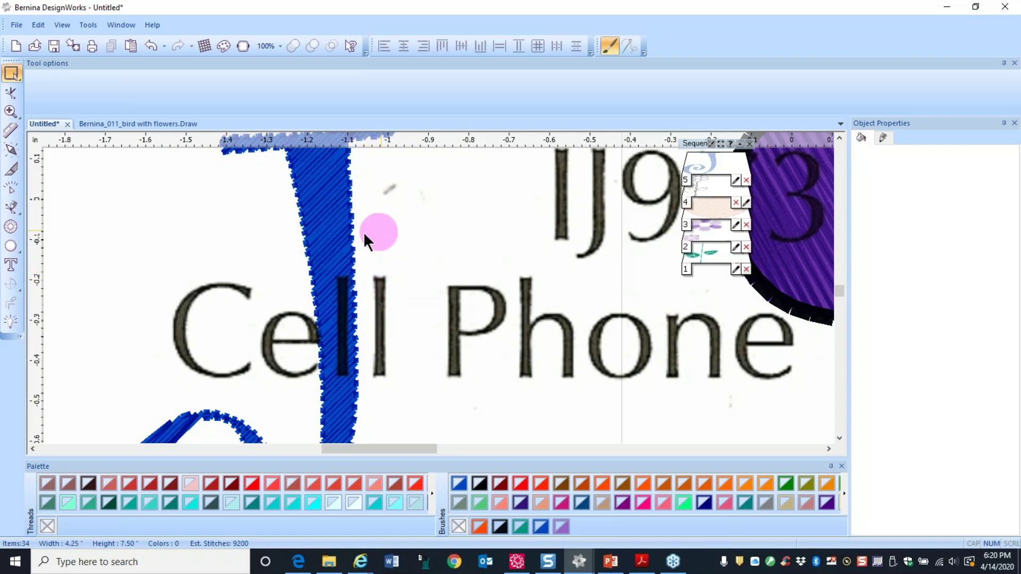
scroll(329, 229, "down", 4)
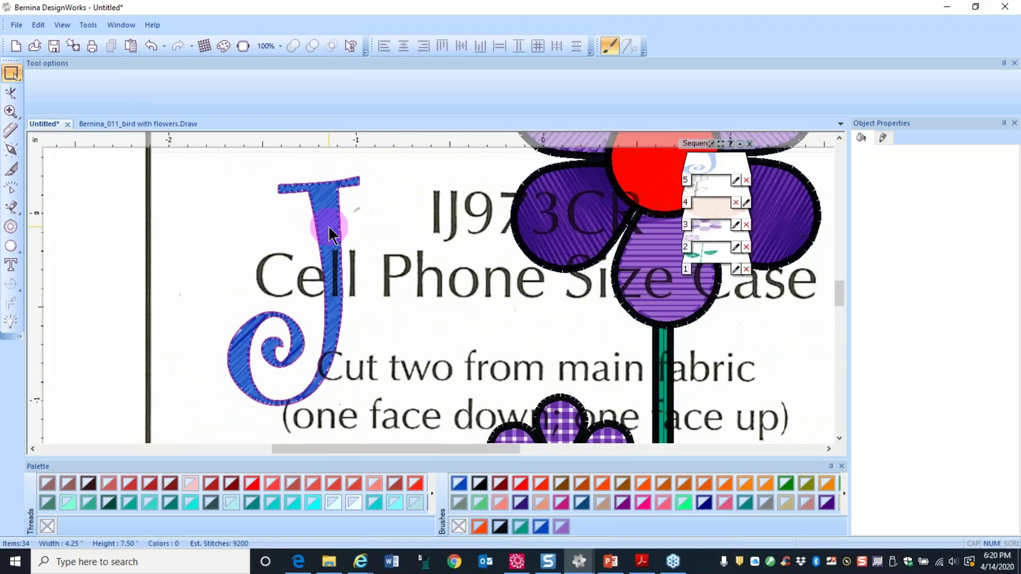
left_click(327, 226)
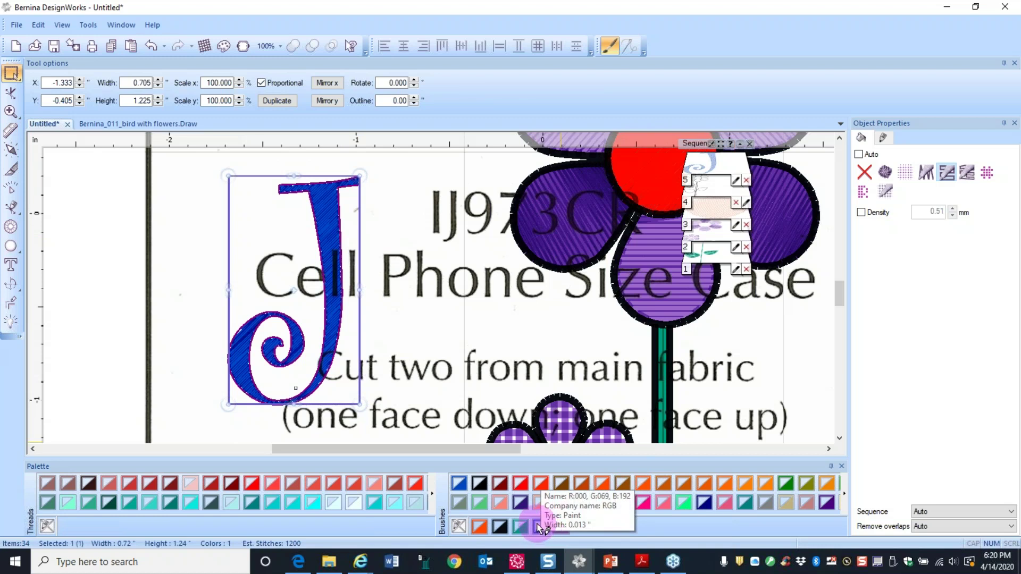
left_click(539, 527)
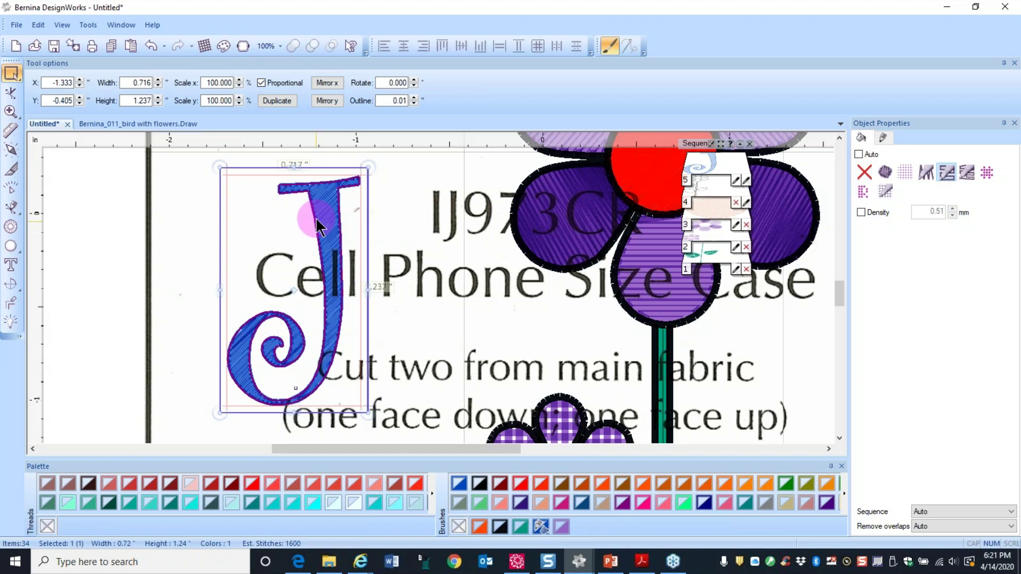
left_click(195, 228)
scroll(350, 228, "up", 3)
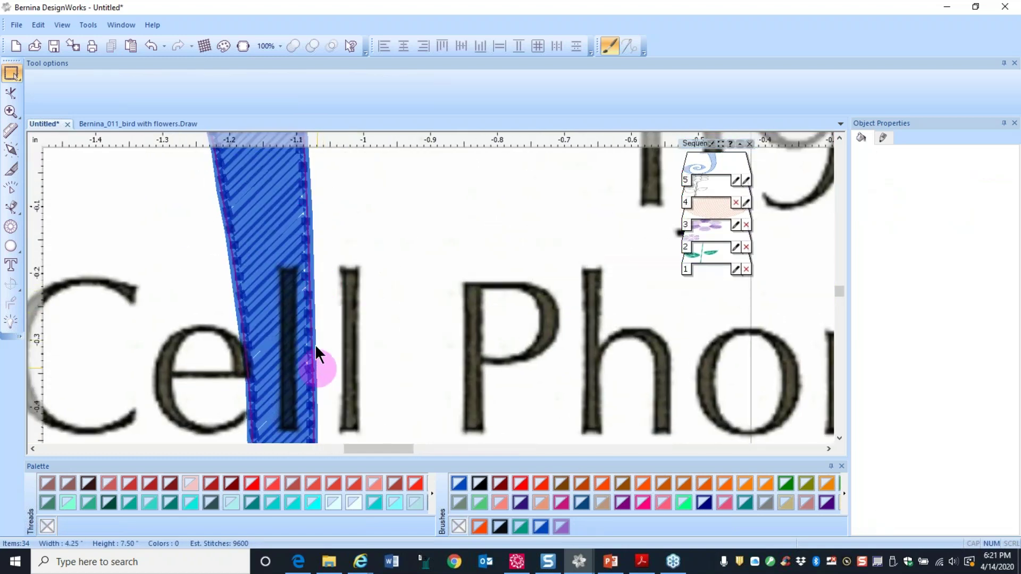
scroll(372, 248, "down", 2)
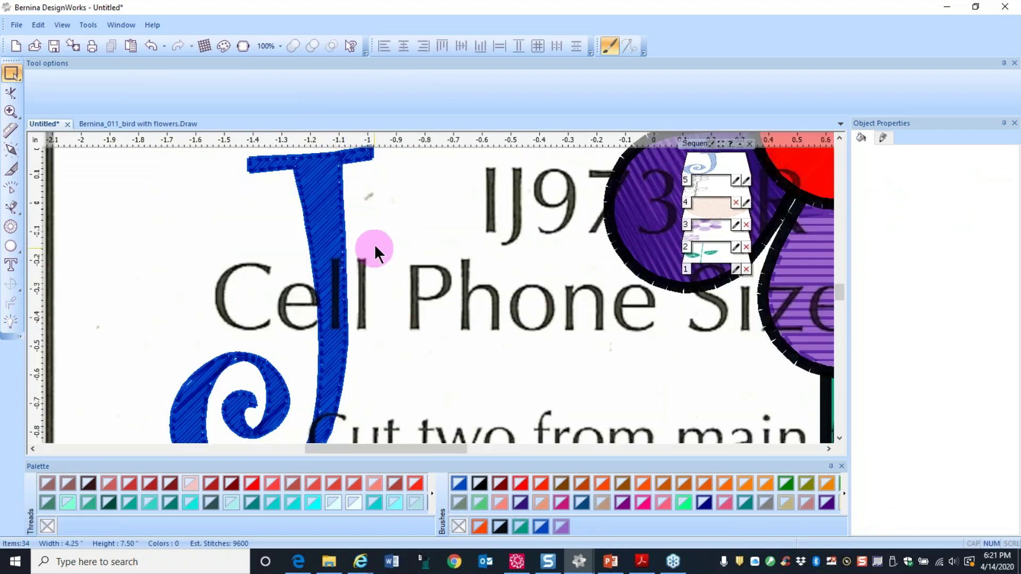
scroll(375, 244, "down", 3)
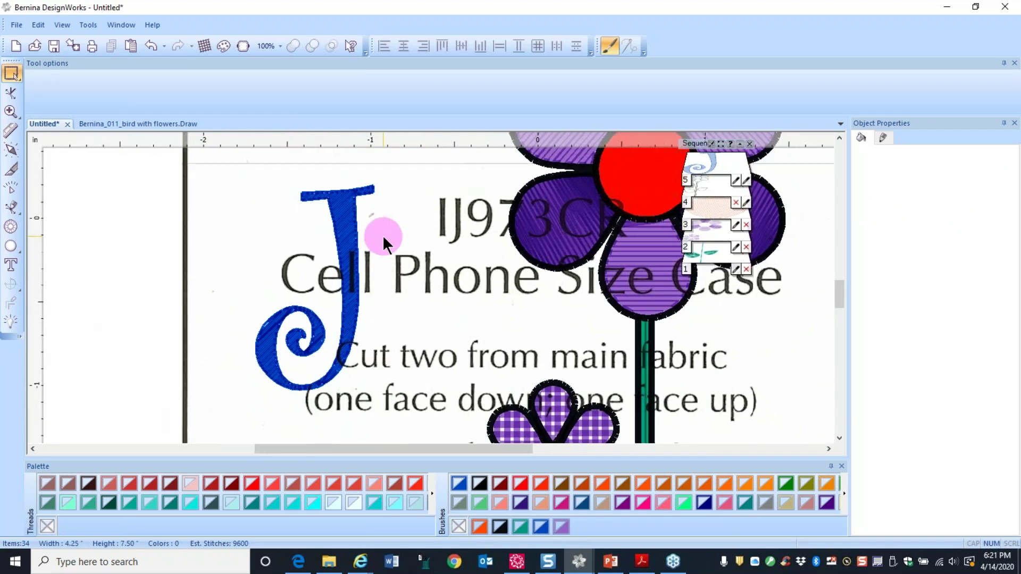
- Move the letter J slightly up and right, to about X -1.18, Y -0.10 inches, beside the large flower
scroll(383, 239, "down", 4)
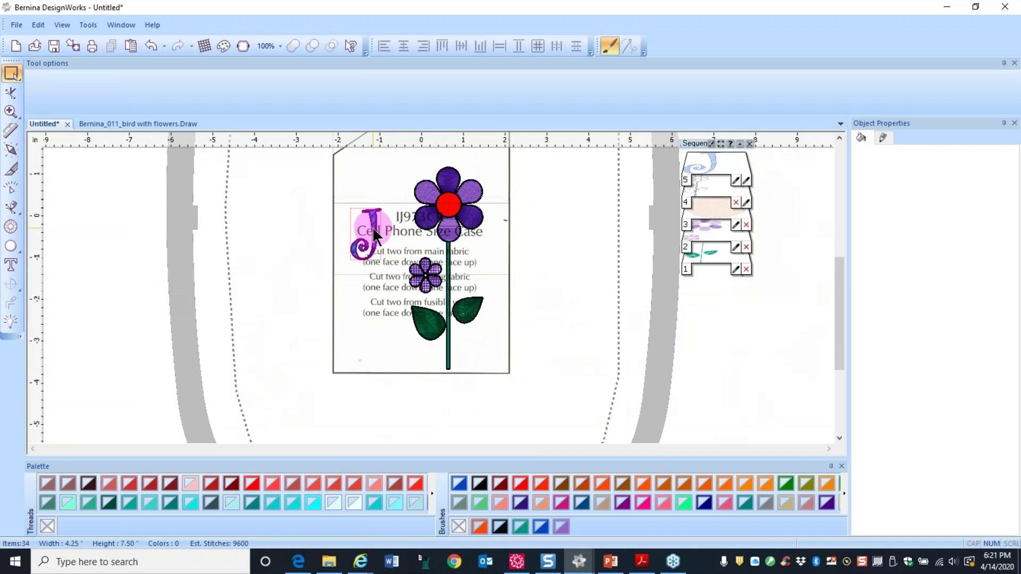
mouse_move(375, 234)
left_mouse_down()
mouse_move(392, 207)
mouse_move(382, 222)
left_mouse_up()
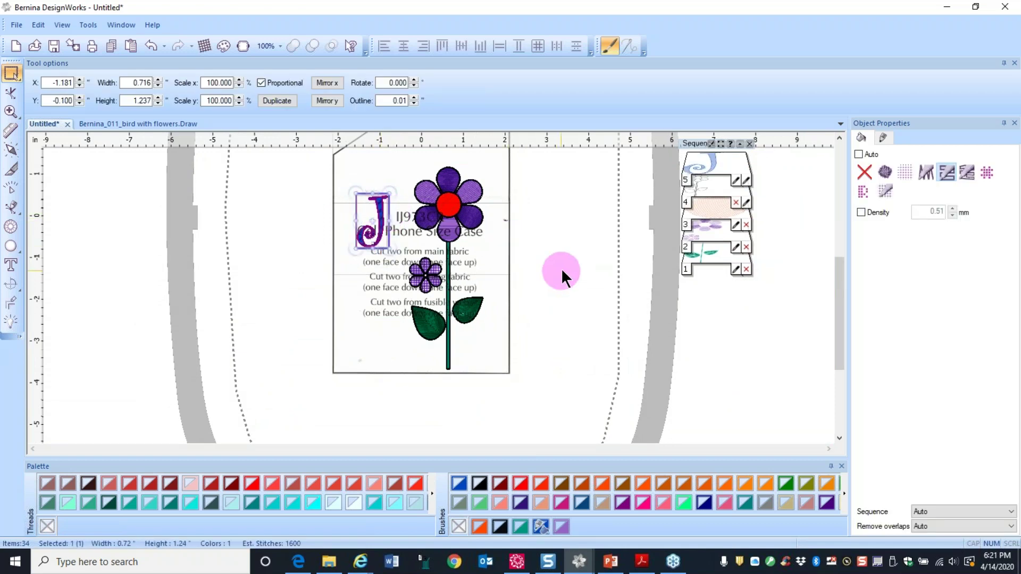
left_click_drag(837, 321, 833, 286)
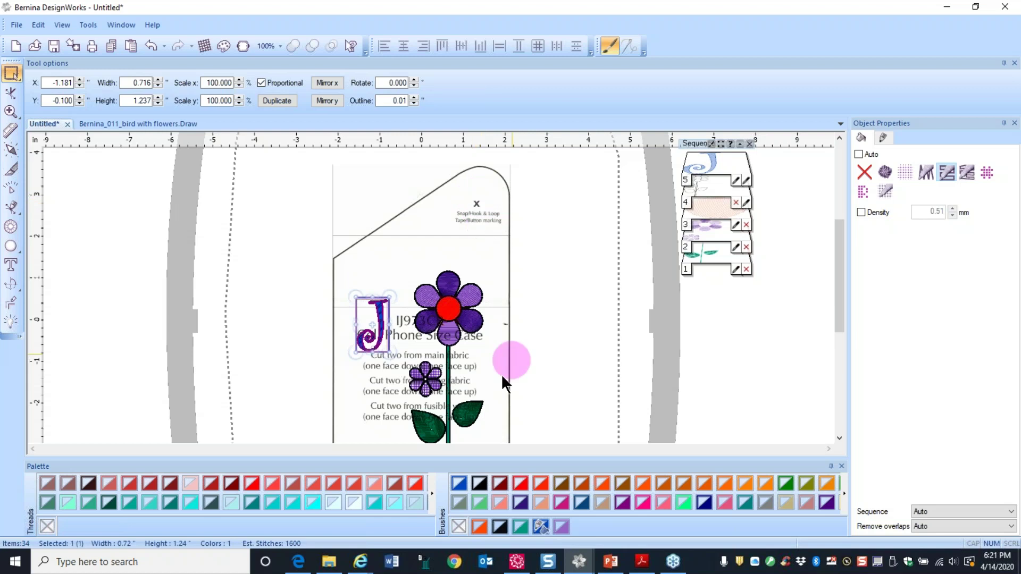
- Copy and paste the whole small checked flower, and move the copy onto the phone case pattern's flap
scroll(432, 396, "up", 2)
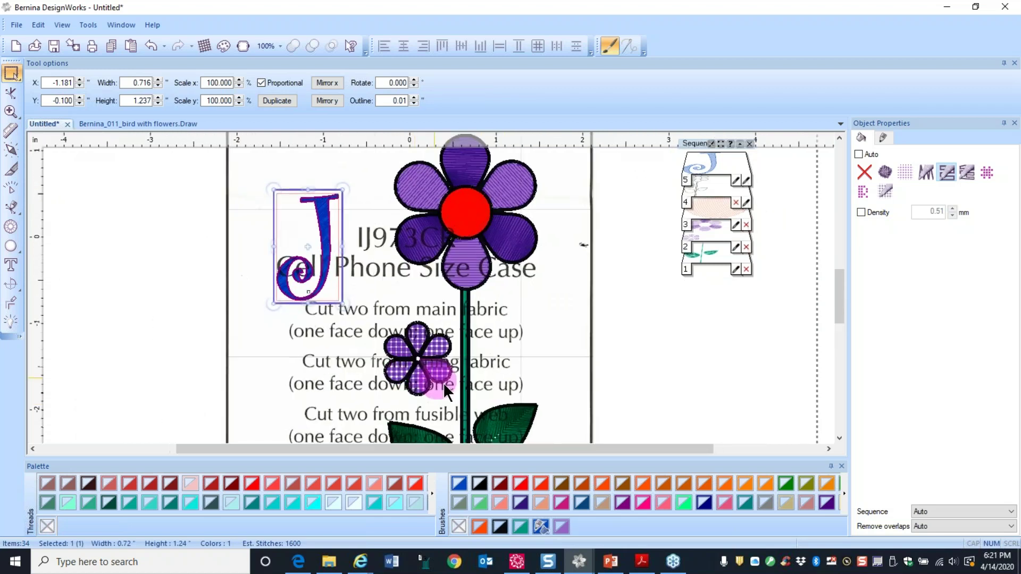
scroll(443, 382, "up", 2)
left_click_drag(310, 259, 463, 353)
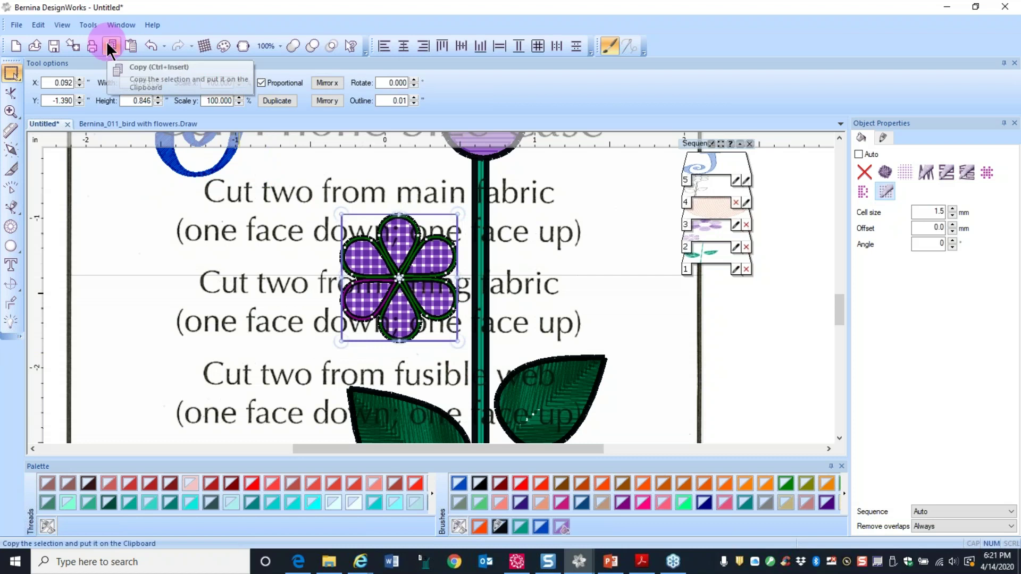
left_click(132, 47)
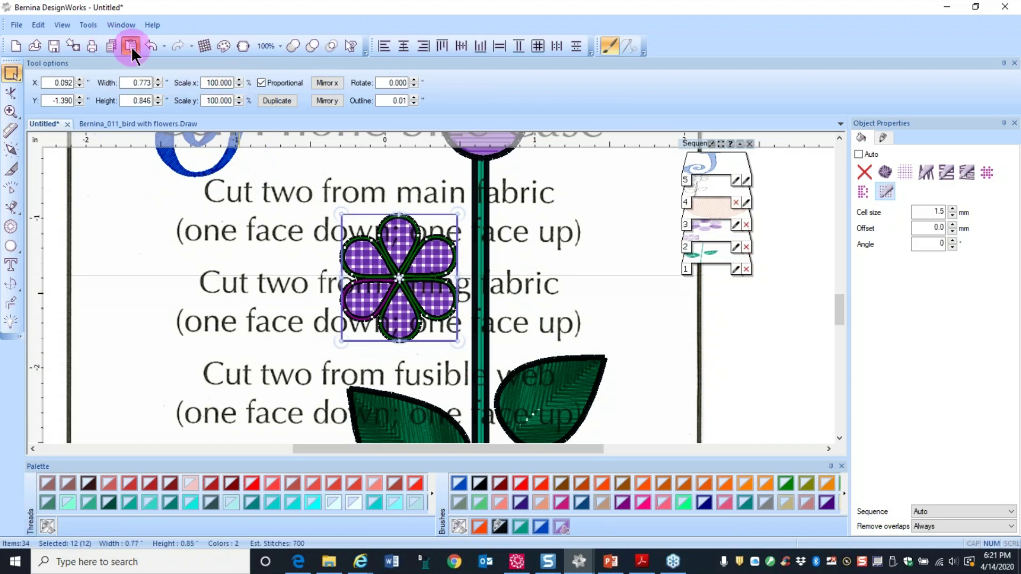
scroll(563, 234, "down", 2)
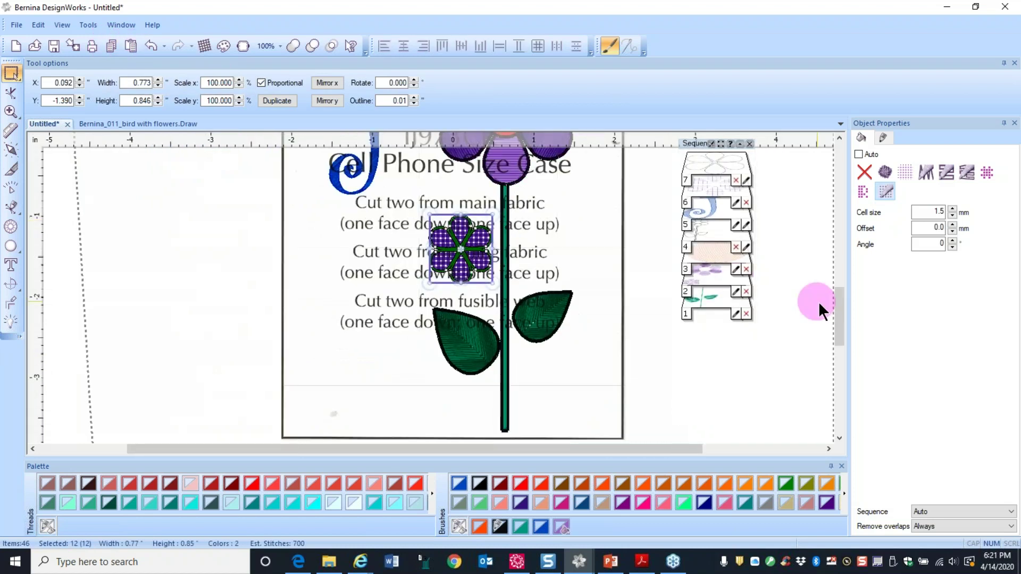
left_click_drag(837, 312, 814, 276)
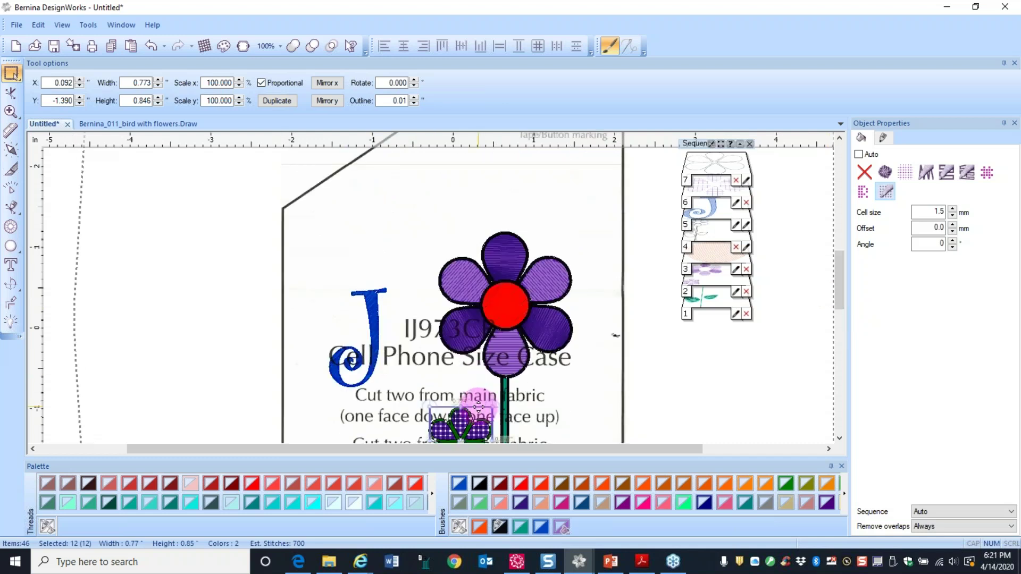
left_click_drag(478, 407, 571, 166)
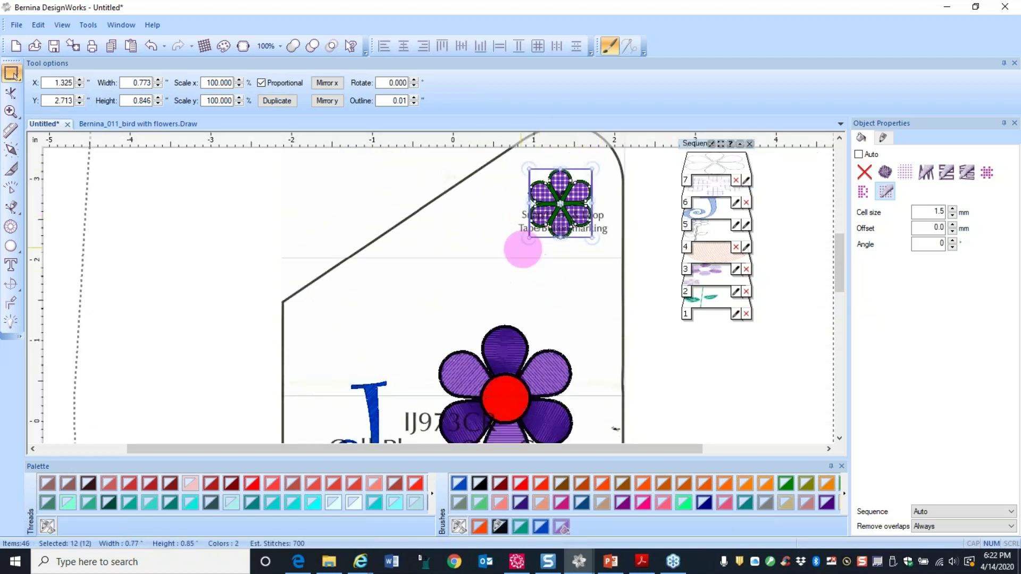
- Enlarge the flap flower proportionally to about 1.01 by 1.10 inches and reposition it within the rounded corner of the flap
left_click_drag(527, 239, 510, 257)
left_click_drag(576, 168, 581, 162)
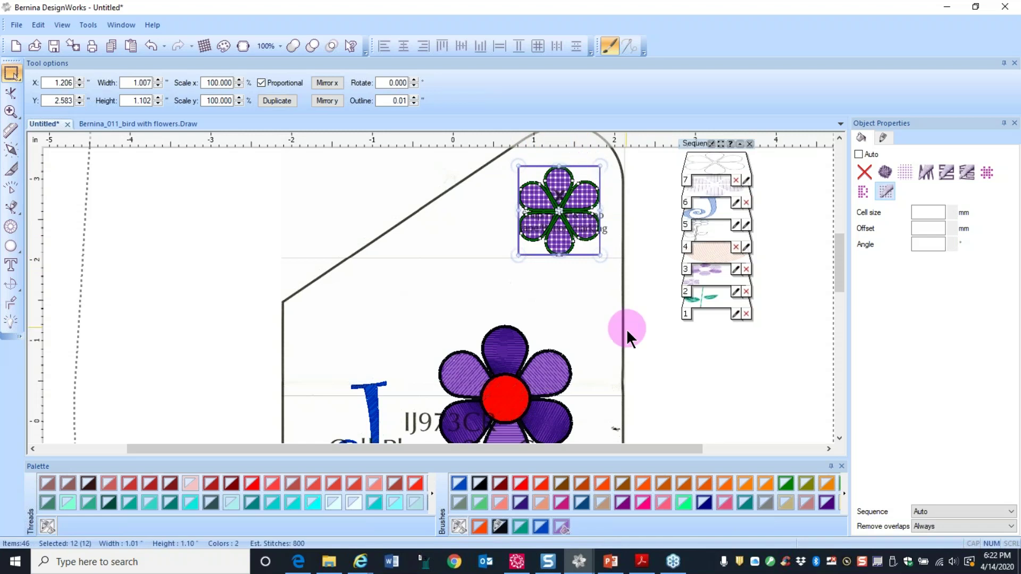
scroll(616, 397, "down", 3)
left_click_drag(835, 285, 853, 339)
left_click_drag(453, 329, 447, 369)
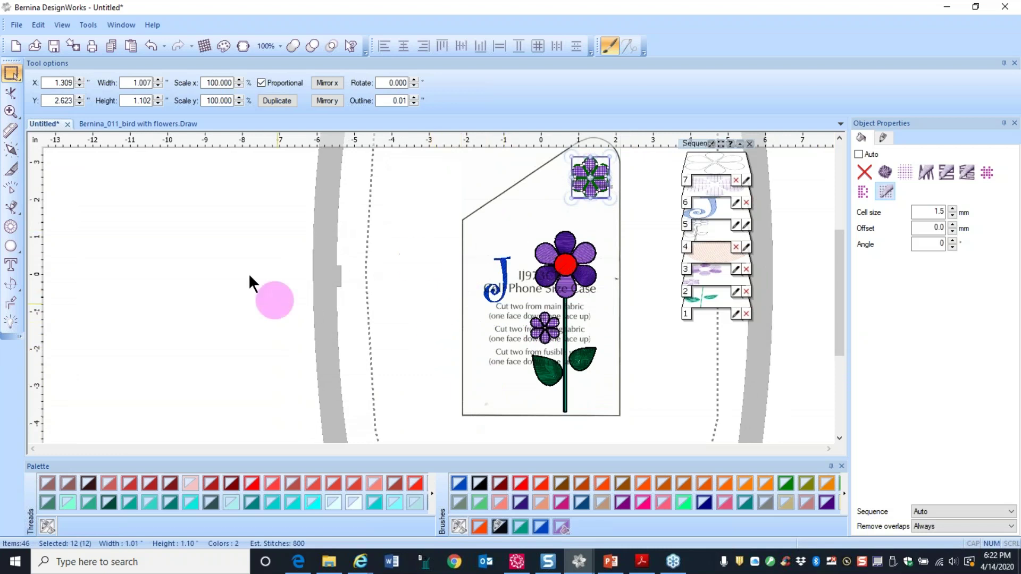
- Review the file saving commands and the device choices for sending out the design, including the exp option
left_click(14, 26)
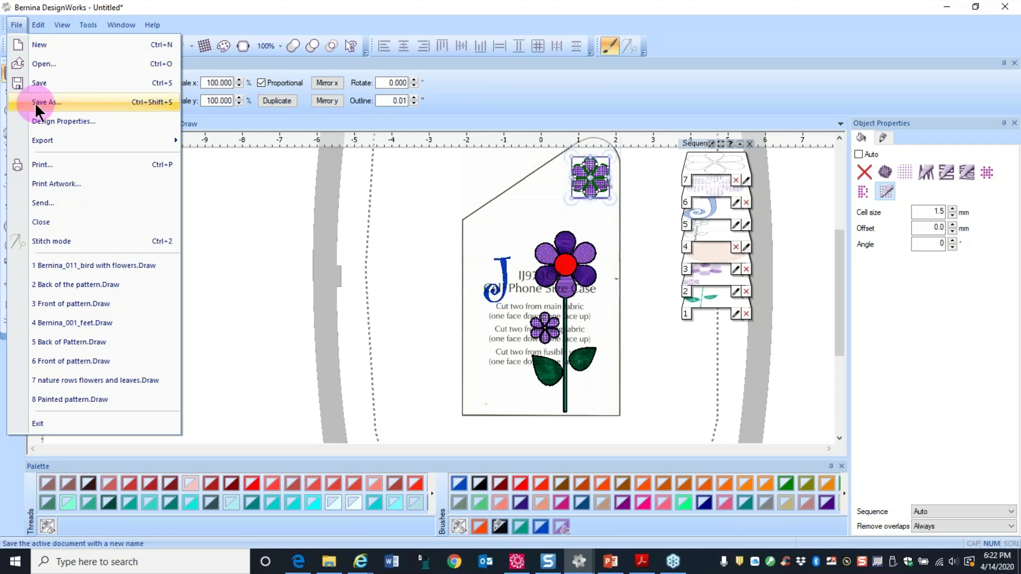
left_click(299, 302)
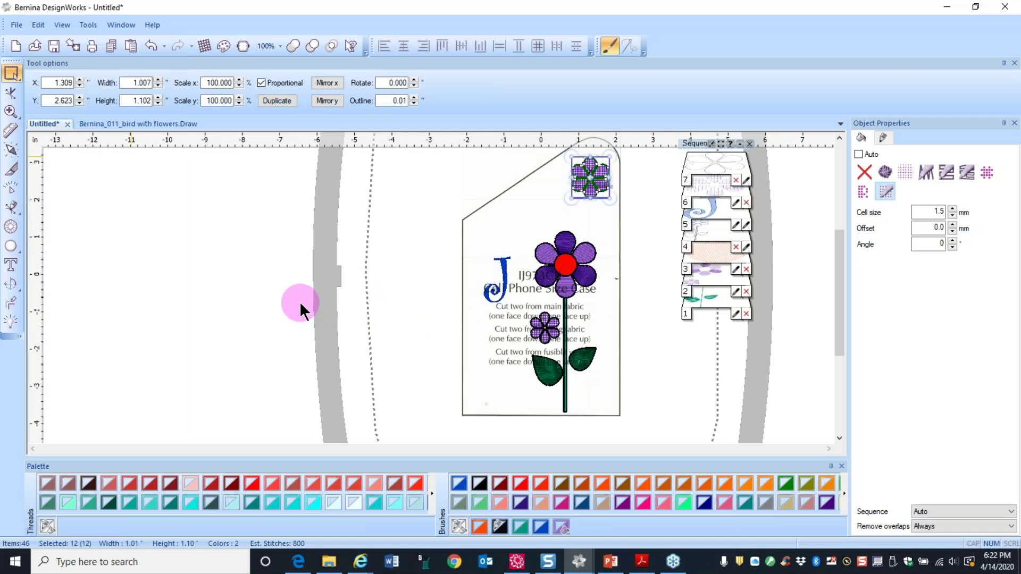
left_click(75, 47)
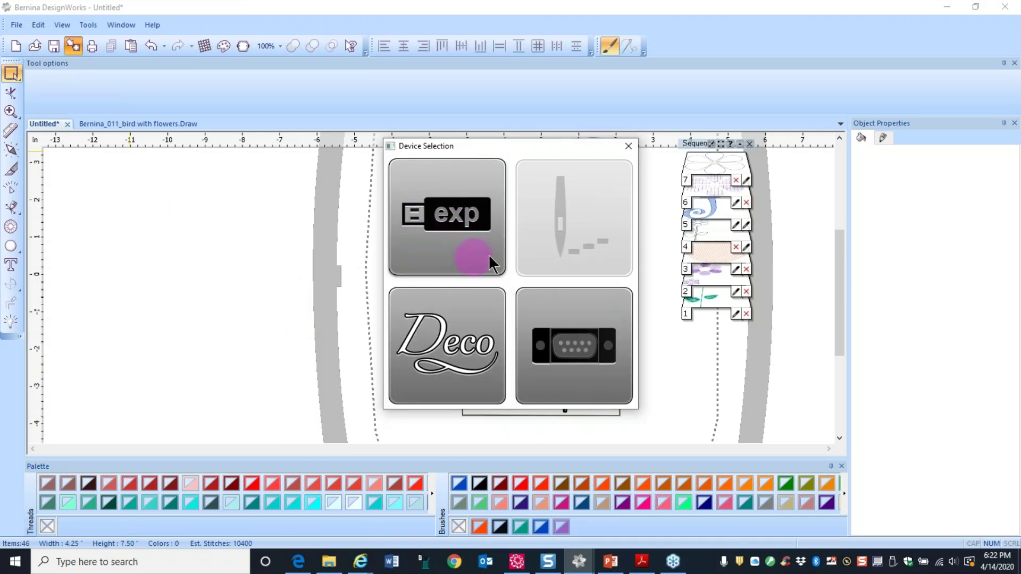
left_click(456, 222)
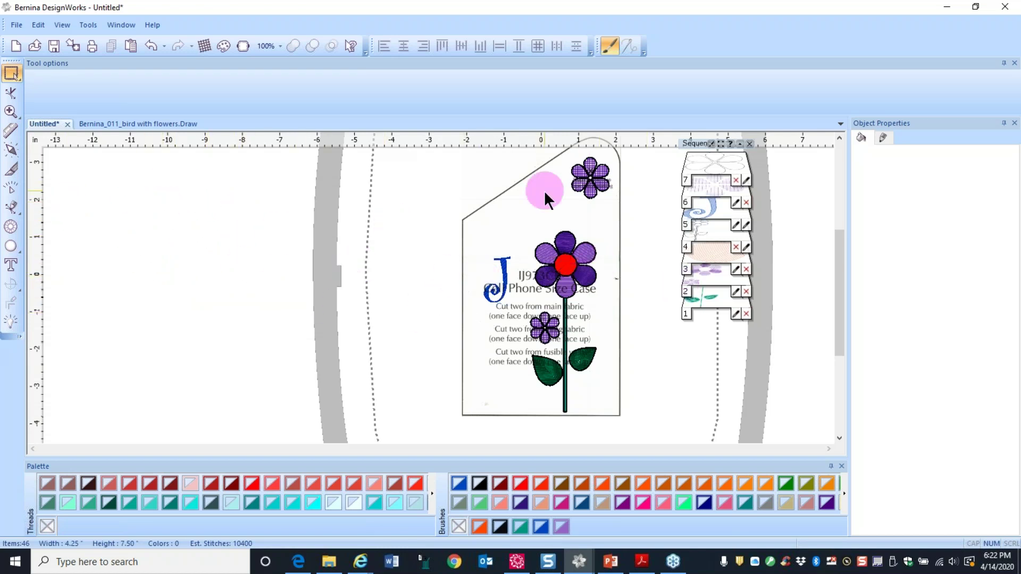
- Start opening another DesignWorks file from the PaintWork sample folder
scroll(551, 201, "down", 2)
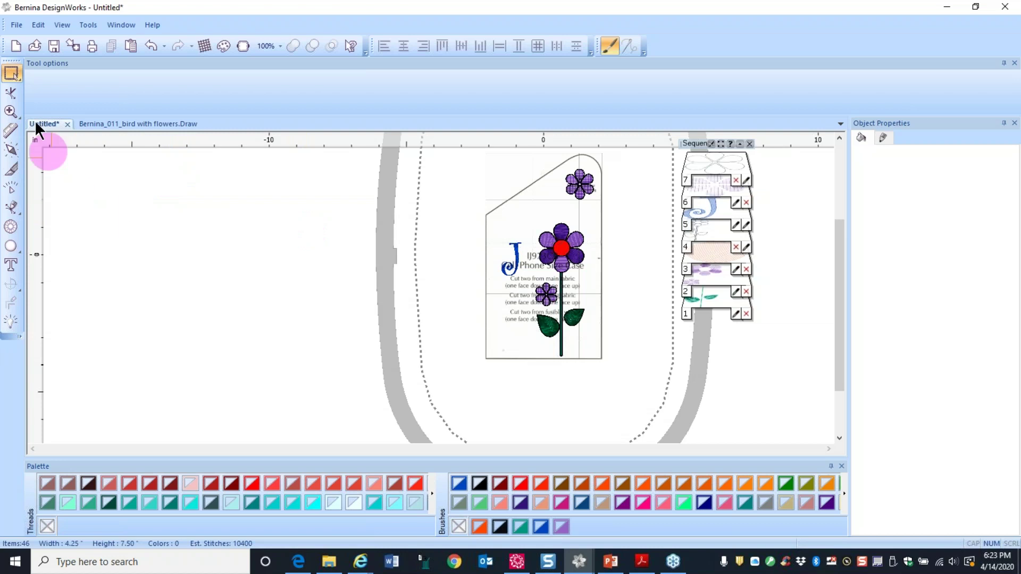
left_click(15, 24)
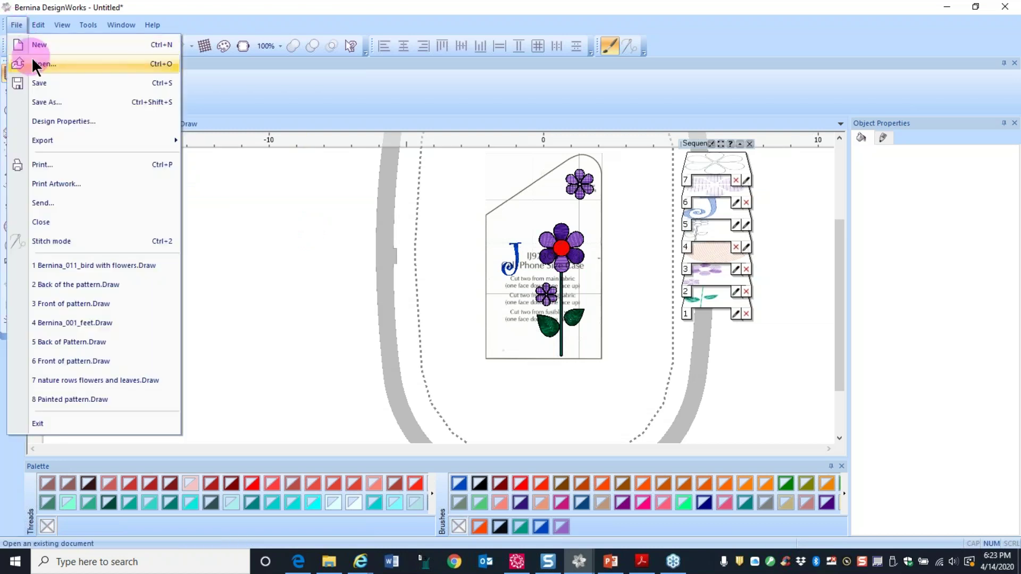
left_click(42, 63)
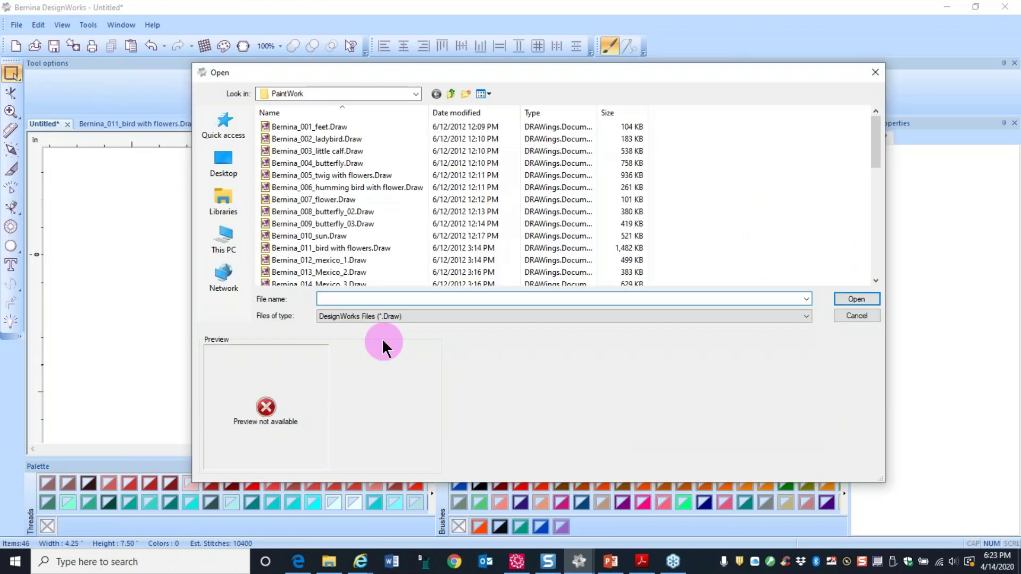
- Open the file Front of pattern.Draw from the Paint Play folder on the desktop
left_click(223, 239)
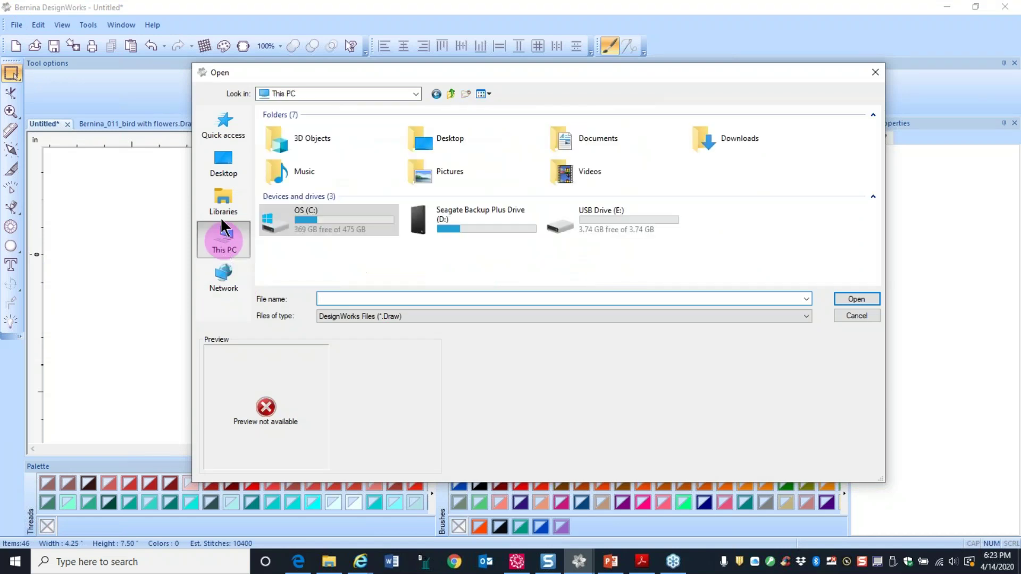
left_click(225, 174)
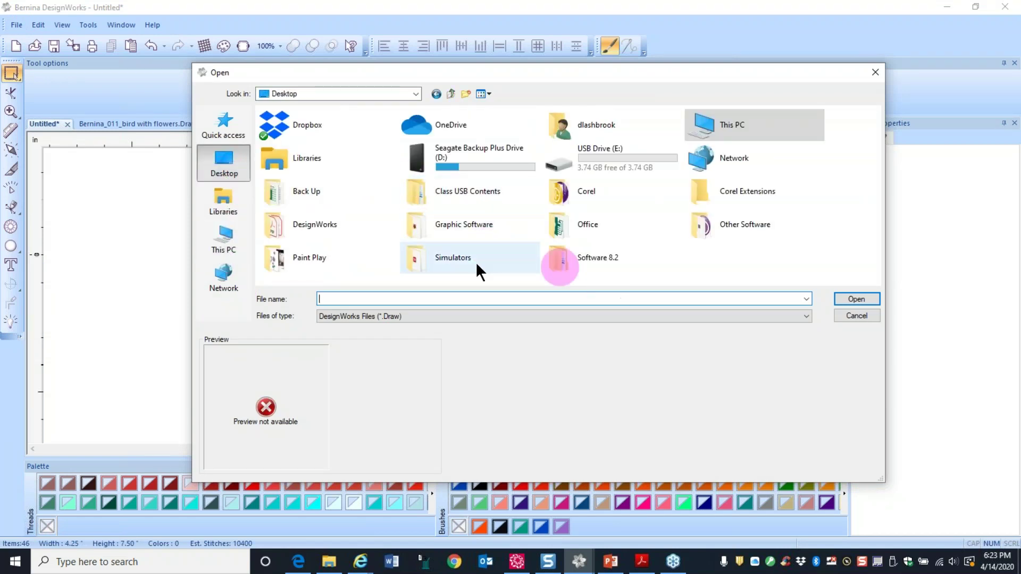
double_click(307, 257)
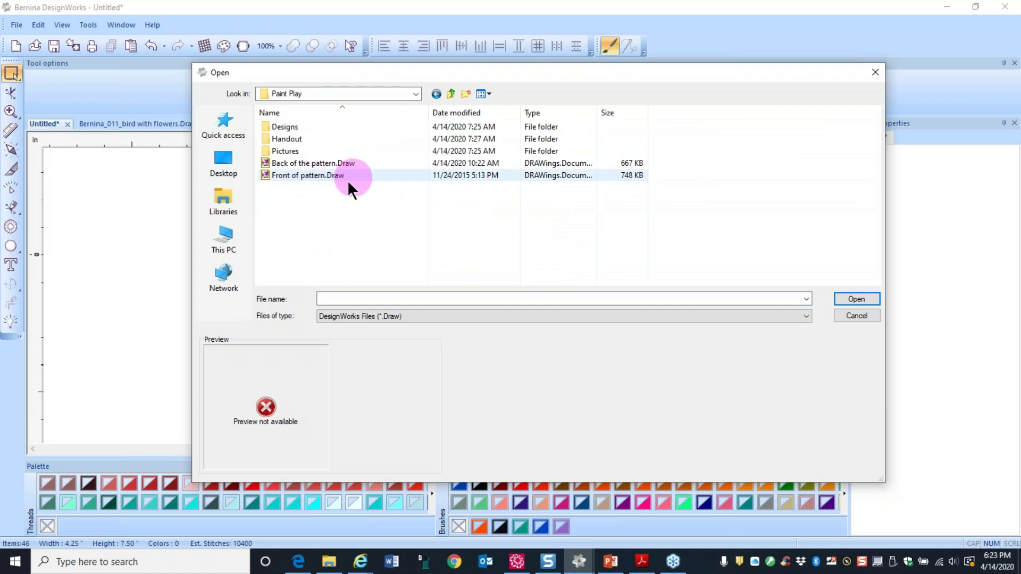
left_click(282, 179)
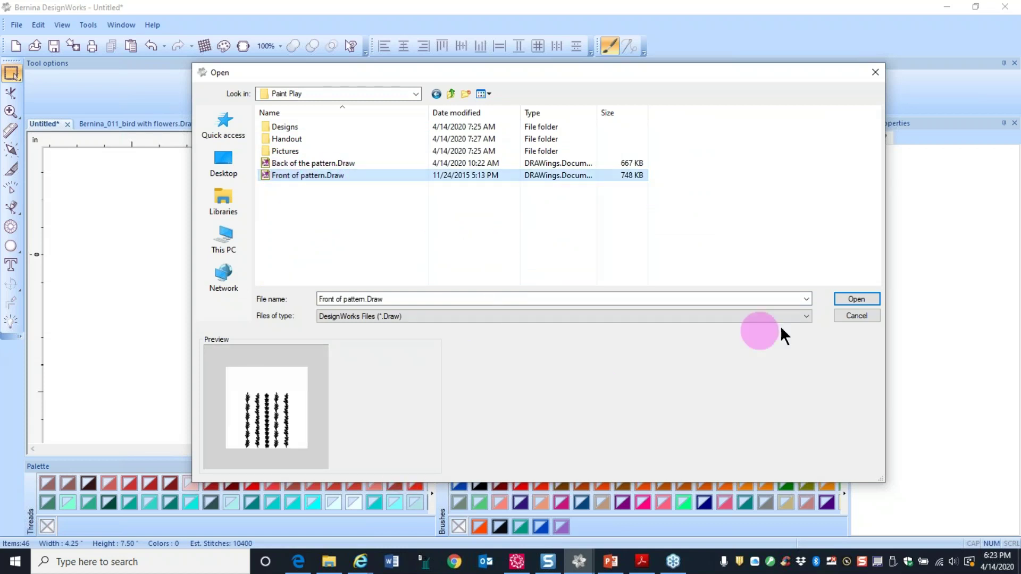
left_click(847, 298)
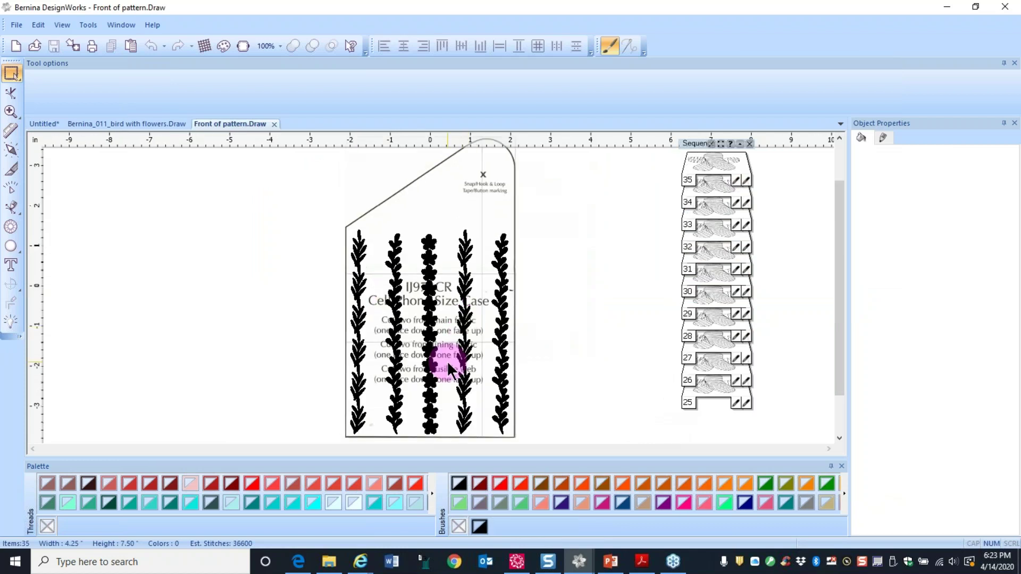
- Recolor the fill of all vine and flower motifs on the phone case pattern with the Red brush
scroll(446, 361, "up", 1)
scroll(447, 371, "up", 1)
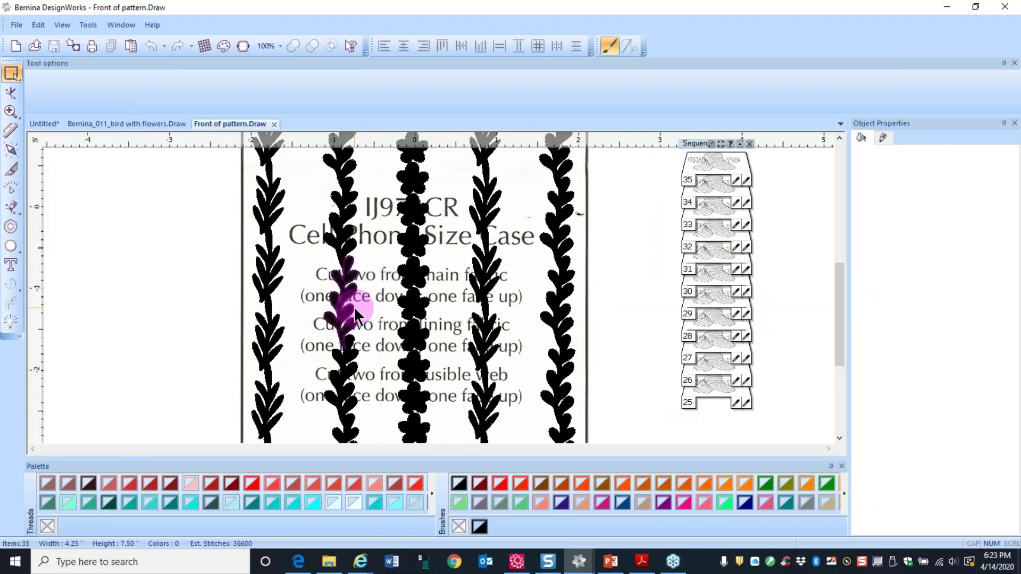
scroll(396, 366, "down", 2)
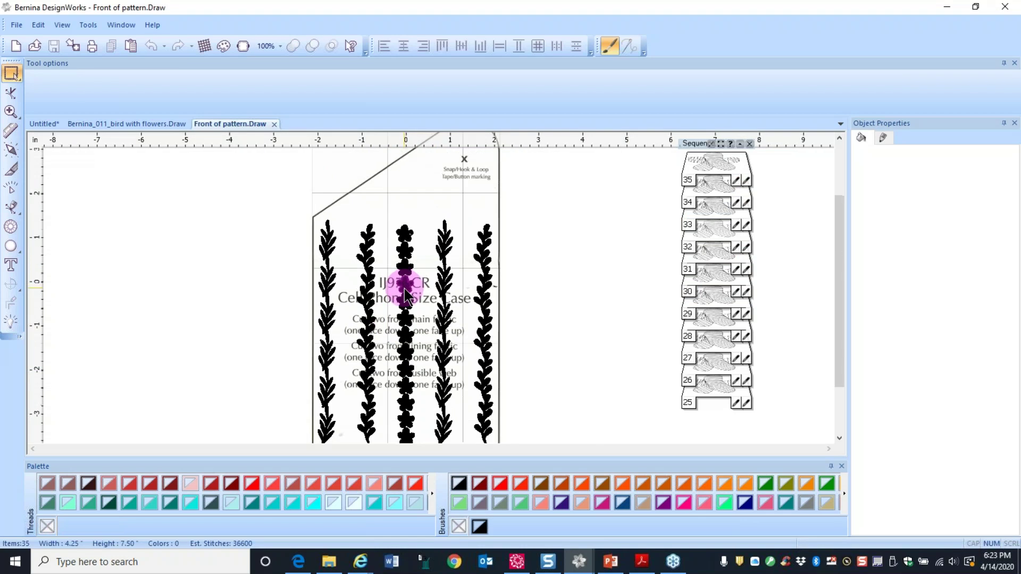
left_click(404, 294)
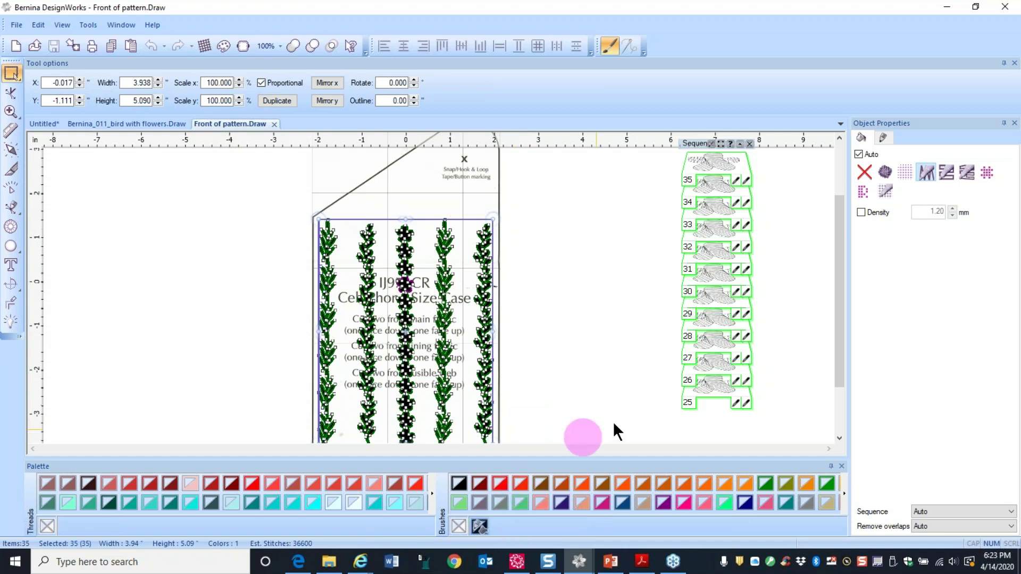
left_click(500, 483)
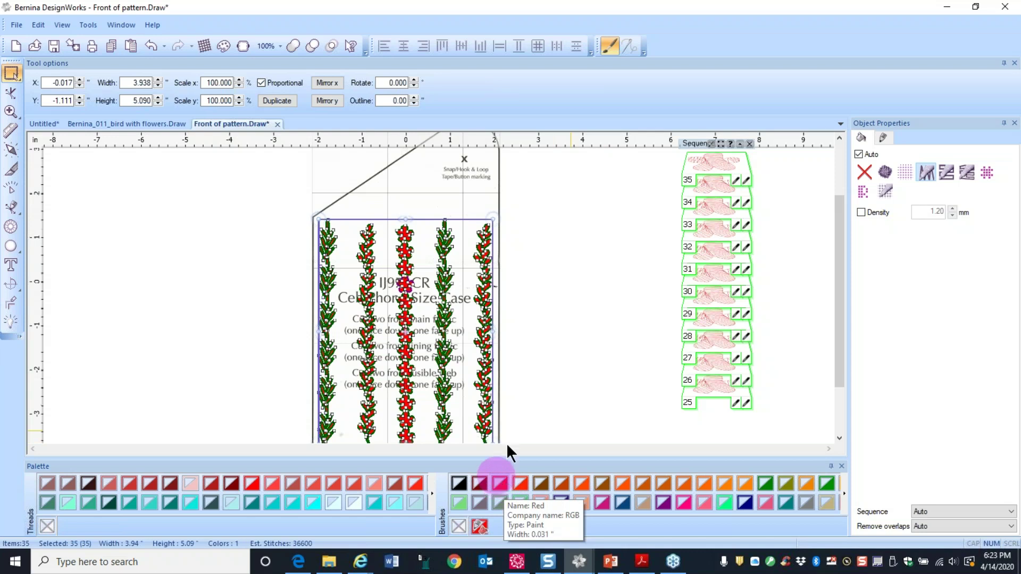
left_click(532, 385)
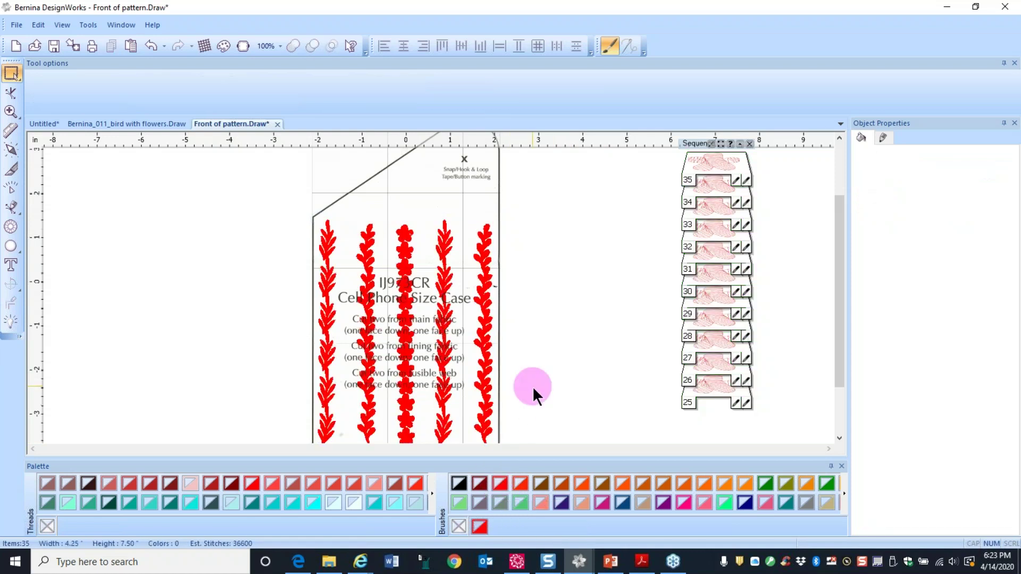
- Apply a black brush outline to all the vine and flower motifs
left_click(458, 482)
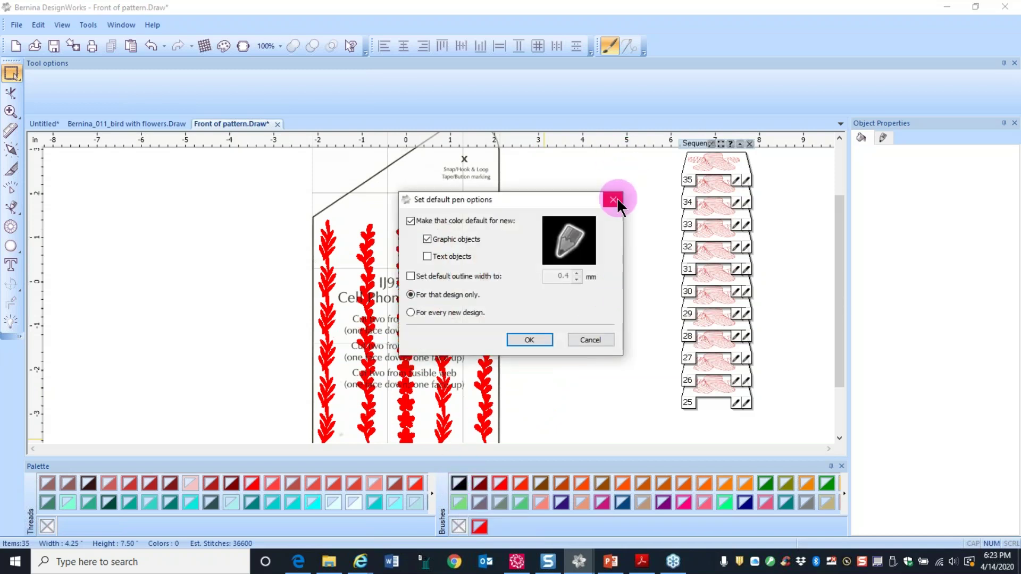
left_click(614, 200)
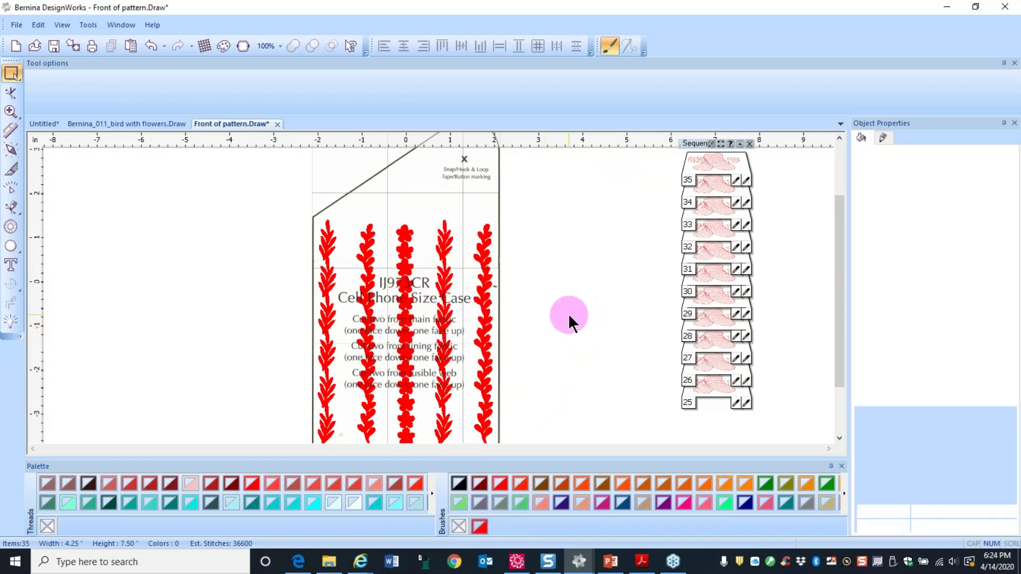
key("ctrl+a")
left_click(459, 483)
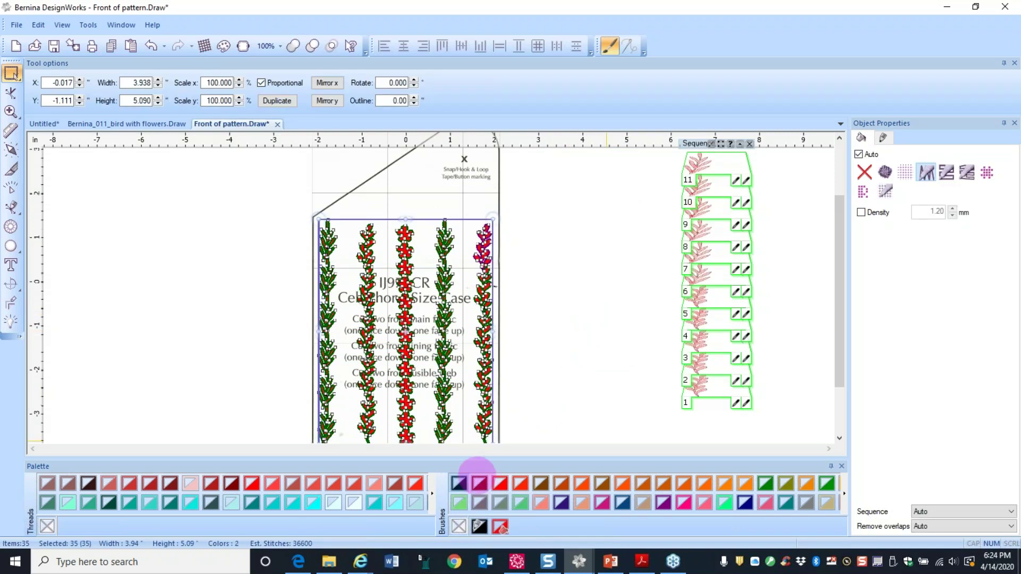
left_click(605, 333)
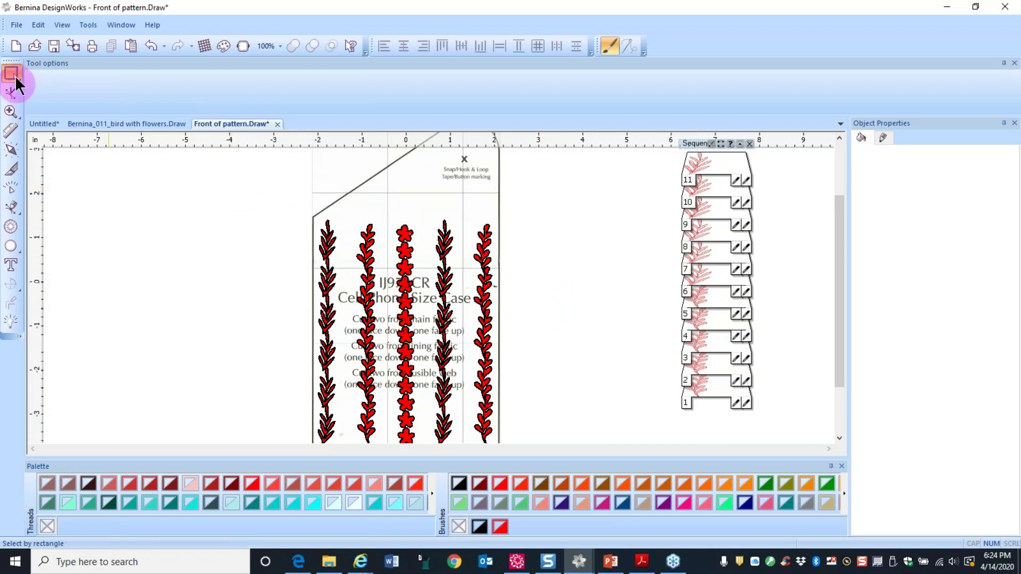
- Export the phone case pattern design, choosing the exp USB device option
left_click(72, 45)
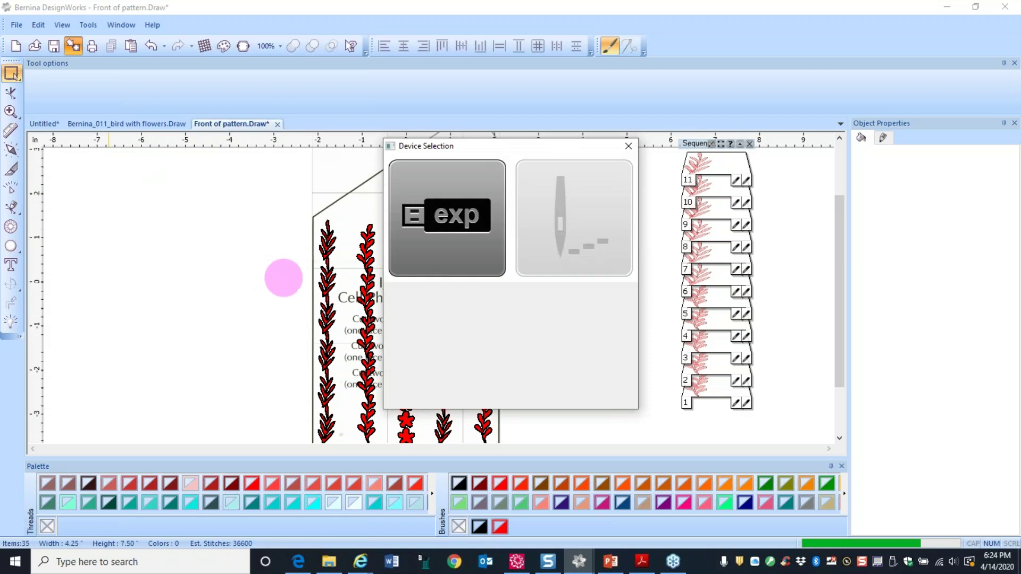
left_click(457, 234)
left_click(558, 341)
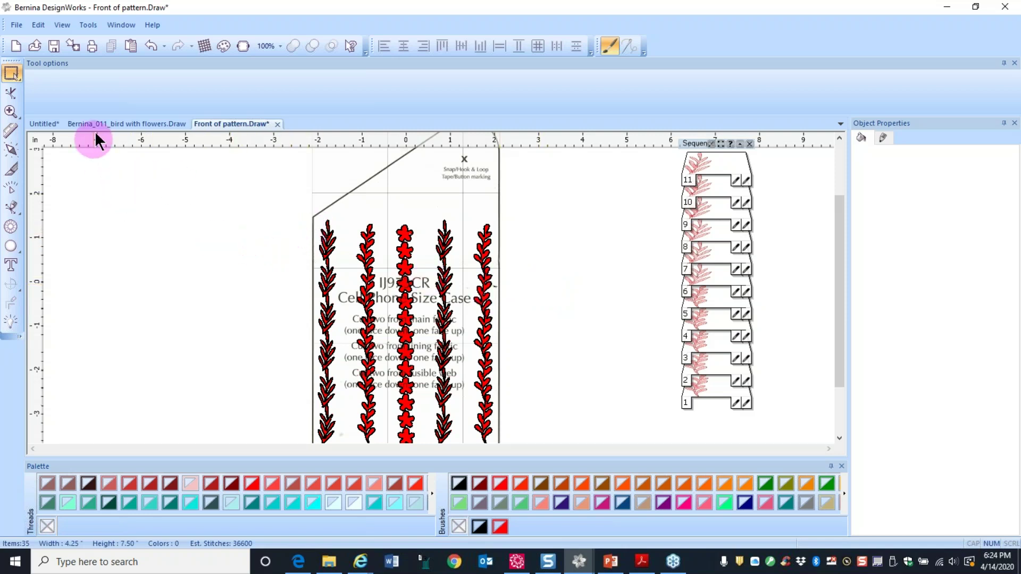
- Start a new design with no fabric selected and set the artwork source to From embroidery
left_click(16, 25)
left_click(34, 43)
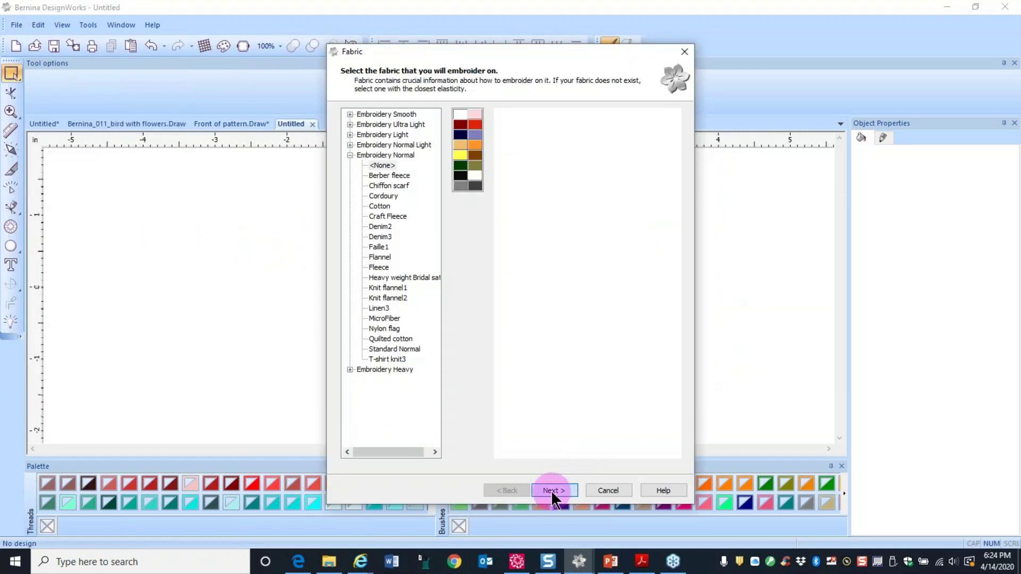
left_click(553, 490)
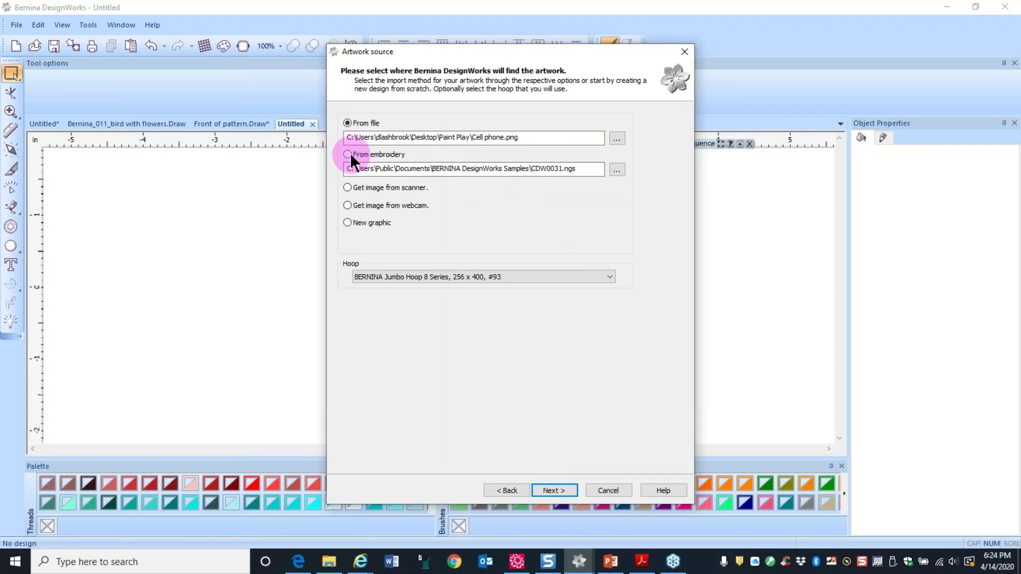
left_click(347, 155)
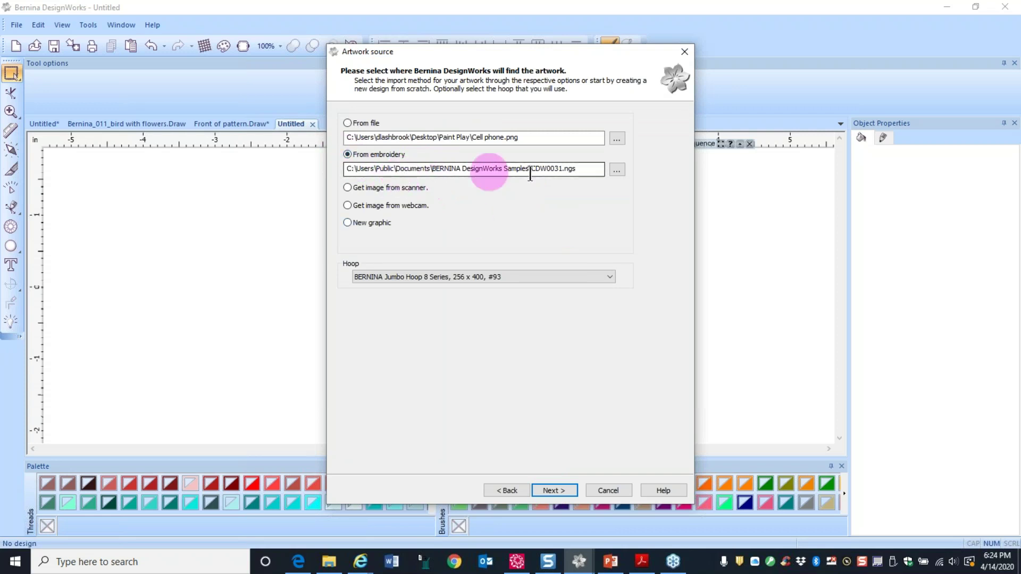
- Choose CDW0031.ngs from the BERNINA DesignWorks Samples folder as the embroidery source, with the file type left at All Supported
left_click(617, 169)
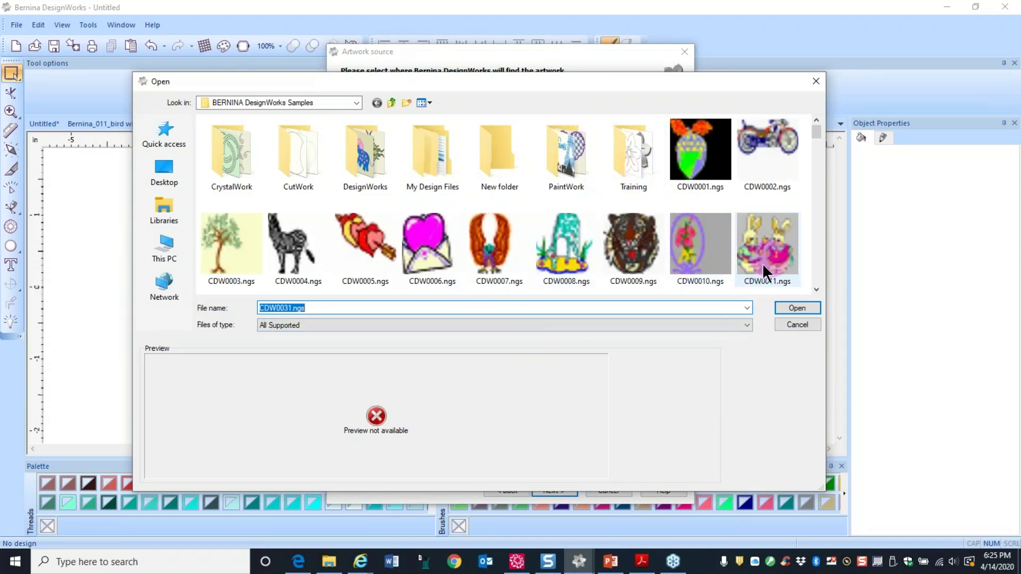
scroll(758, 241, "down", 5)
scroll(755, 219, "up", 5)
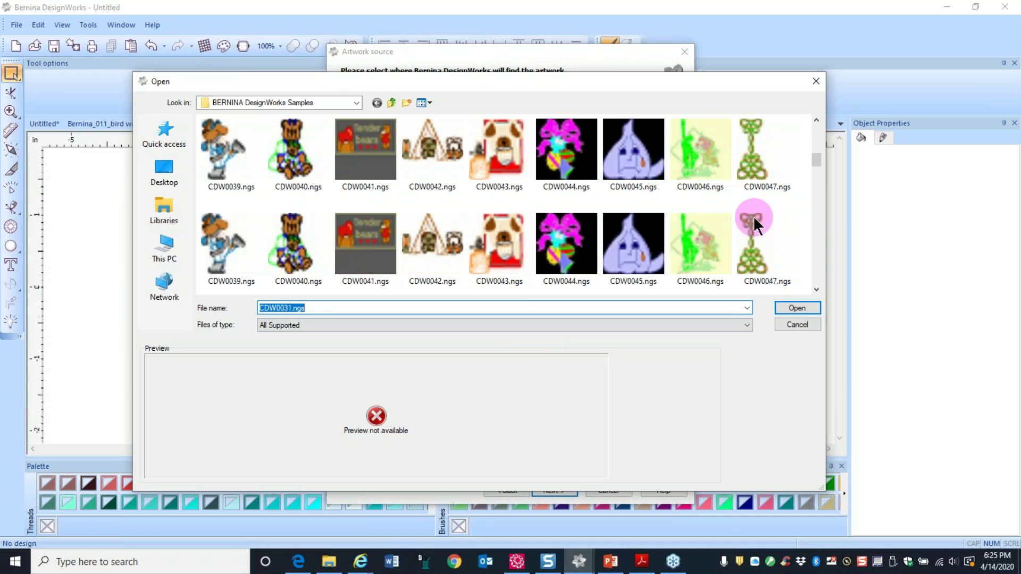
scroll(756, 222, "up", 1)
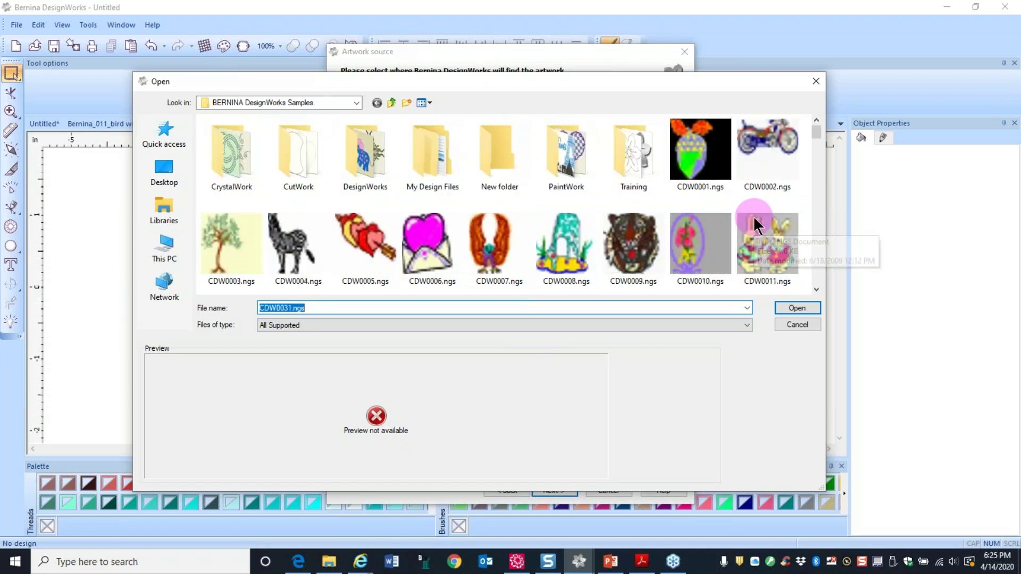
left_click(747, 324)
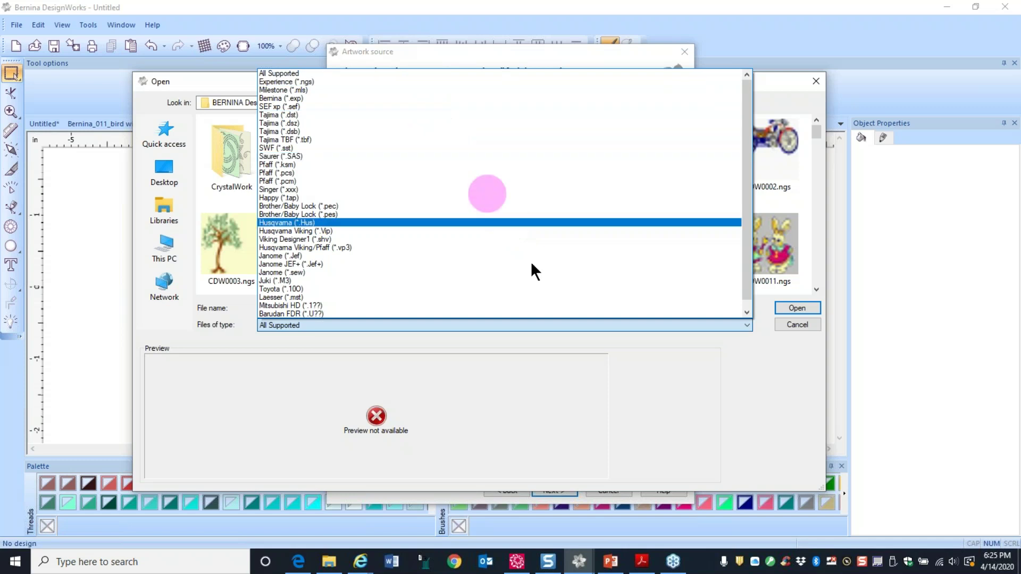
left_click(725, 327)
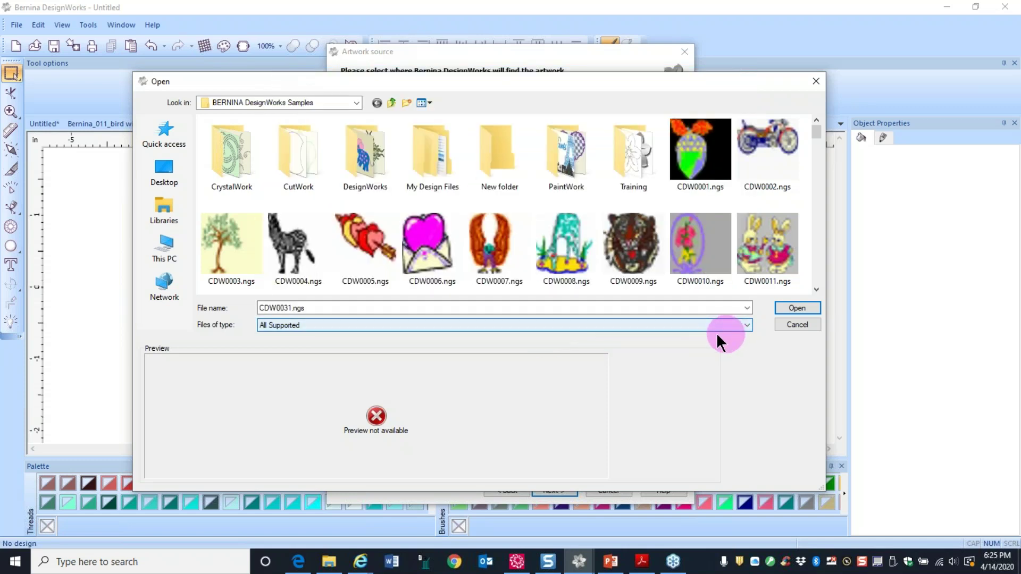
left_click(816, 290)
left_click_drag(817, 290, 816, 290)
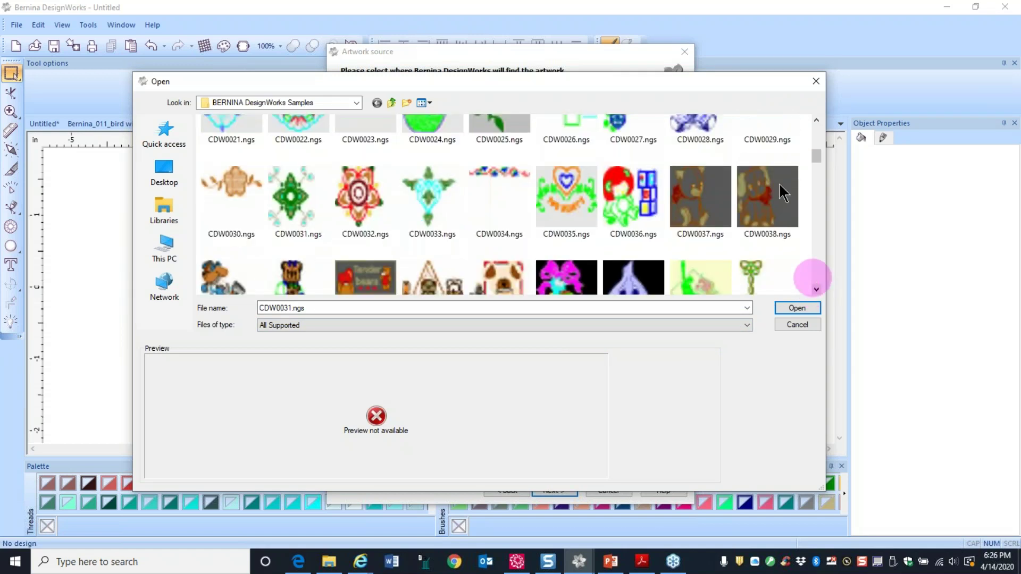
left_click(302, 213)
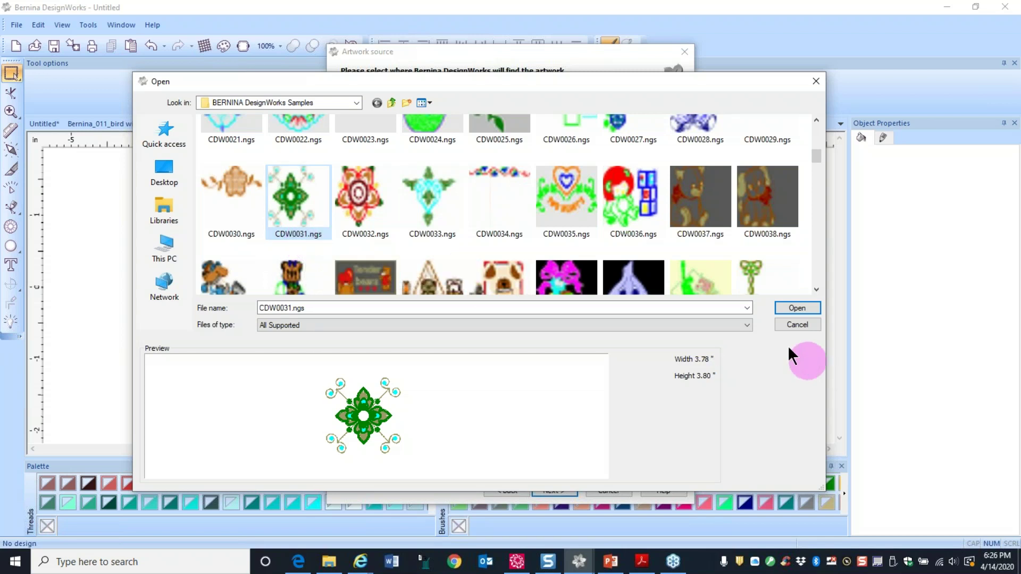
left_click(798, 309)
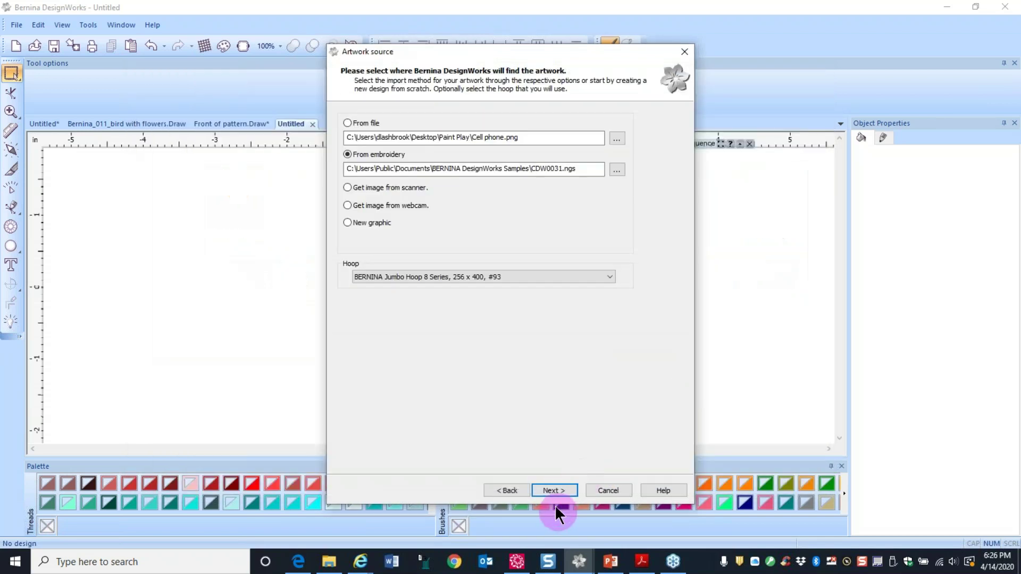
- Finish the new design setup, keeping all three thread colors and the RGB threads palette
left_click(553, 490)
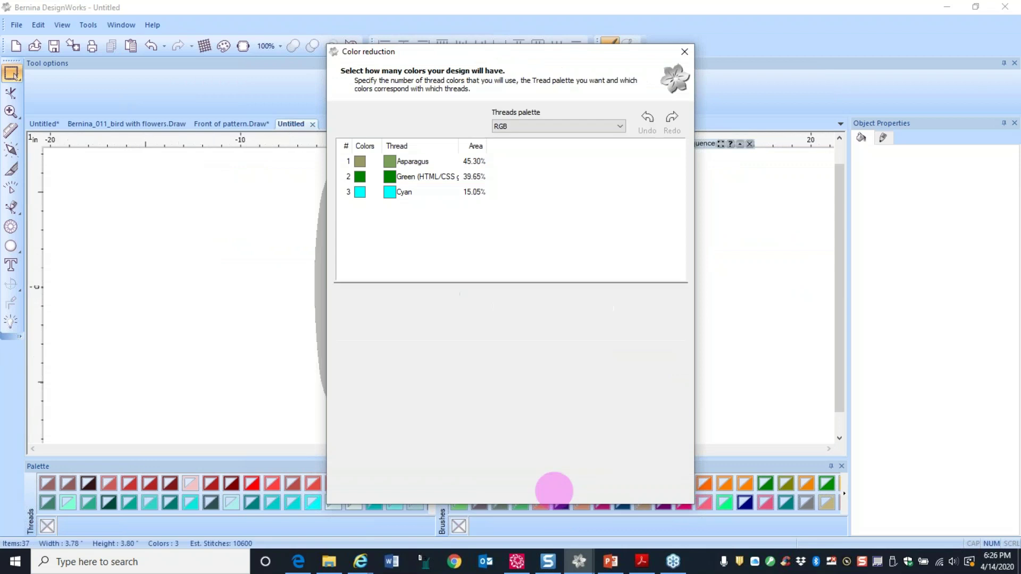
left_click(360, 194)
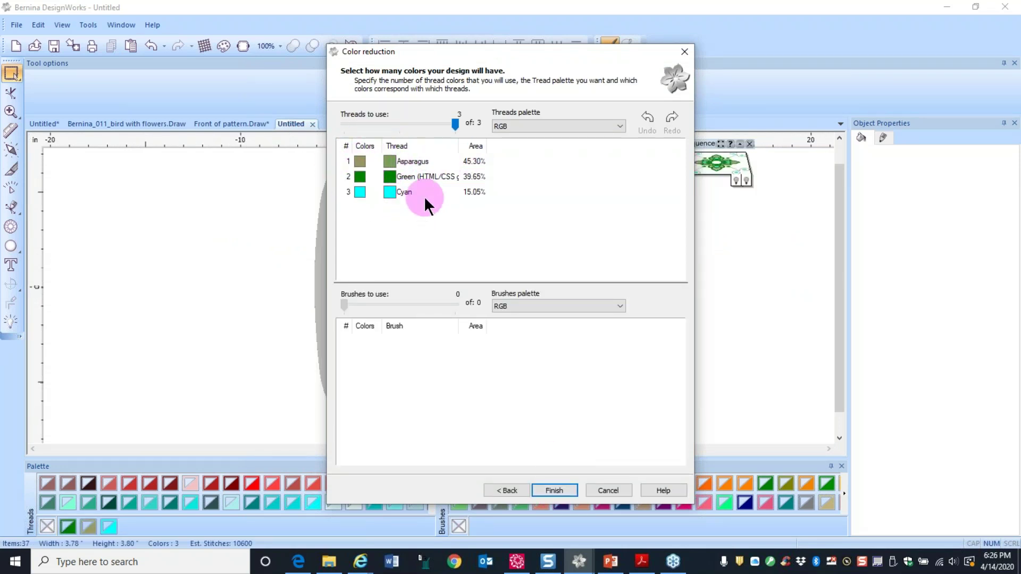
left_click(439, 346)
left_click(553, 490)
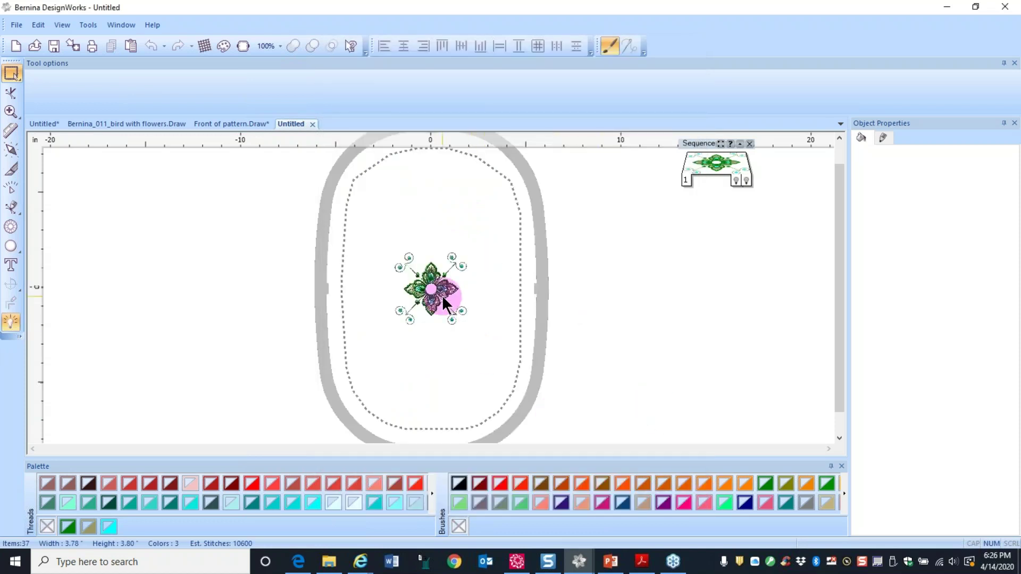
- Convert all objects of the imported embroidery design to curves and deselect them
scroll(442, 295, "up", 5)
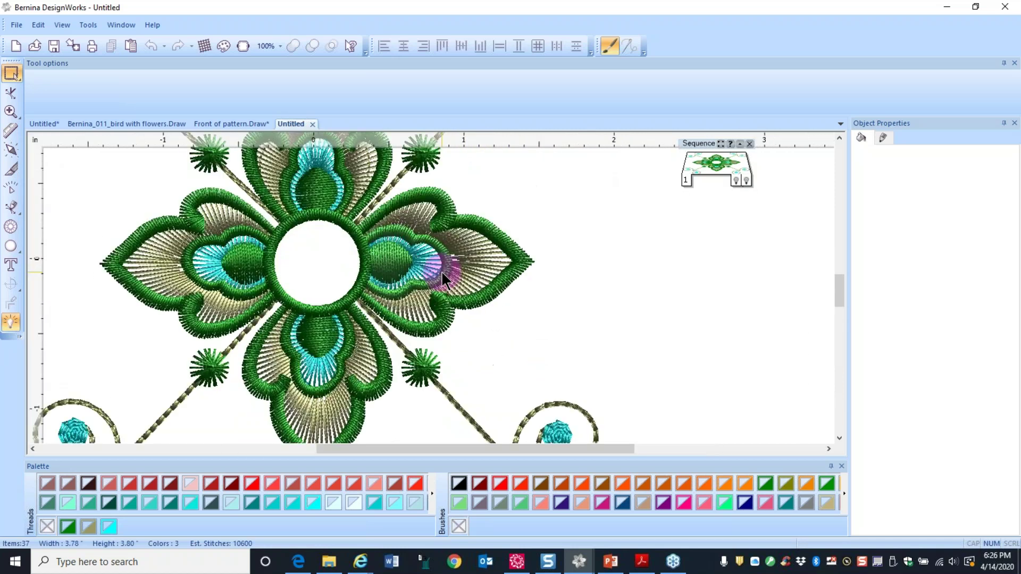
scroll(441, 270, "up", 1)
scroll(445, 258, "down", 1)
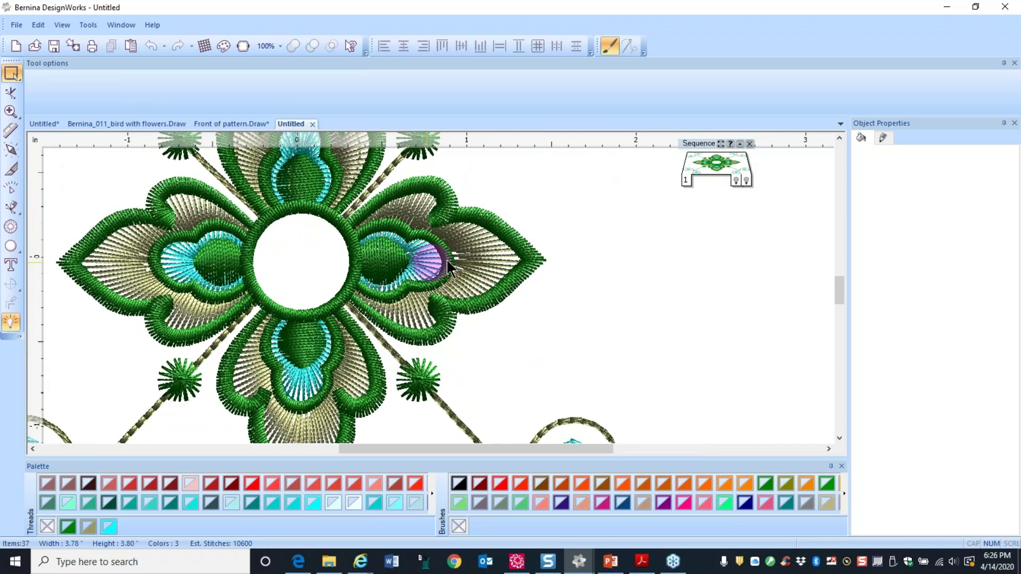
scroll(446, 258, "down", 3)
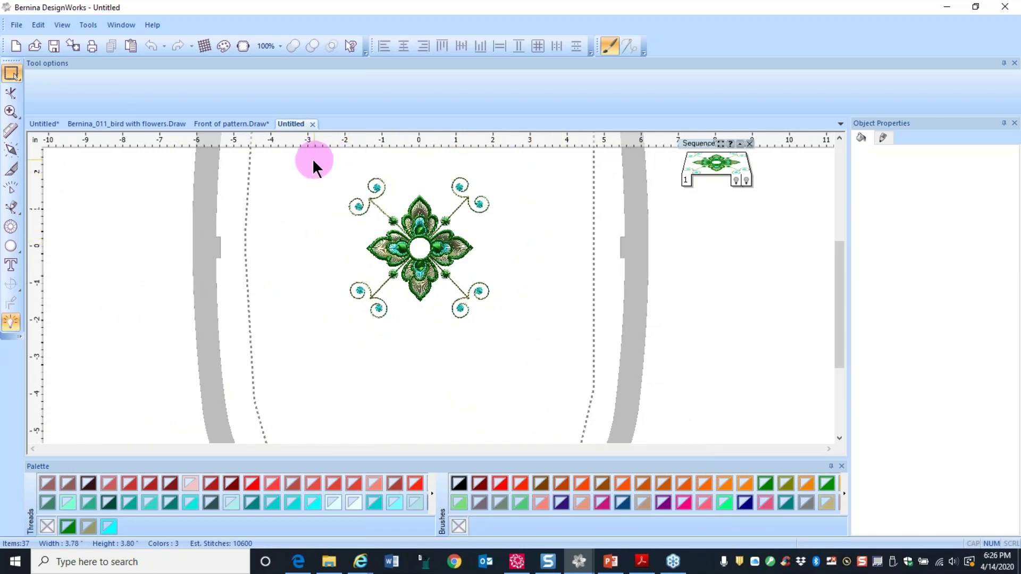
left_click_drag(313, 159, 538, 361)
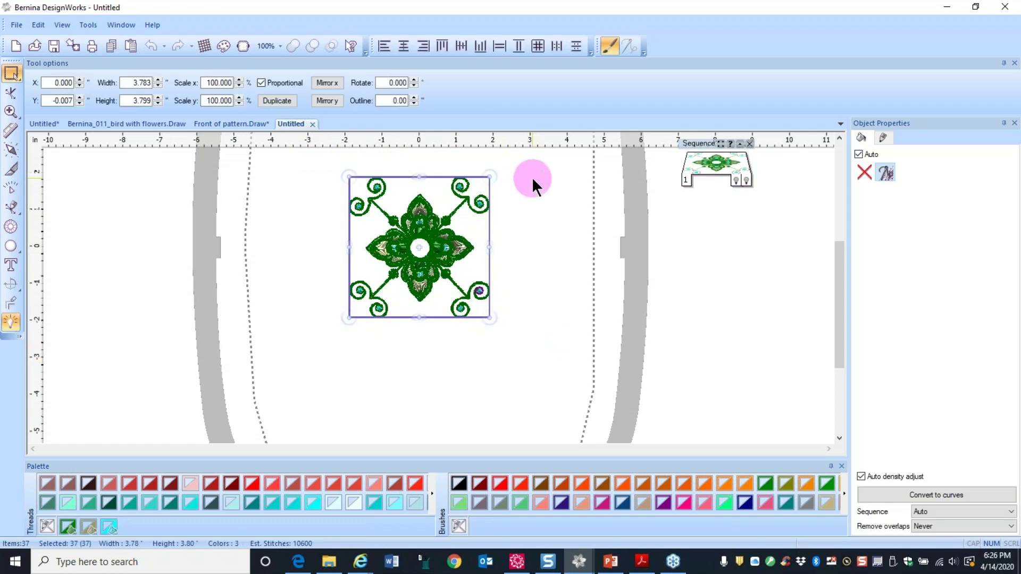
right_click(454, 247)
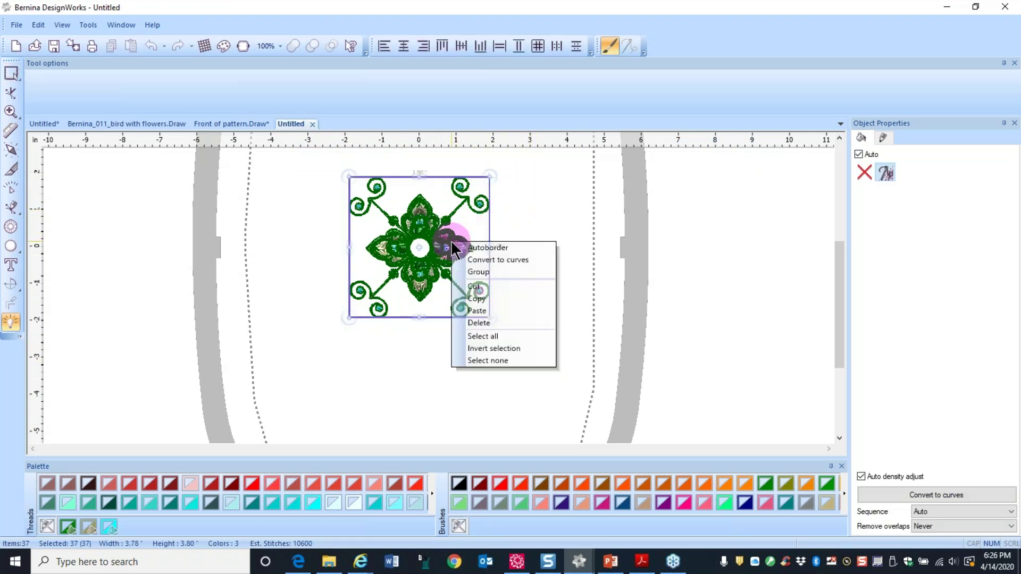
left_click(483, 260)
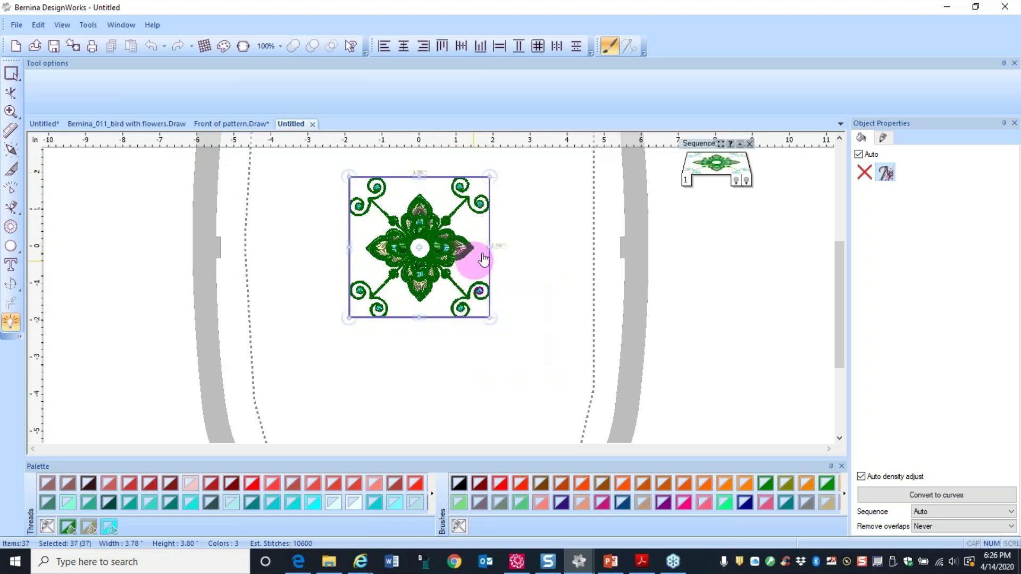
left_click(548, 230)
- Examine the converted design's stitches up close and play part of its stitch-out with Slow redraw
scroll(465, 235, "up", 1)
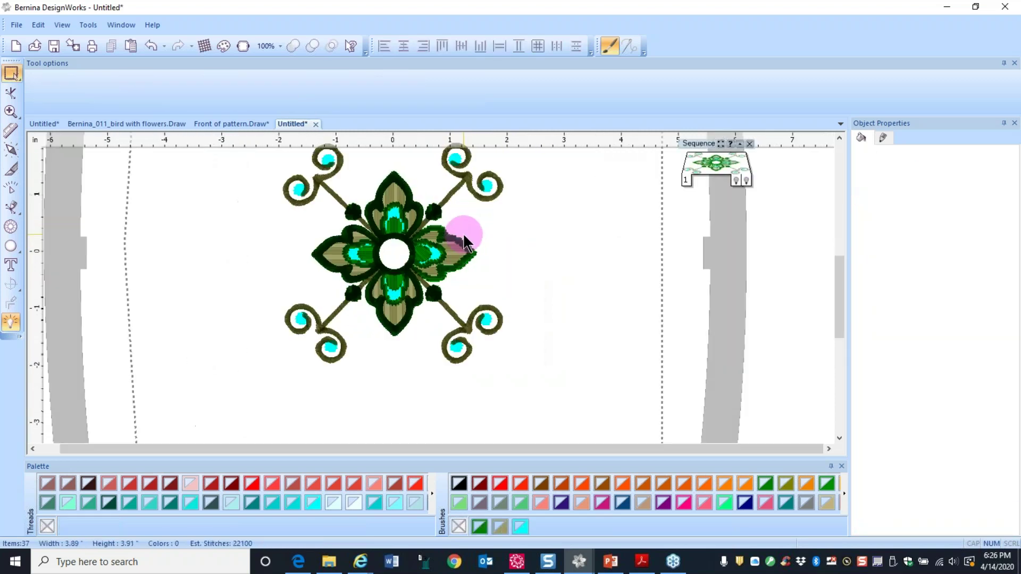
scroll(463, 233, "up", 4)
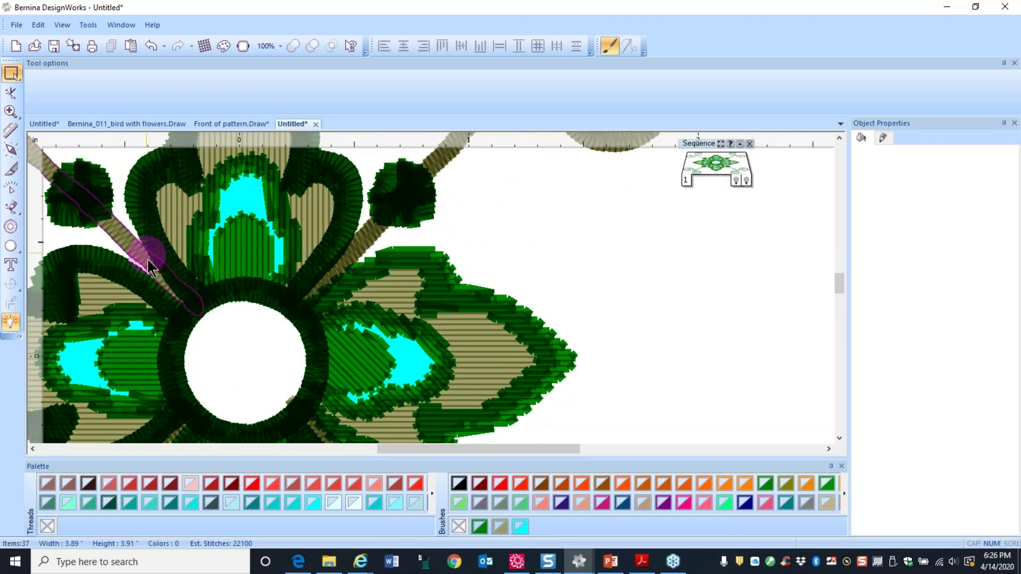
scroll(255, 264, "down", 2)
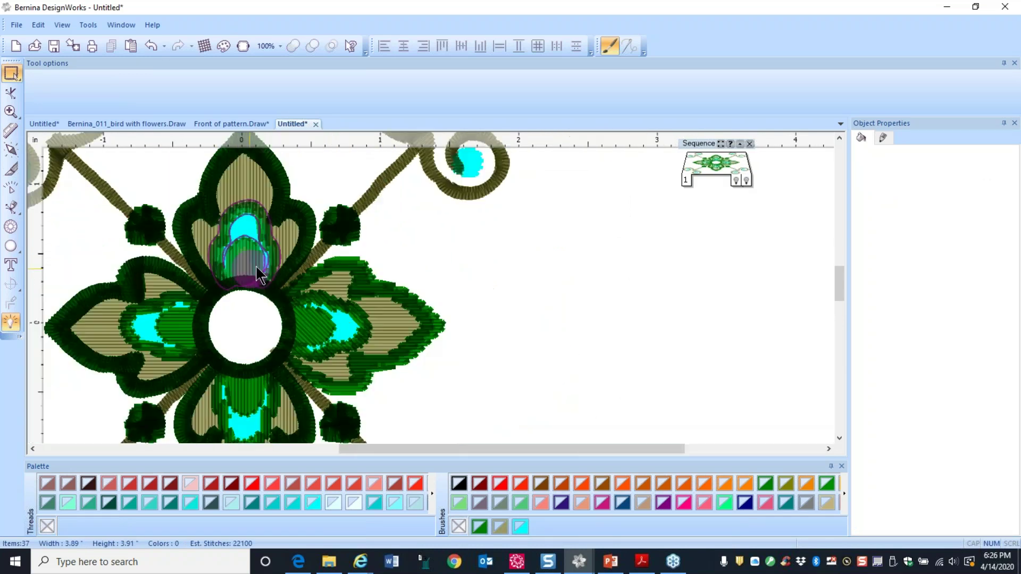
scroll(256, 264, "down", 4)
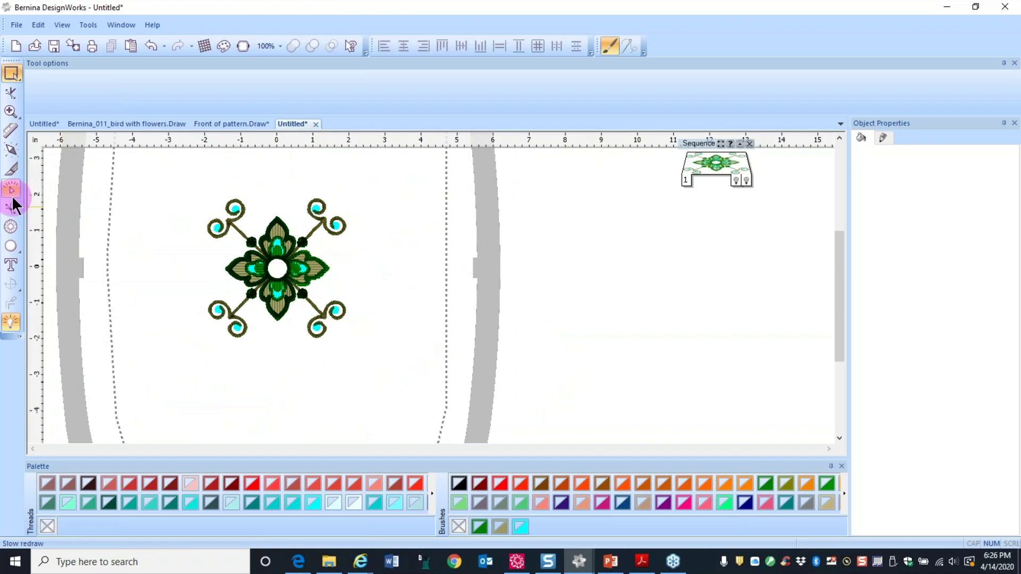
left_click(11, 196)
left_click(673, 207)
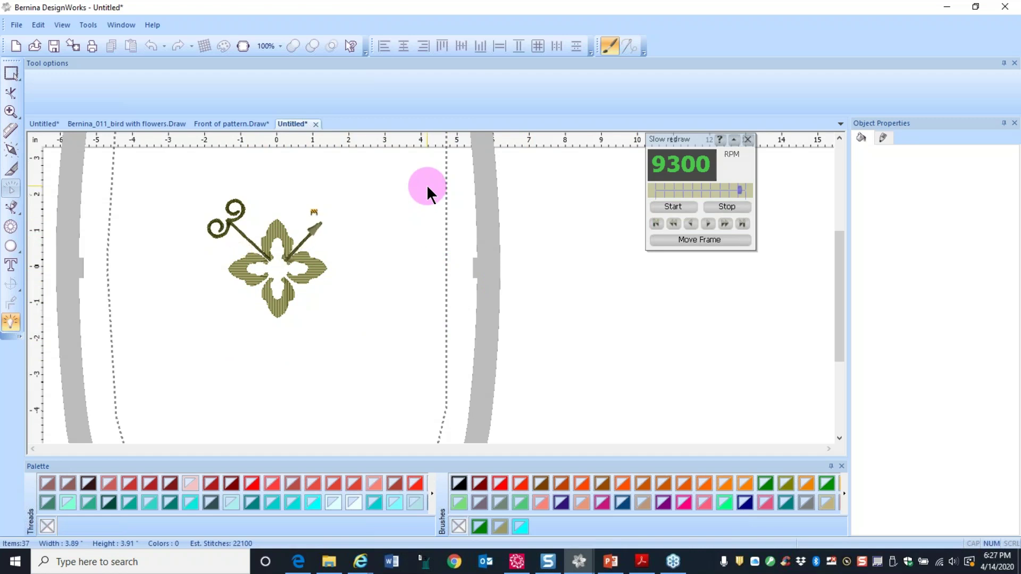
left_click(726, 208)
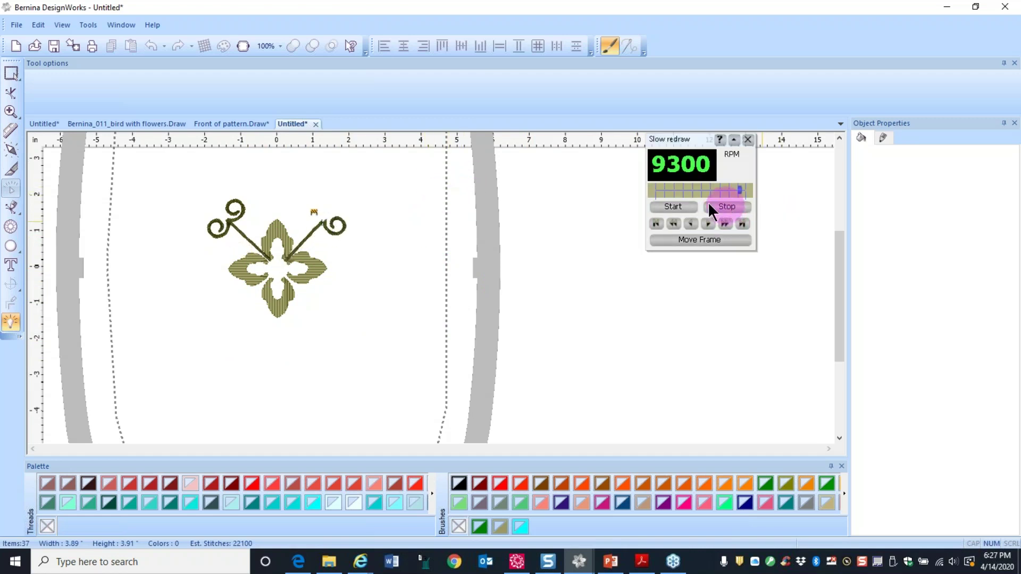
left_click(748, 139)
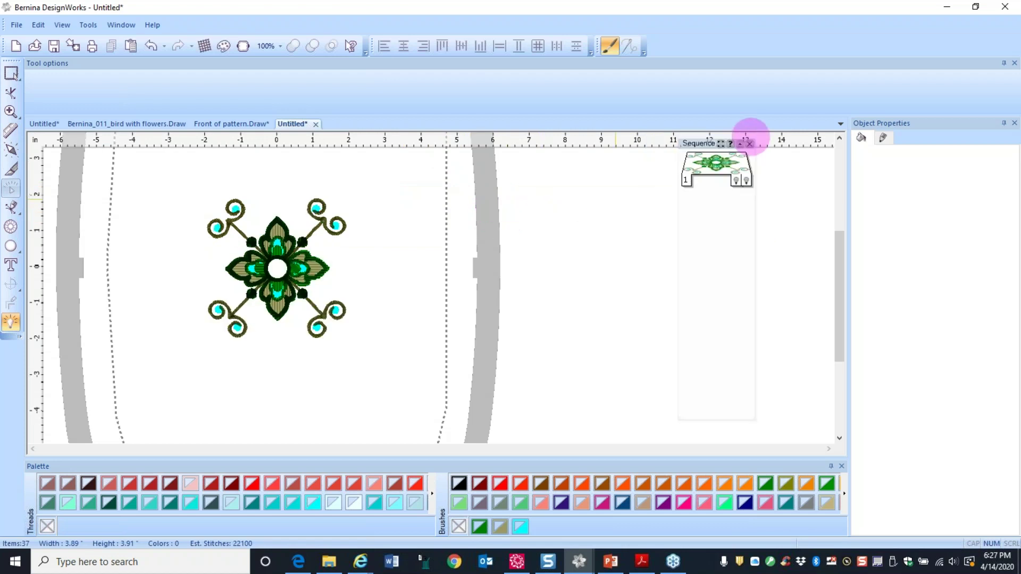
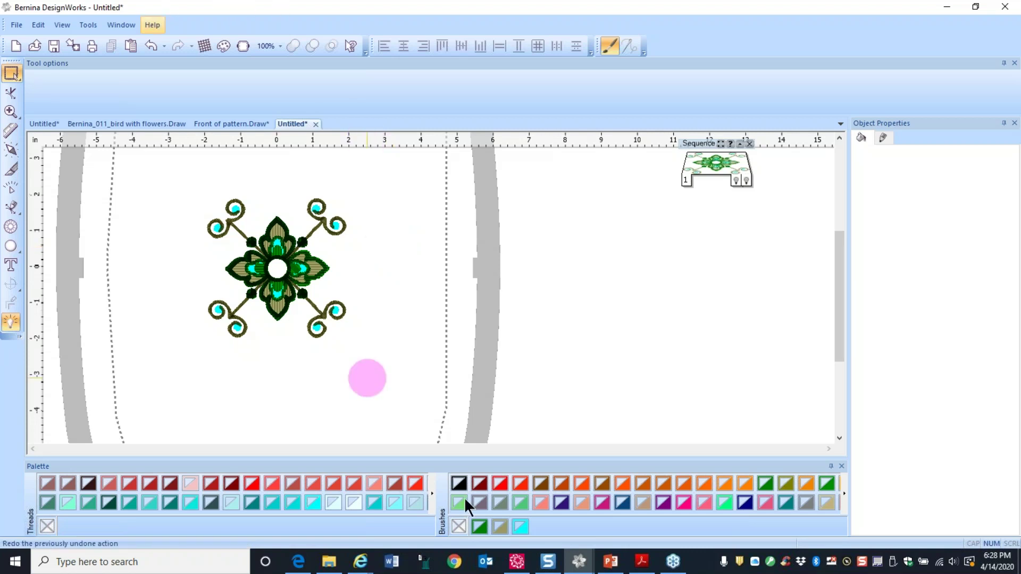
- Switch to BERNINA Embroidery Software DesignerPlus and open the Pattern Stamp pattern selection, browsing the available pattern sets
left_click(516, 563)
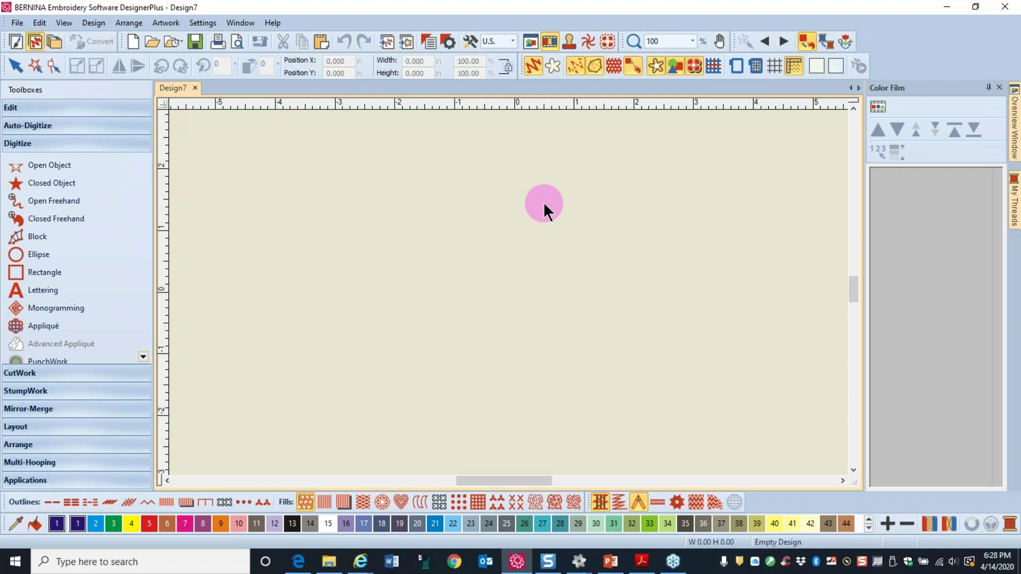
left_click(144, 357)
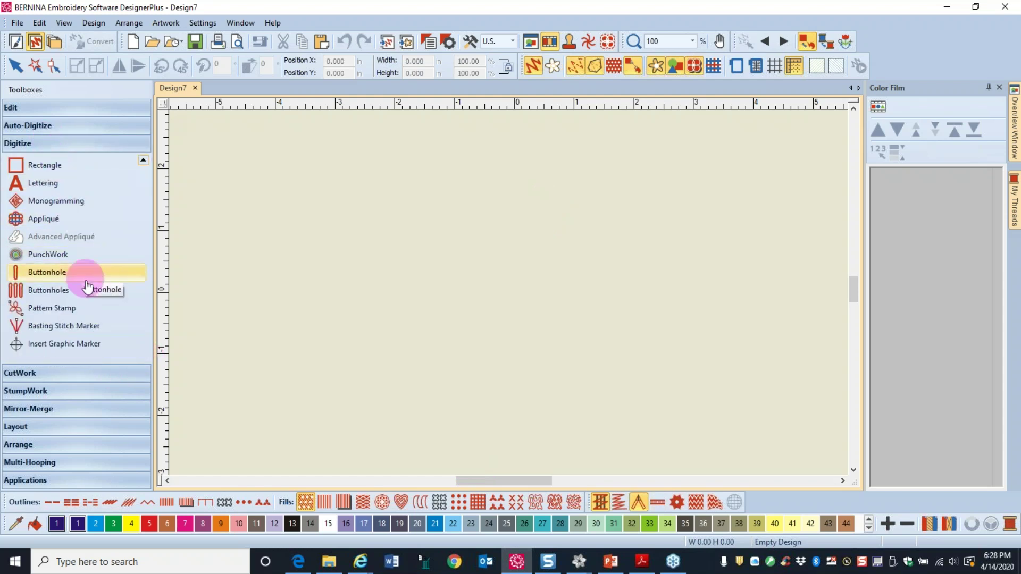
left_click(37, 312)
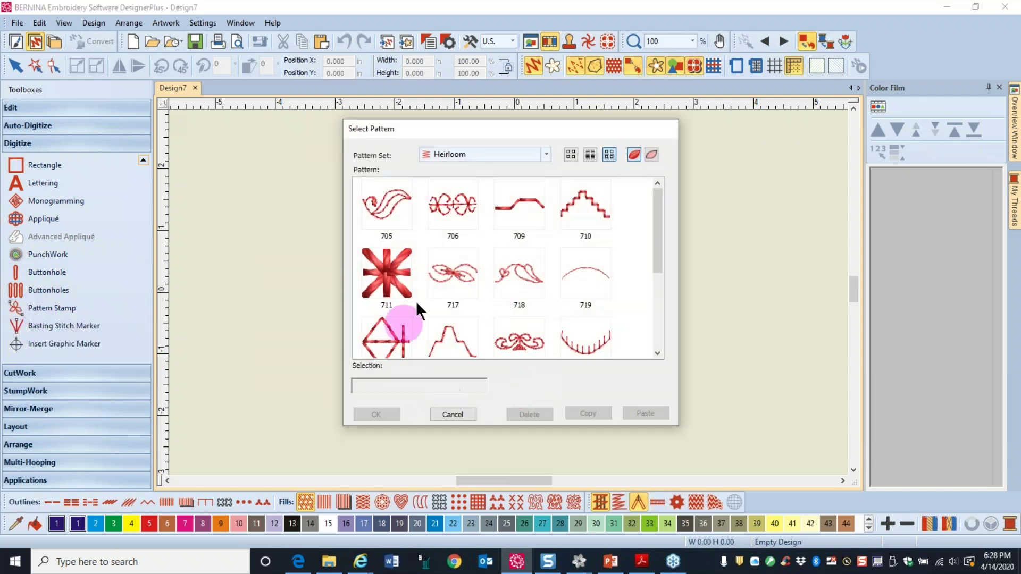
left_click(546, 154)
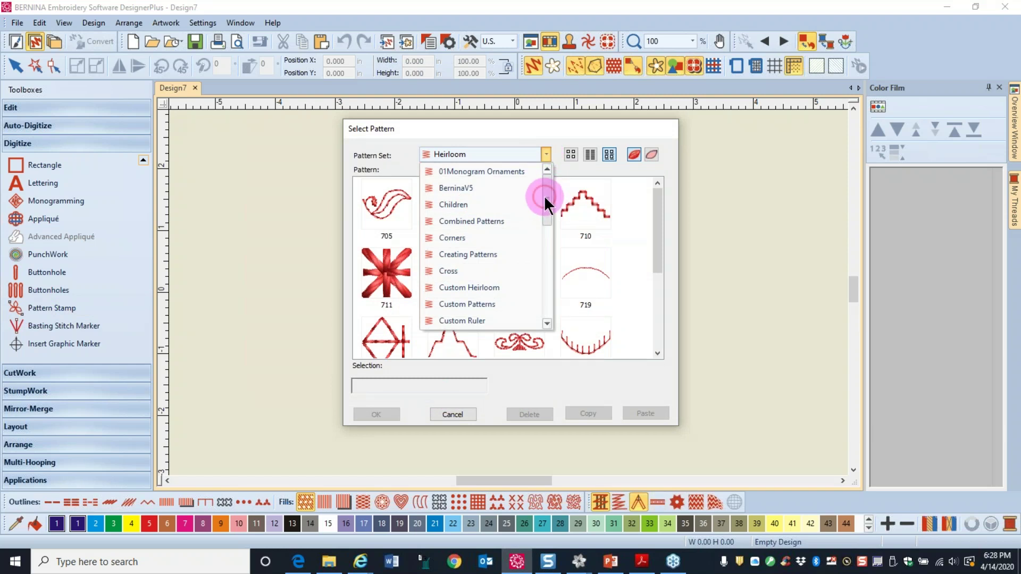
left_click_drag(544, 198, 566, 270)
left_click(522, 276)
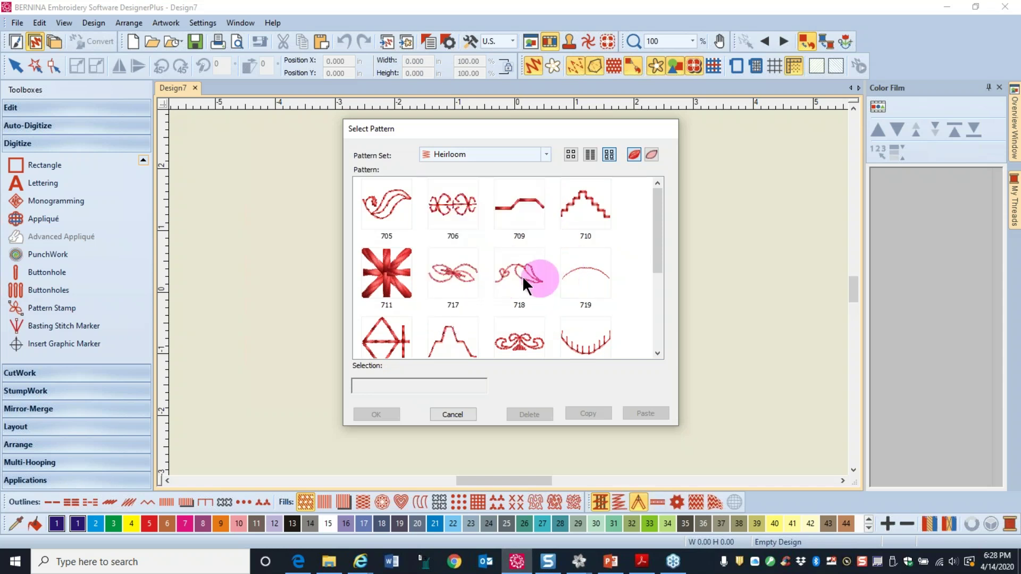
- Choose pattern 112 from the Nature set for the stamp, comparing the outline and stitch previews and keeping the stitch version
left_click(541, 157)
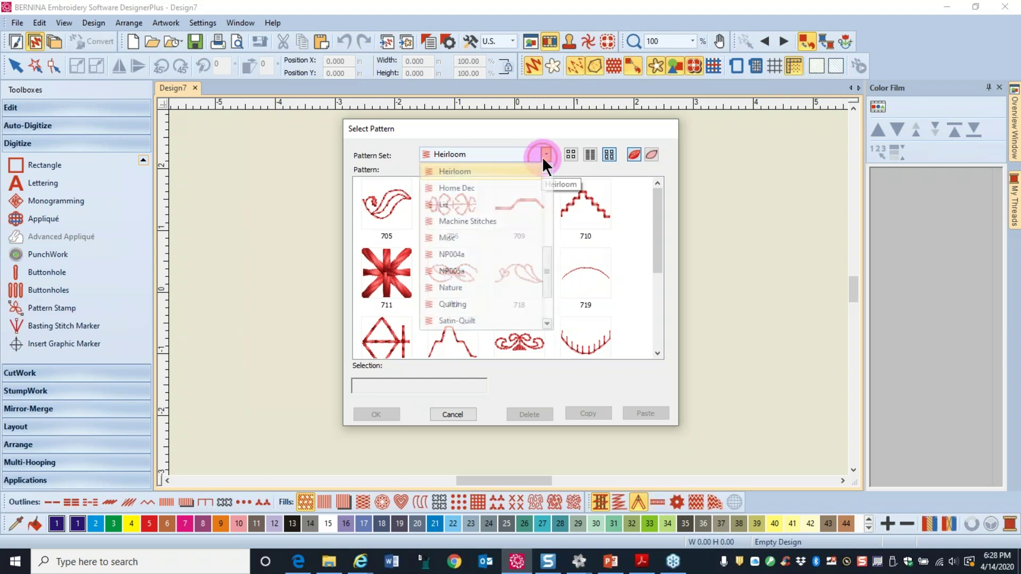
left_click(447, 287)
left_click(452, 288)
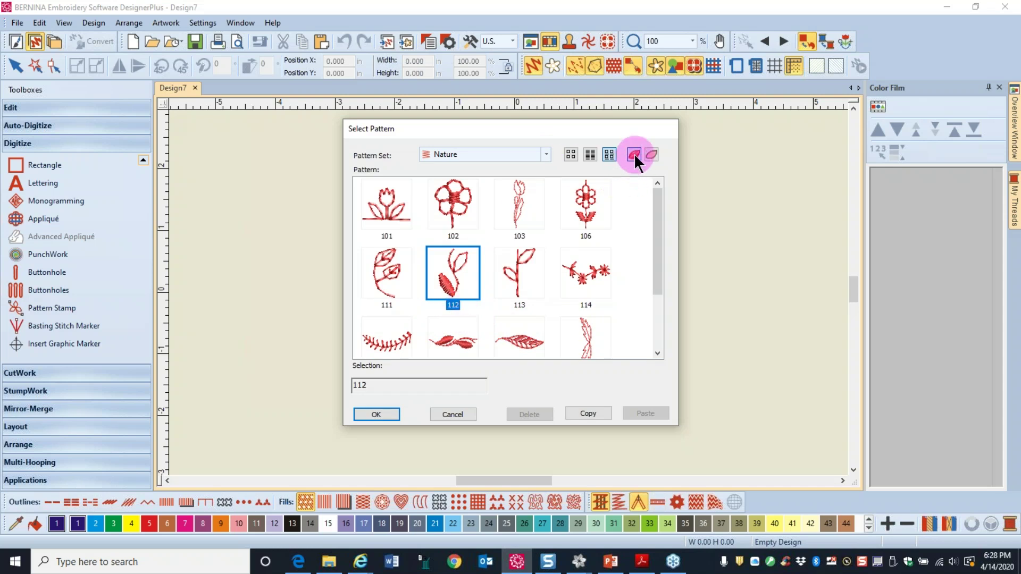
left_click(651, 156)
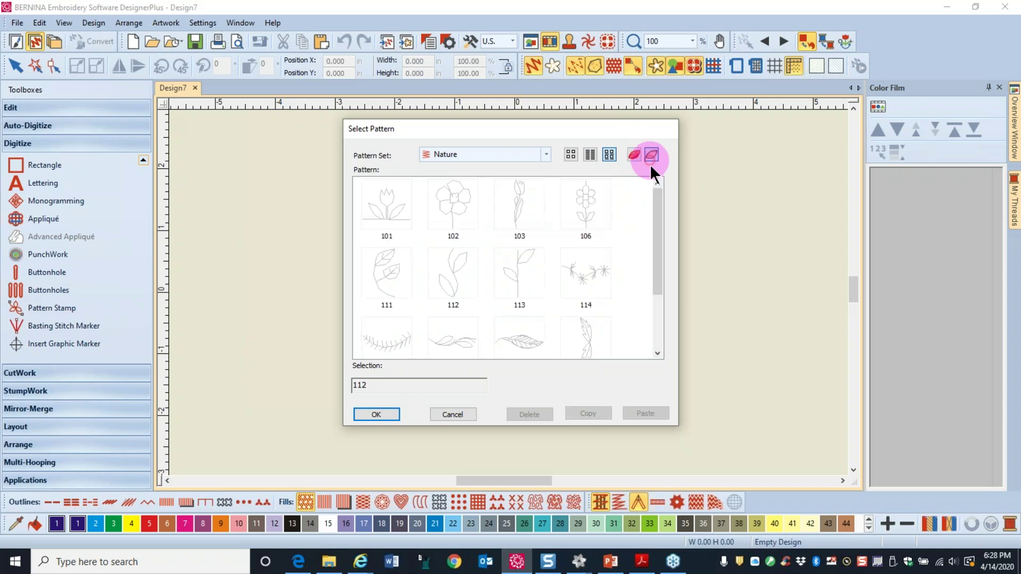
left_click(633, 155)
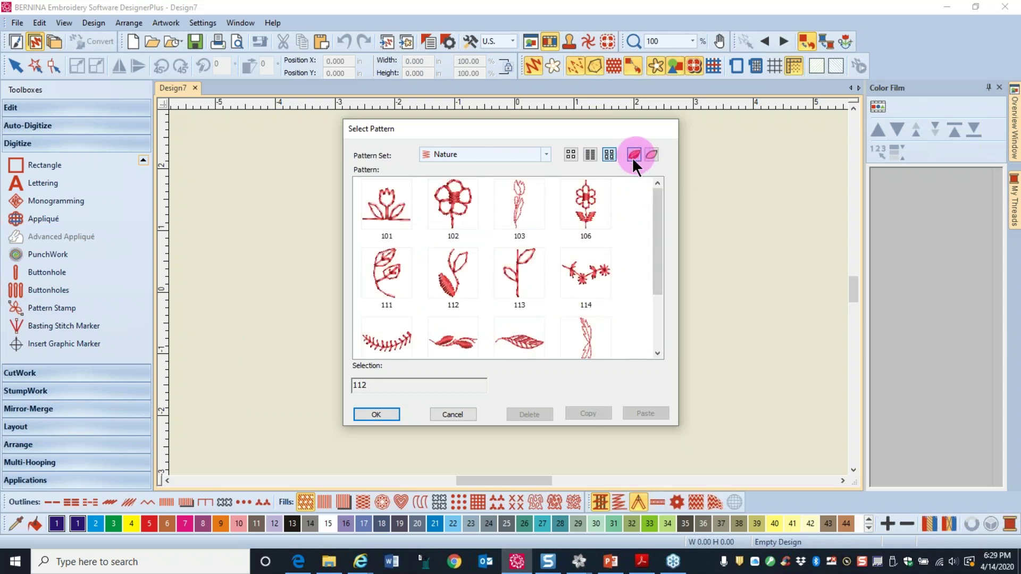
left_click(454, 265)
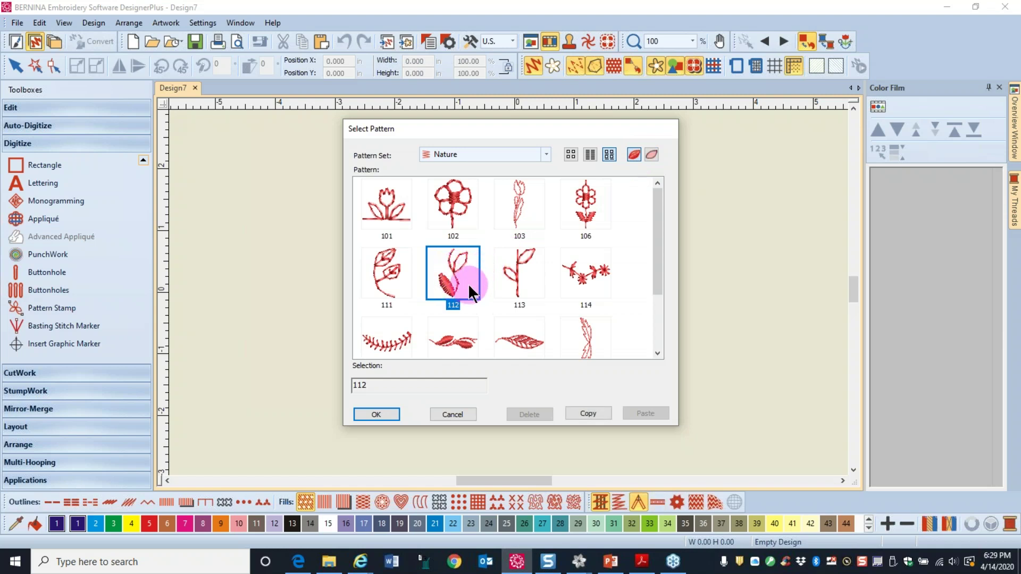
left_click(380, 414)
- Try stamping leaf pattern 112 at about 0.21 by 0.36 in, and undo the placement
left_click(456, 215)
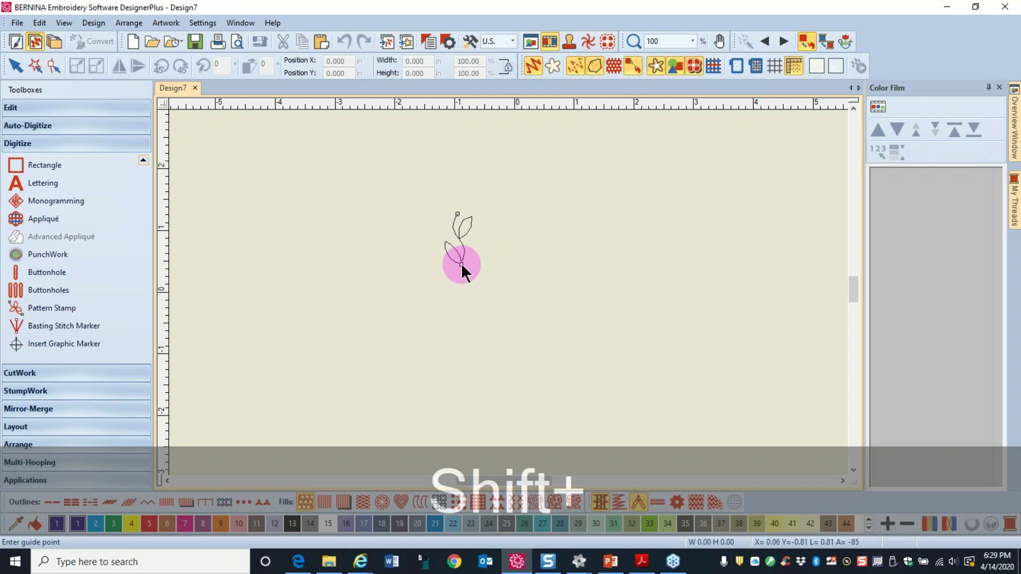
left_click(461, 264)
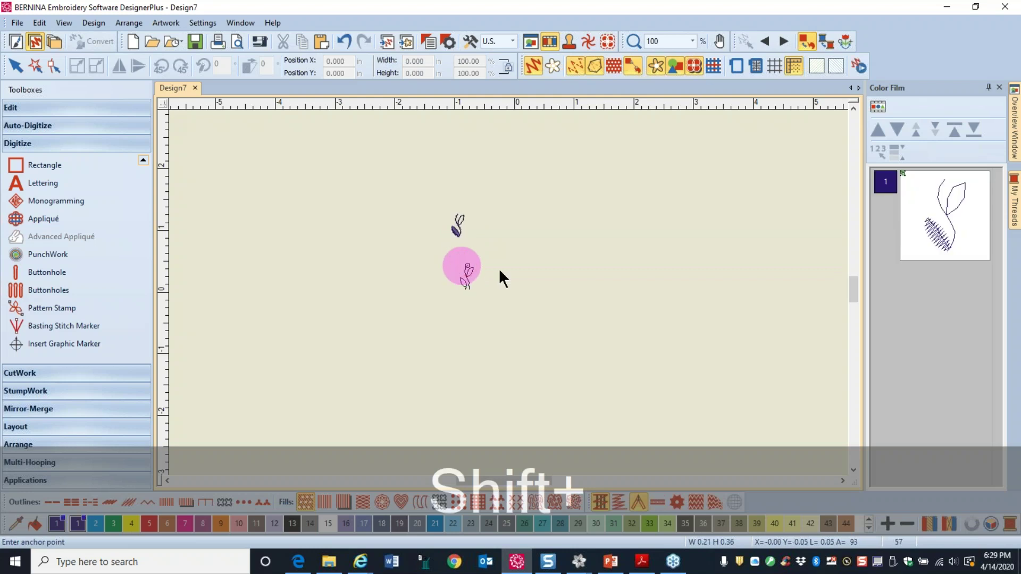
left_click(344, 41)
- Stamp leaf pattern 112 above and left of the design's origin at about 0.51 by 0.89 in, and finish stamping
left_click(461, 202)
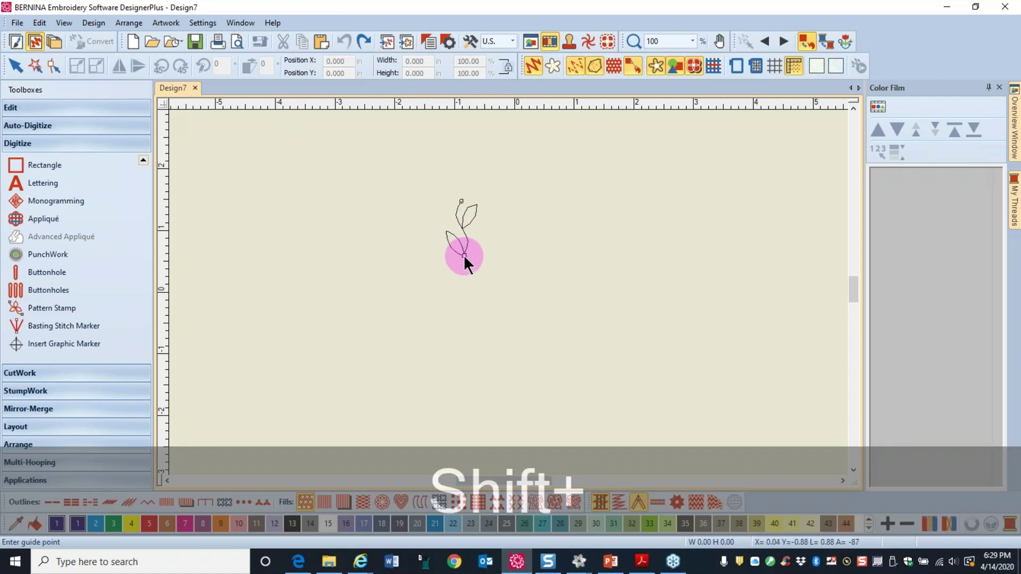
left_click(463, 256)
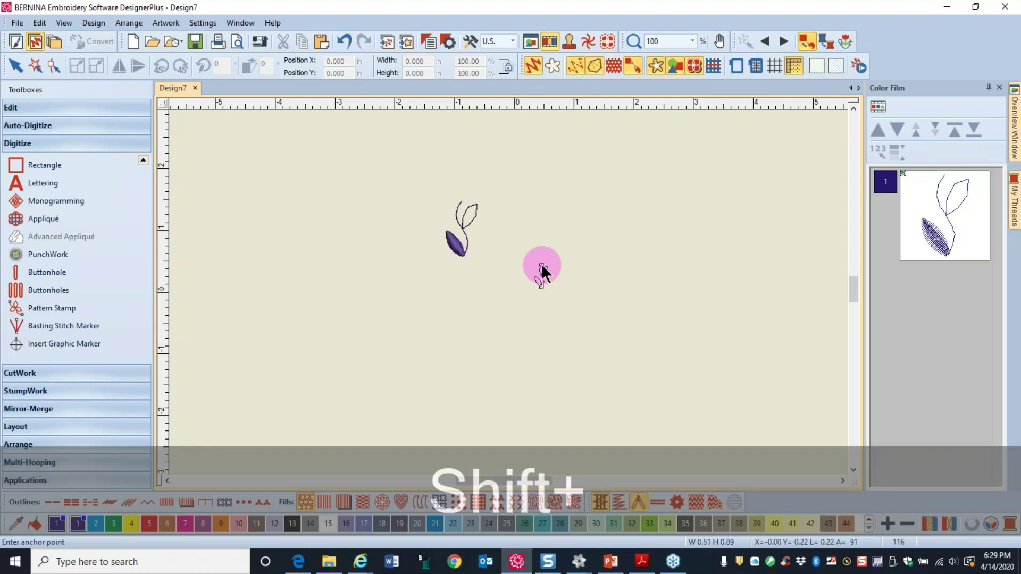
right_click(539, 270)
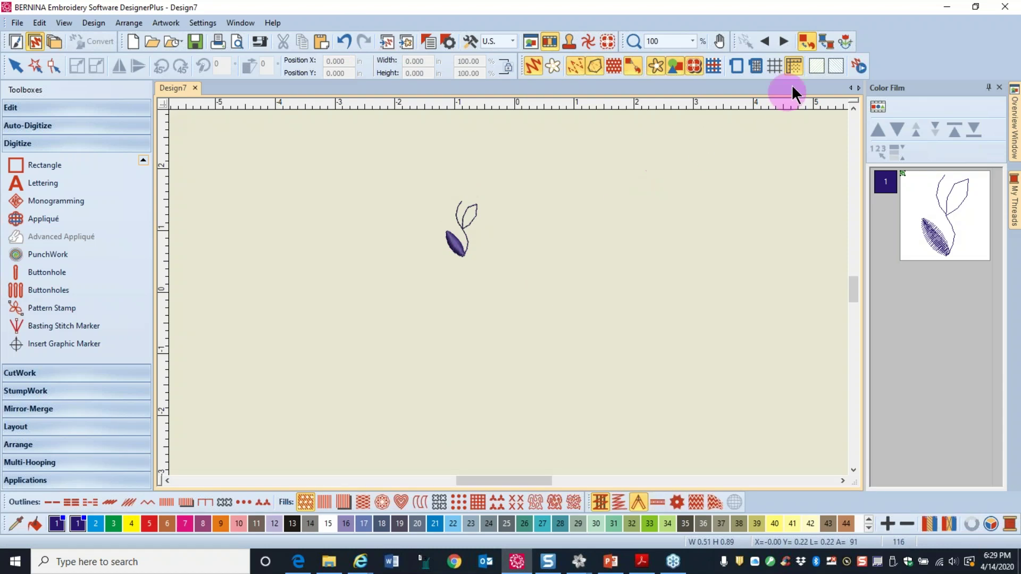
- Rotate the stamped leaf pattern slightly counterclockwise, showing the grid only as a temporary alignment reference
left_click(772, 68)
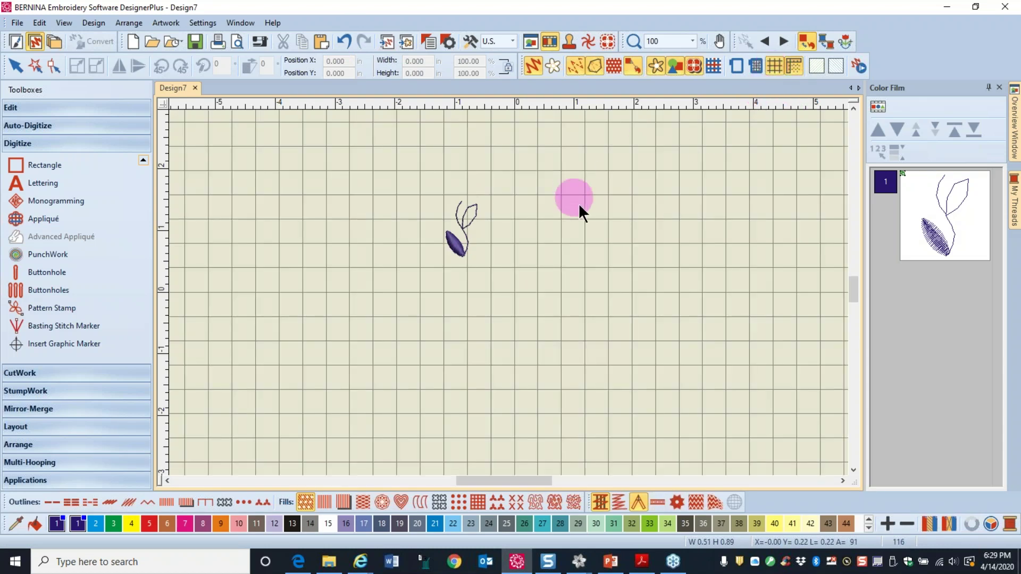
left_click(459, 253)
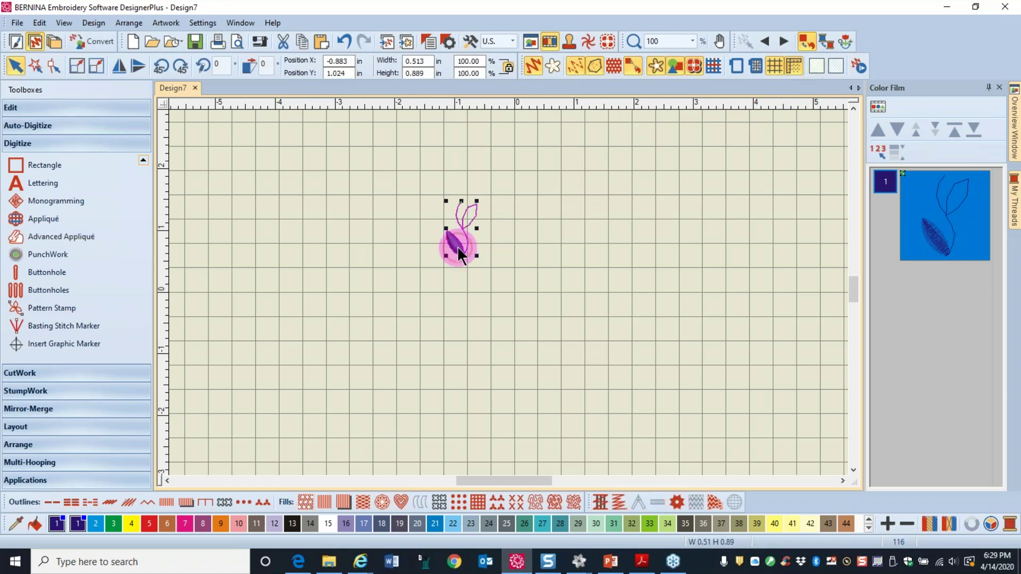
left_click(477, 204)
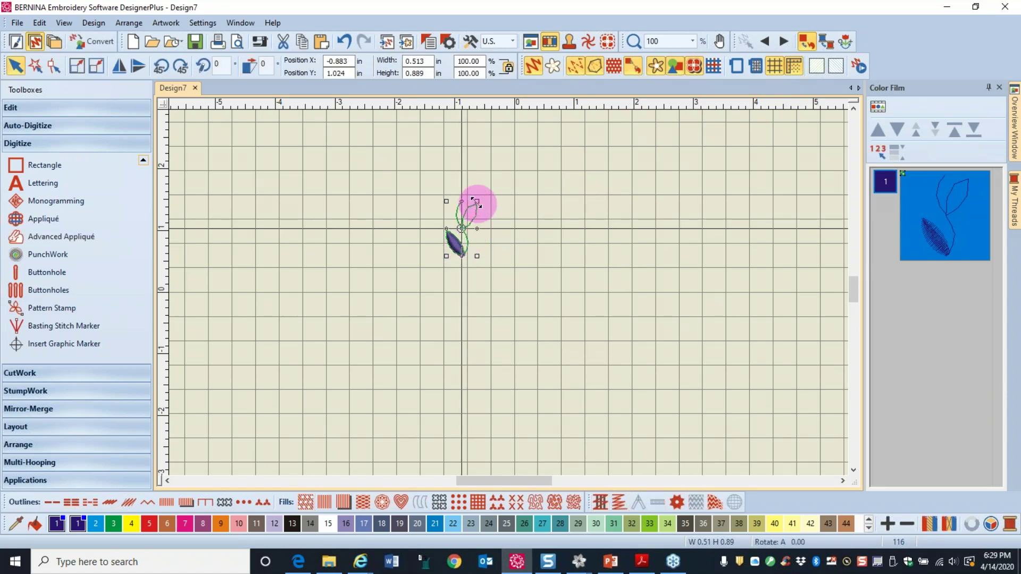
left_click_drag(477, 204, 471, 206)
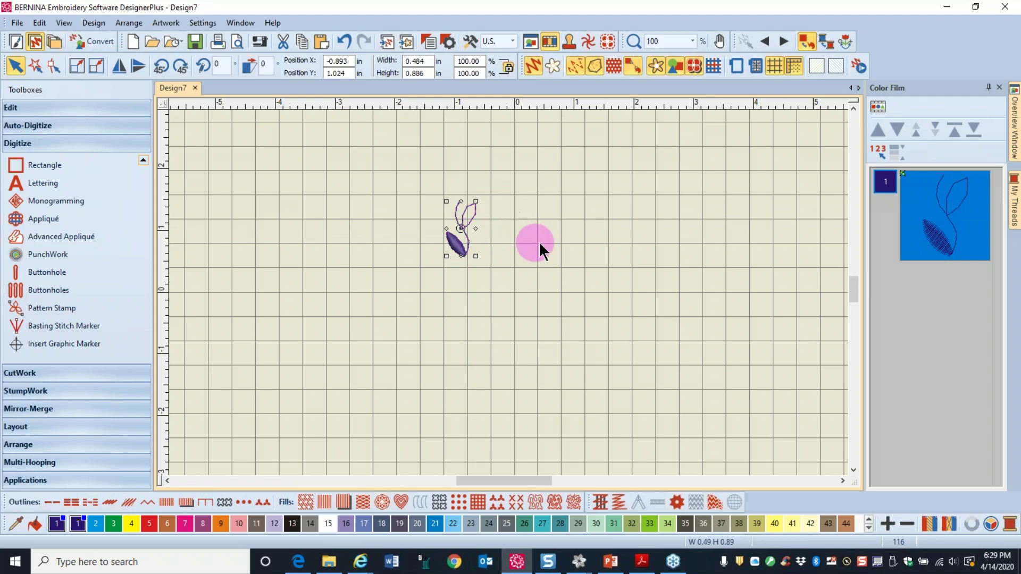
left_click(526, 234)
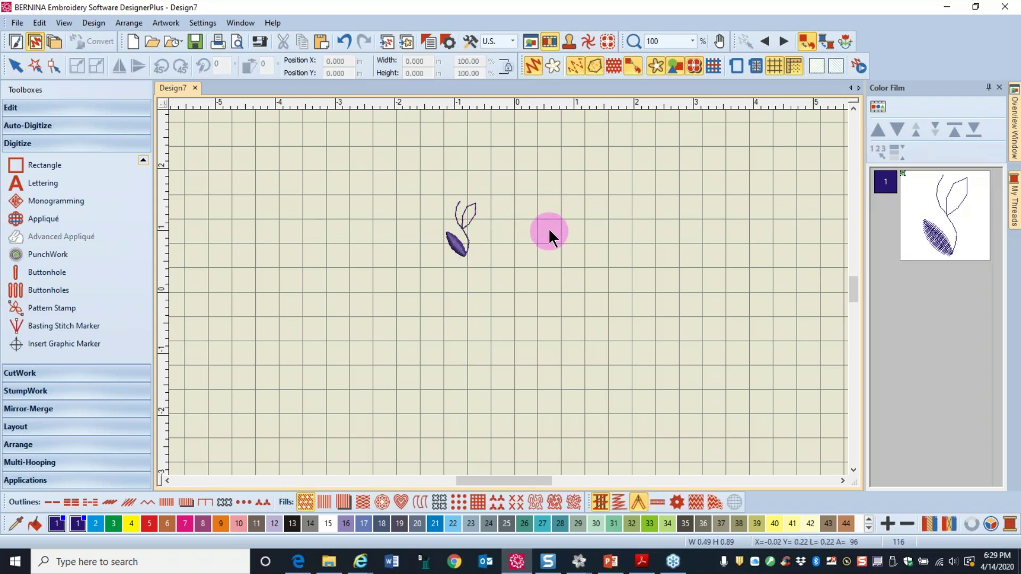
left_click(775, 66)
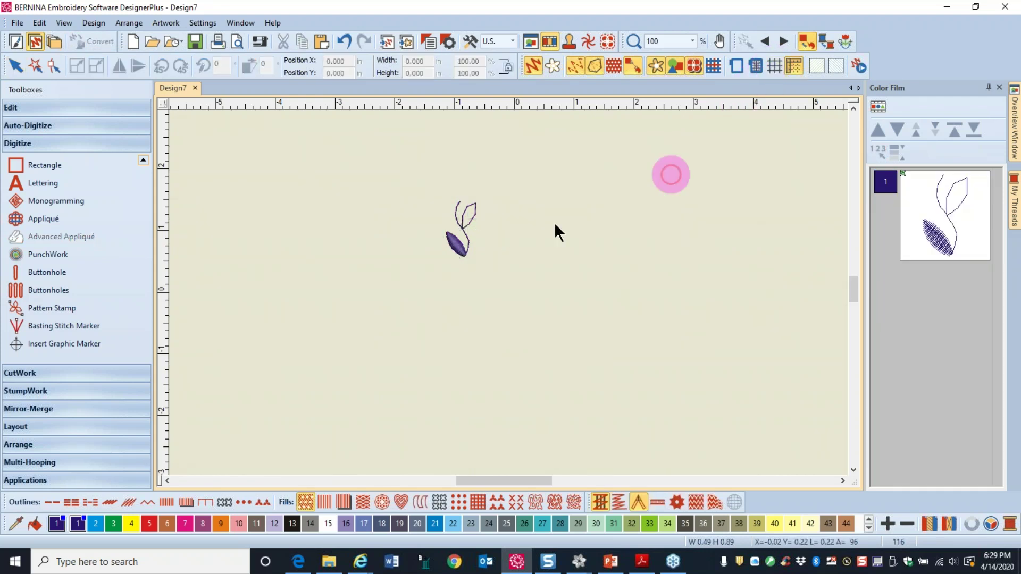
- Duplicate the stamped leaf pattern as an Array of 7 rows and 2 columns, extending below the original
left_click(470, 249)
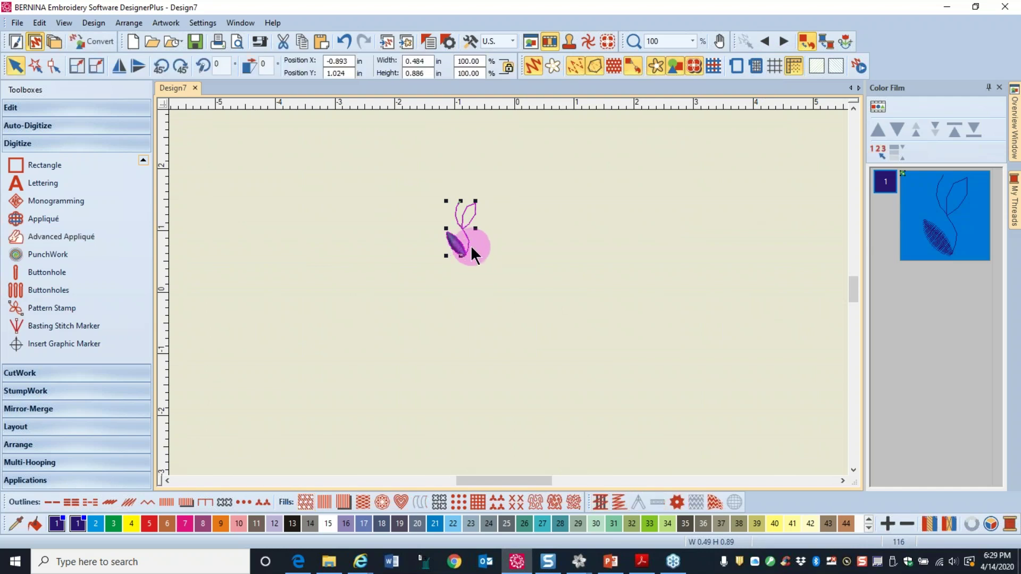
left_click(41, 410)
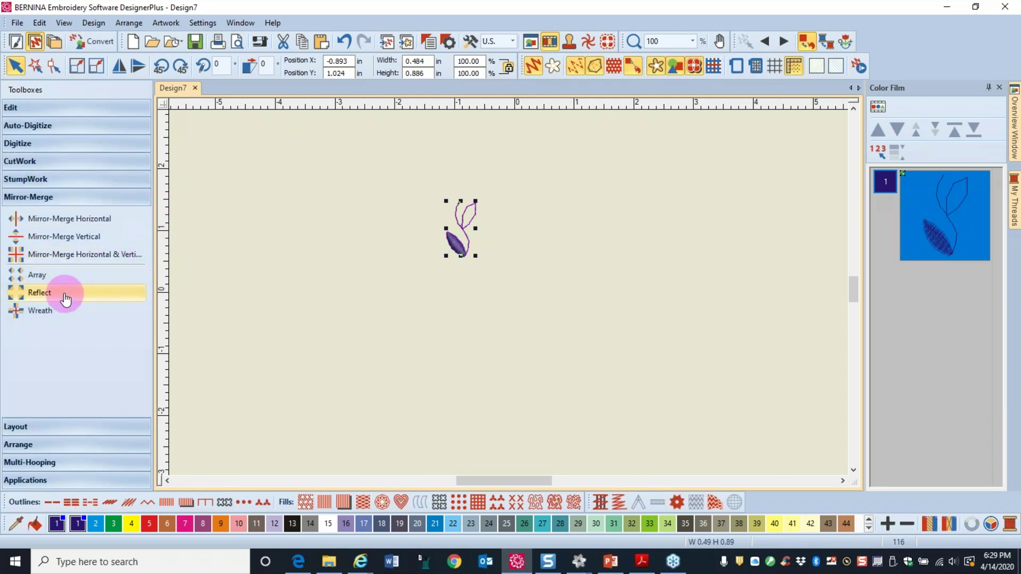
left_click(36, 275)
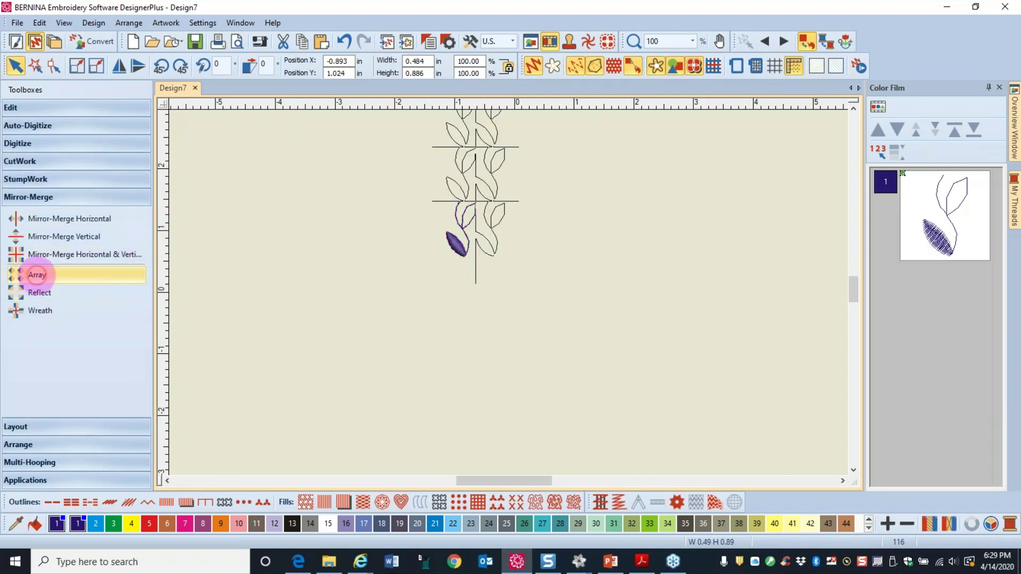
left_click(280, 128)
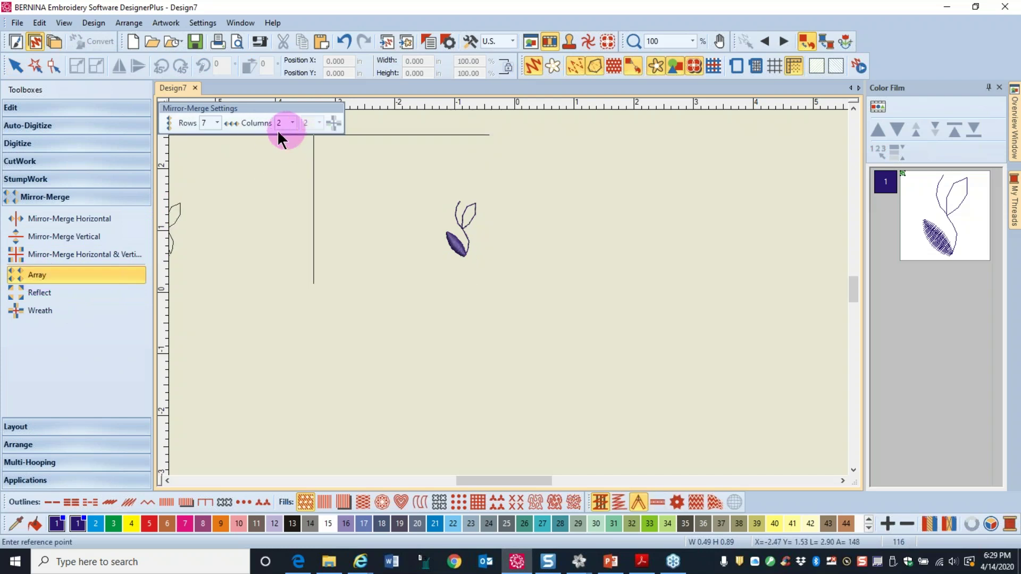
left_click(216, 124)
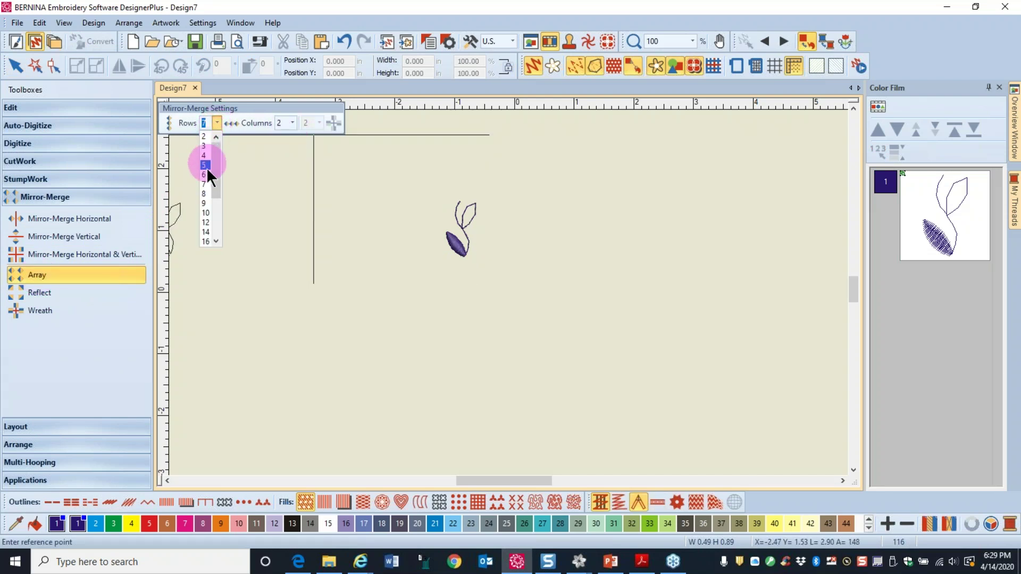
left_click(206, 183)
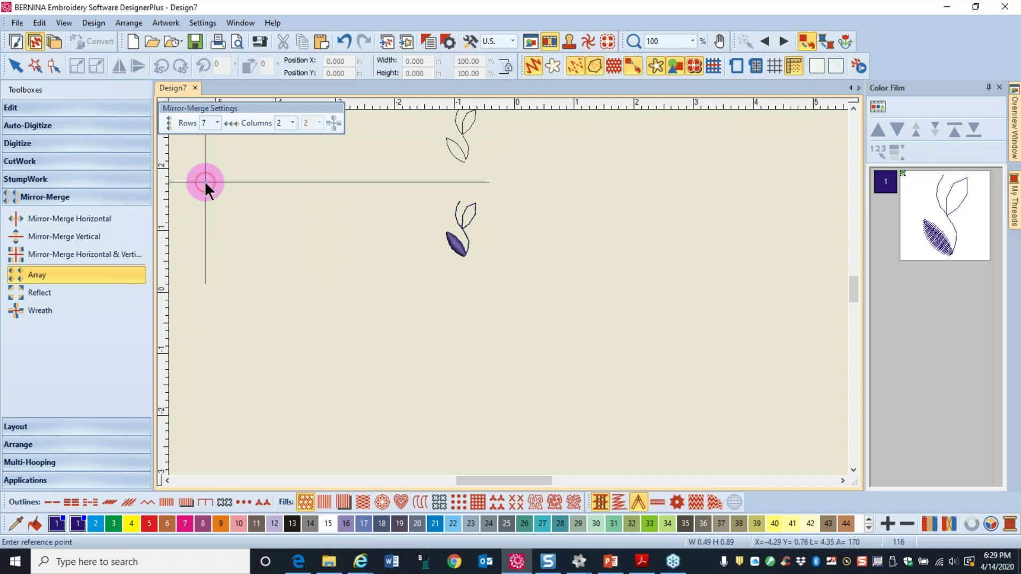
left_click(508, 254)
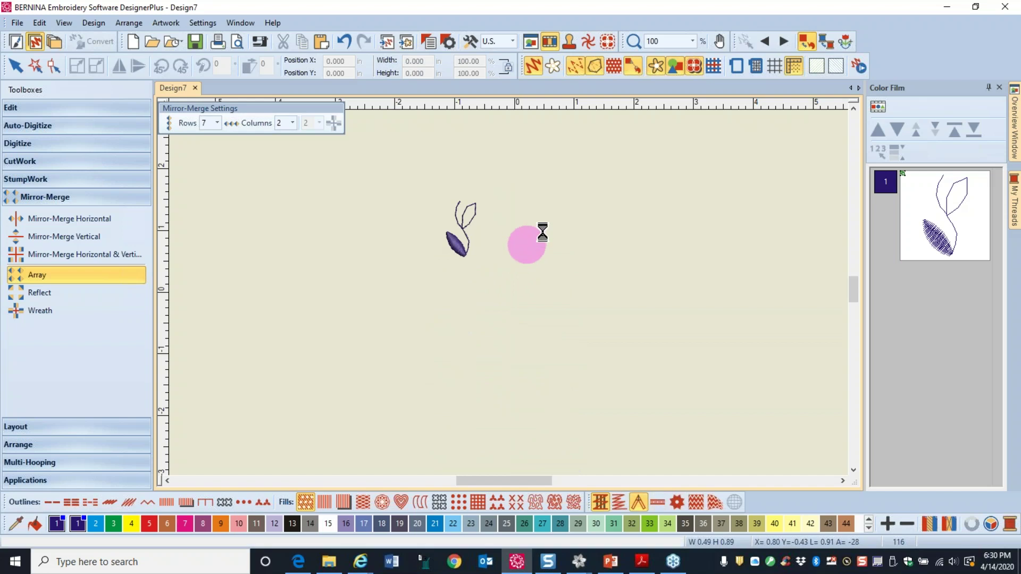
- Delete the second column of the leaf array
left_click_drag(513, 176, 561, 453)
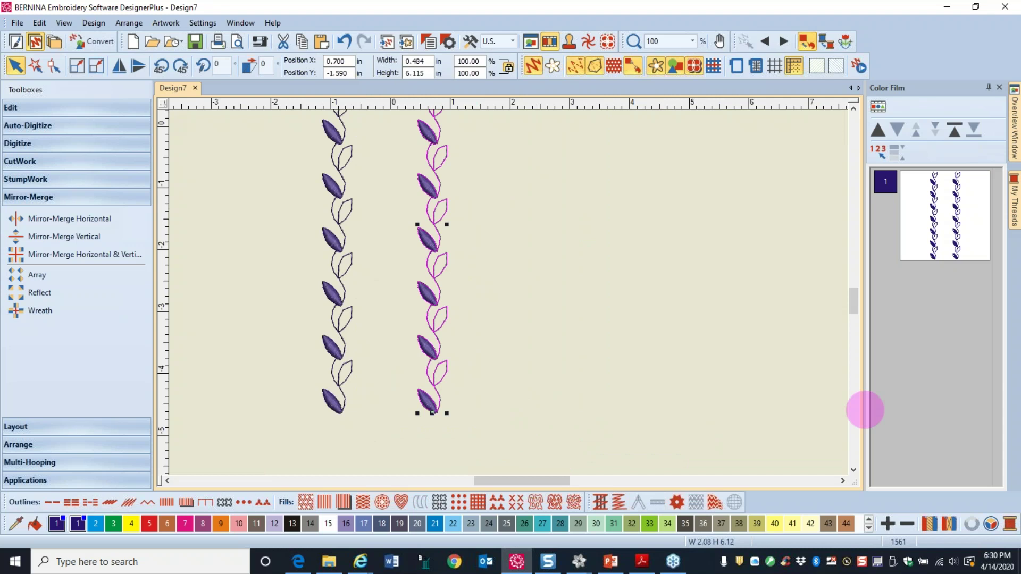
key("Delete")
scroll(512, 292, "down", 2)
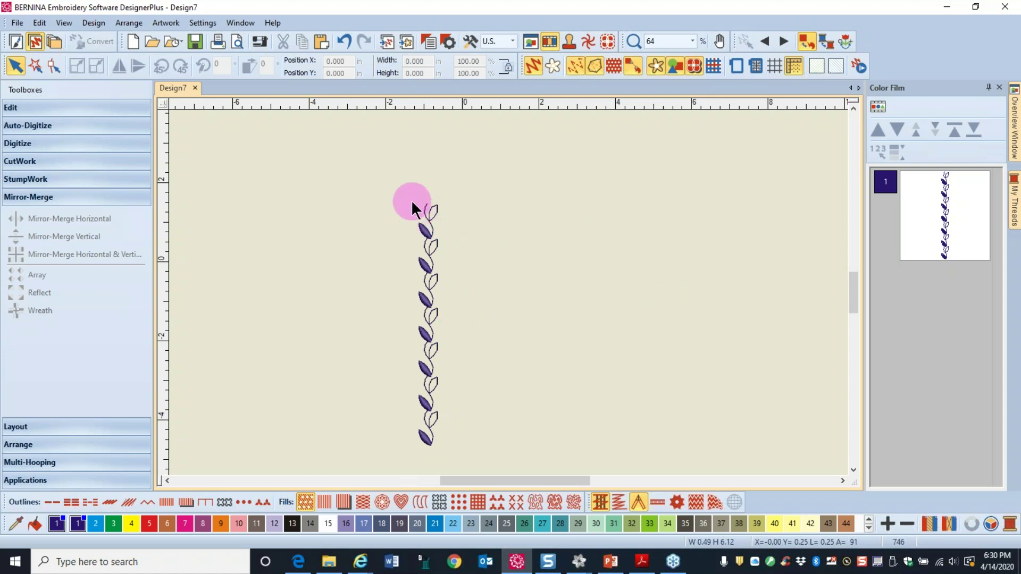
- Convert the whole remaining leaf column to artwork, and copy the converted objects
left_click_drag(382, 186, 472, 327)
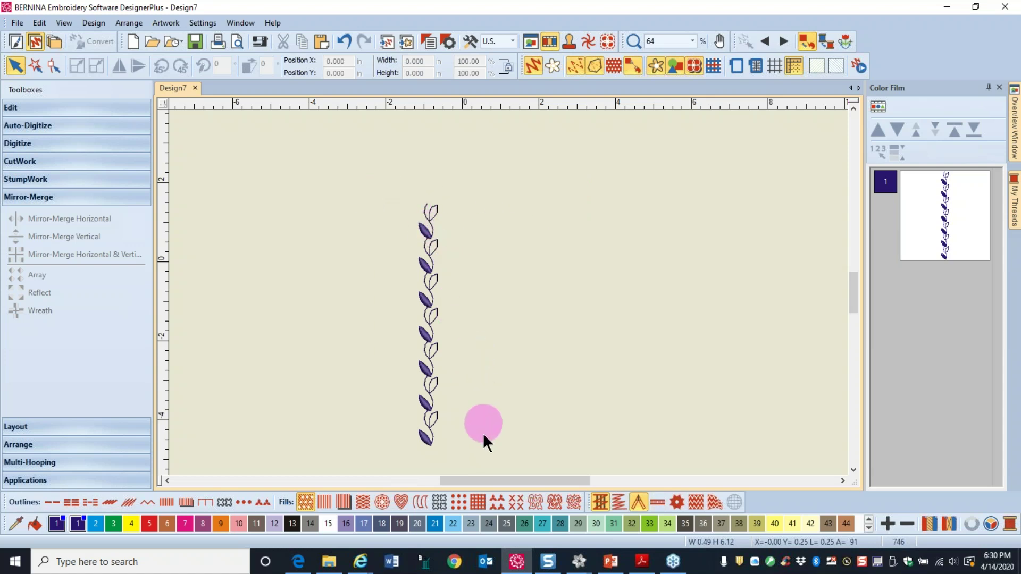
left_click_drag(483, 433, 490, 375)
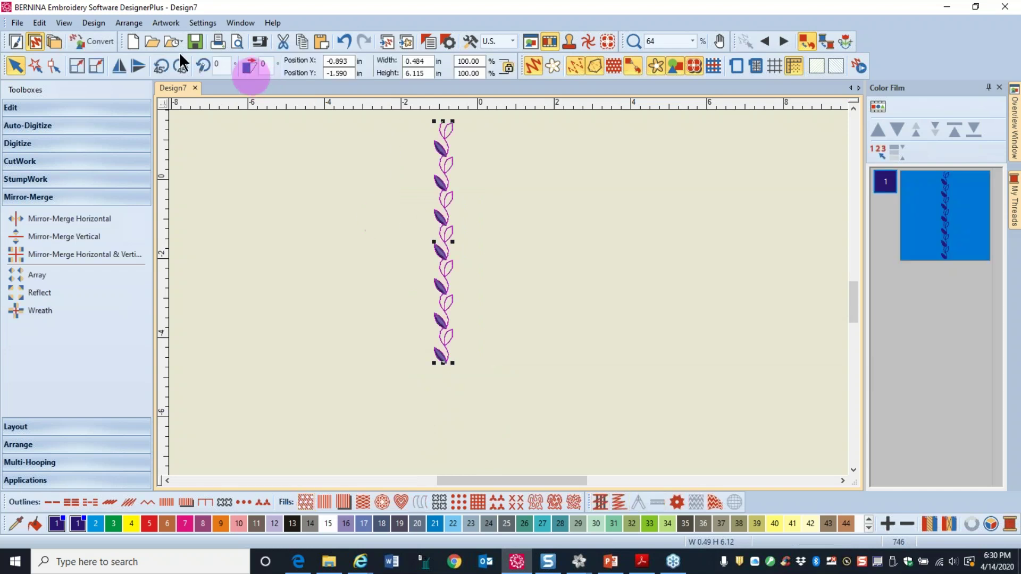
left_click(97, 38)
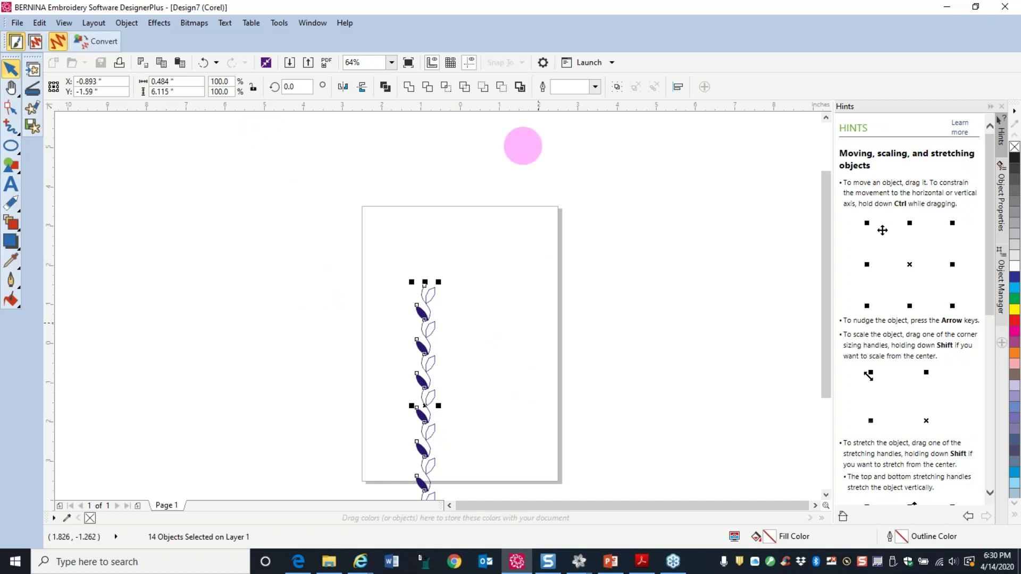
left_click(162, 64)
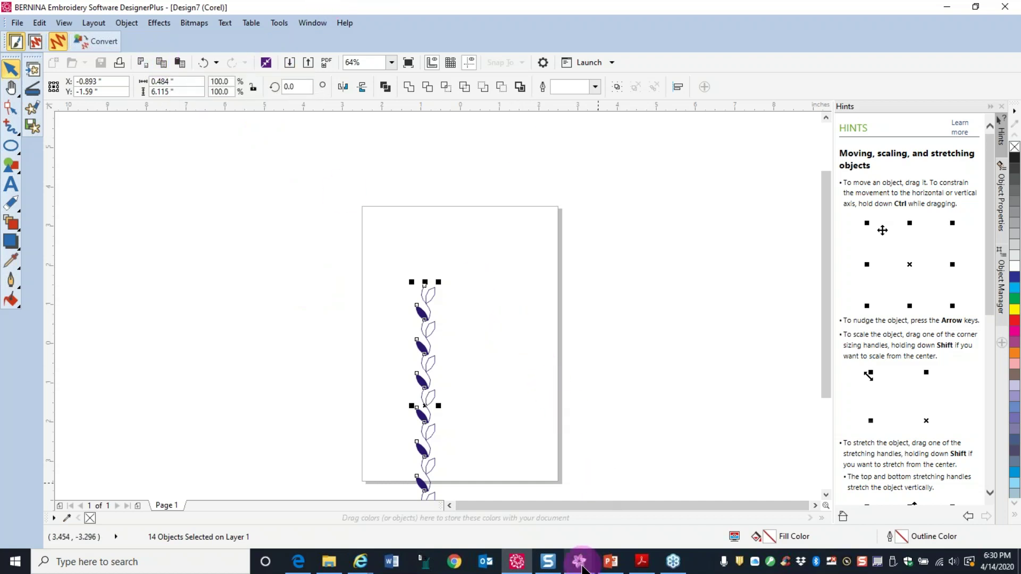
- Switch to Bernina DesignWorks, find the untitled document holding the green medallion, and remove the entire medallion
left_click(580, 562)
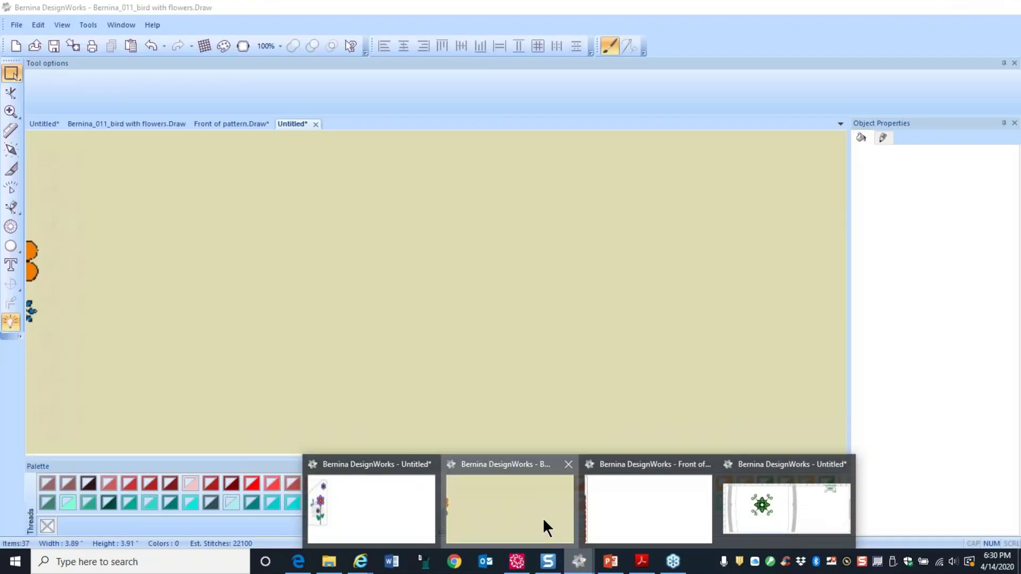
left_click(542, 517)
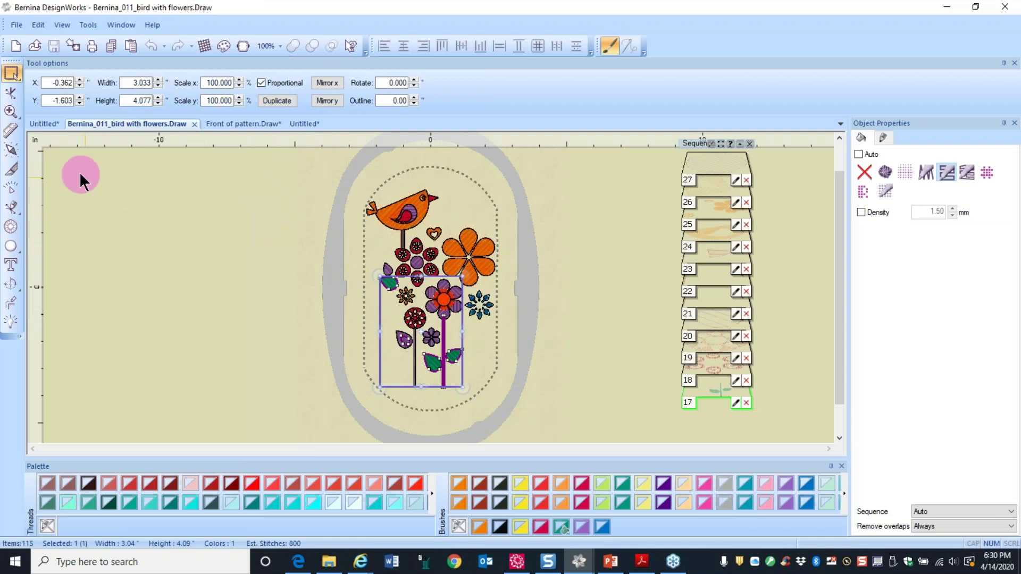
left_click(41, 123)
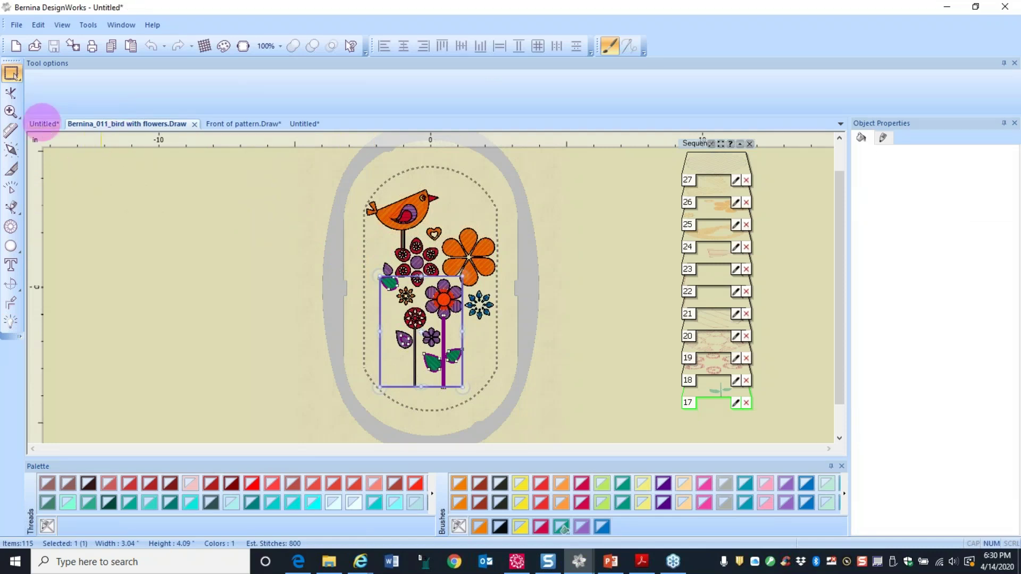
left_click(248, 124)
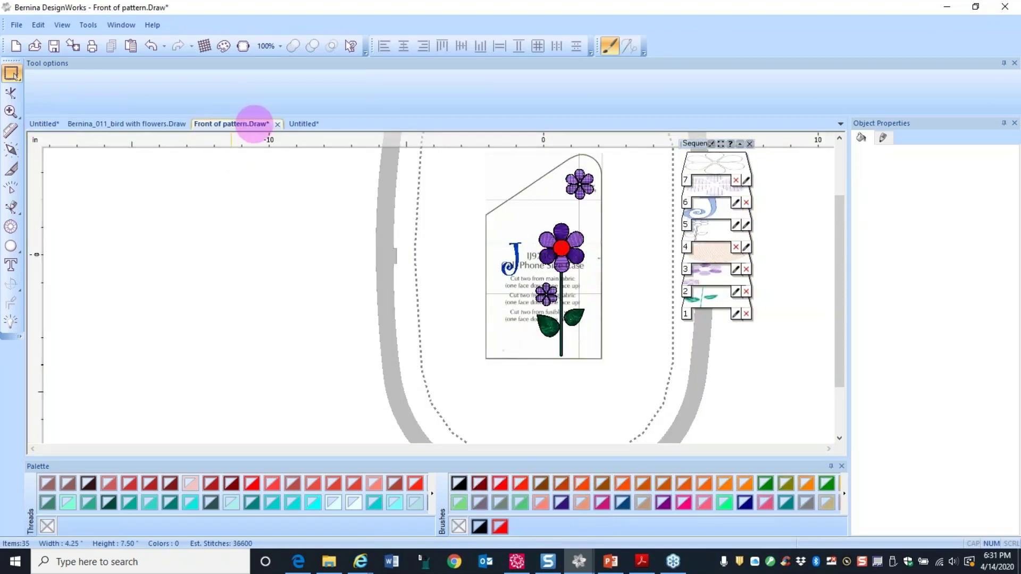
left_click(301, 124)
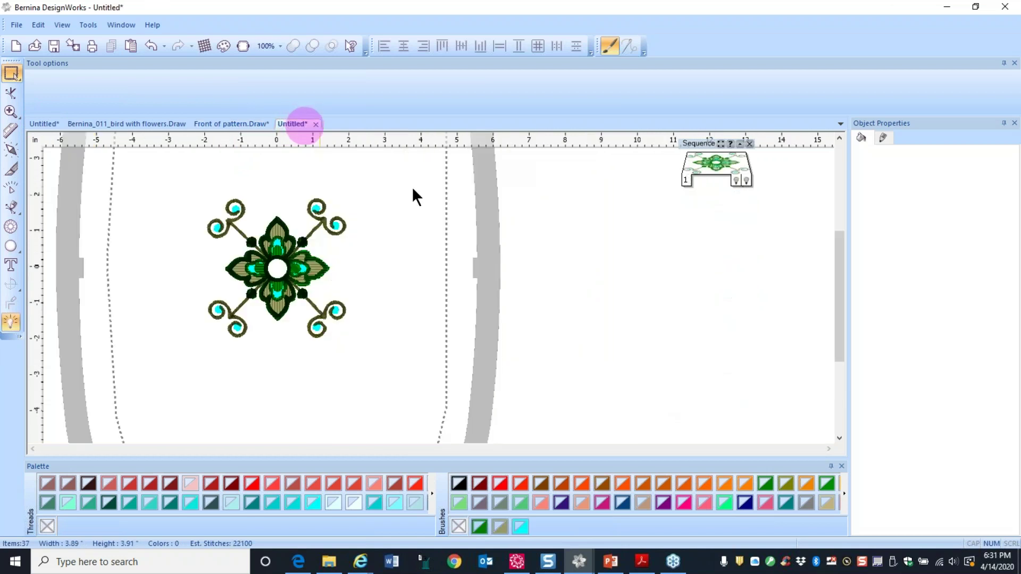
left_click_drag(194, 167, 397, 389)
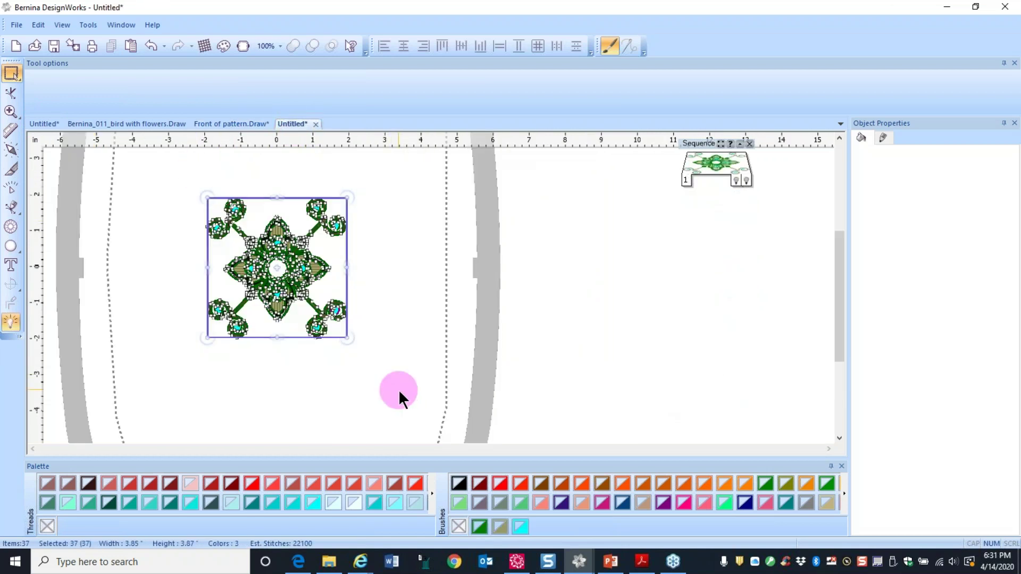
key("ctrl+x")
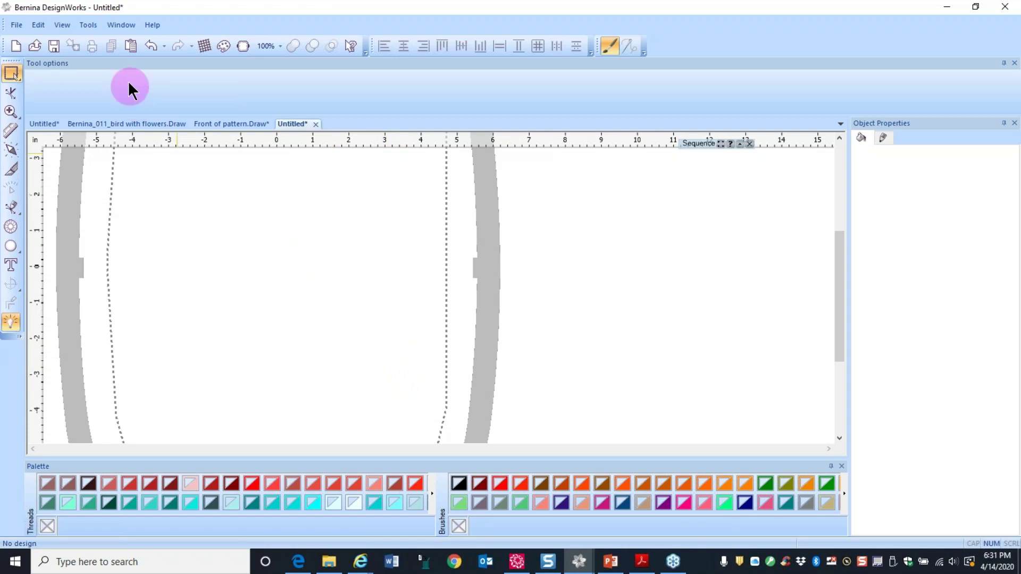
- Paste the copied leaf column into the emptied document, and deselect it to check the leaf shapes
left_click(129, 46)
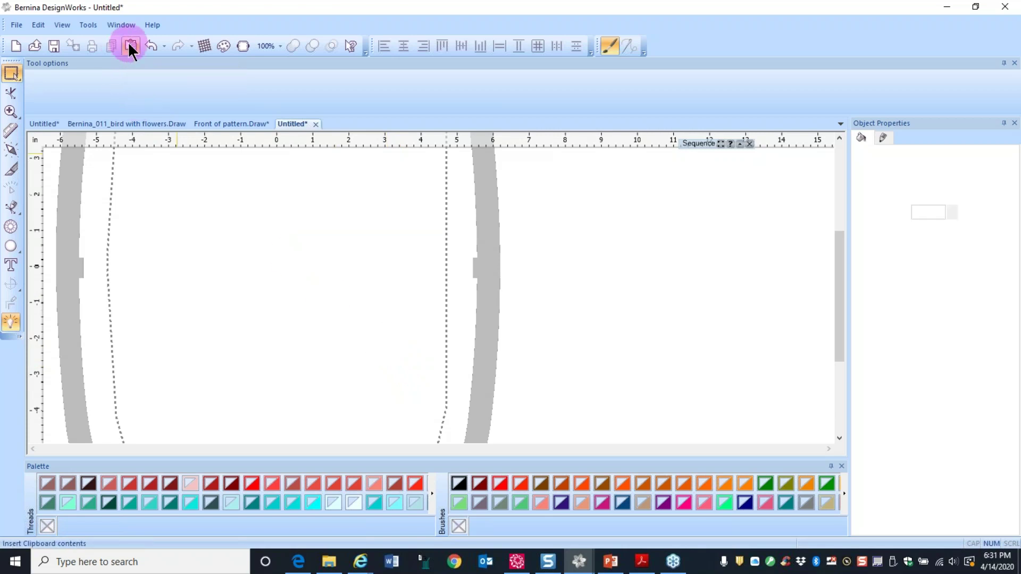
scroll(269, 346, "up", 5)
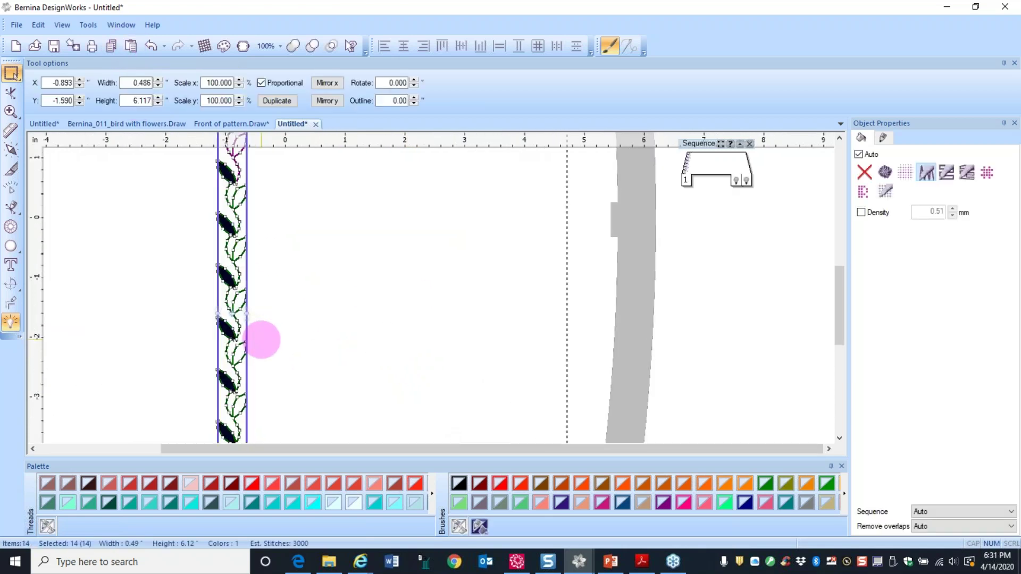
left_click(306, 283)
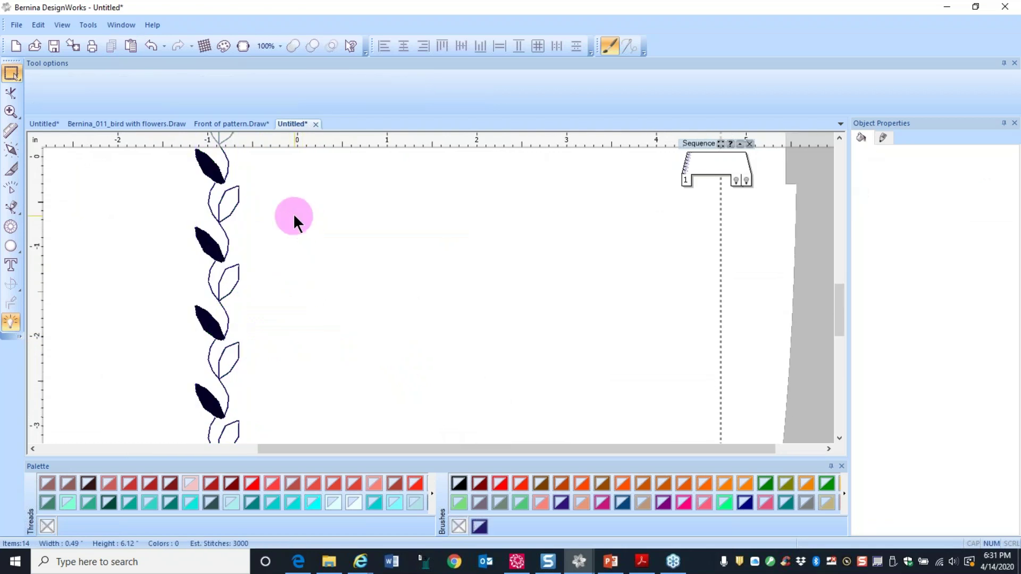
scroll(294, 194, "down", 5)
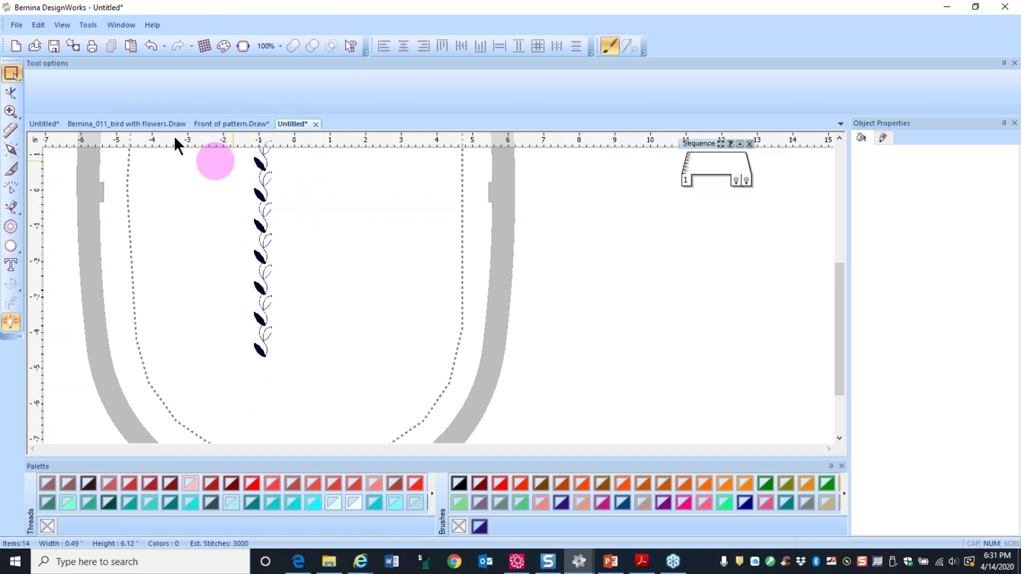
- Create a new blank graphic, keeping the BERNINA Jumbo Hoop 8 Series, 256 x 400, #93
left_click(15, 26)
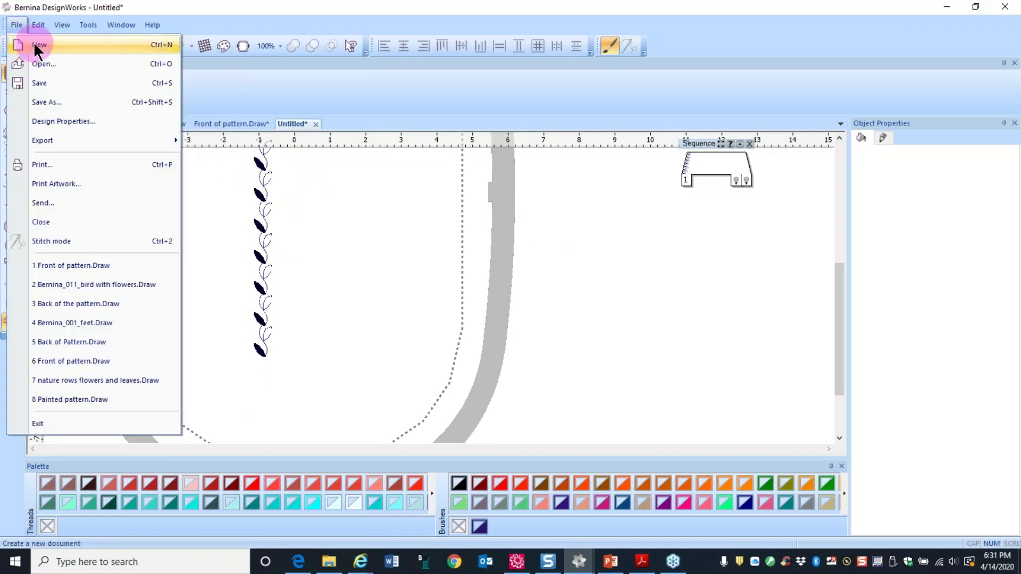
left_click(34, 43)
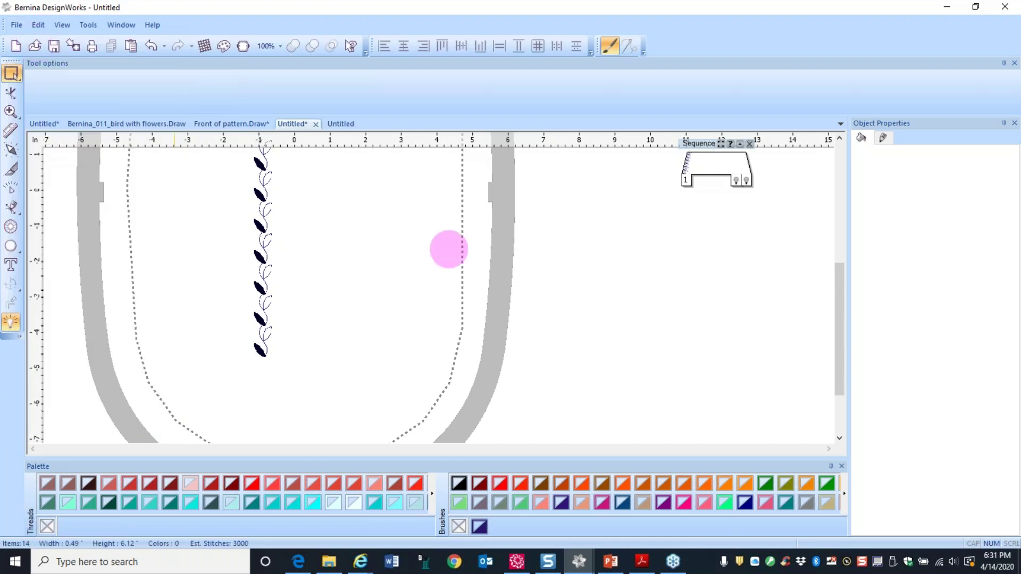
left_click(554, 490)
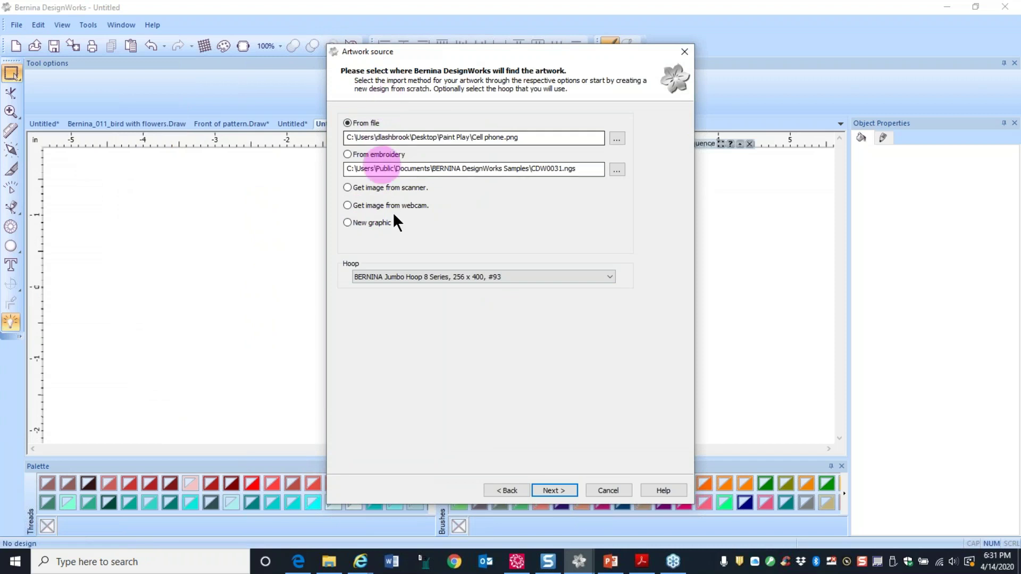
left_click(353, 222)
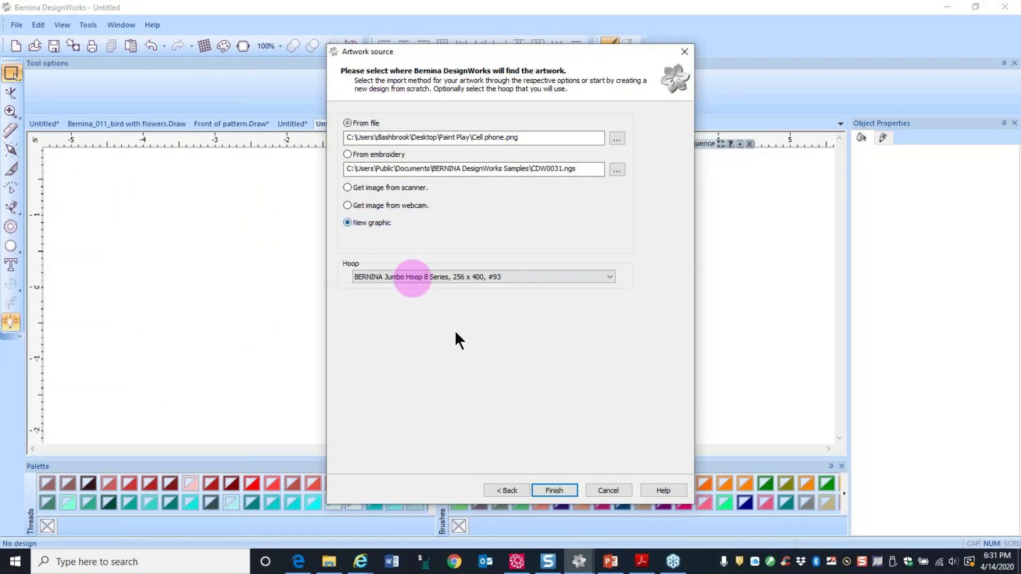
left_click(553, 491)
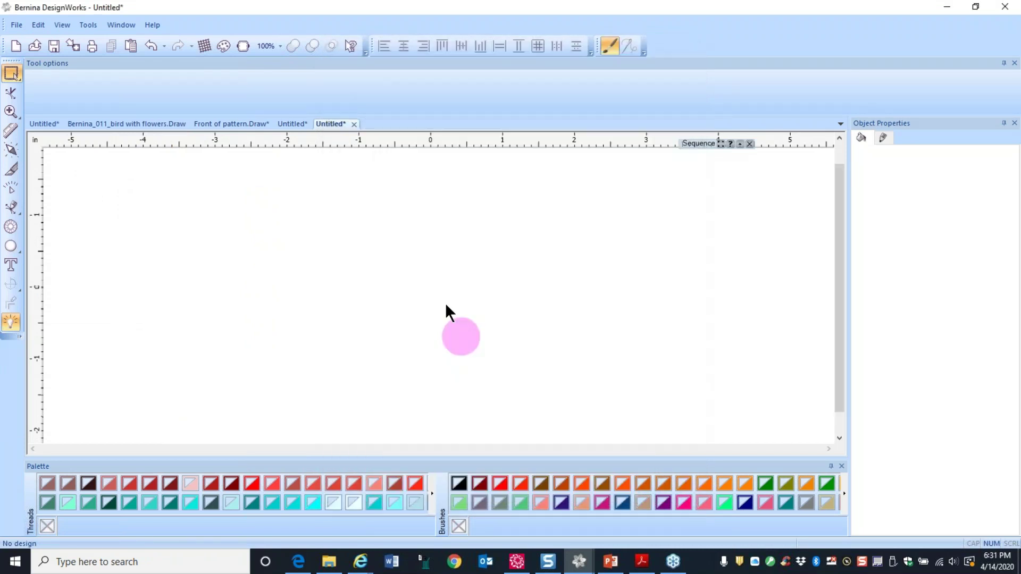
- Paste the copied leaf column into the new graphic, inspect its leaves, and delete the column
left_click(133, 48)
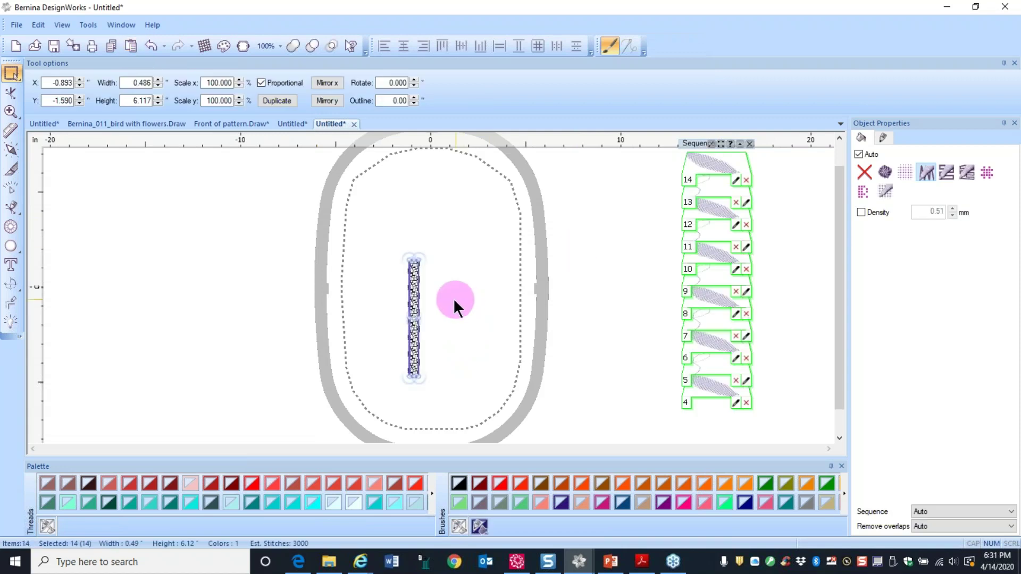
scroll(453, 298, "up", 5)
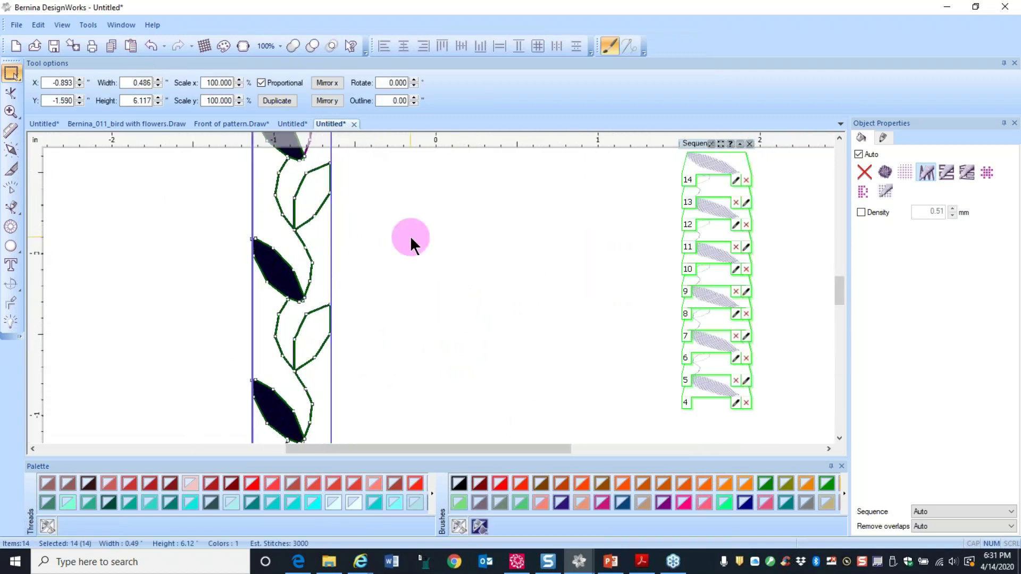
left_click(410, 235)
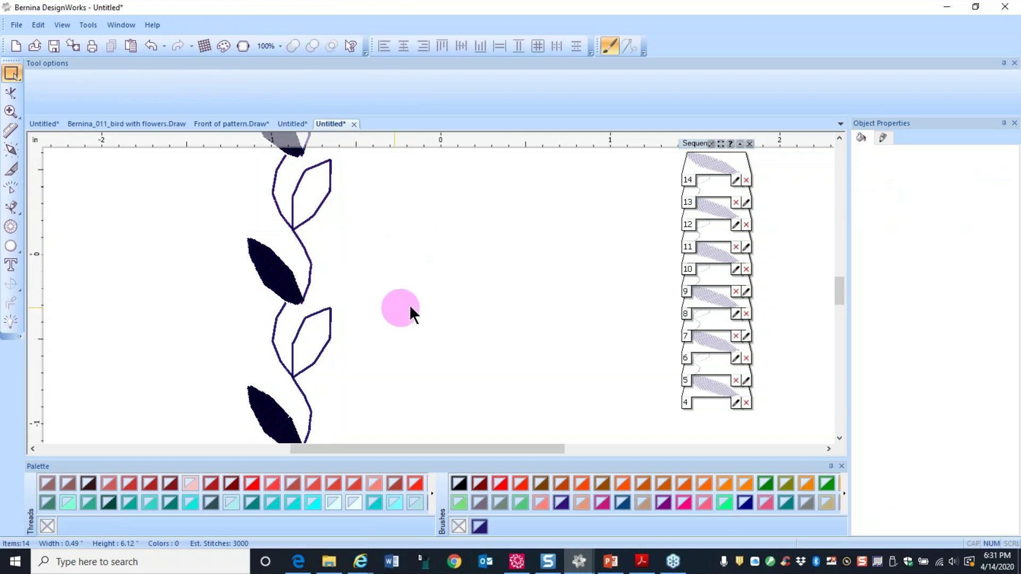
scroll(393, 266, "down", 1)
scroll(410, 237, "down", 3)
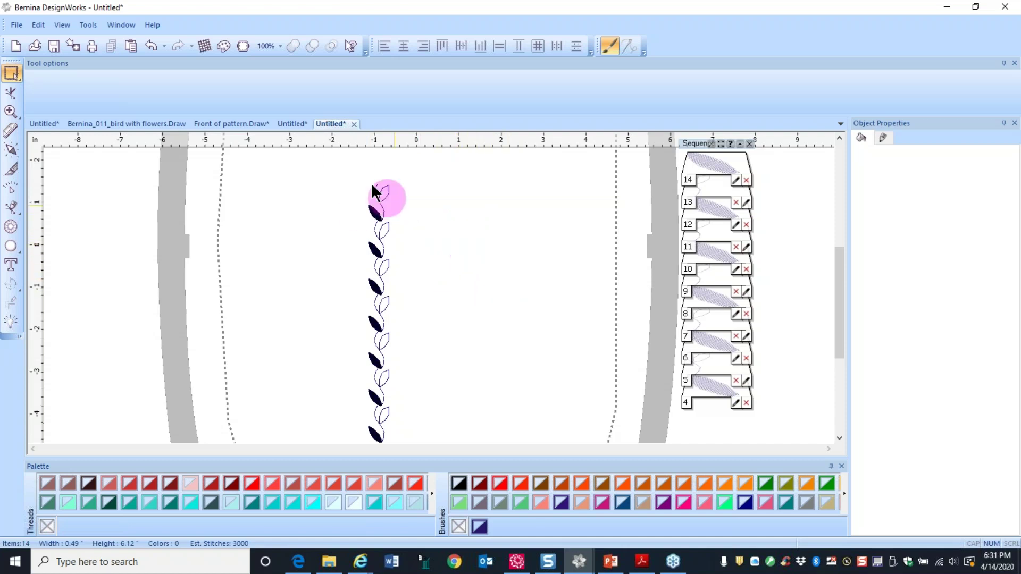
left_click_drag(333, 161, 426, 410)
key("Delete")
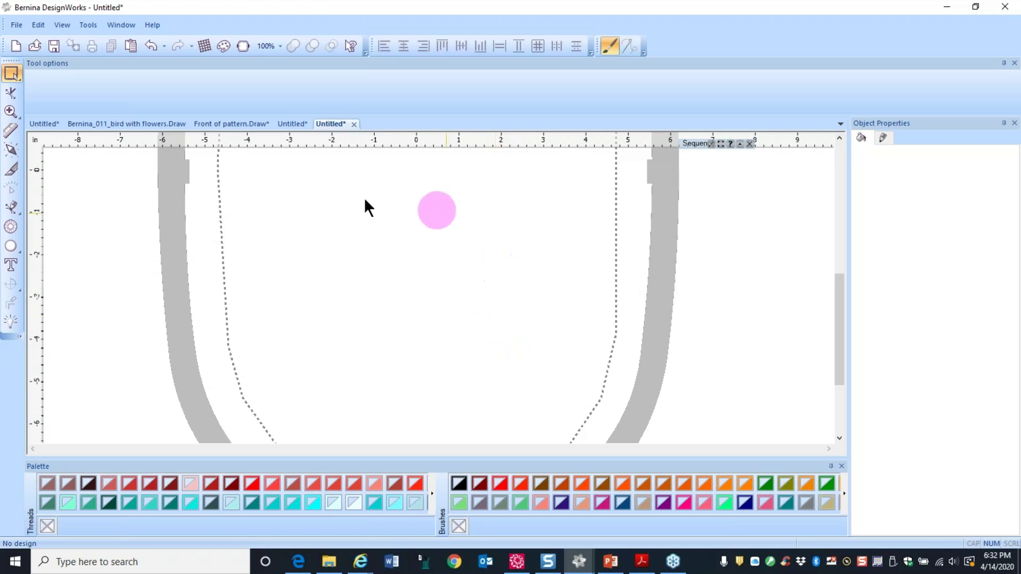
- Draw a straight vertical line about 6.39 inches long, slightly off the hoop's centre, and select it
left_click(12, 209)
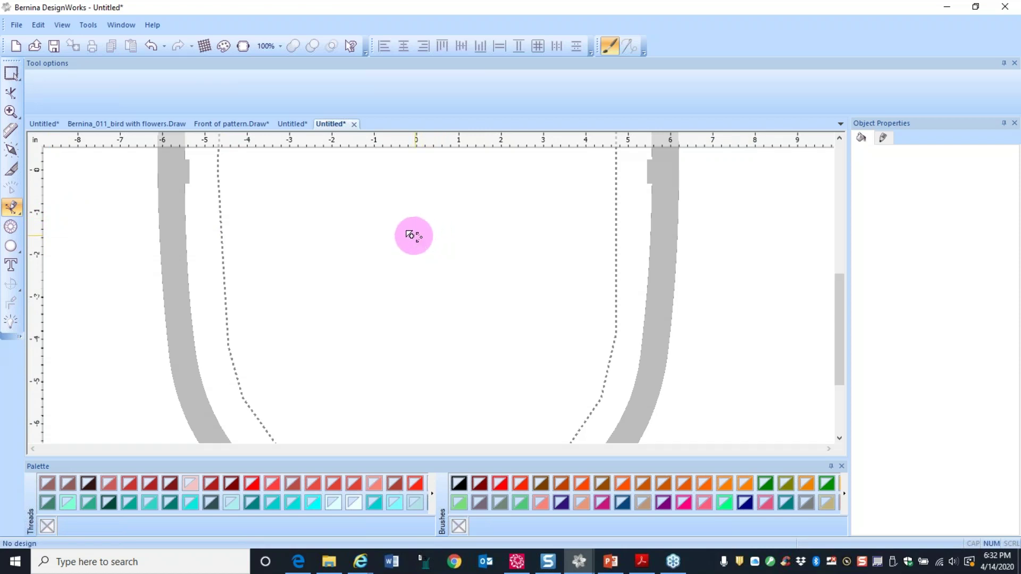
left_click(397, 176)
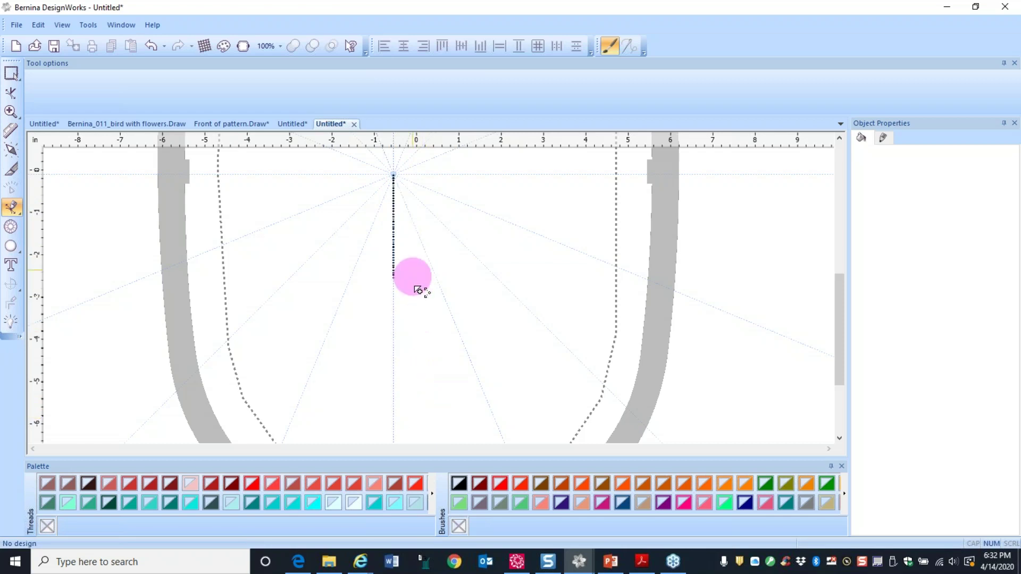
scroll(428, 428, "down", 2)
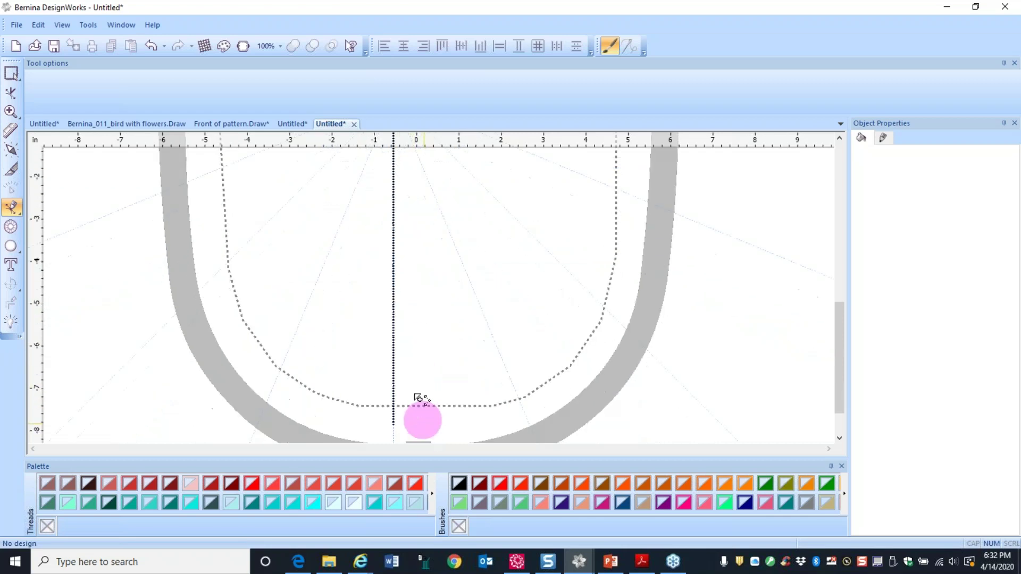
left_click(425, 367)
double_click(428, 369)
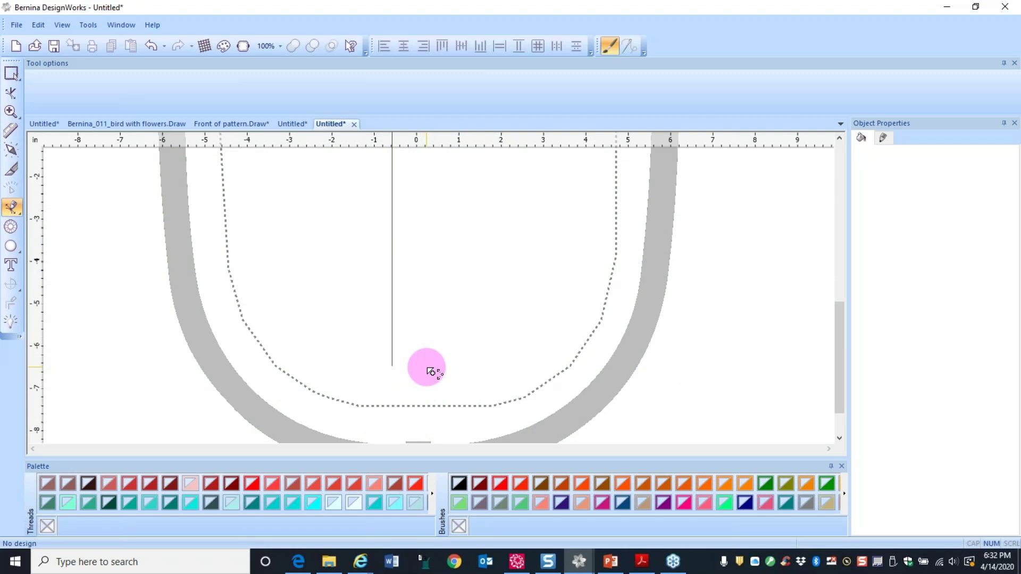
key("space")
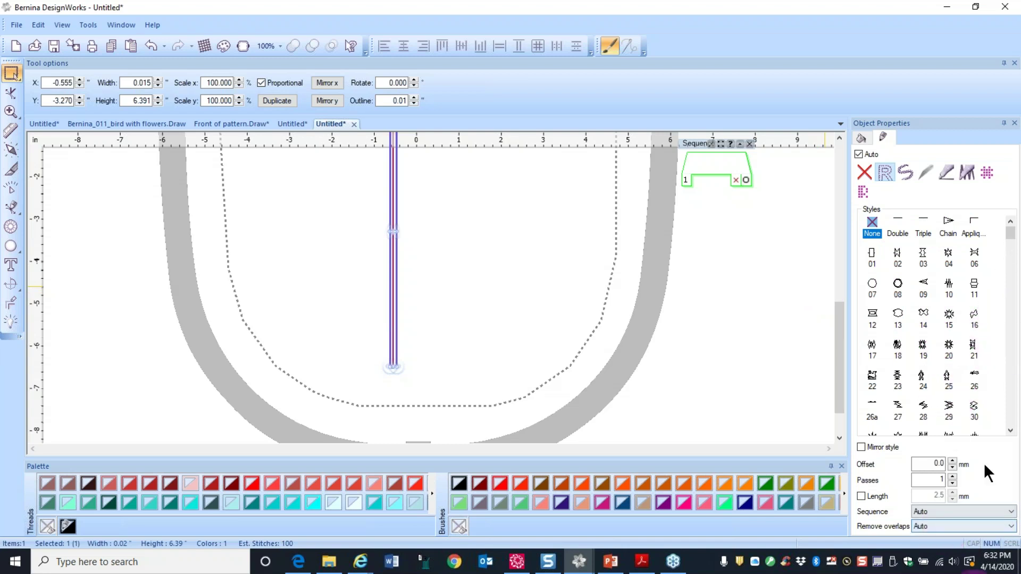
- Apply run stitch style 50 to the selected vertical line
left_click(1010, 431)
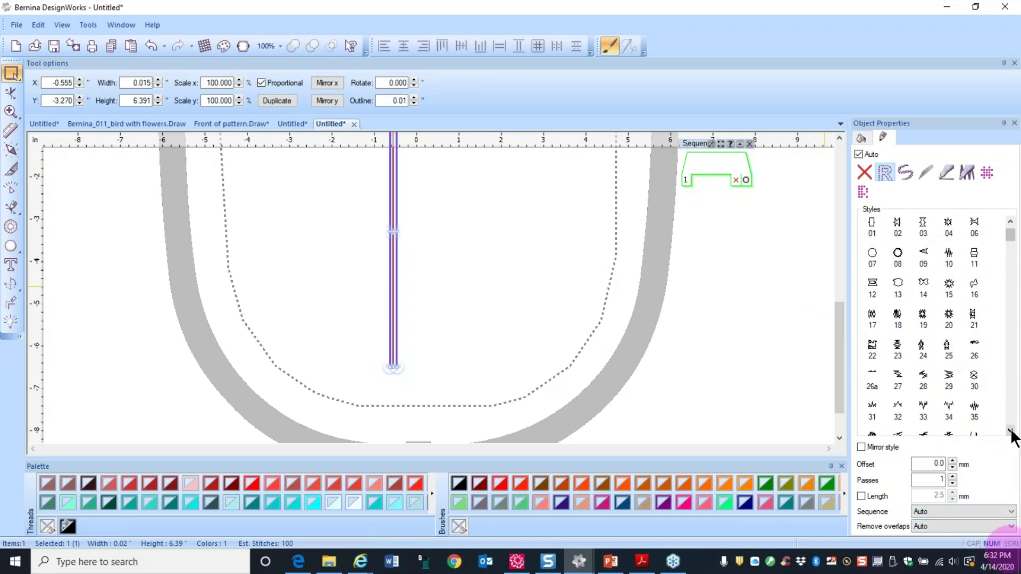
left_click(1009, 431)
left_click(1010, 430)
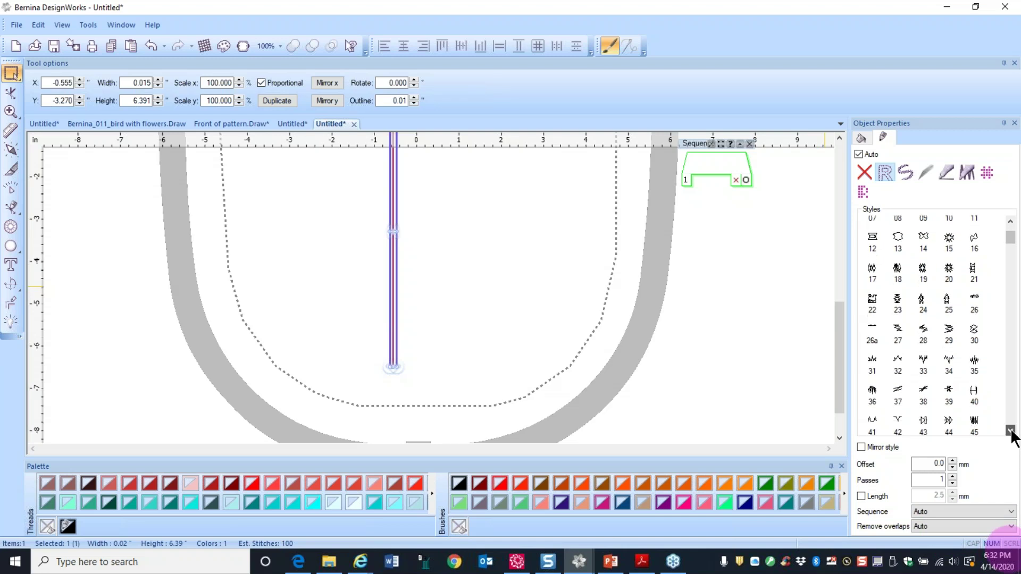
left_click(1010, 430)
left_click(1010, 431)
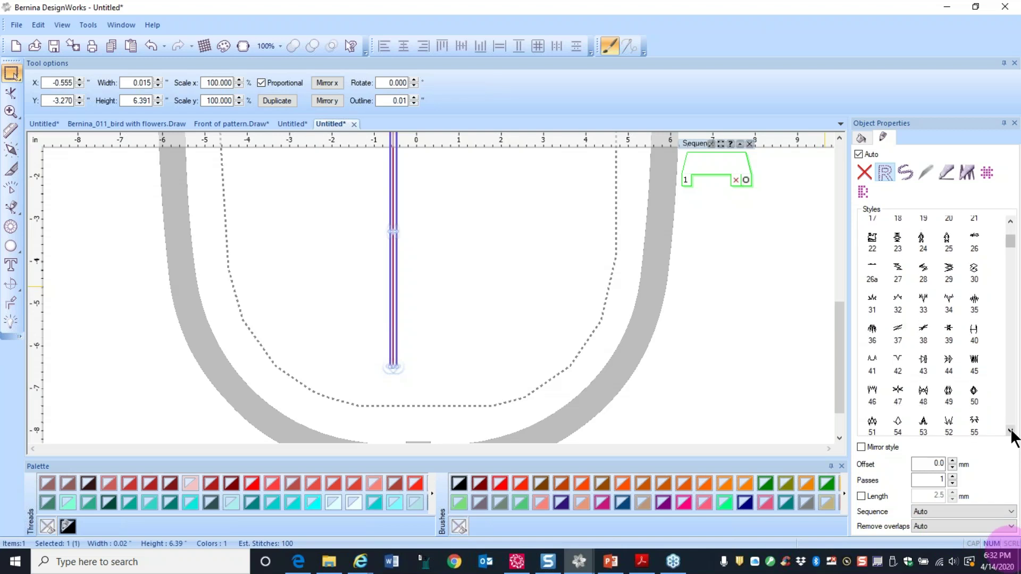
left_click(973, 393)
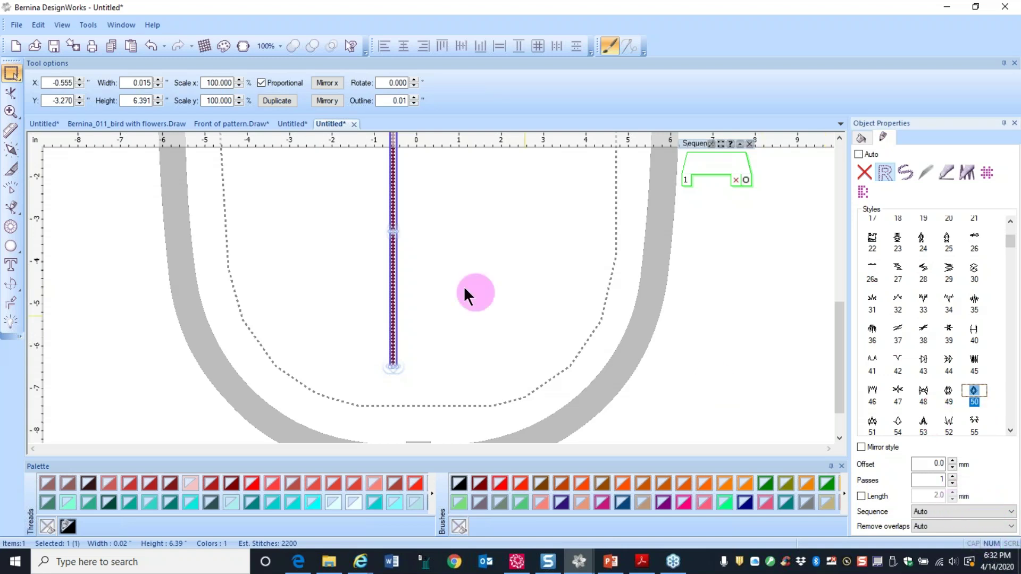
- Enable a custom stitch length for the styled line and set it to 6 mm
scroll(404, 278, "up", 8)
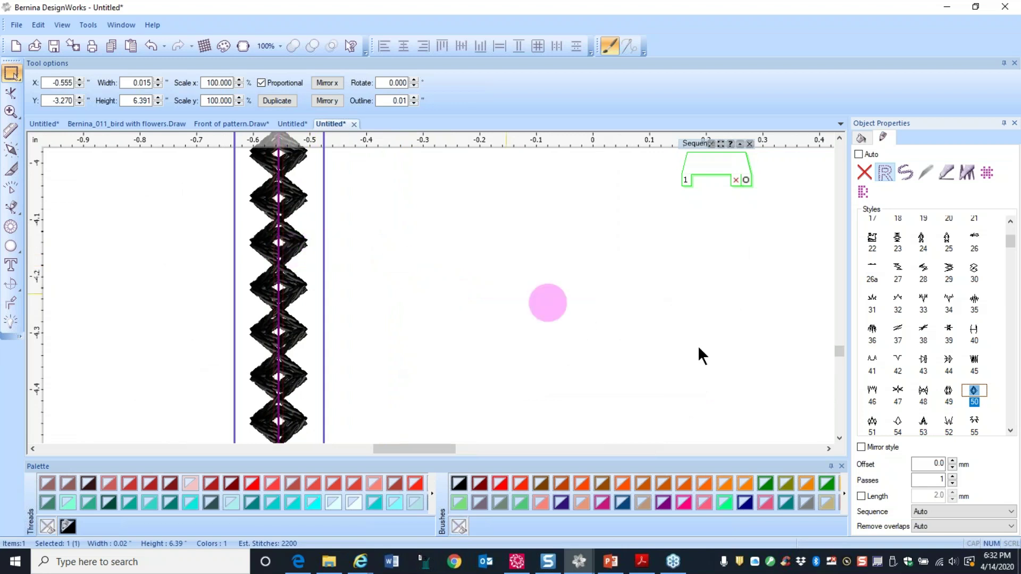
left_click(860, 495)
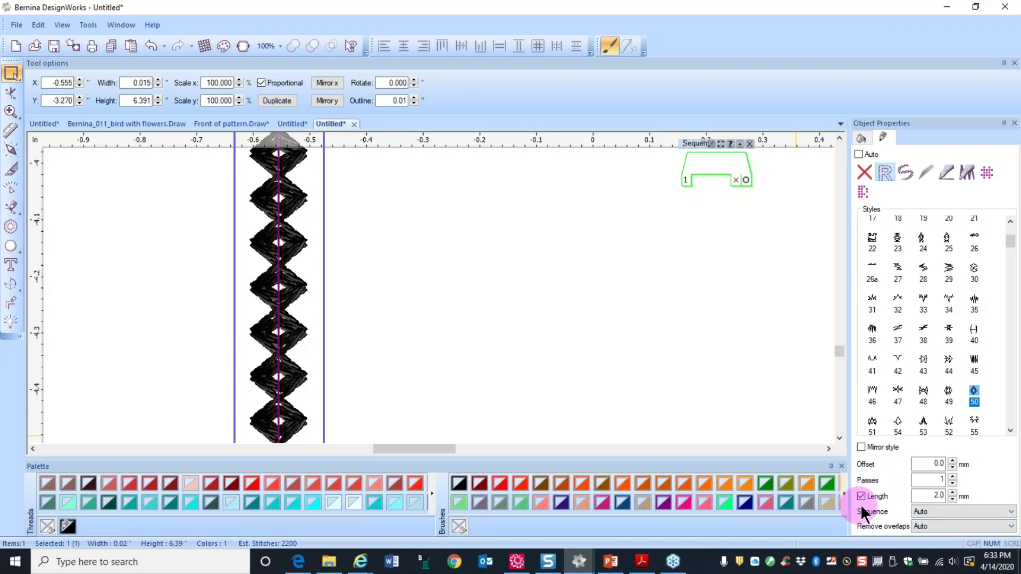
double_click(927, 497)
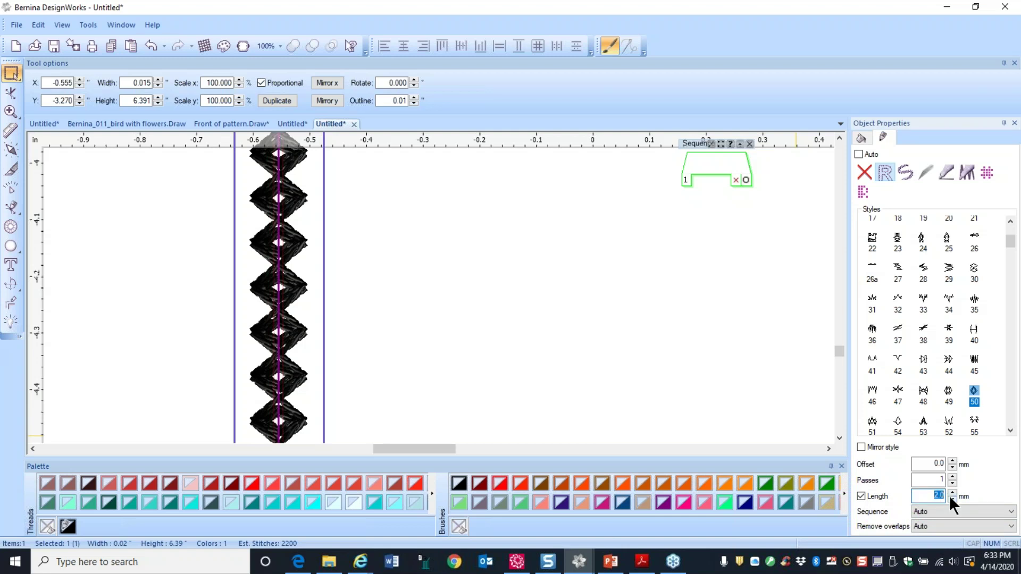
type("6")
key("Return")
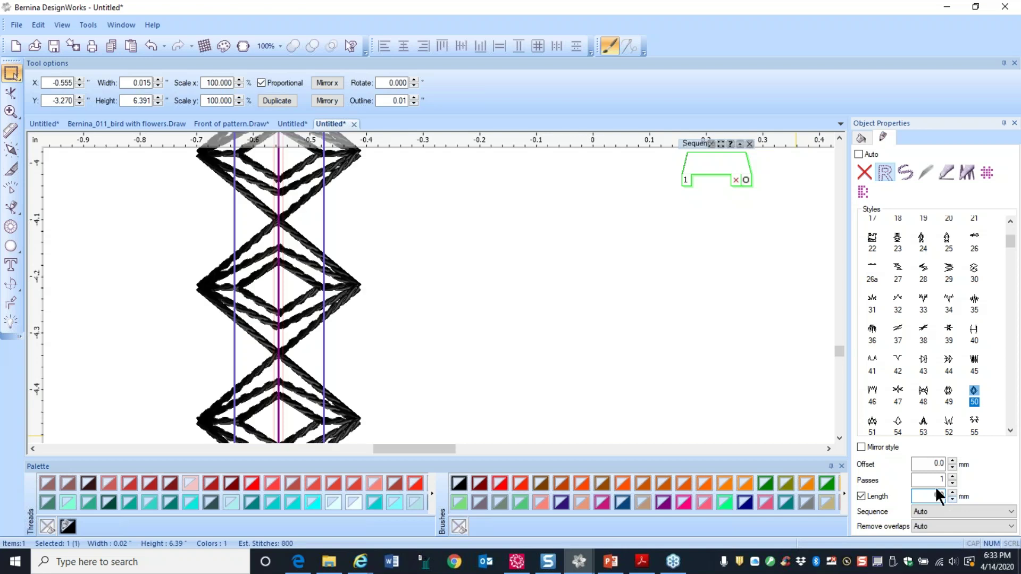
scroll(353, 228, "down", 4)
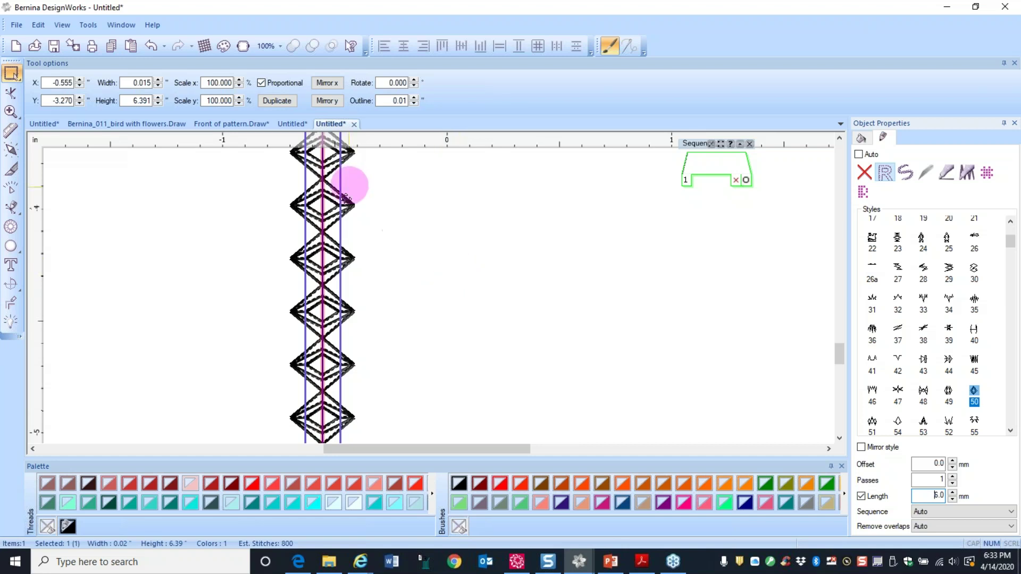
right_click(334, 214)
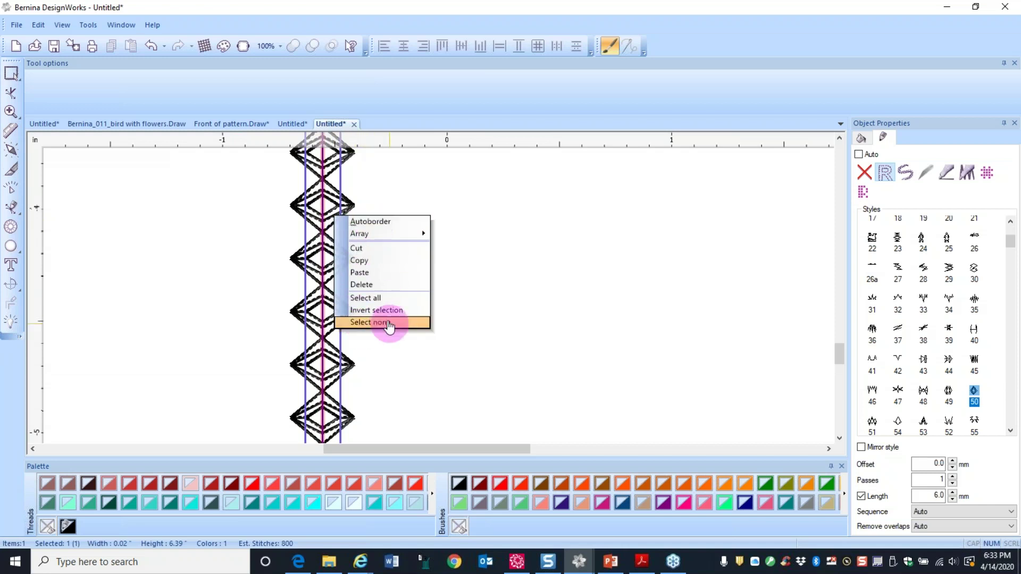
mouse_move(372, 234)
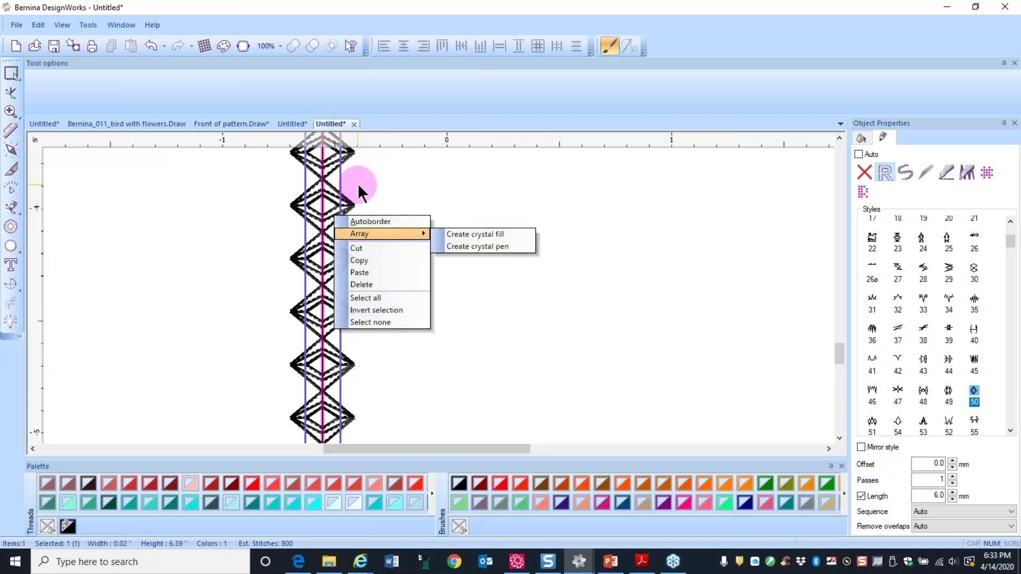
left_click(367, 181)
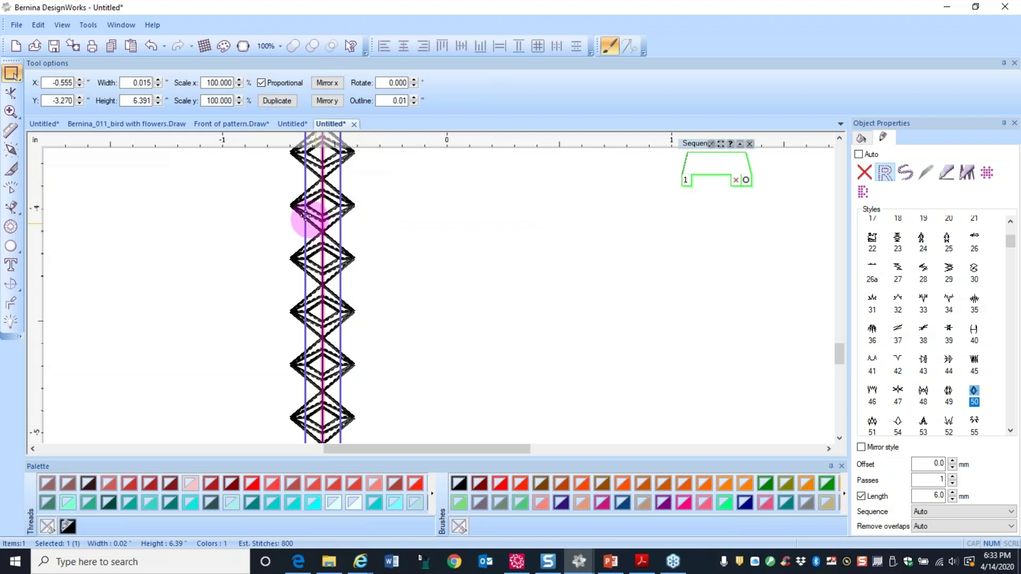
- Export the diamond-patterned line as an EXP design to the USB drive and dismiss the completion notice
scroll(304, 215, "down", 3)
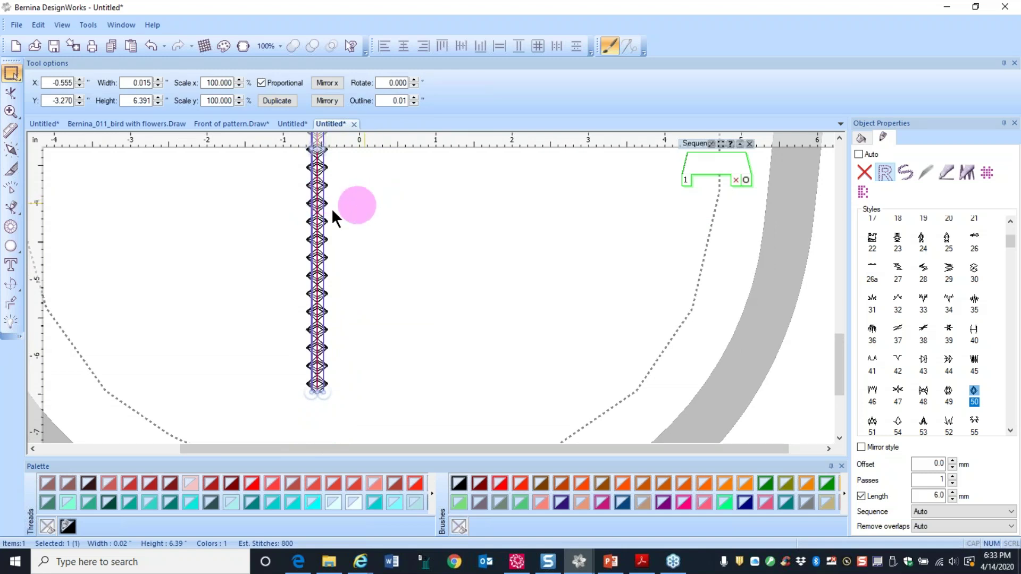
left_click_drag(841, 382, 840, 341)
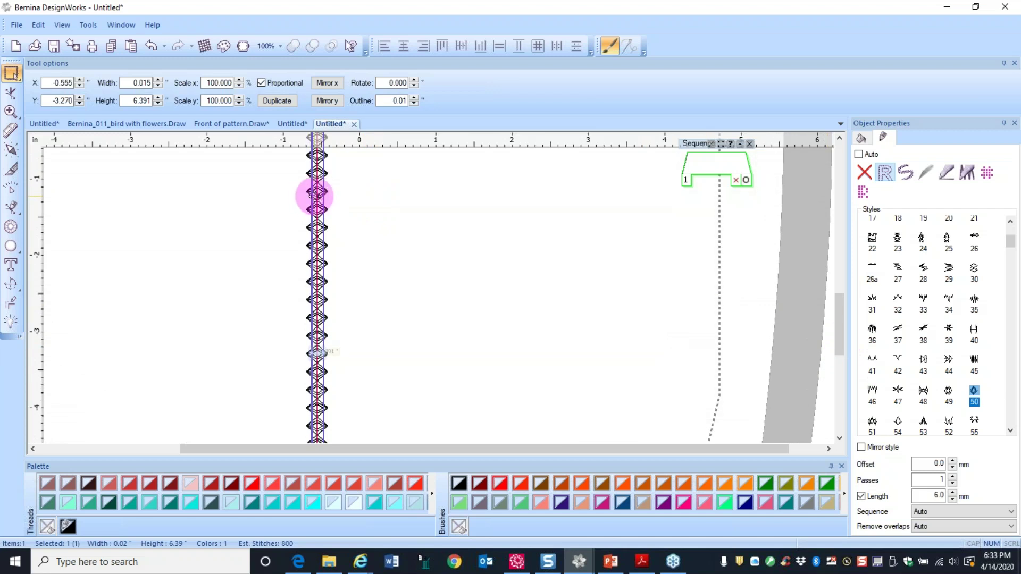
left_click(72, 44)
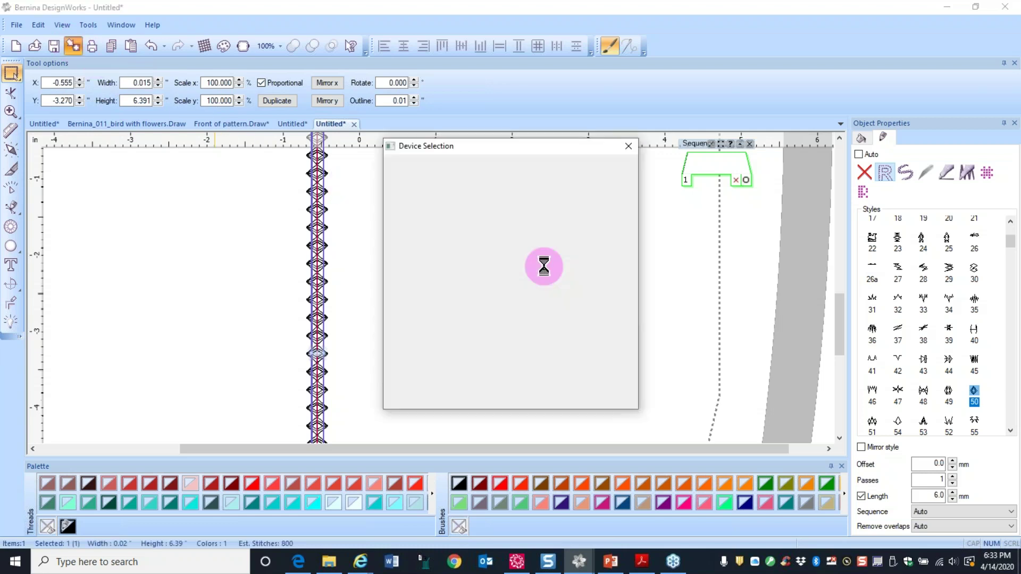
left_click(443, 225)
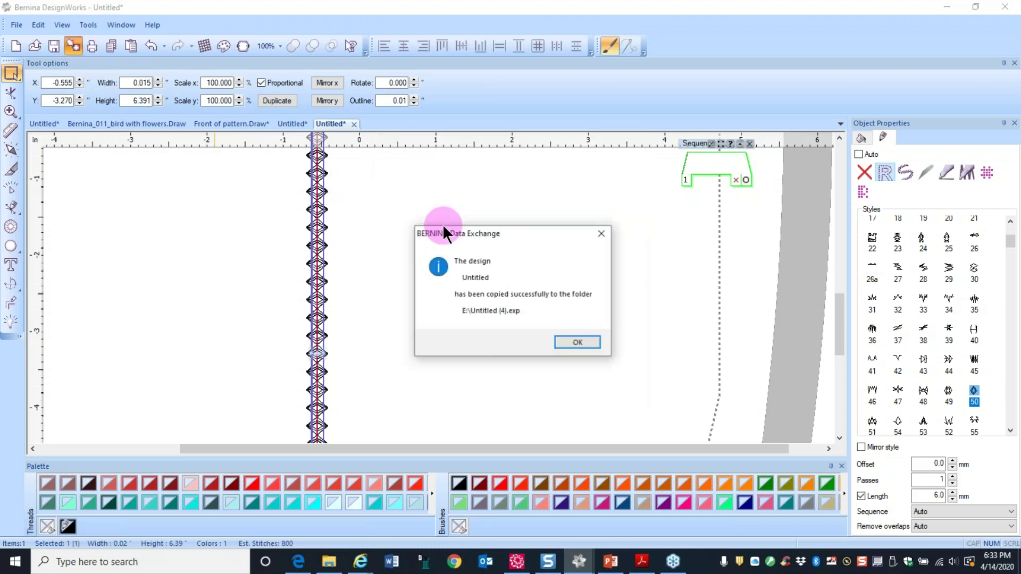
left_click(566, 338)
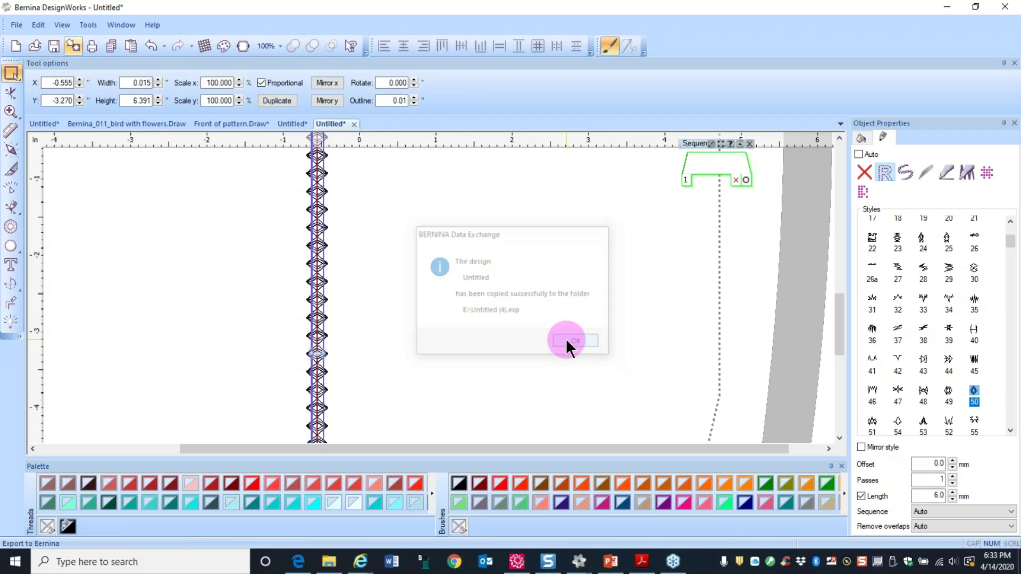
- Switch to BERNINA Embroidery Software and create a new blank design
left_click(516, 562)
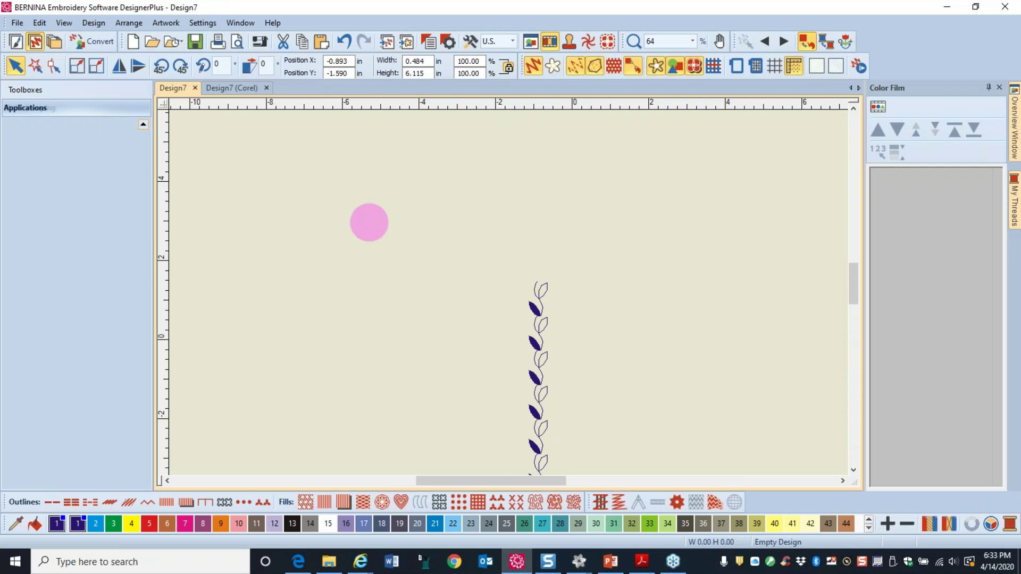
left_click(134, 37)
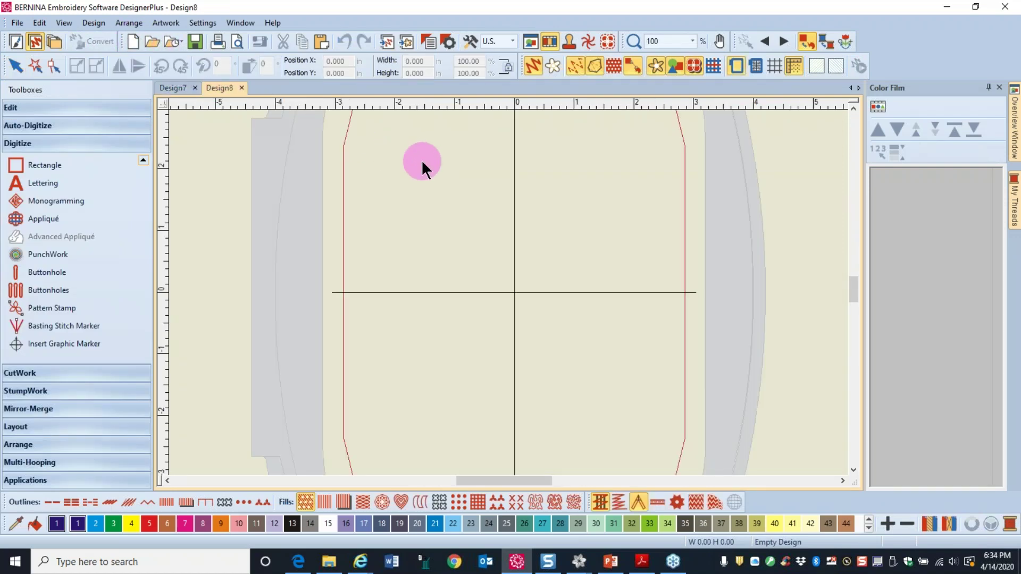
- Open Untitled (4).exp from USB Drive (E:), keeping the file type filter on All Embroidery Files
left_click(152, 43)
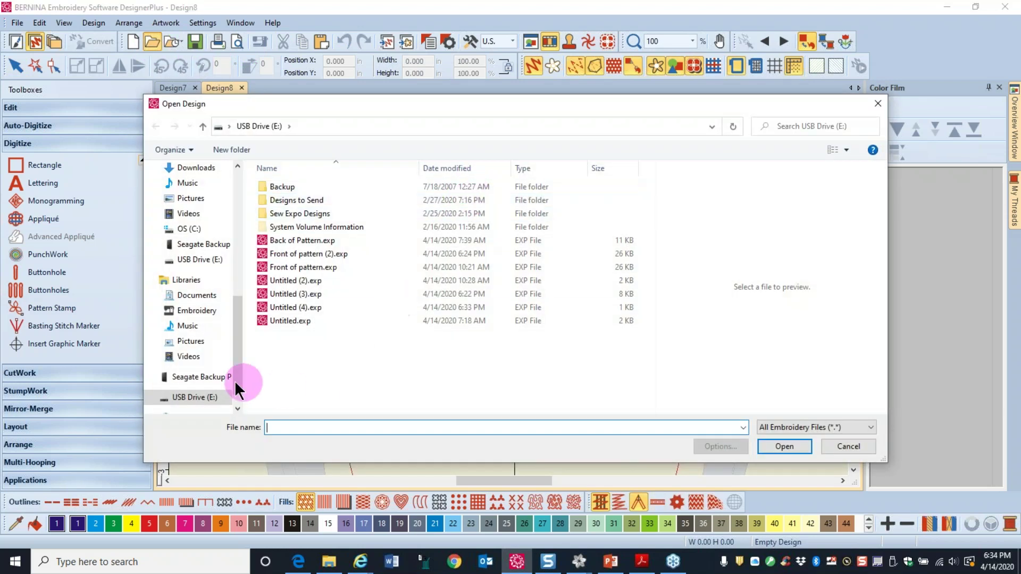
left_click(198, 399)
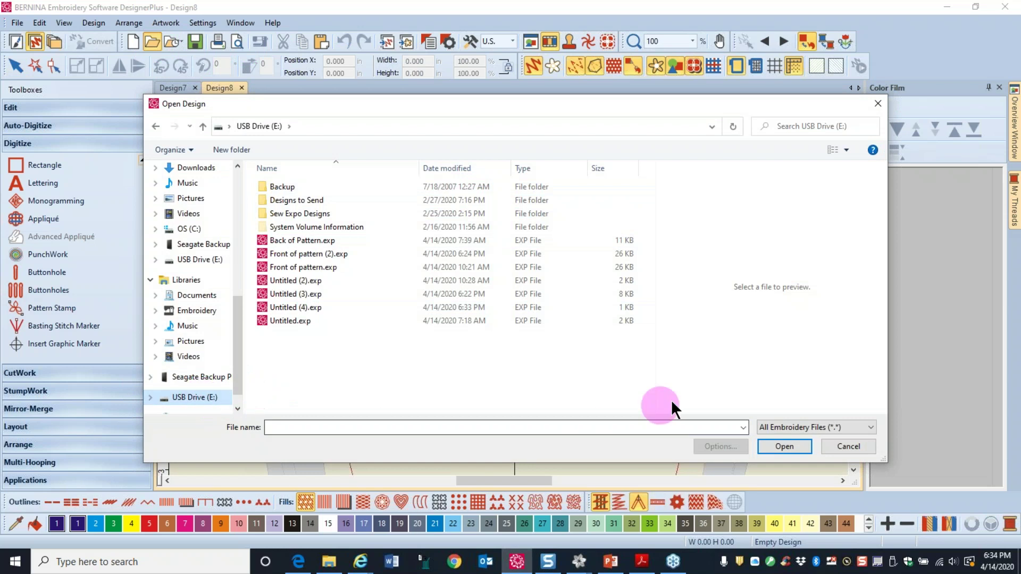
left_click(873, 425)
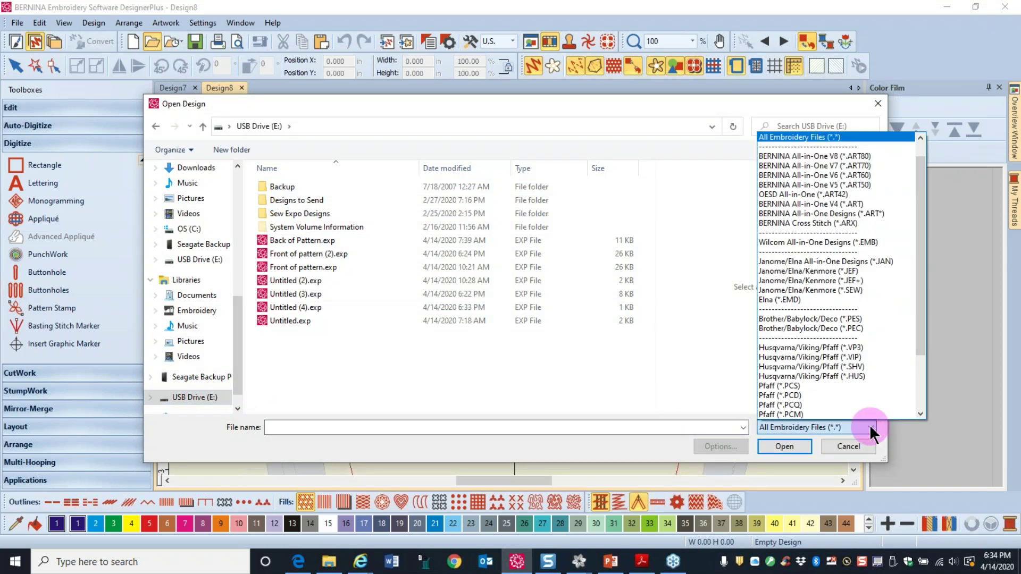
left_click(805, 138)
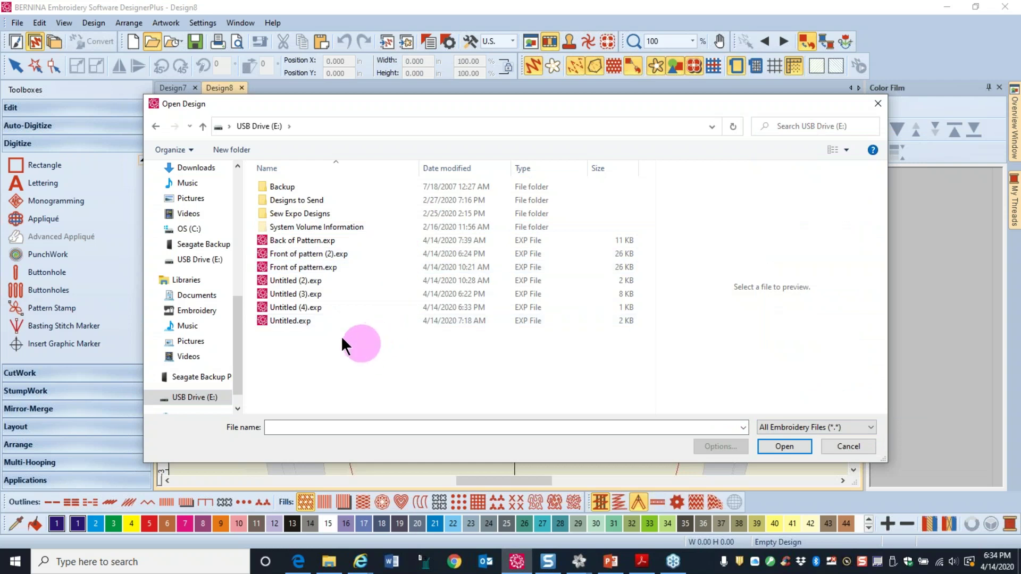
left_click(312, 308)
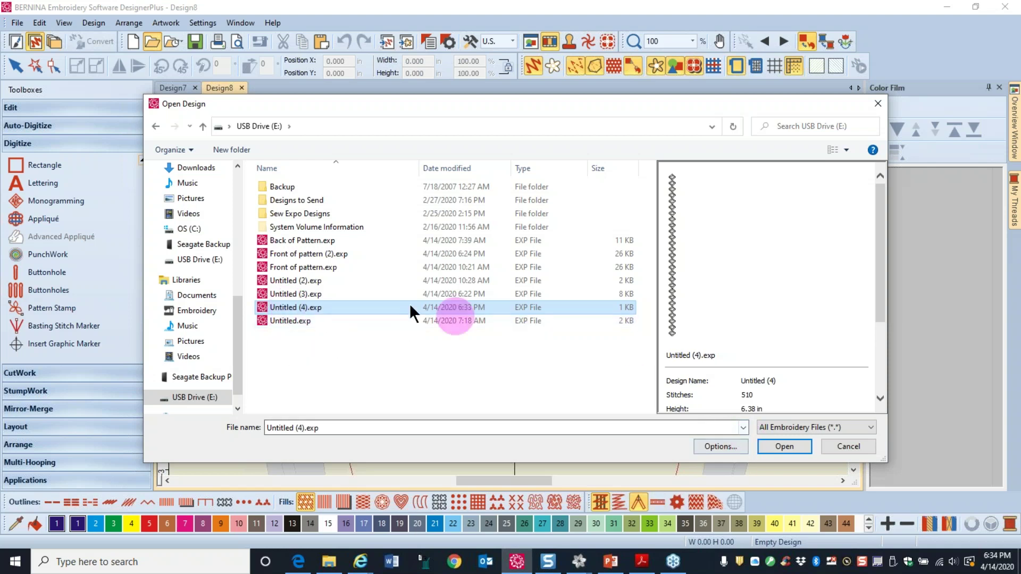
left_click(782, 447)
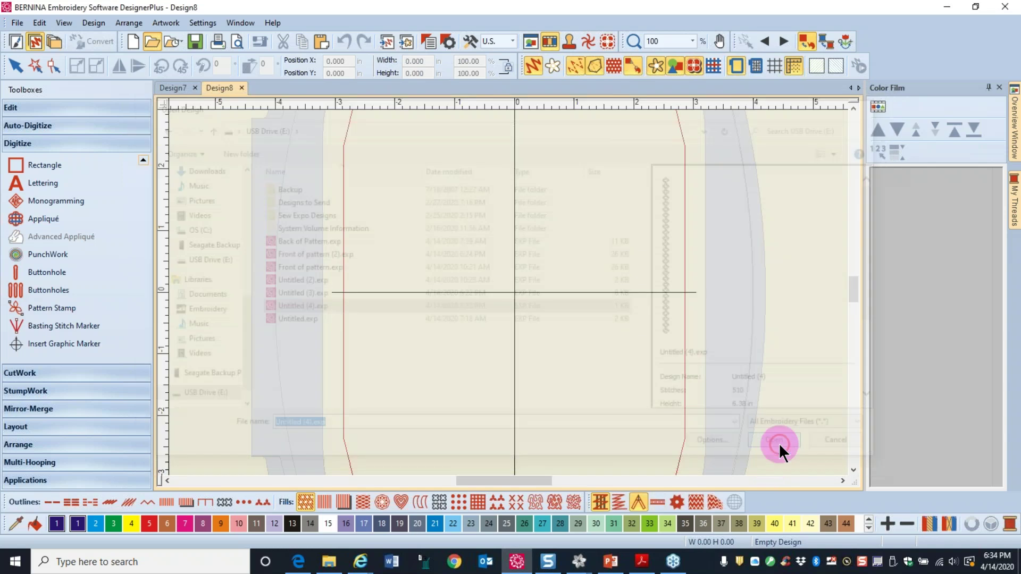
left_click(587, 304)
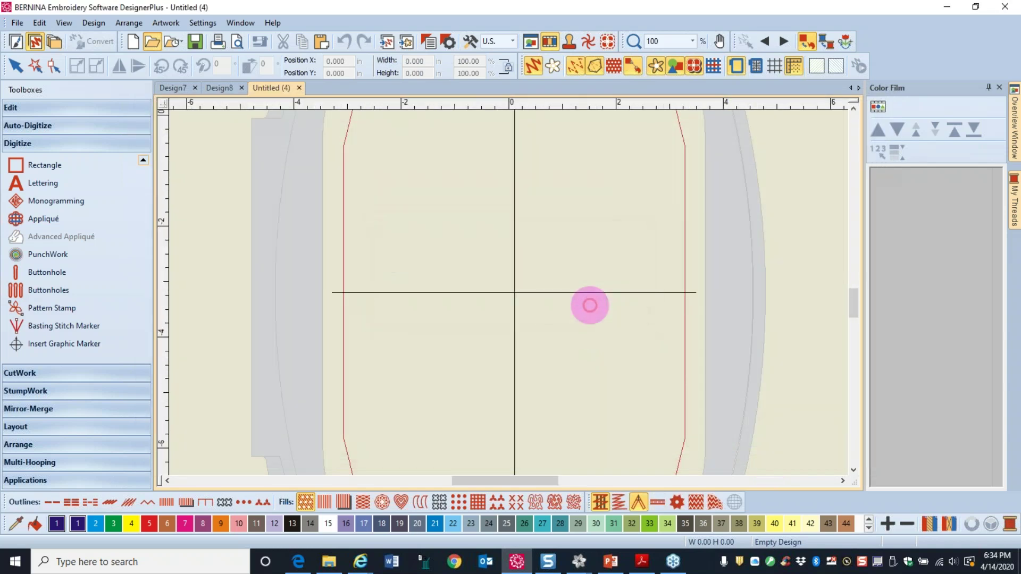
- Select the entire diamond column and convert the embroidery to artwork
scroll(482, 242, "down", 1)
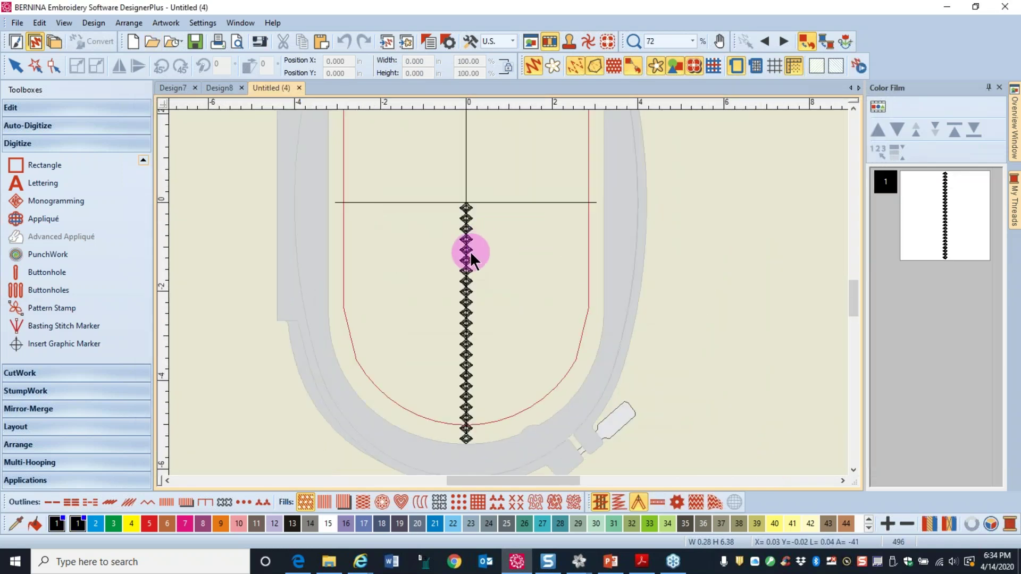
key("Escape")
scroll(506, 340, "down", 2)
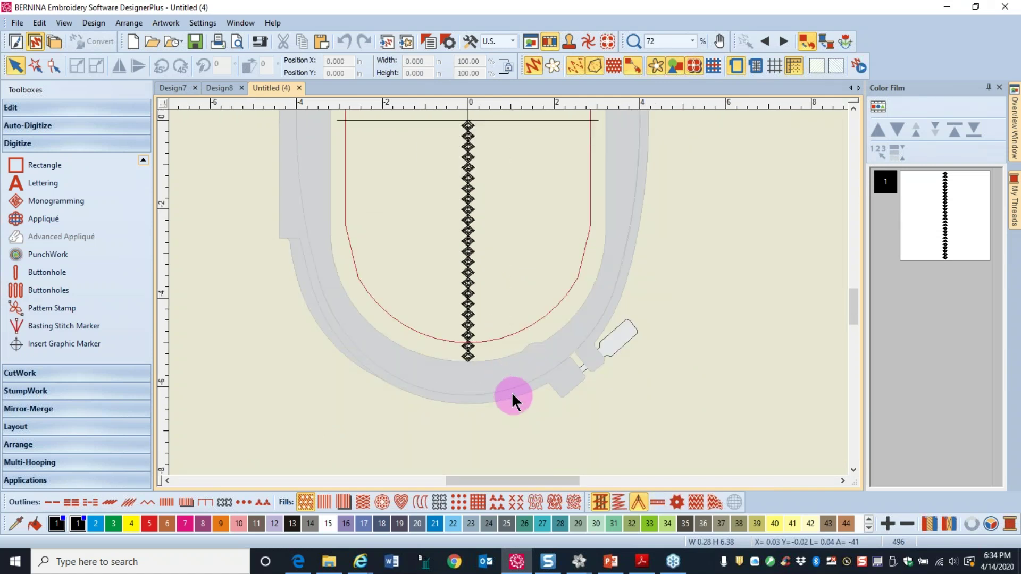
left_click(511, 392)
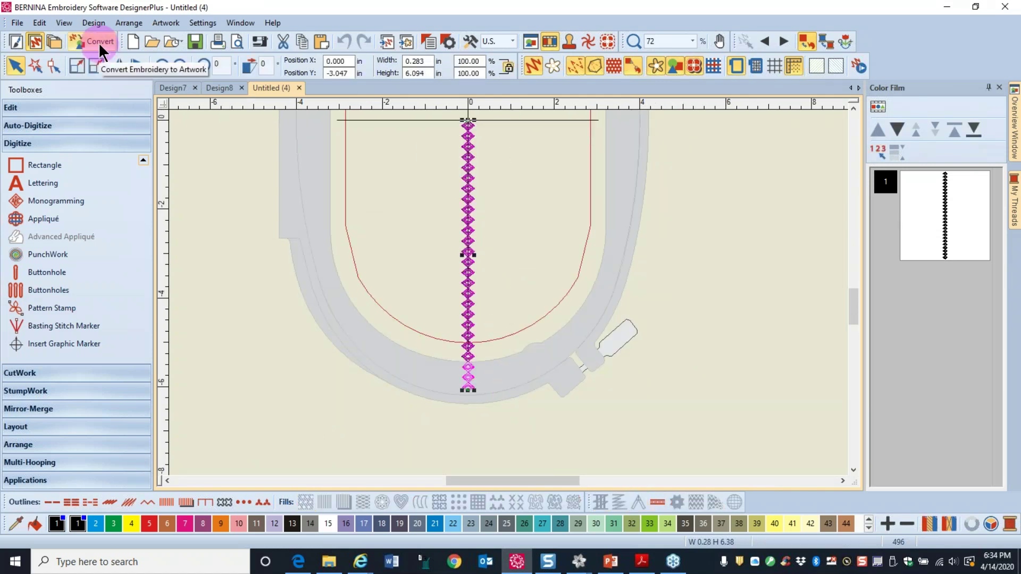
left_click(100, 43)
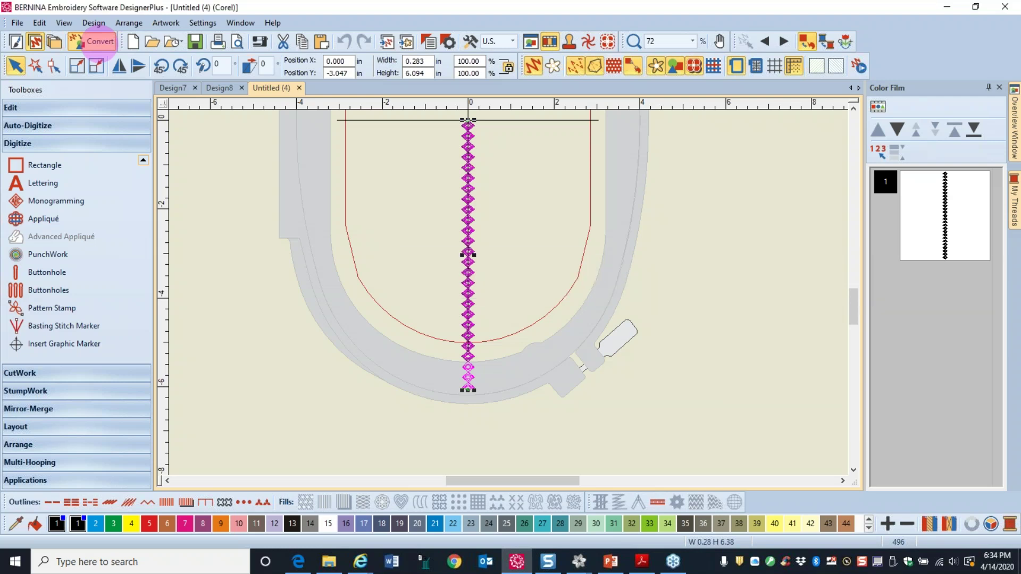
- Convert the selected diamond column to artwork, then switch to Bernina DesignWorks and paste it into the untitled document with the original column
left_click(96, 41)
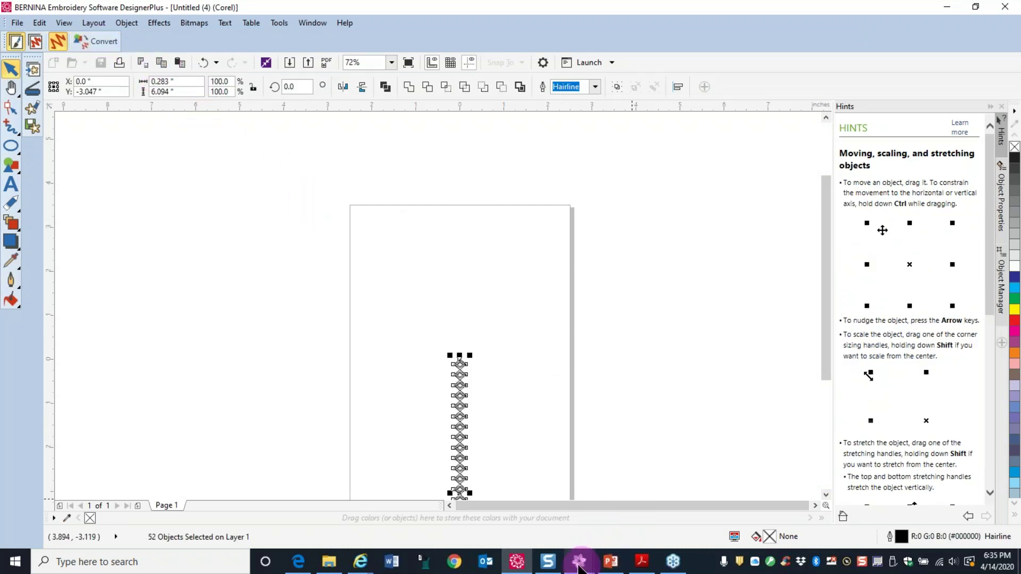
left_click(579, 562)
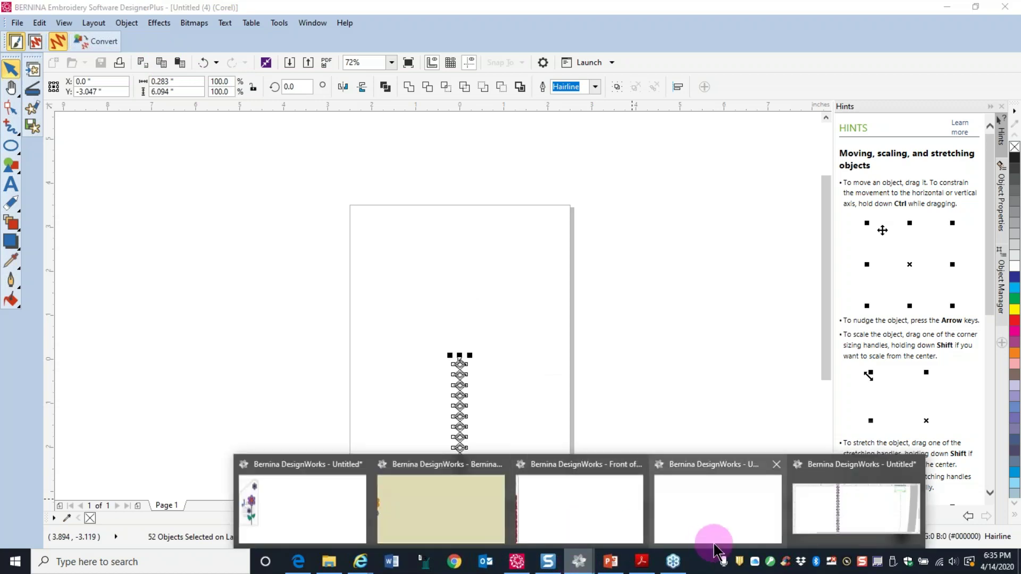
left_click(825, 512)
left_click(534, 229)
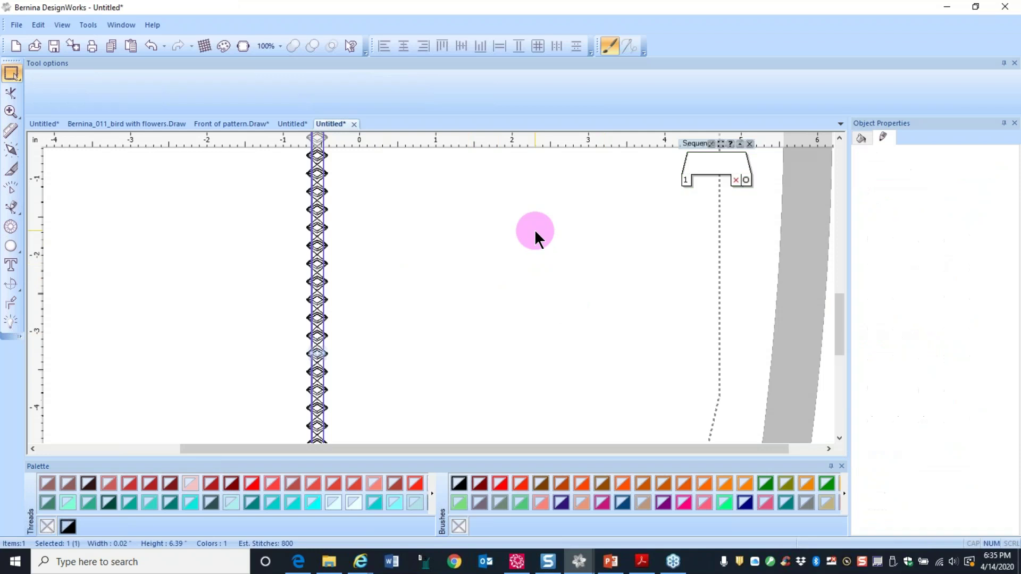
left_click(130, 46)
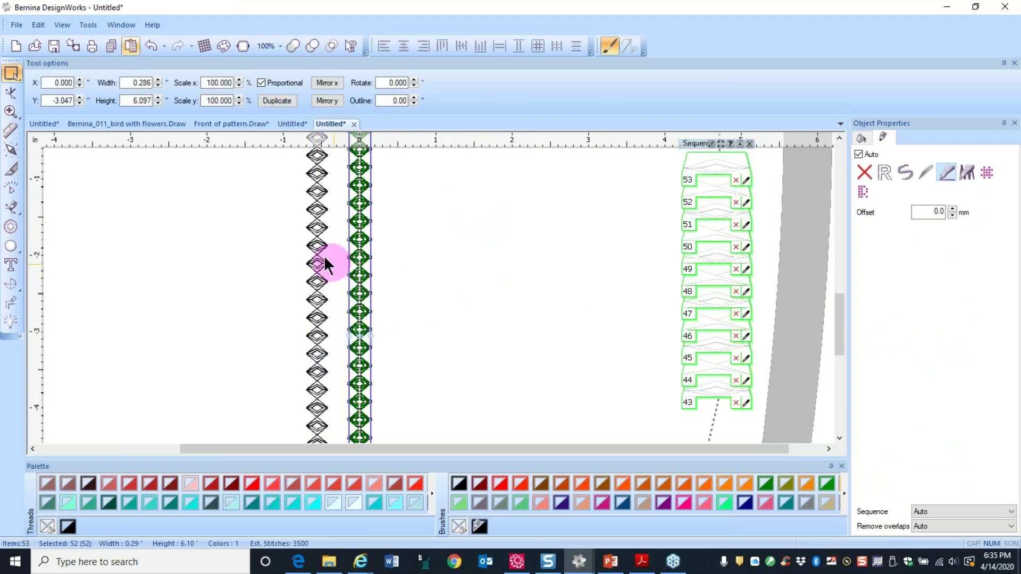
- Compare the pasted diamond column's stitching with the original patterned line up close, and select the original to inspect its stitch style
scroll(322, 251, "up", 5)
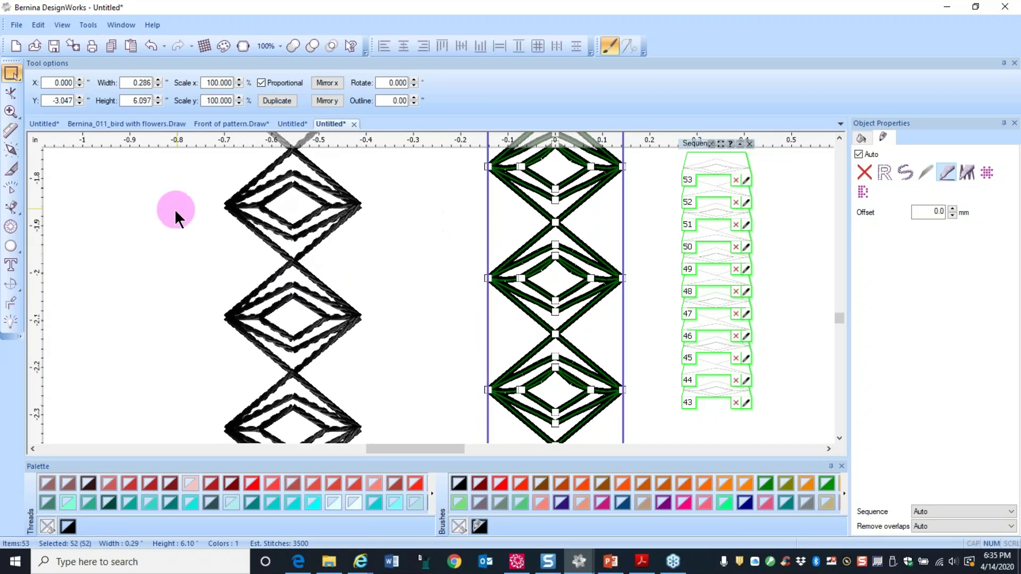
left_click(174, 209)
left_click(534, 242)
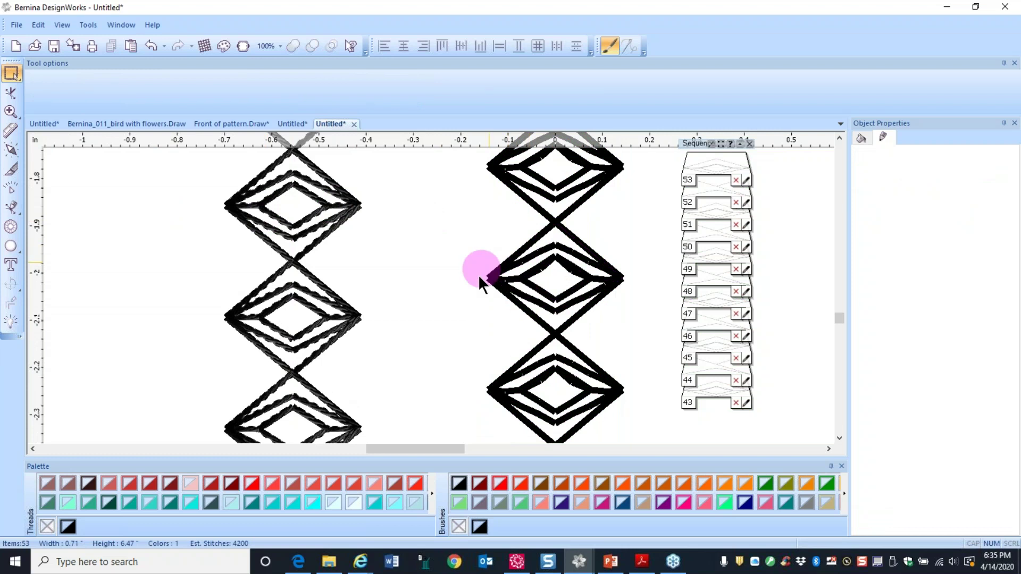
scroll(612, 271, "down", 1)
scroll(613, 270, "down", 3)
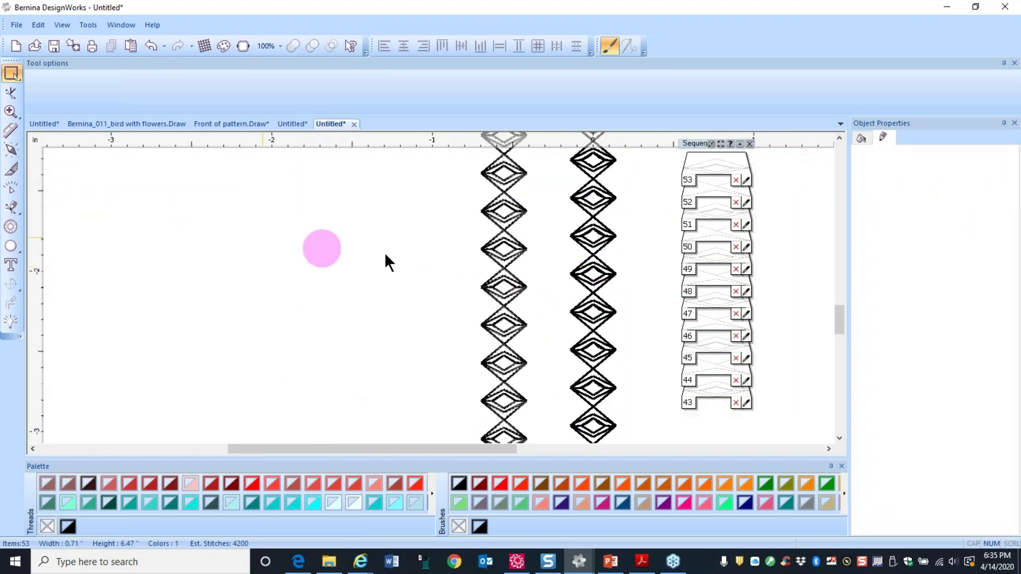
left_click(497, 240)
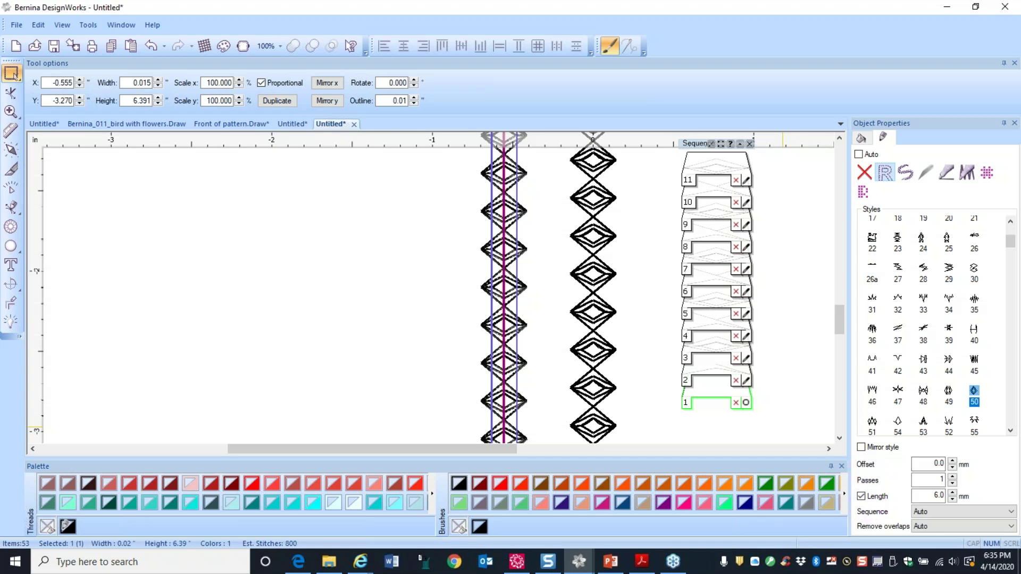
key("alt+Tab")
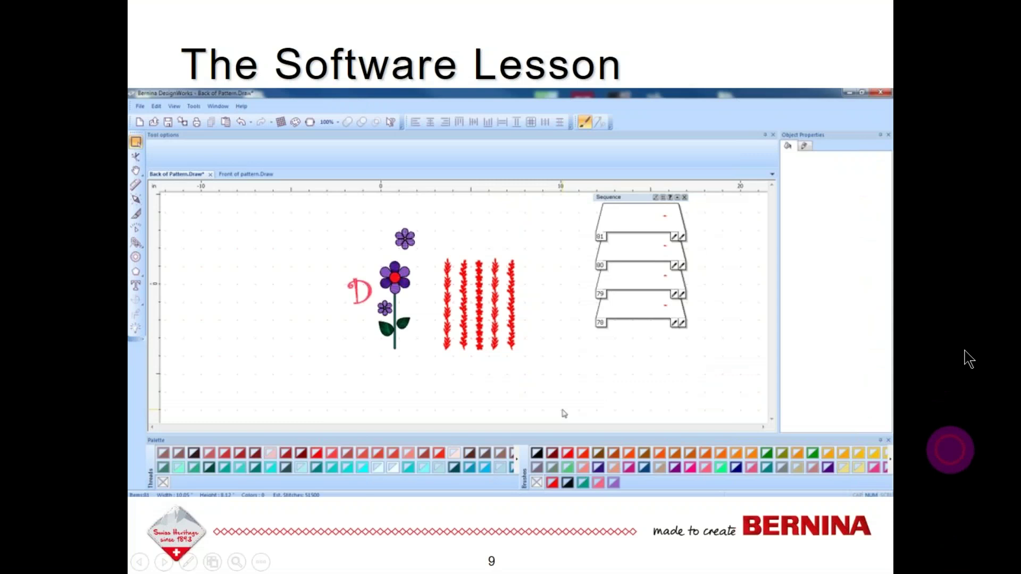
key("Right")
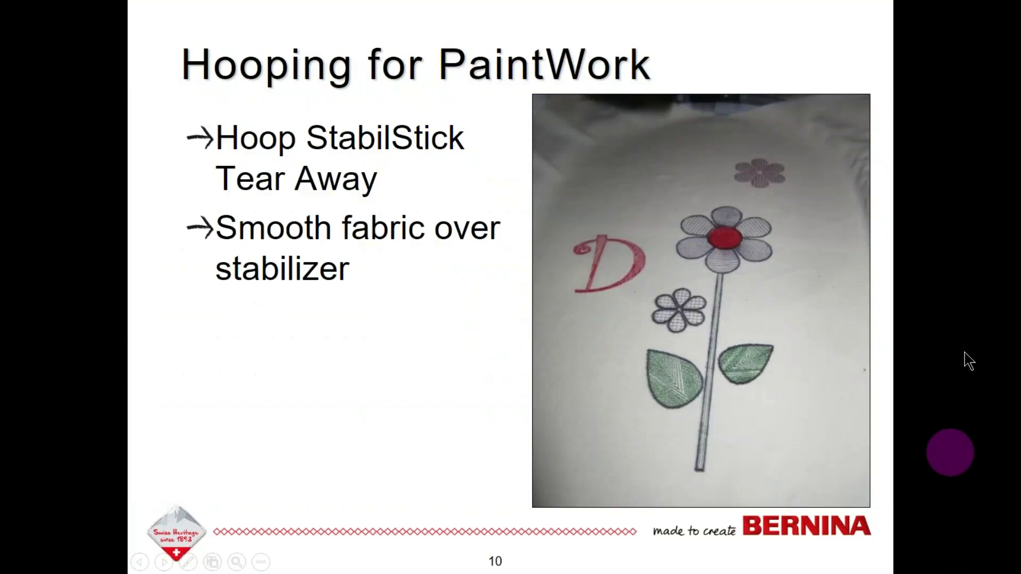
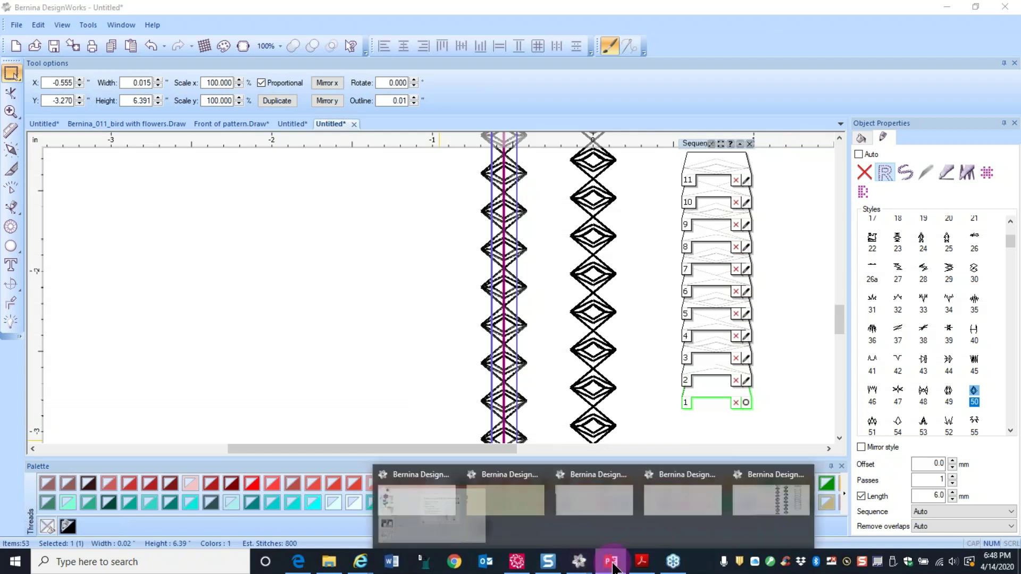
- Switch to BERNINA Embroidery Software, return to the embroidery canvas and create a new blank design
left_click(517, 562)
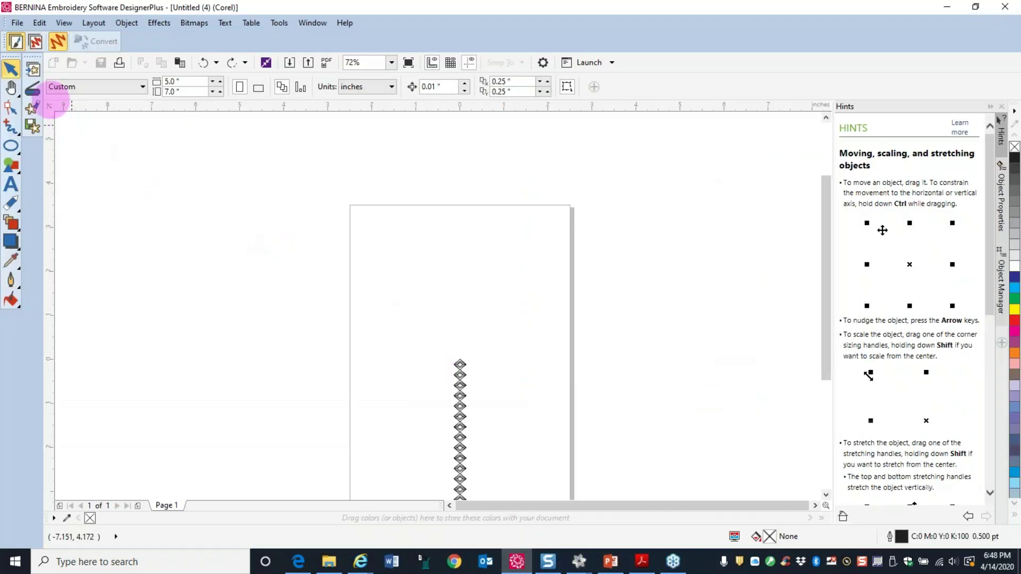
left_click(35, 41)
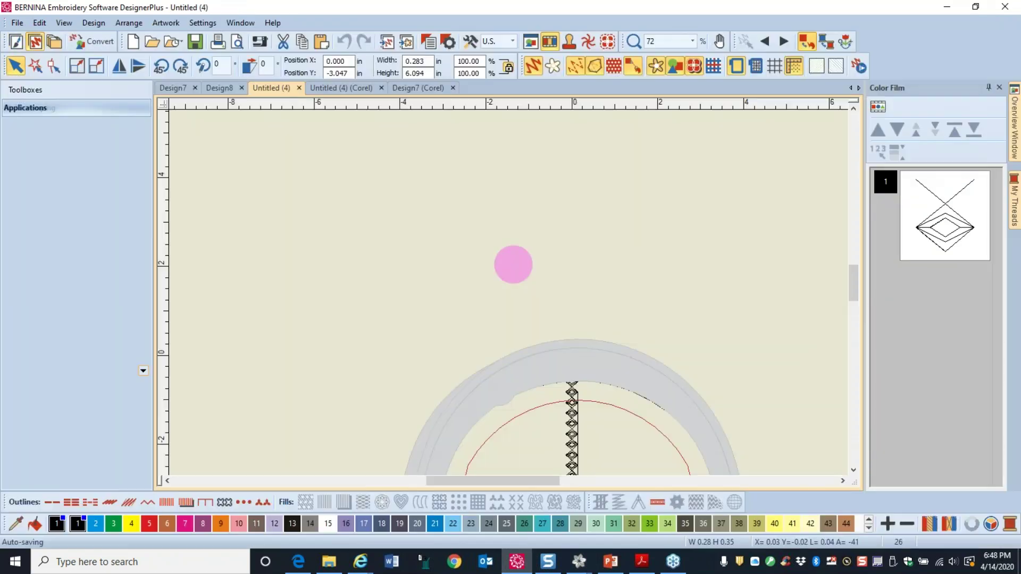
left_click(133, 41)
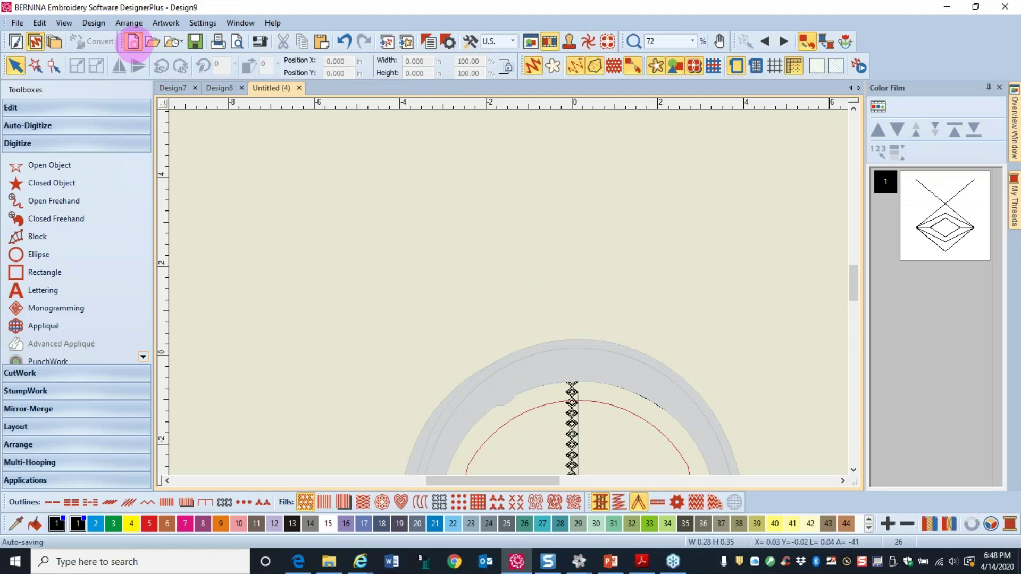
- Open the fox design 12576-03.ART80 from the Animals & Bugs folder of BERNINA 8 Embroidery in the Embroidery library
left_click(151, 42)
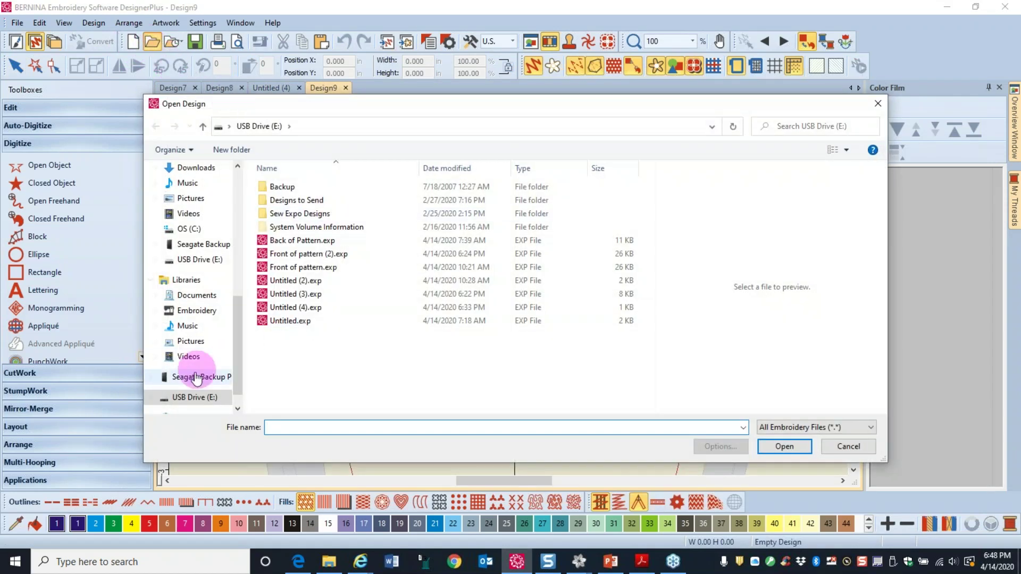
left_click(196, 311)
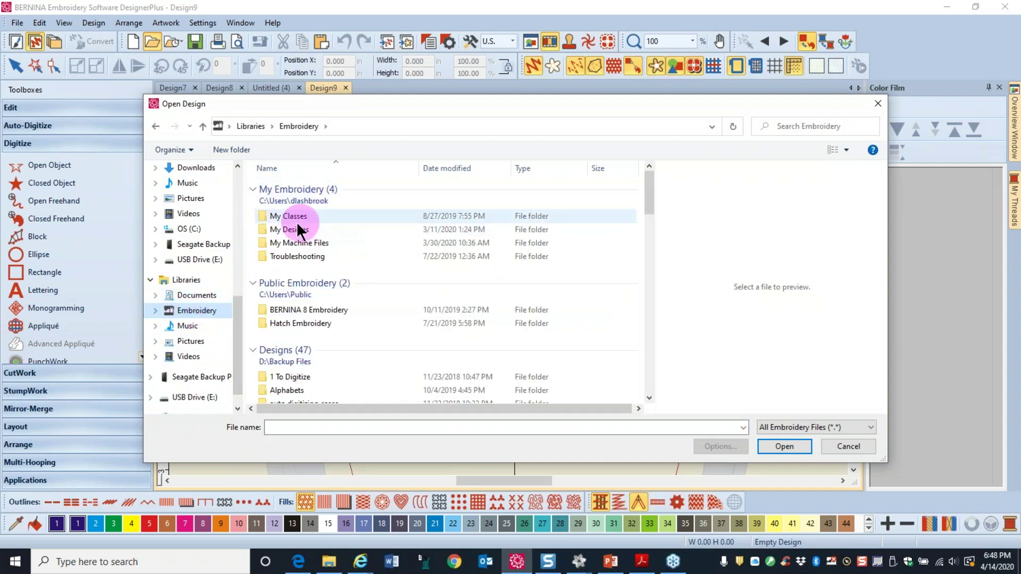
left_click(300, 310)
double_click(301, 311)
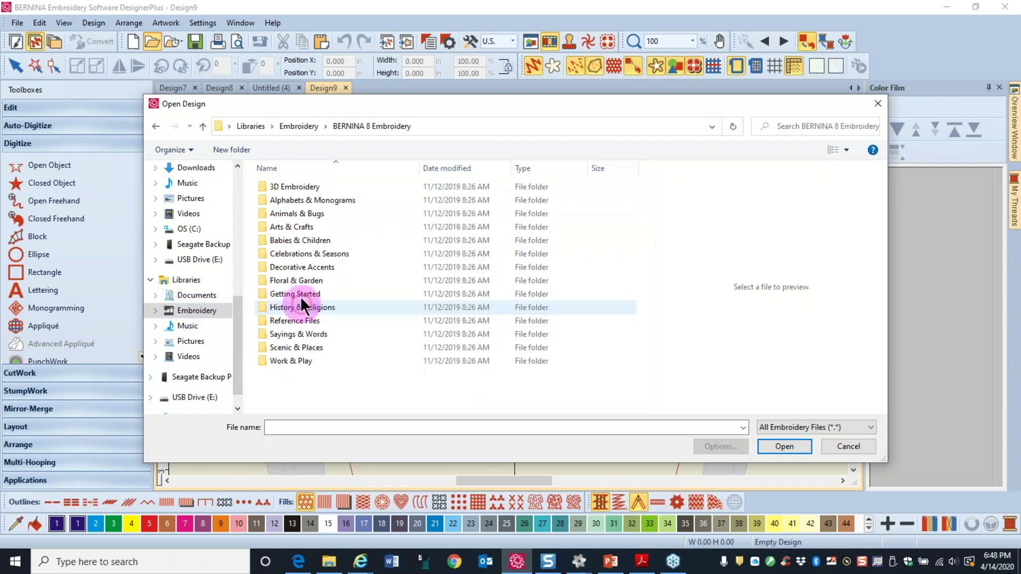
double_click(293, 215)
left_click(296, 200)
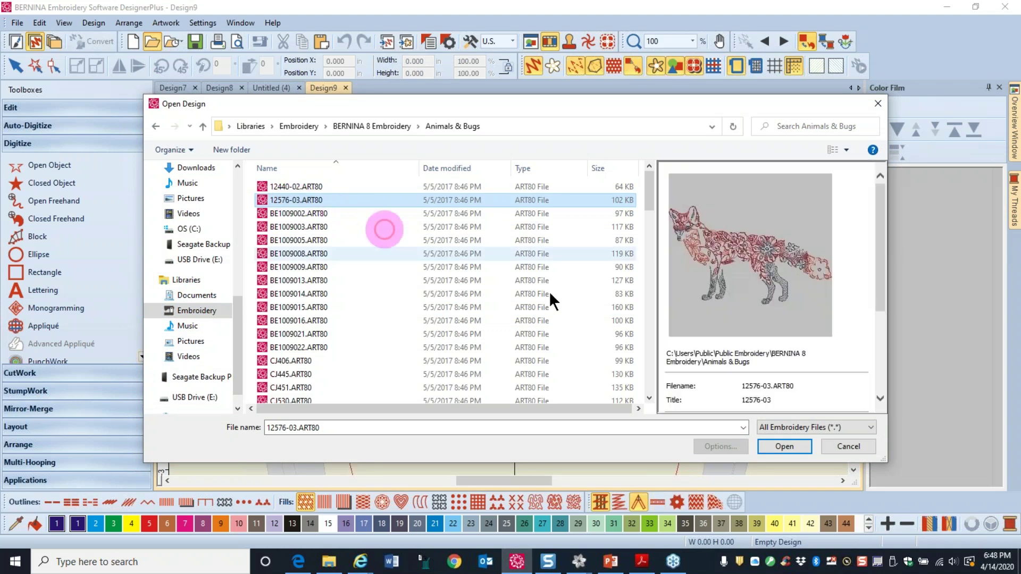
left_click(777, 447)
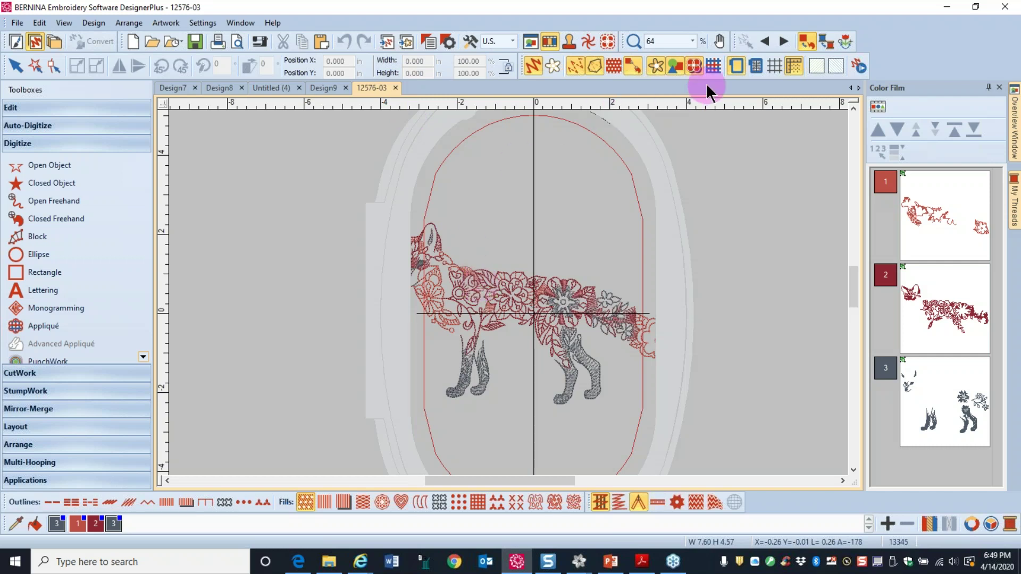
- Hide the hoop, select the entire fox design and convert it to artwork
left_click(734, 66)
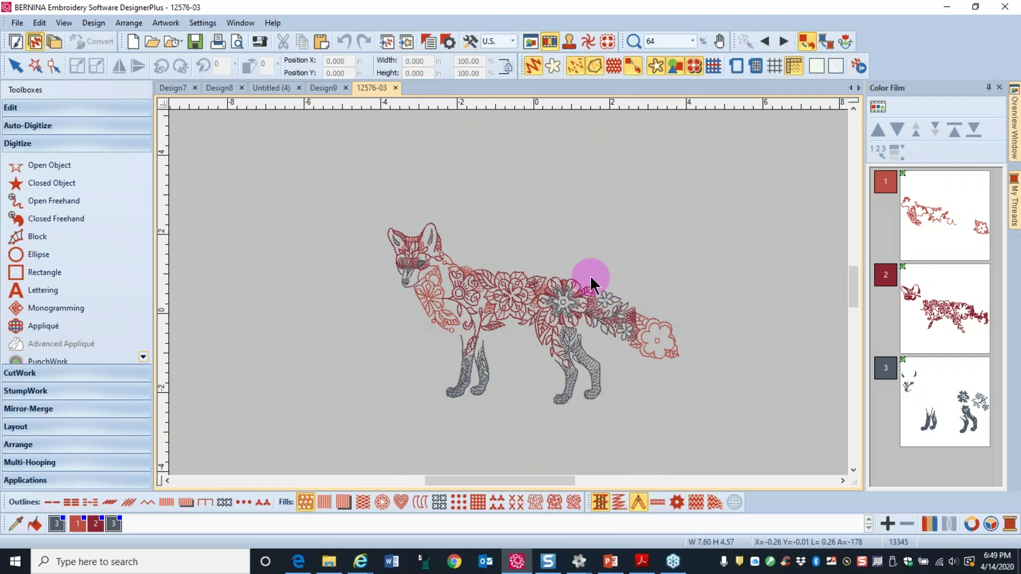
left_click_drag(328, 176, 732, 448)
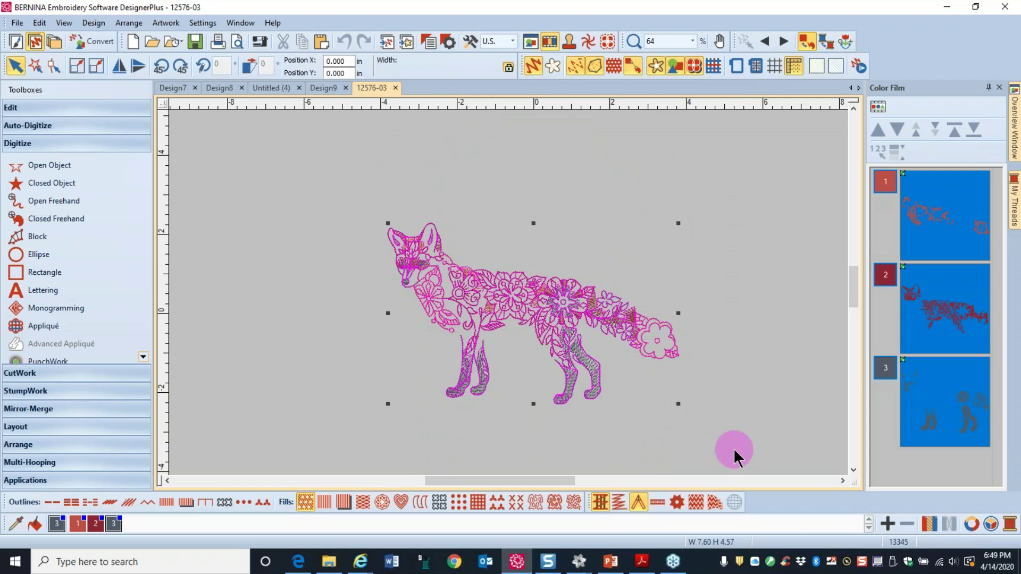
left_click(101, 42)
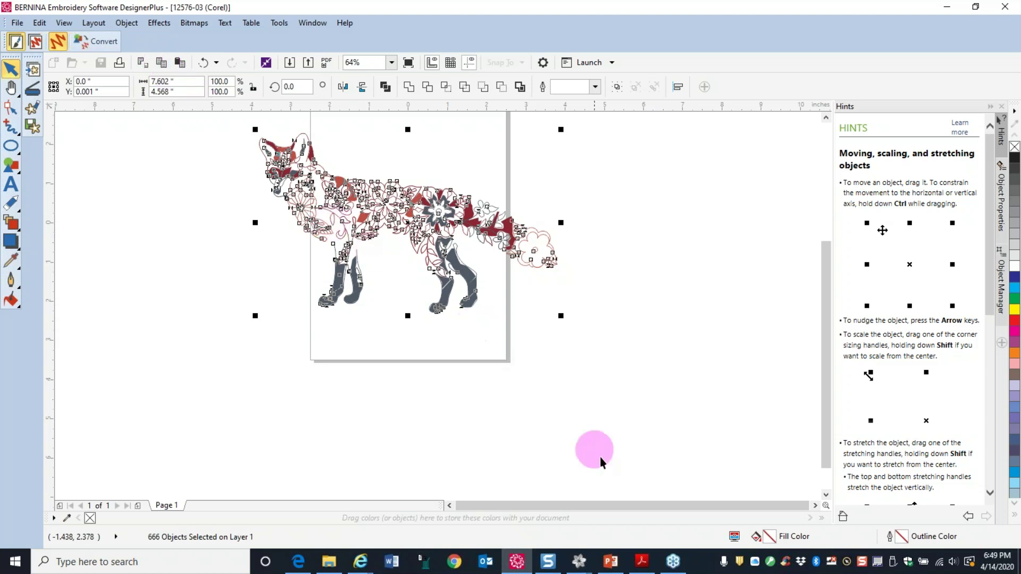
- Switch to Bernina DesignWorks and close the Bernina_011_bird with flowers document
mouse_move(580, 558)
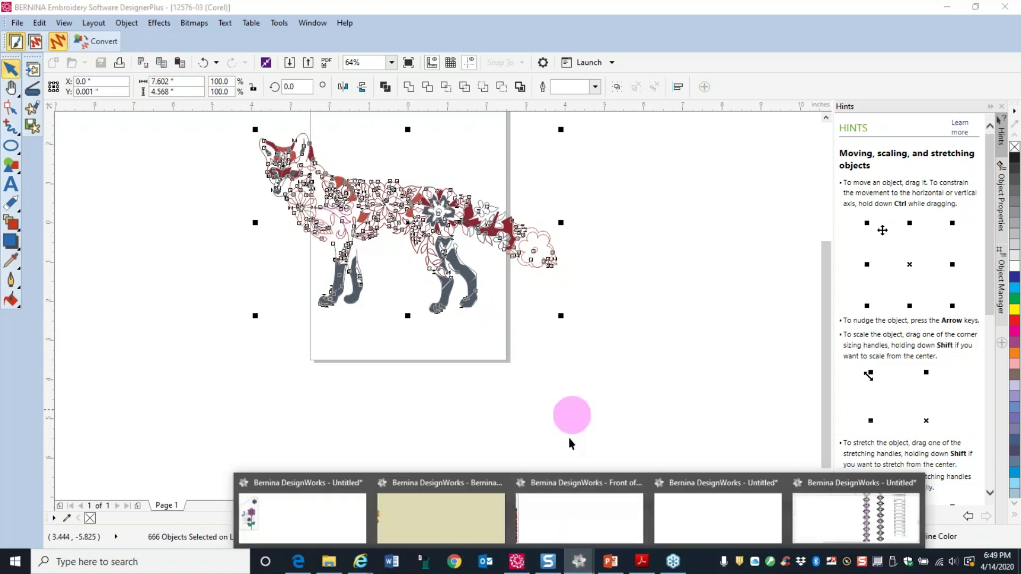
left_click(463, 496)
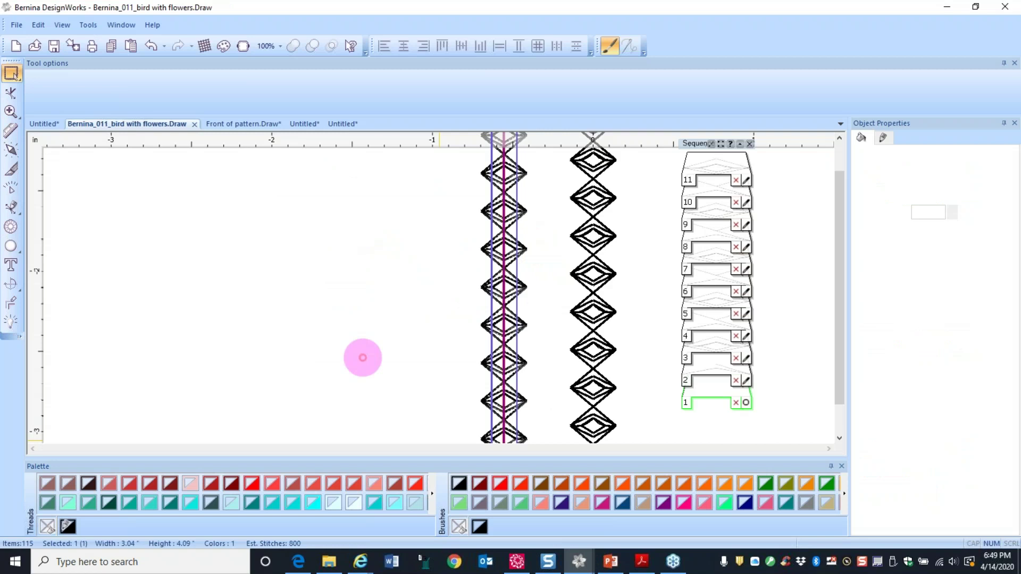
left_click(194, 124)
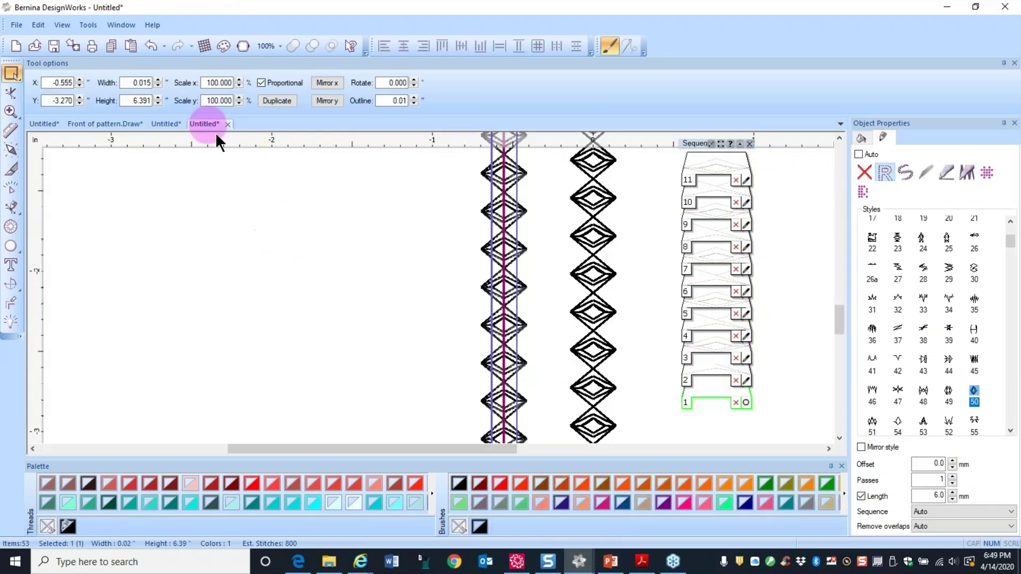
- Create a new graphic document with the BERNINA Jumbo Hoop 8 Series, 256 x 400, #93
scroll(532, 213, "down", 3)
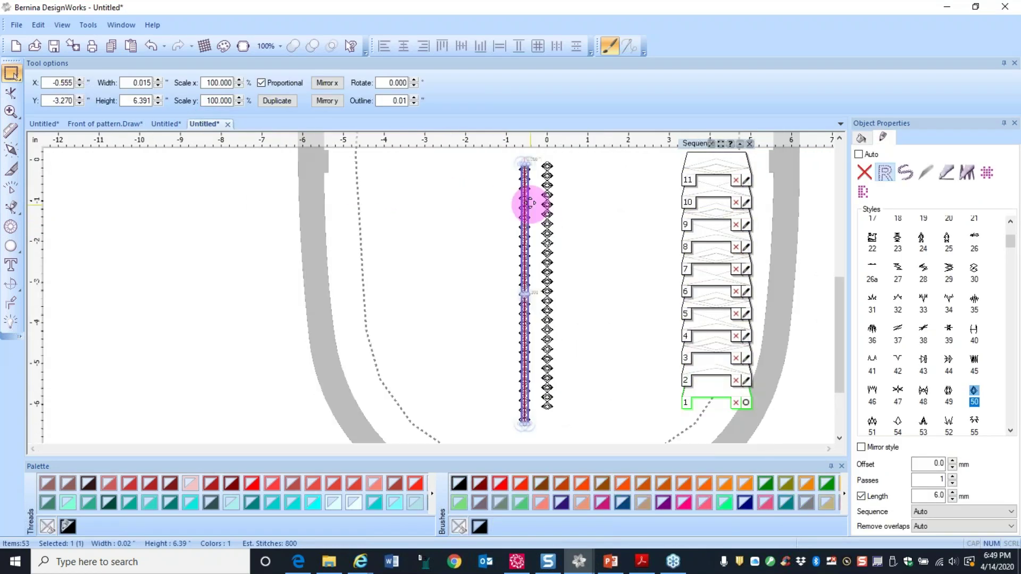
left_click(16, 25)
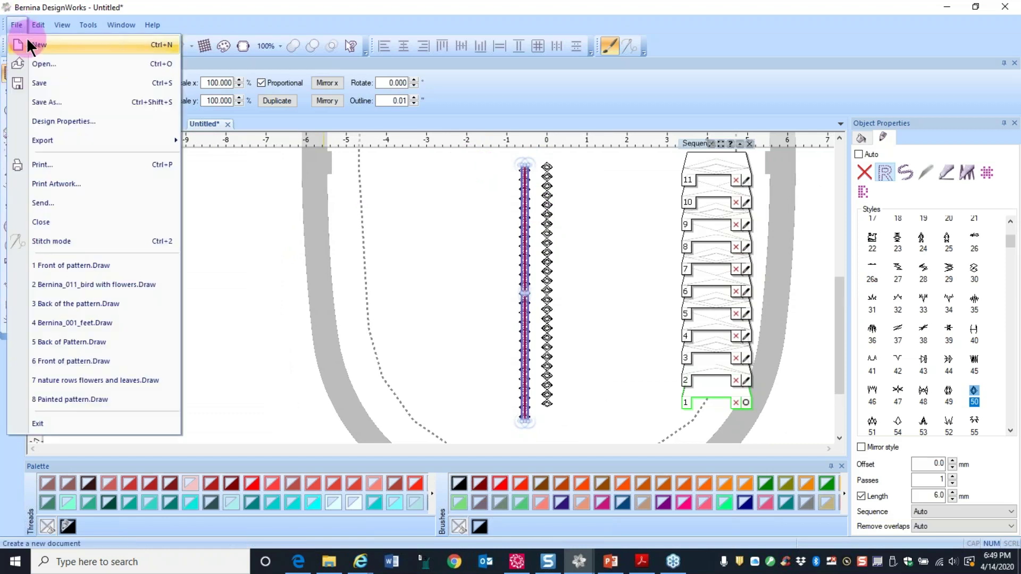
left_click(28, 45)
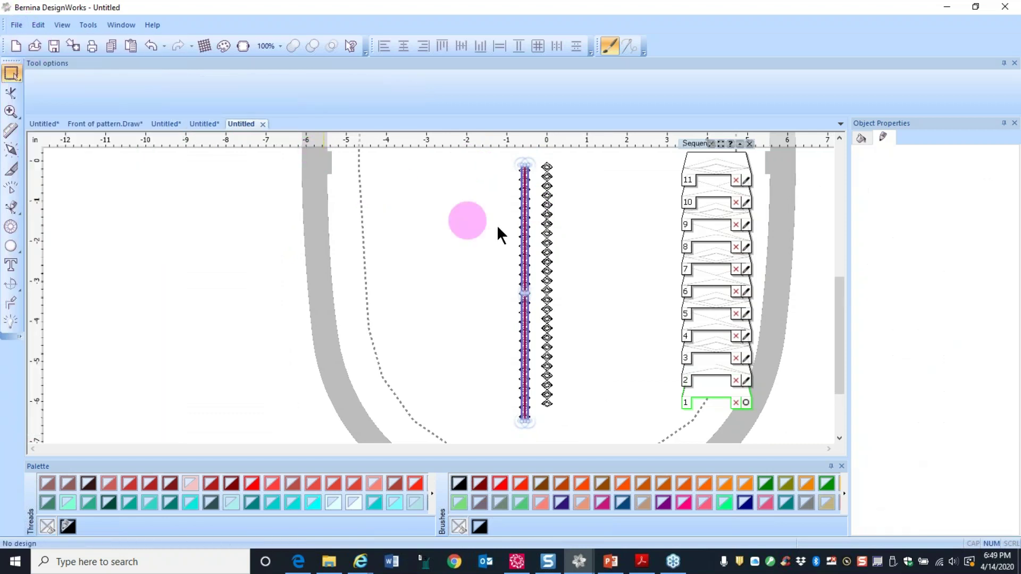
left_click(549, 490)
left_click(356, 235)
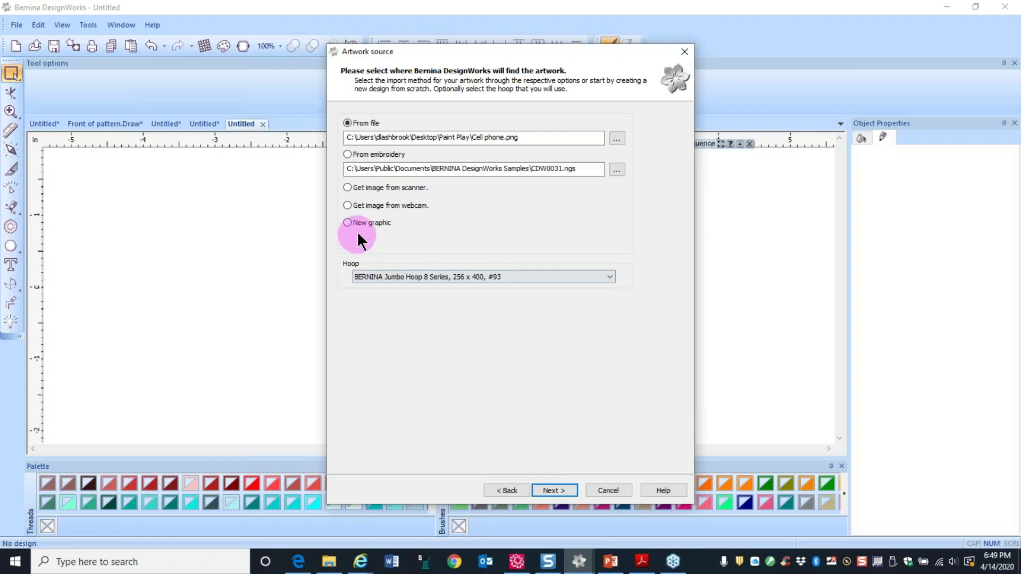
left_click(553, 490)
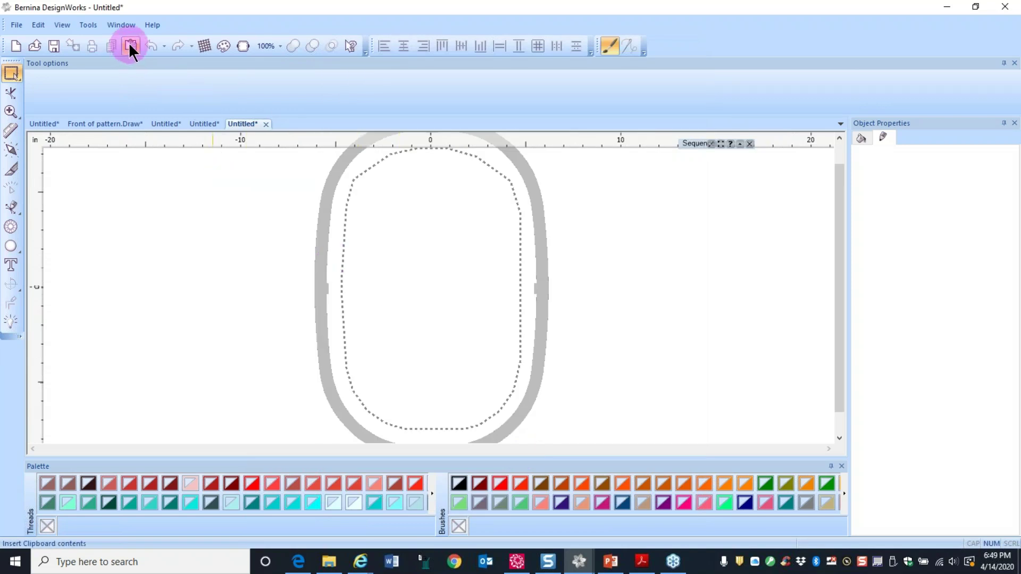
- Paste the fox artwork into the new hoop document, deselect it and inspect its outlines and fills
left_click(130, 47)
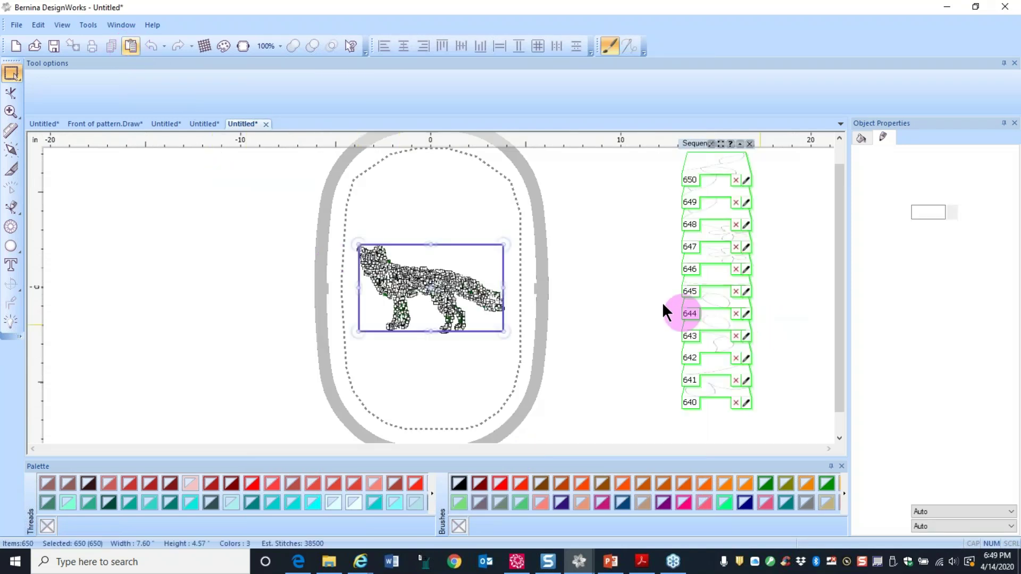
left_click(664, 311)
scroll(429, 289, "up", 5)
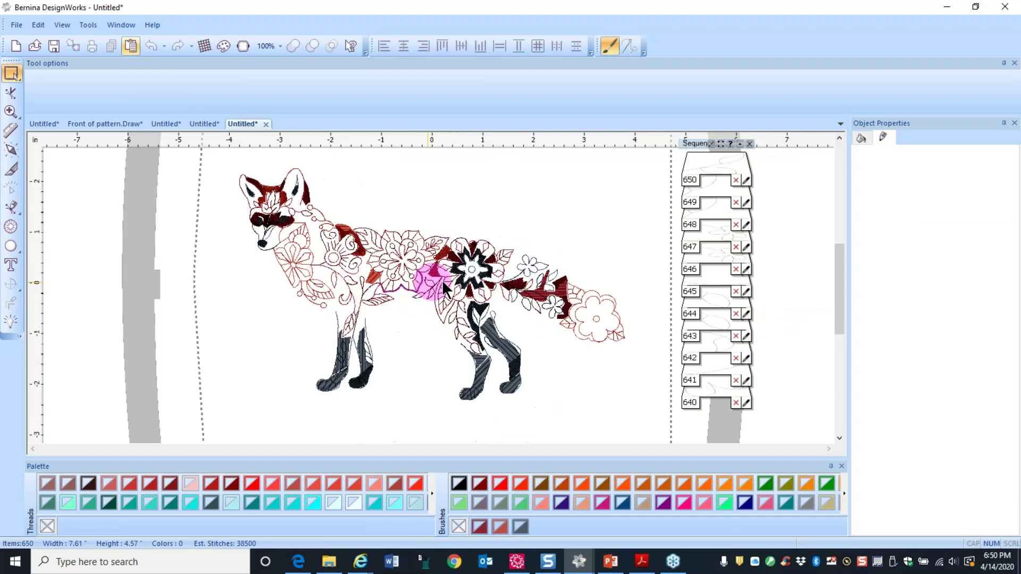
scroll(446, 278, "down", 5)
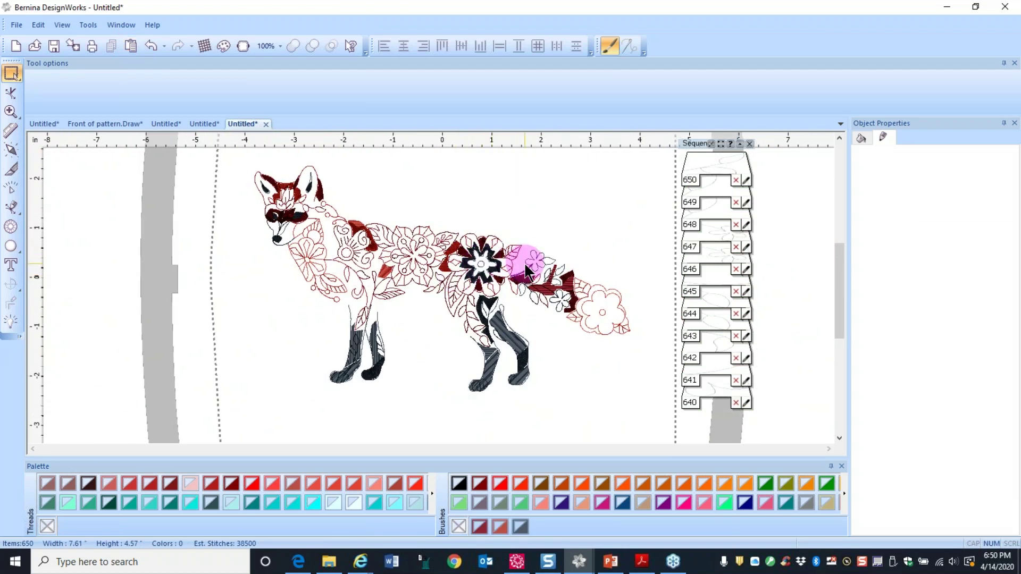
- Switch to BERNINA Embroidery Software and undo the last operation on the fox artwork
left_click(519, 564)
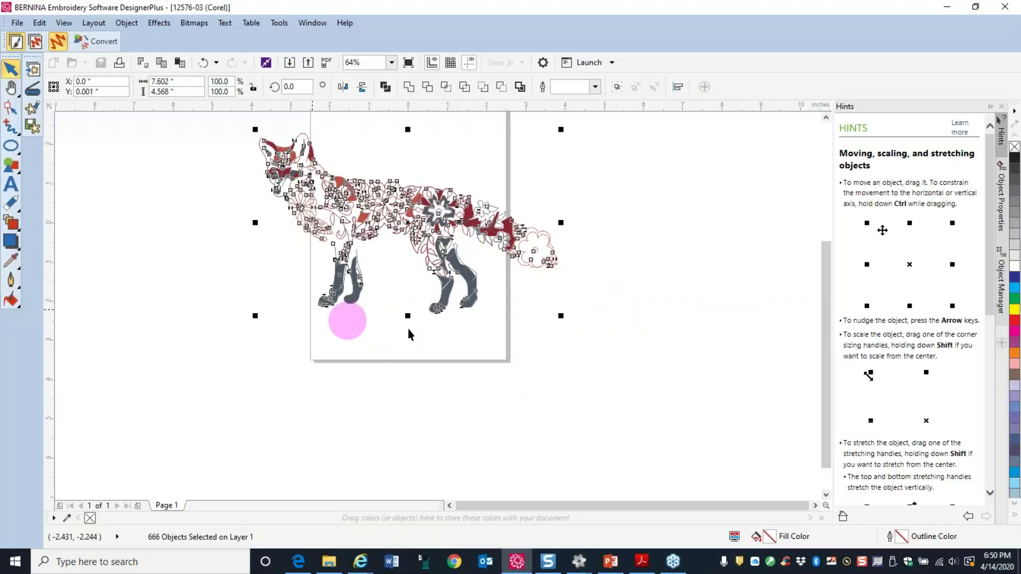
left_click(202, 63)
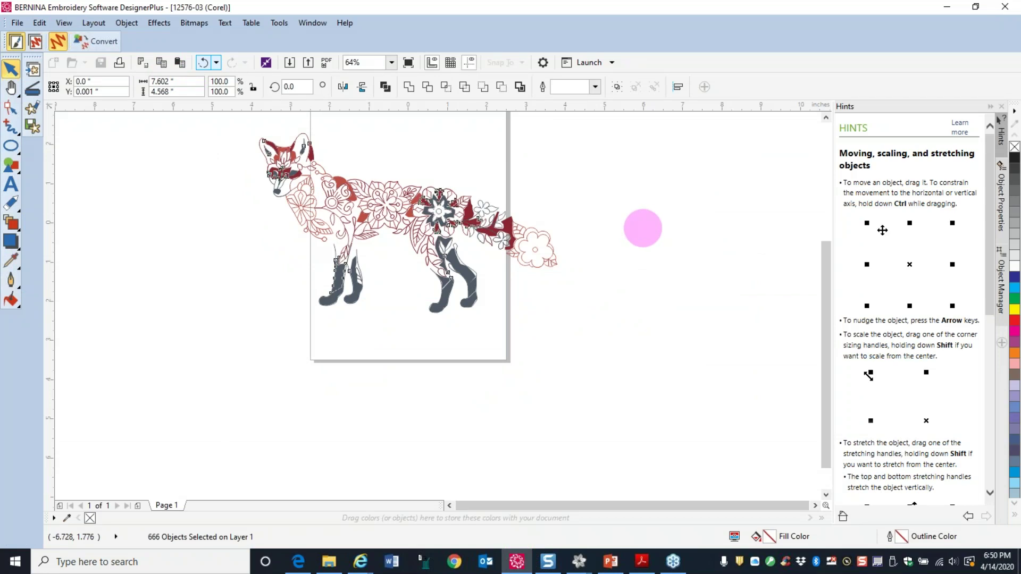
- Return the fox to its embroidery form and send all objects as a single hooping to the USB stick in EXP format
key("ctrl+z")
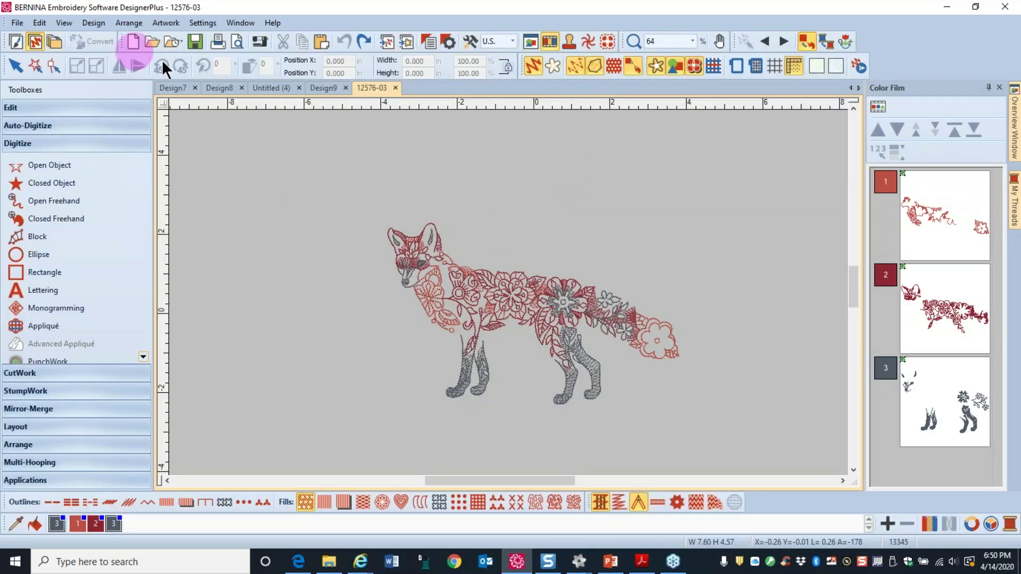
left_click(259, 40)
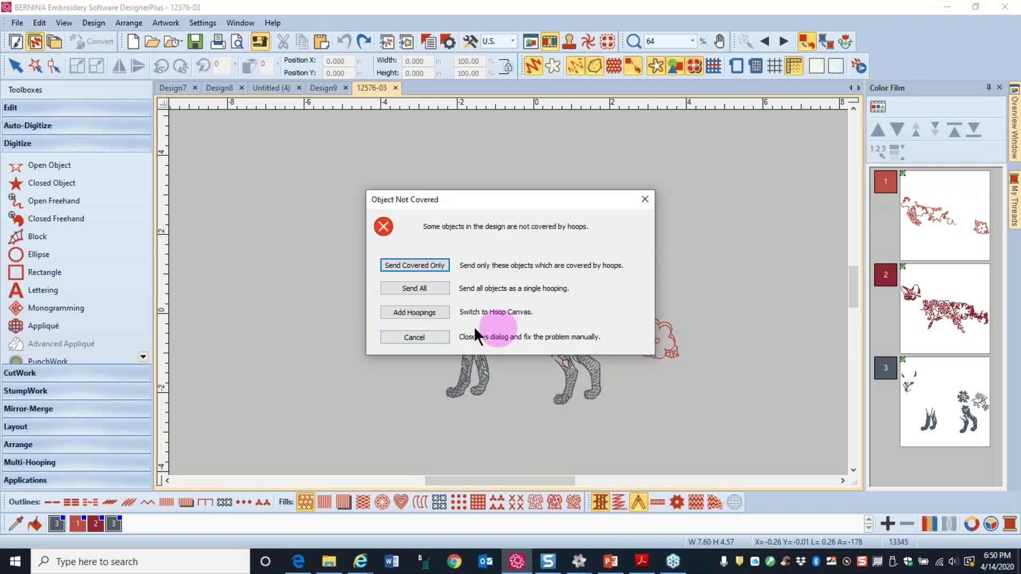
left_click(414, 287)
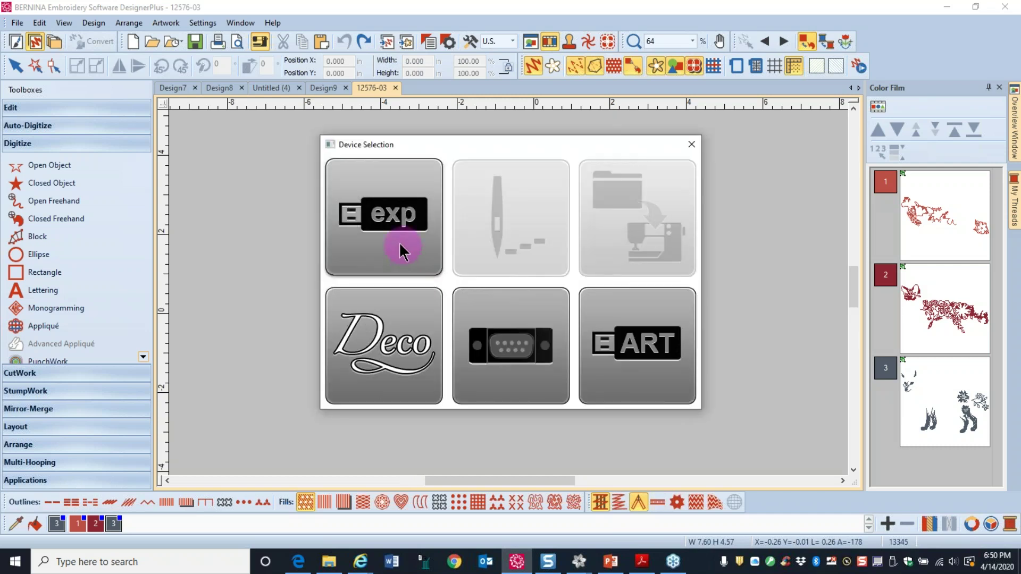
left_click(397, 246)
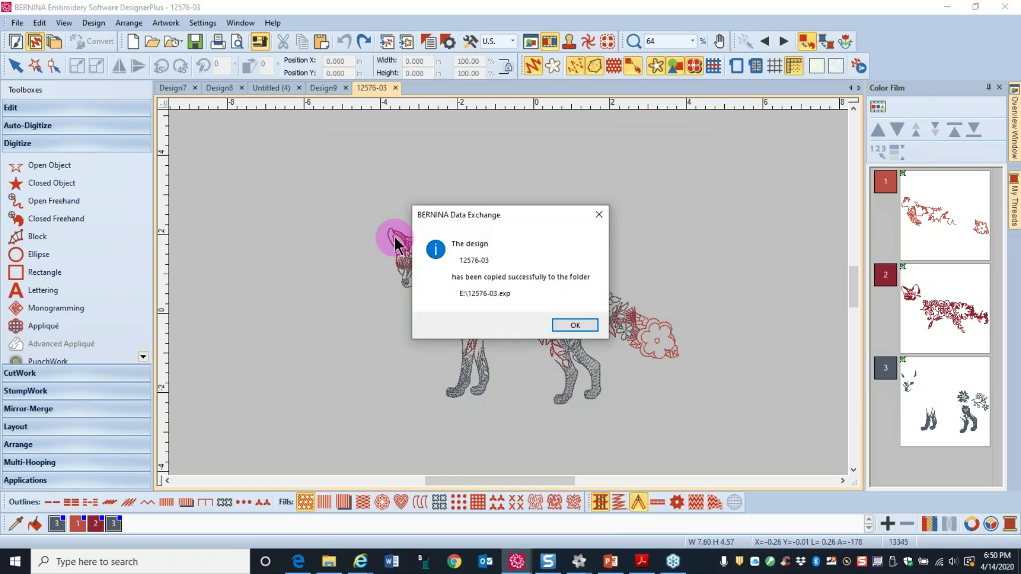
left_click(559, 327)
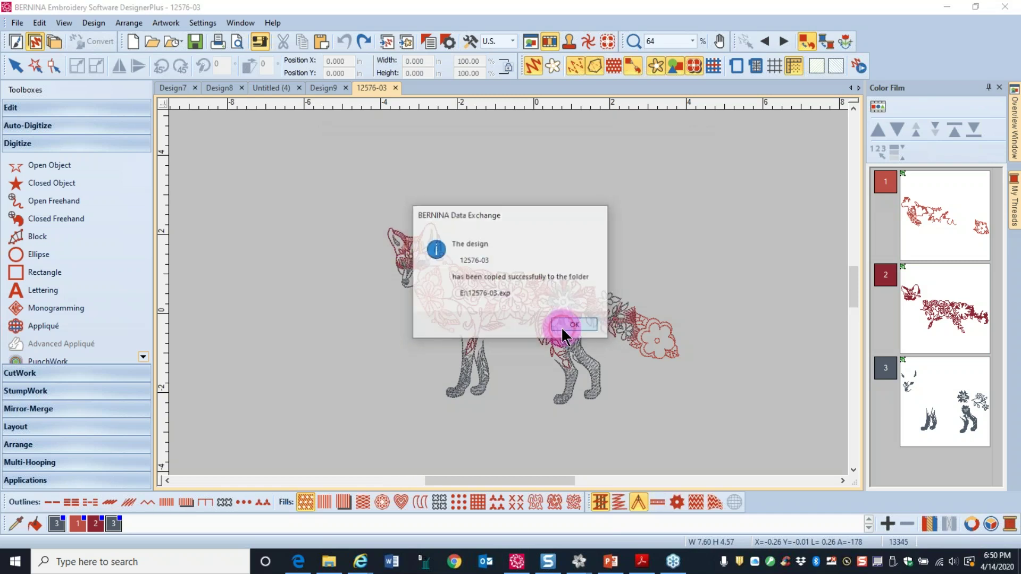
- Switch to Bernina DesignWorks
left_click(578, 569)
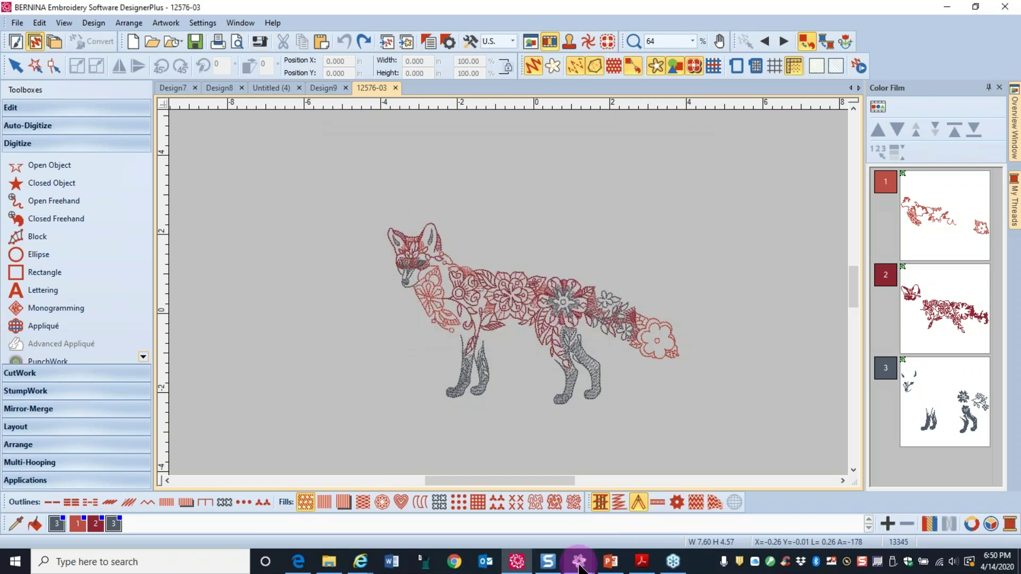
left_click(696, 503)
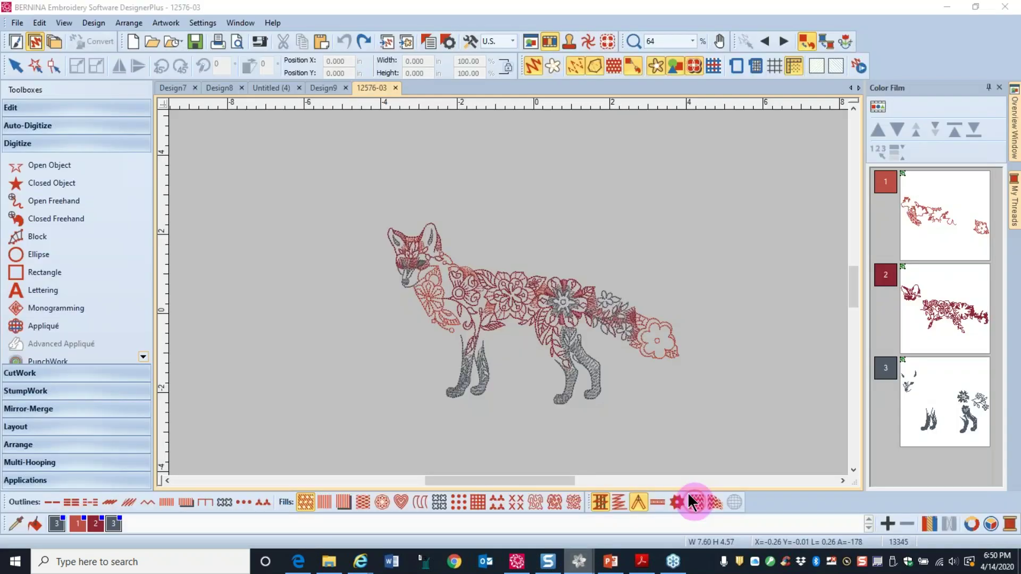
left_click(16, 24)
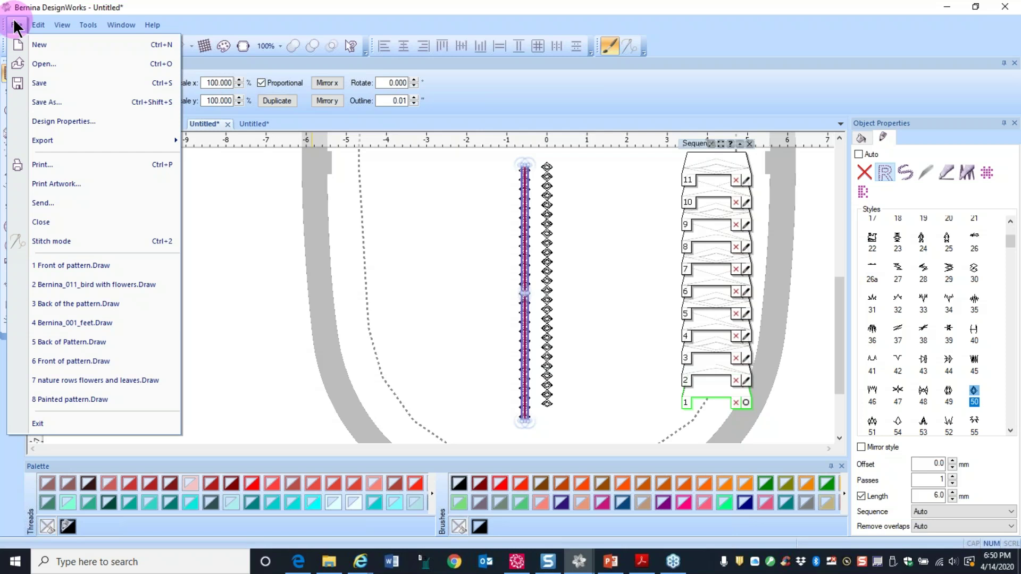
left_click(39, 63)
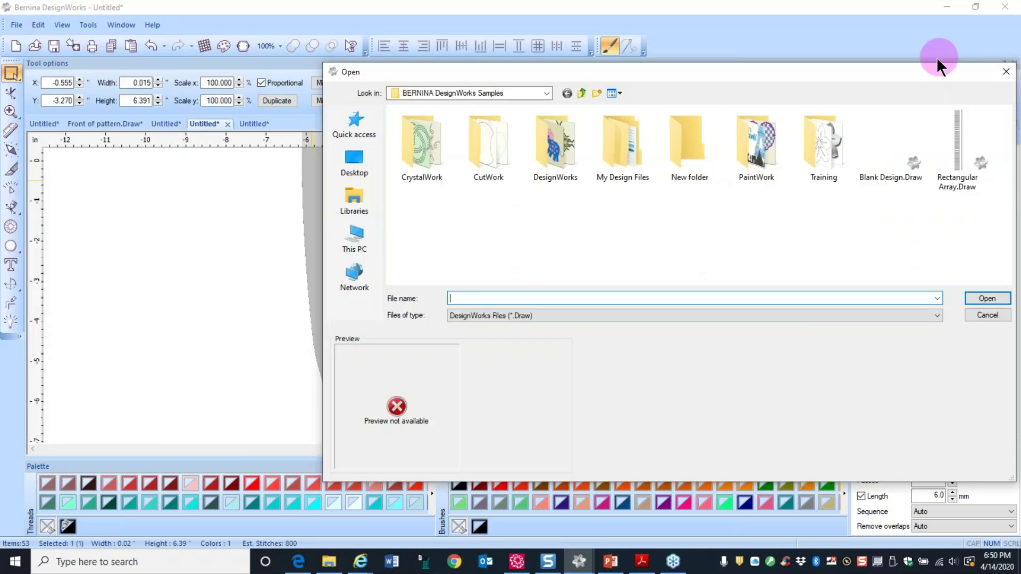
left_click_drag(867, 74, 624, 80)
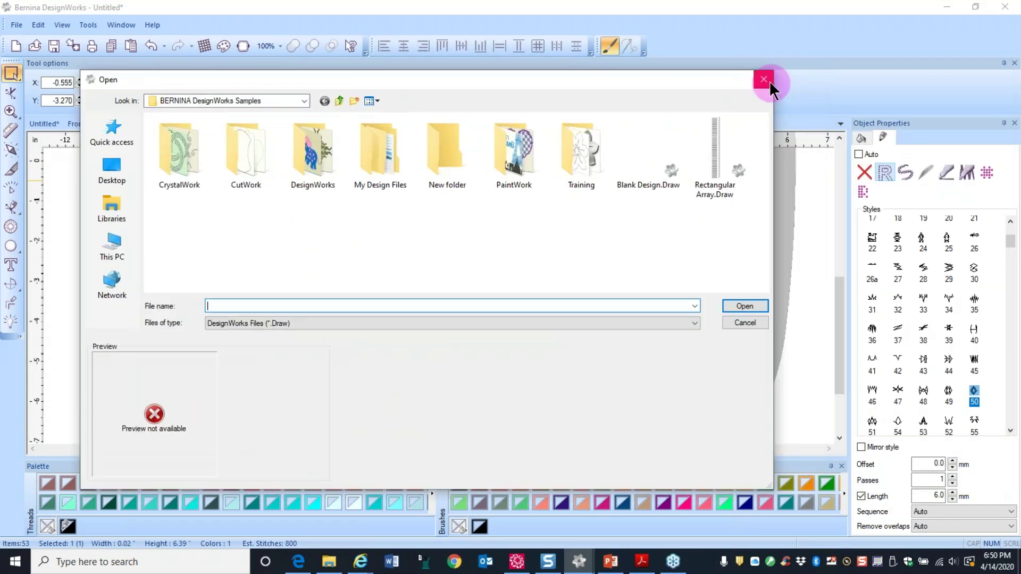
left_click(768, 82)
- Start a new document with no specific fabric and set its artwork source to From embroidery
left_click(16, 24)
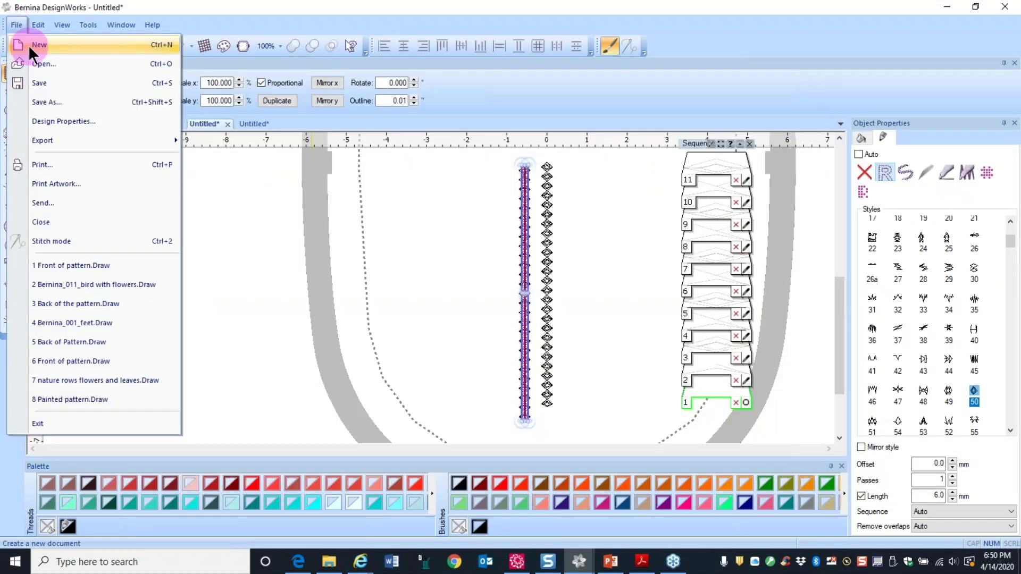
left_click(27, 45)
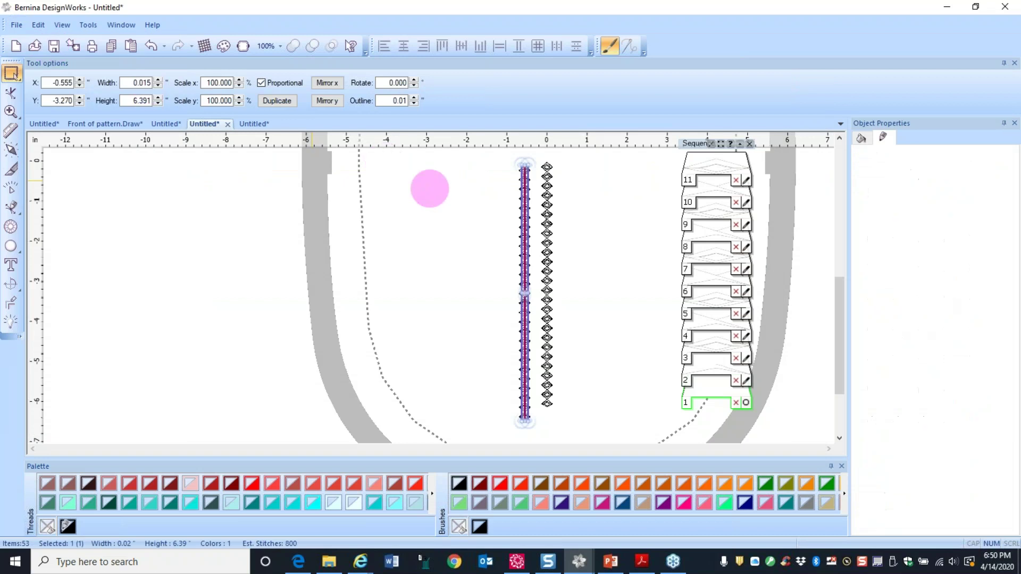
left_click(548, 488)
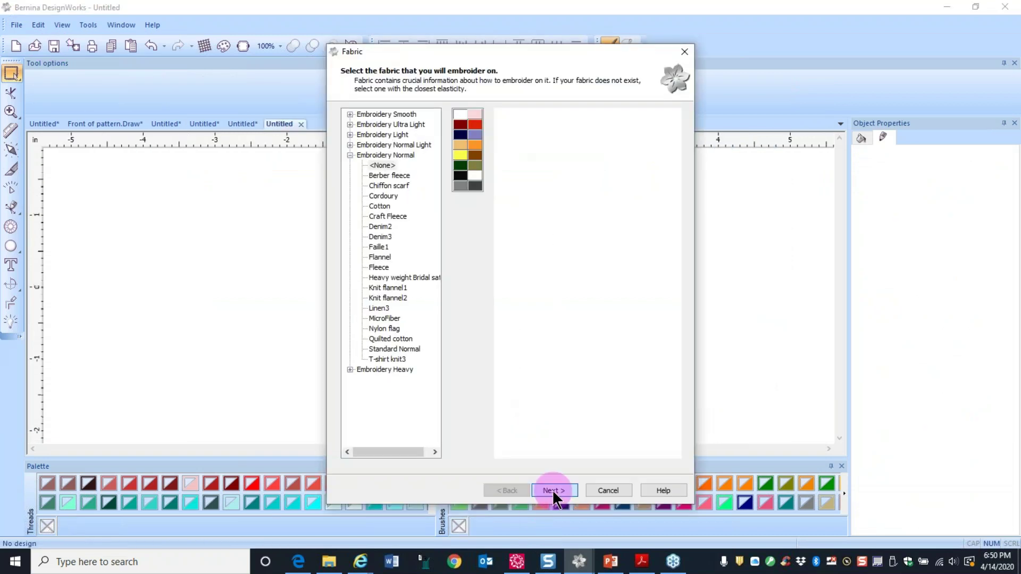
left_click(365, 173)
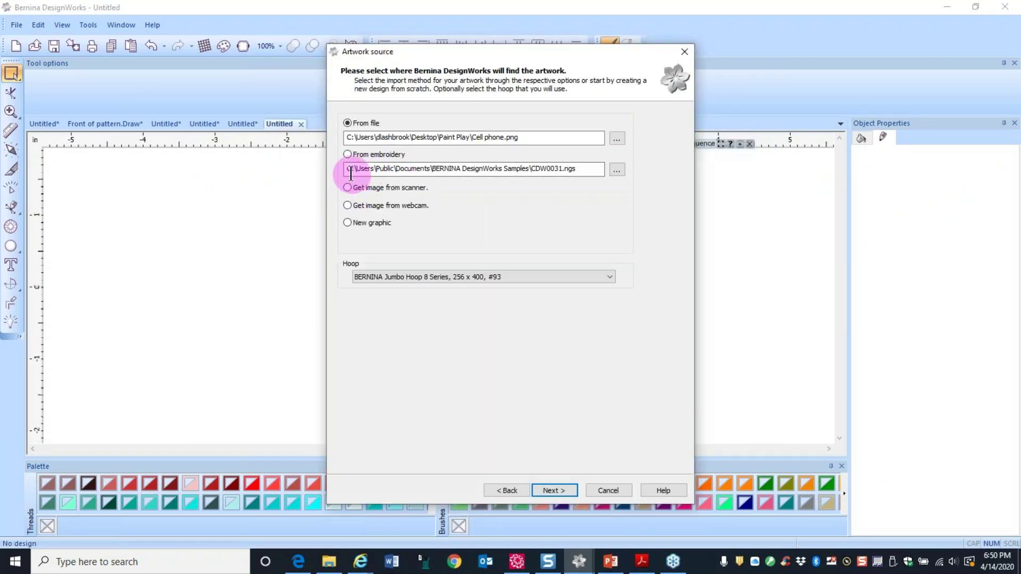
left_click(350, 155)
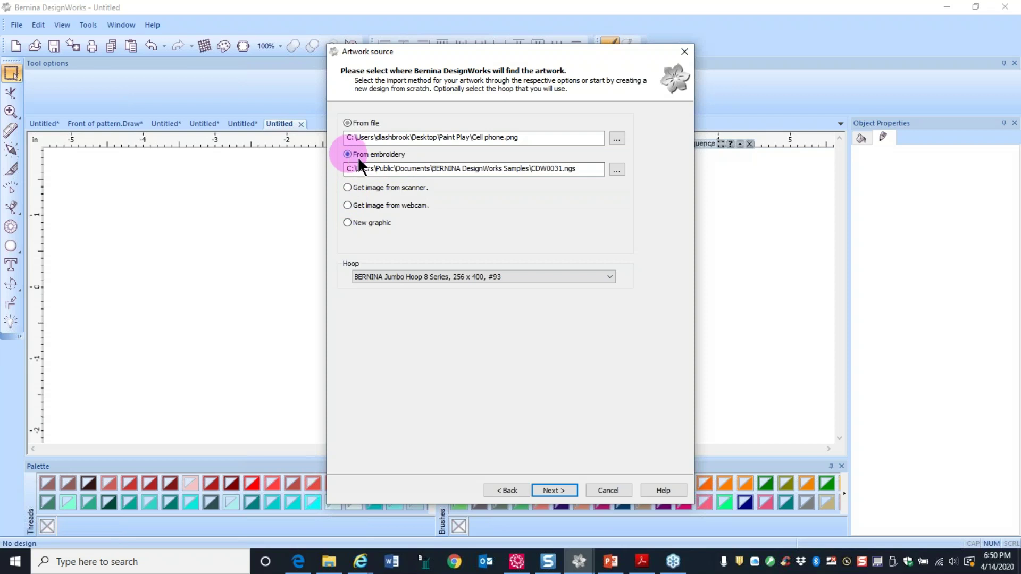
- Import 12576-03.exp from USB Drive (E:) with the offered hoop and thread colors, and inspect the fox's stitch lines up close
left_click(617, 170)
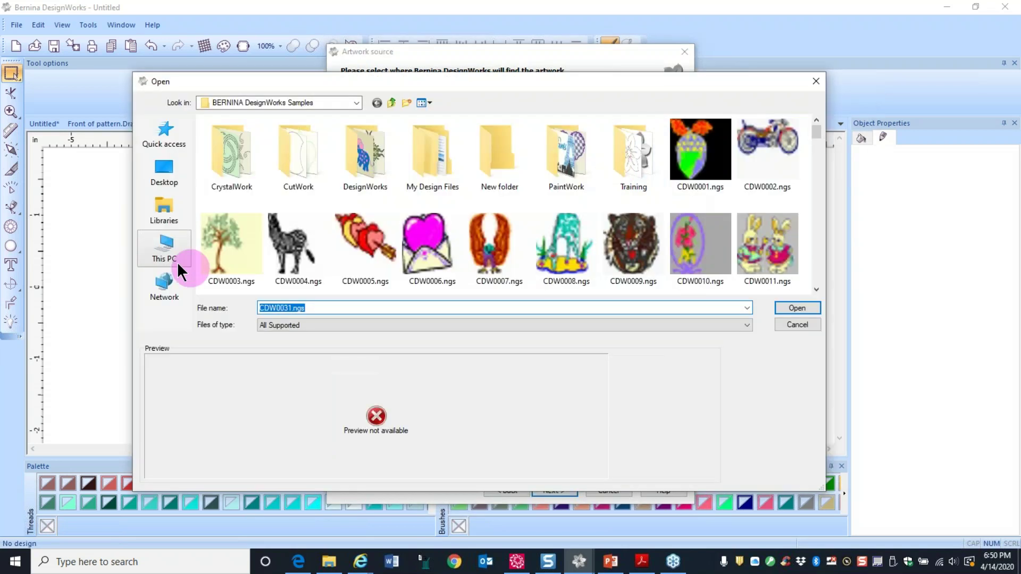
left_click(162, 247)
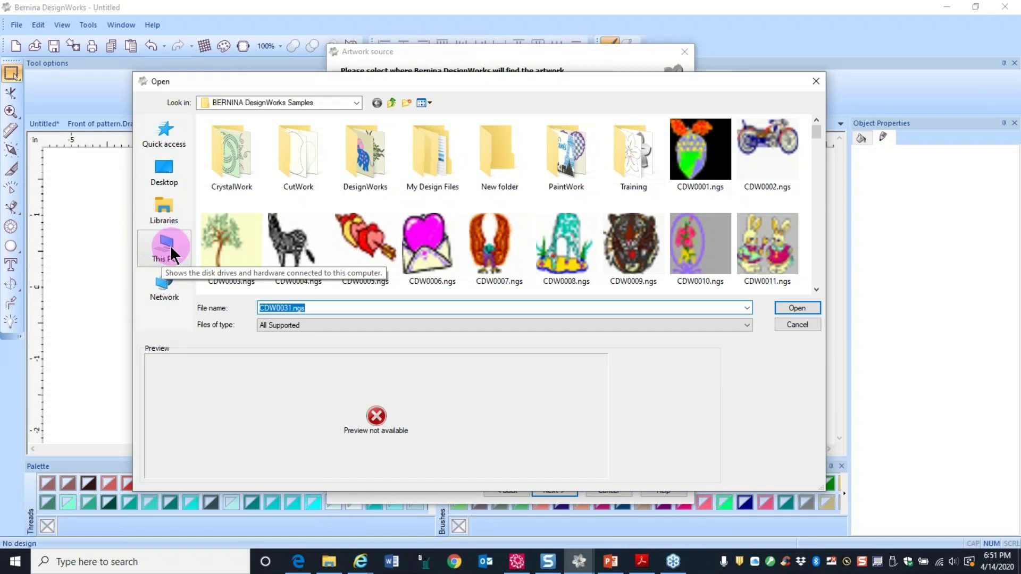
left_click(548, 227)
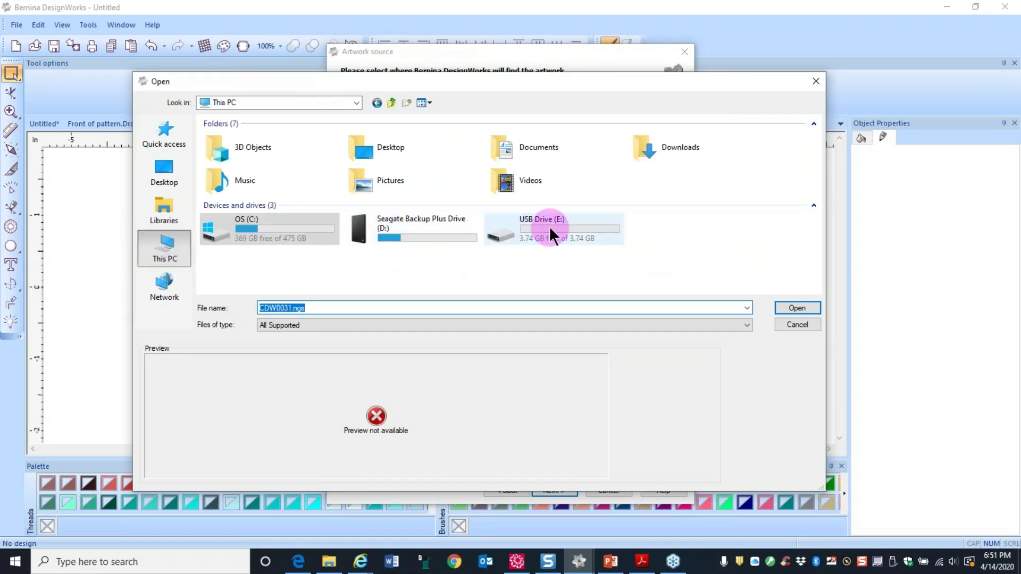
double_click(549, 225)
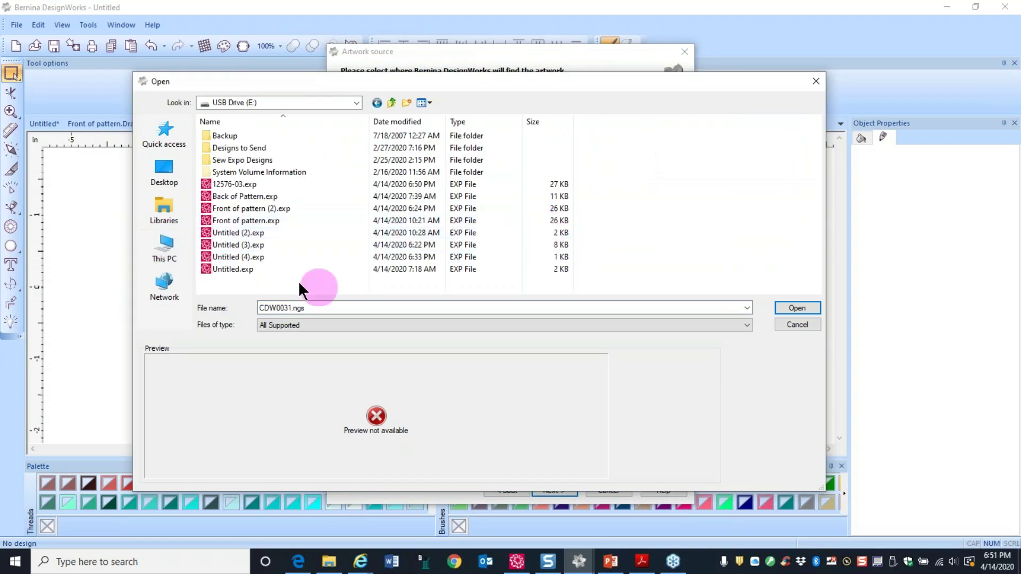
left_click(235, 184)
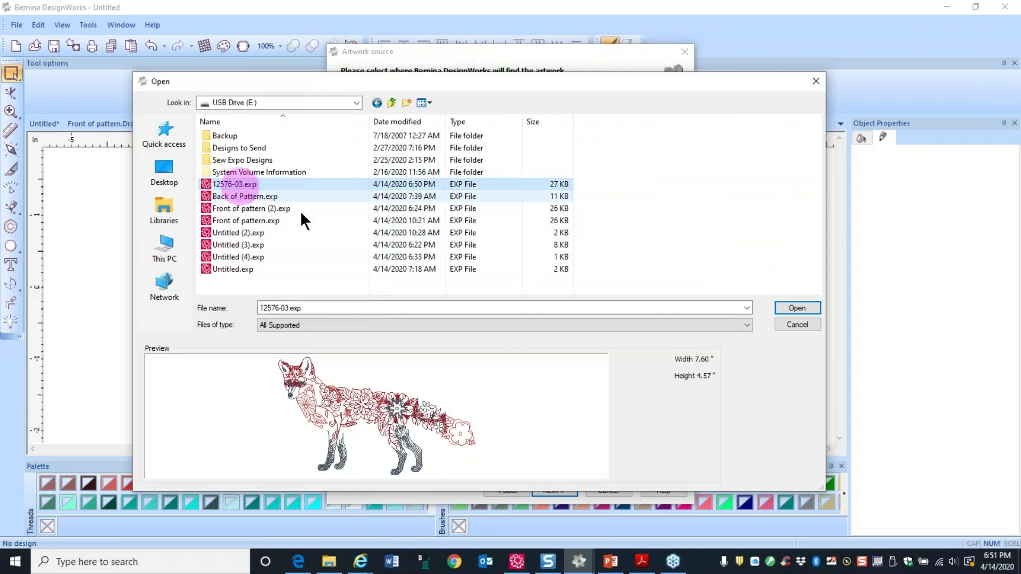
left_click(791, 307)
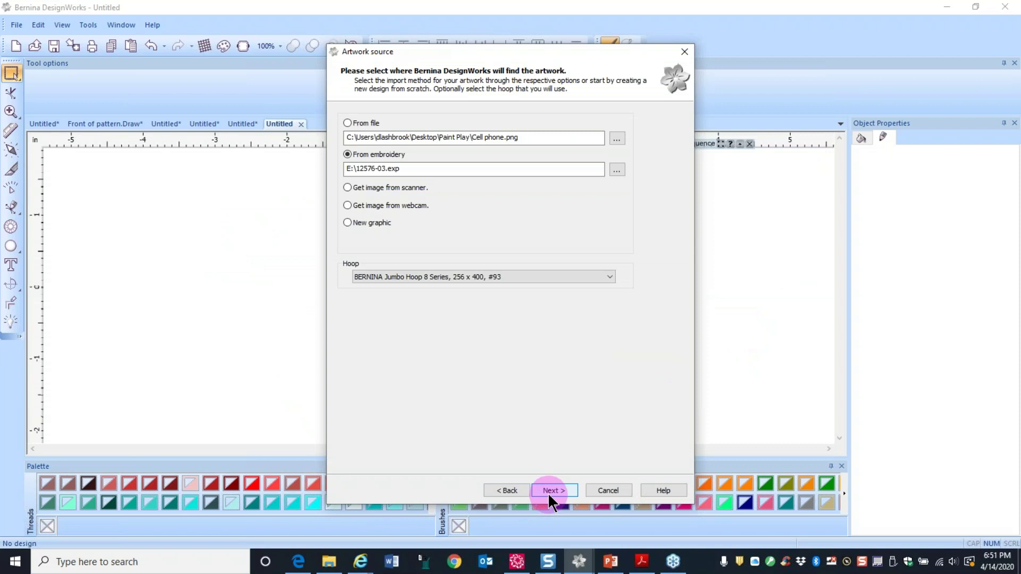
left_click(551, 490)
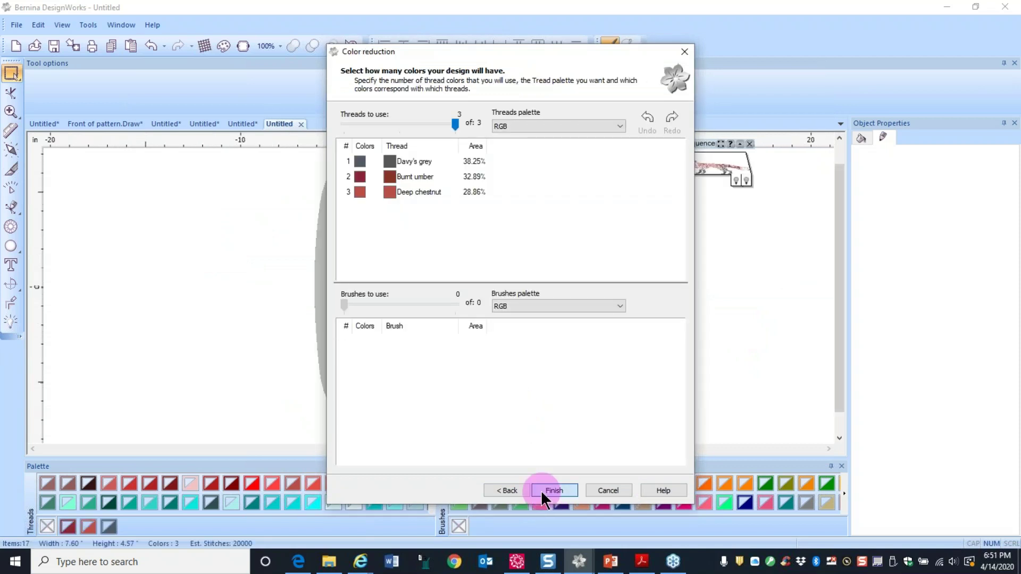
left_click(542, 491)
scroll(387, 280, "up", 2)
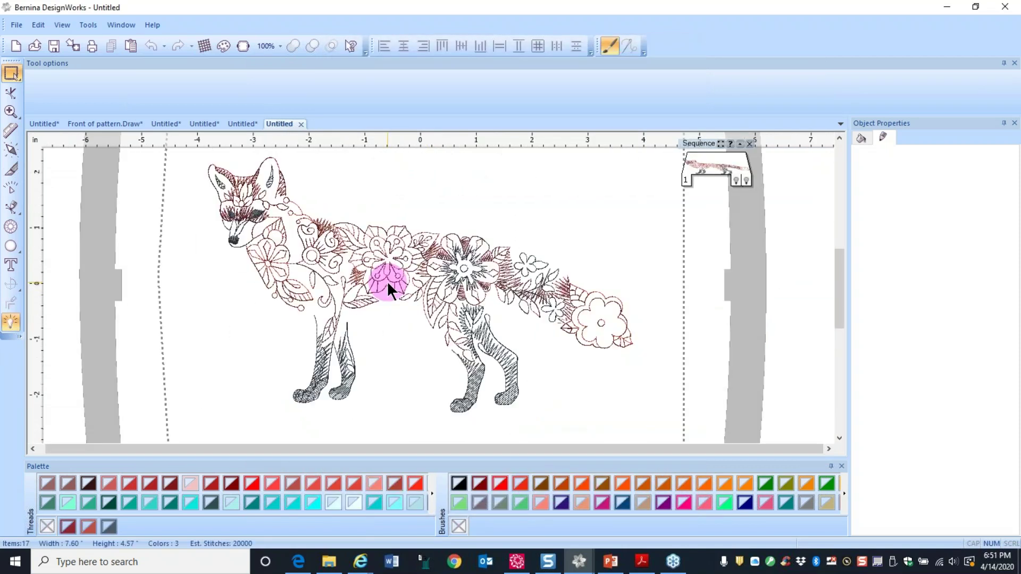
scroll(387, 281, "up", 3)
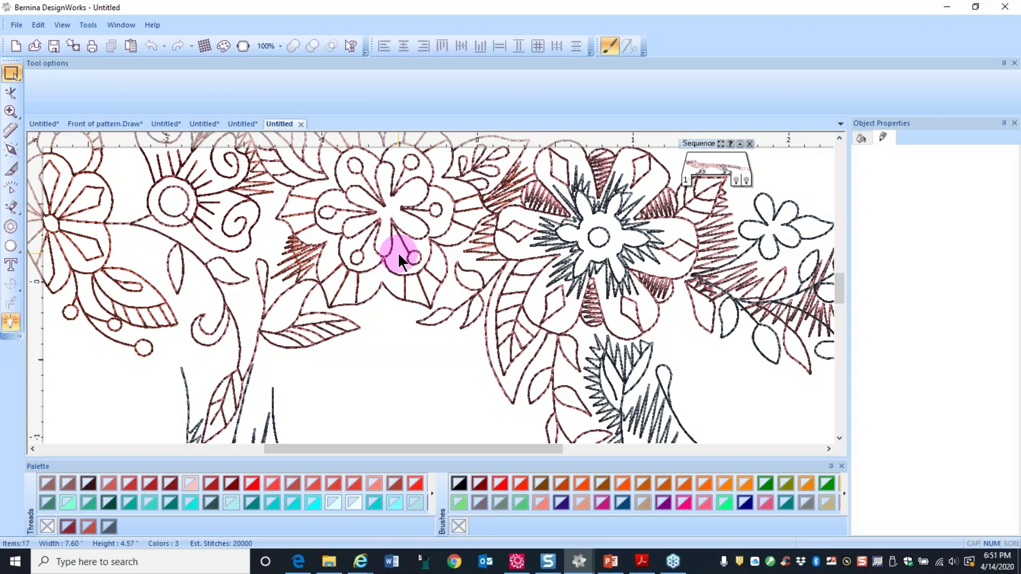
scroll(400, 254, "down", 2)
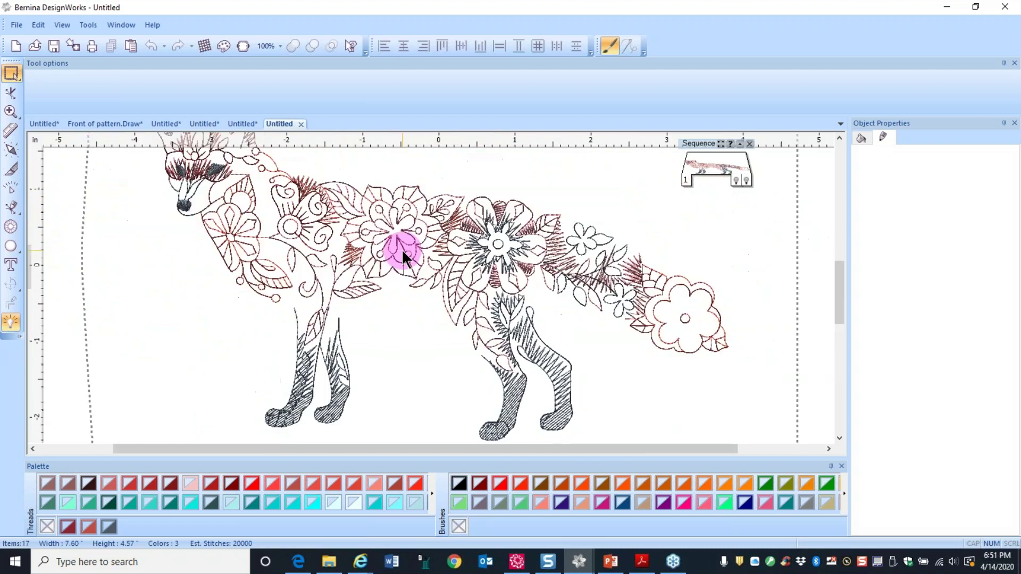
scroll(401, 249, "down", 1)
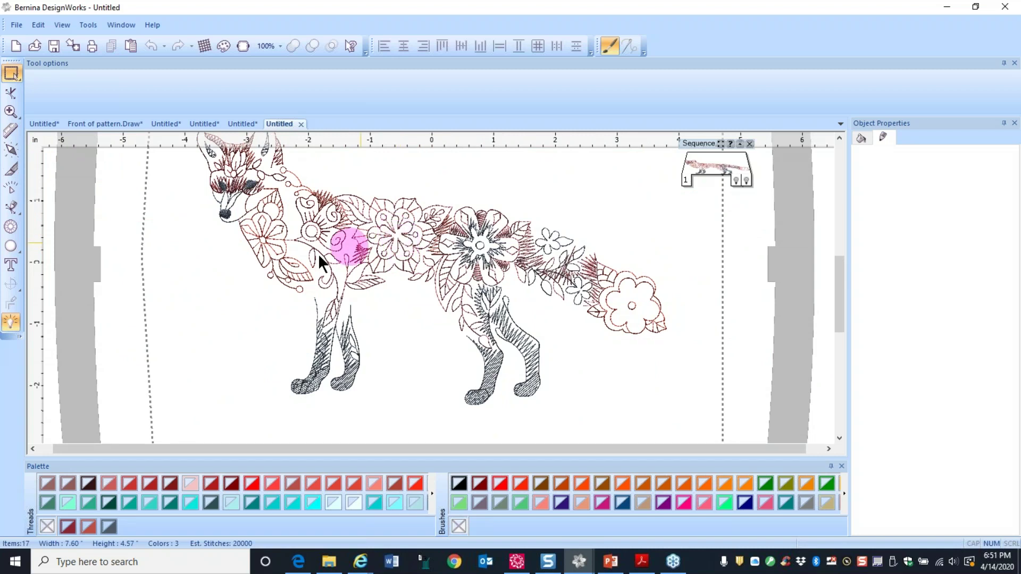
- Start another new document and examine which embroidery file types can be imported, closing the file browser without choosing a design
left_click(16, 24)
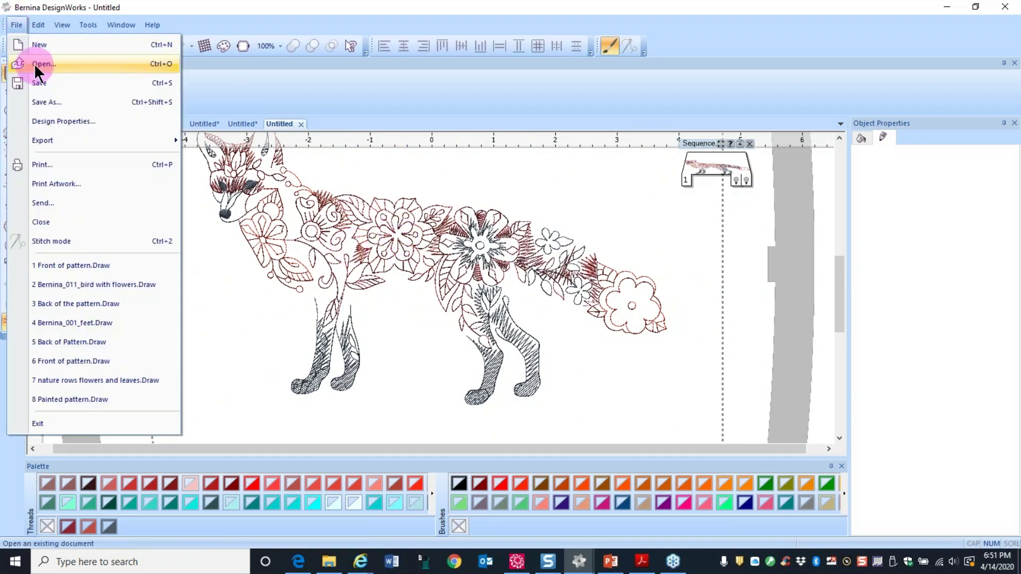
left_click(388, 158)
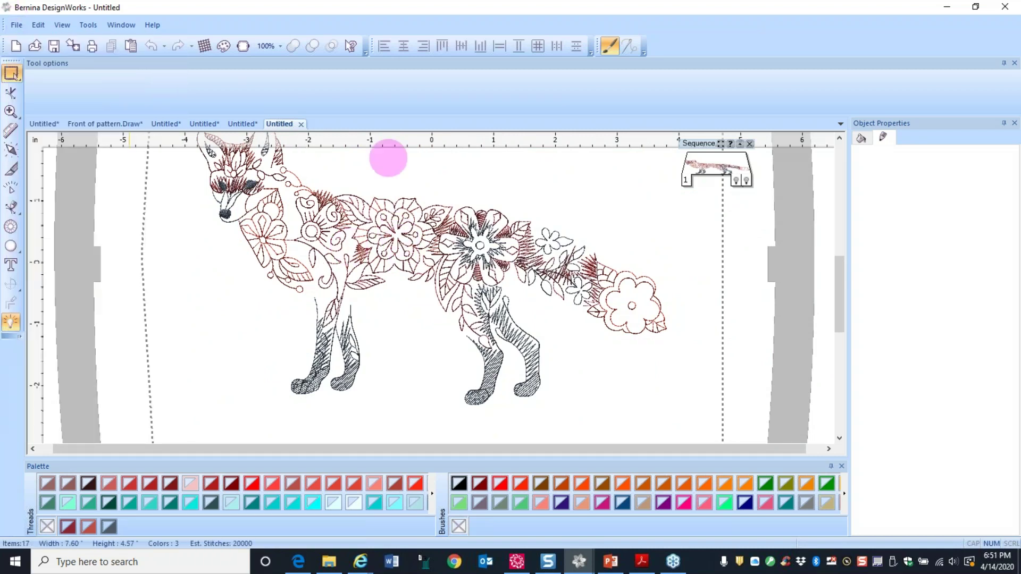
left_click(554, 490)
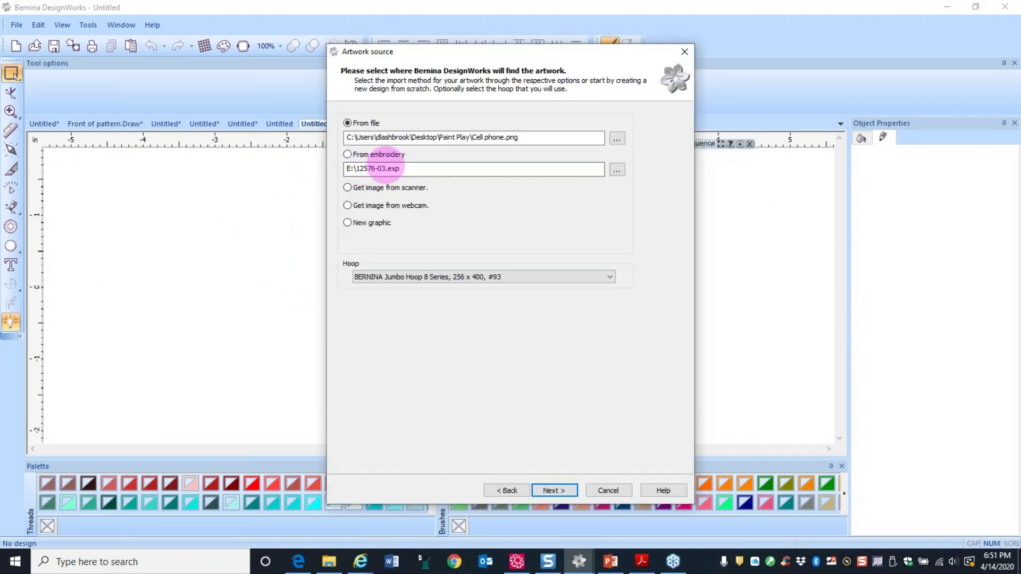
left_click(618, 170)
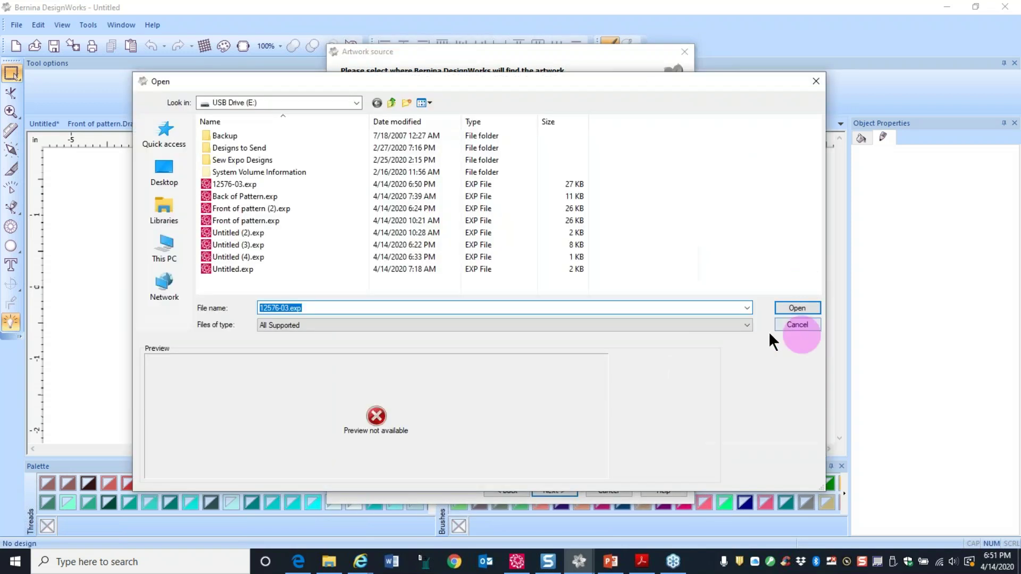
left_click(747, 324)
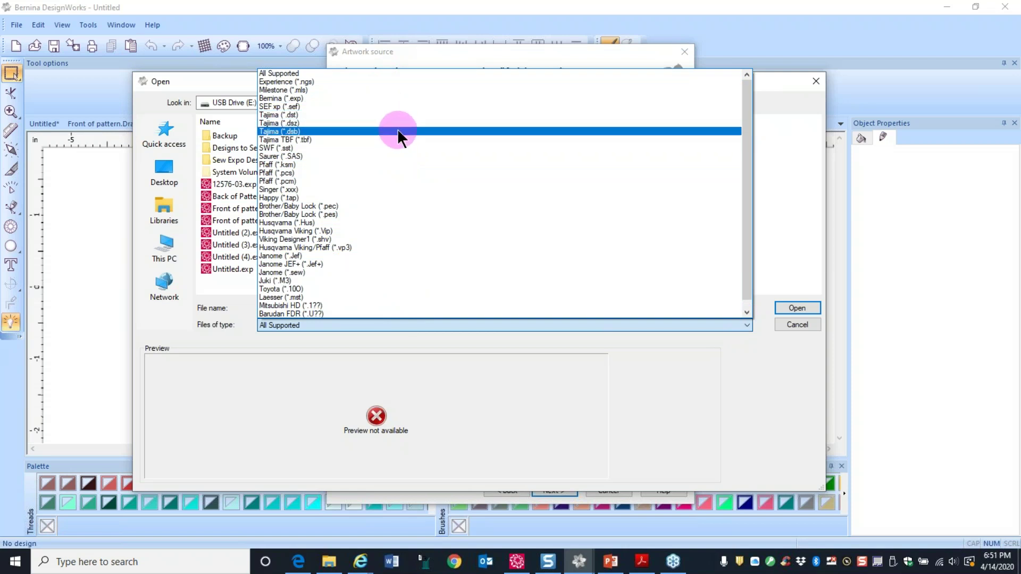
left_click(788, 215)
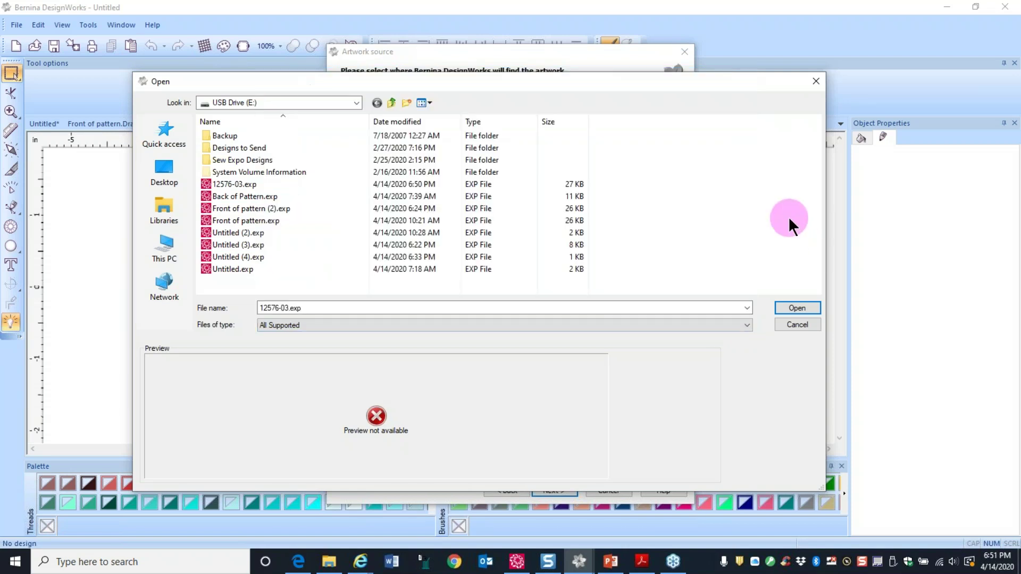
left_click(814, 82)
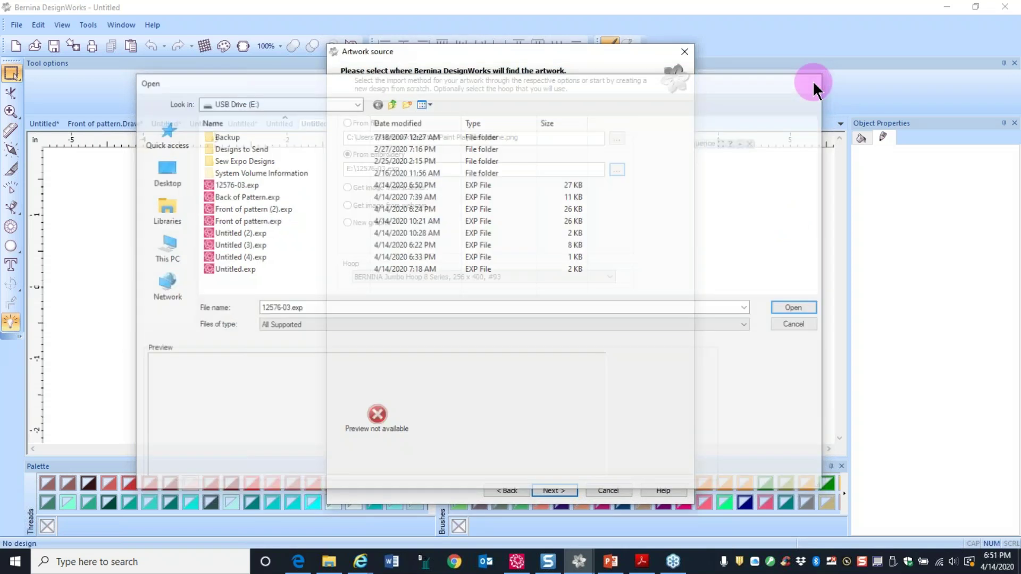